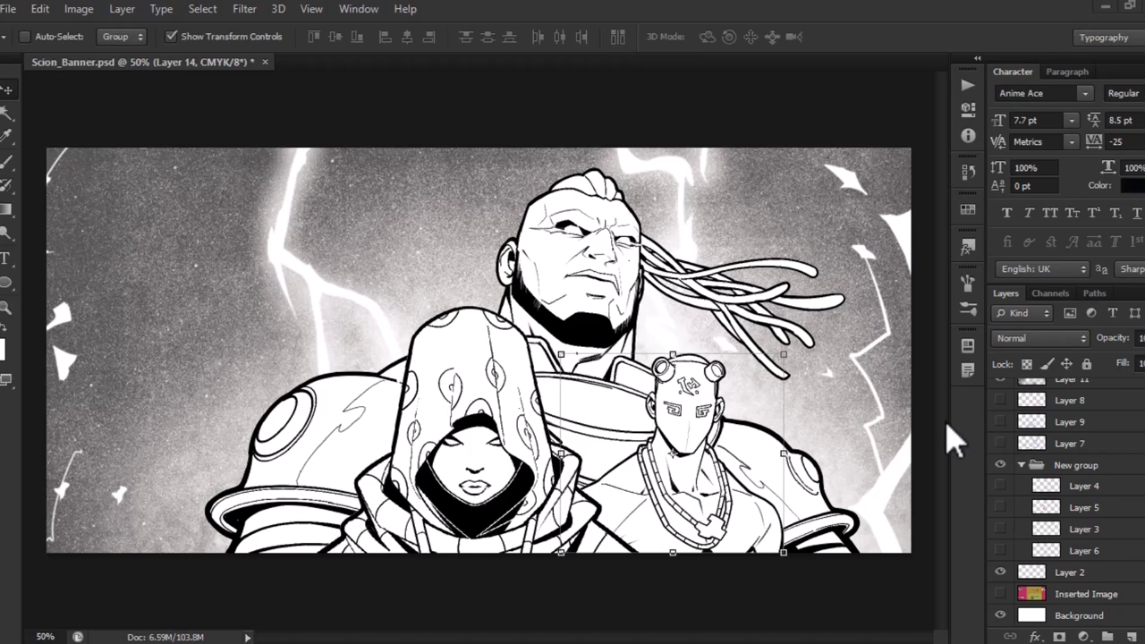
Scroll the Layers panel and hide another character's layer group.
scroll(1060, 474, "up", 5)
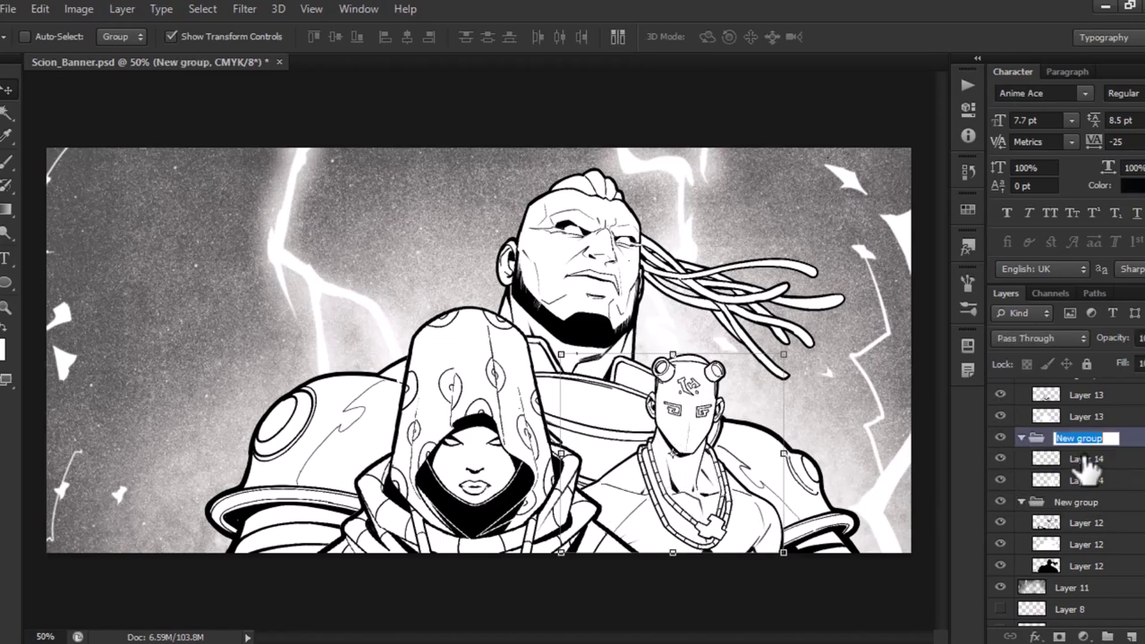
scroll(1060, 474, "up", 1)
left_click(1000, 389)
Hide the last character group and add a darkened new colour layer for the masked figure.
left_click(1000, 539)
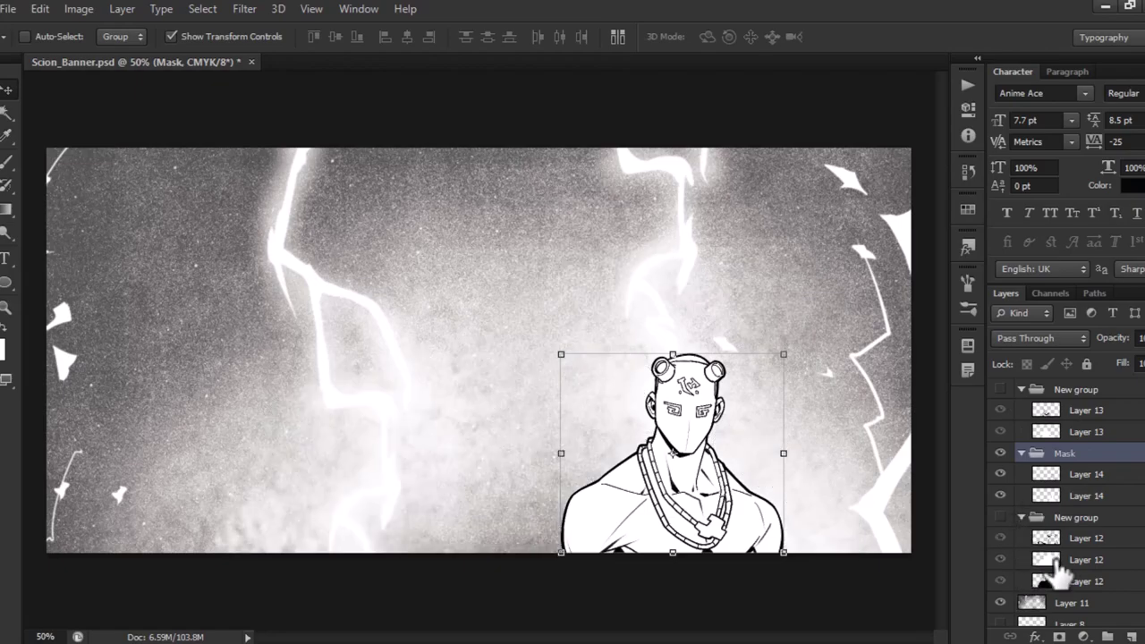
key("ctrl+shift+alt+n")
right_click(1093, 515)
key("ctrl+u")
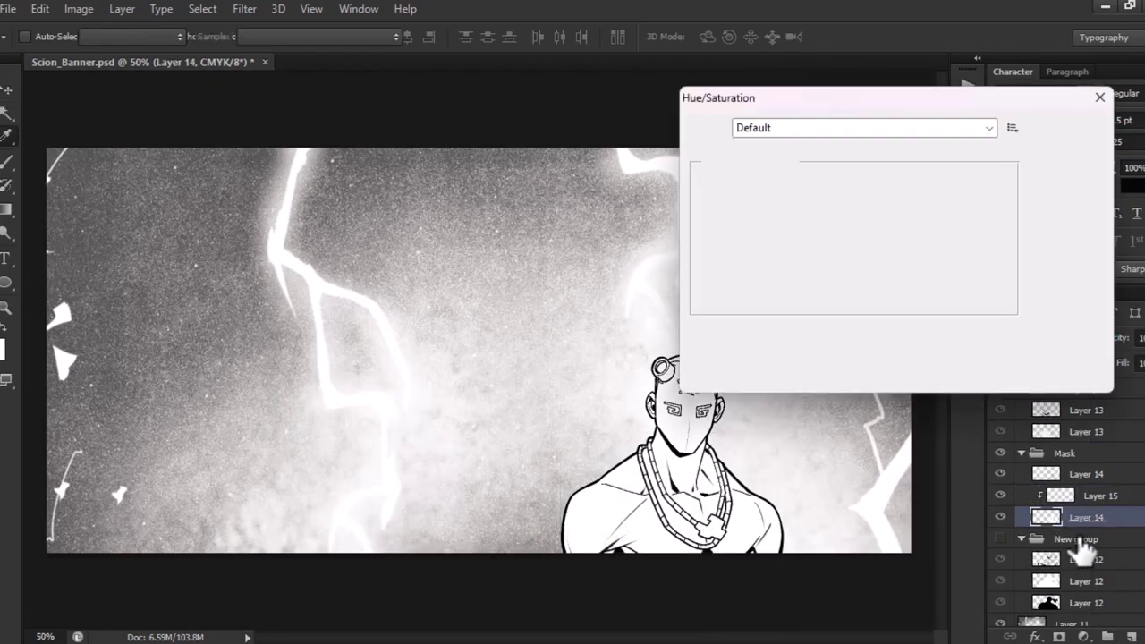
left_click_drag(895, 289, 843, 289)
key("Return")
key("ctrl+alt+0")
left_click_drag(581, 414, 487, 320)
Select the figure's skin, chest and shoulders with Magic Wand and Lasso.
key("w")
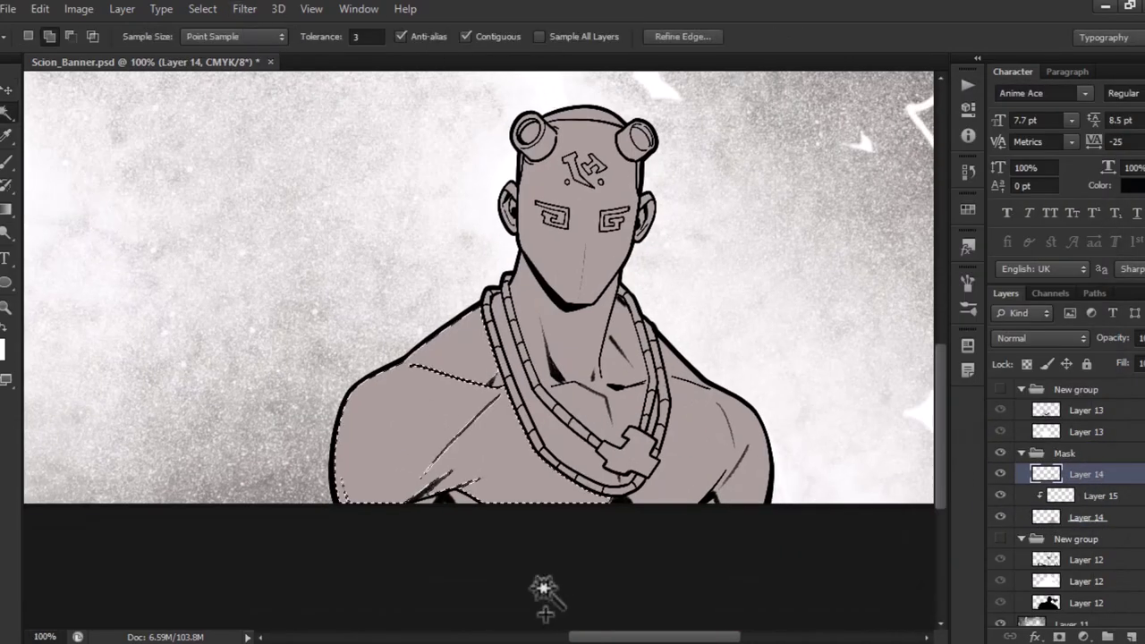
key("ctrl+plus")
scroll(542, 274, "up", 3)
scroll(626, 421, "down", 3)
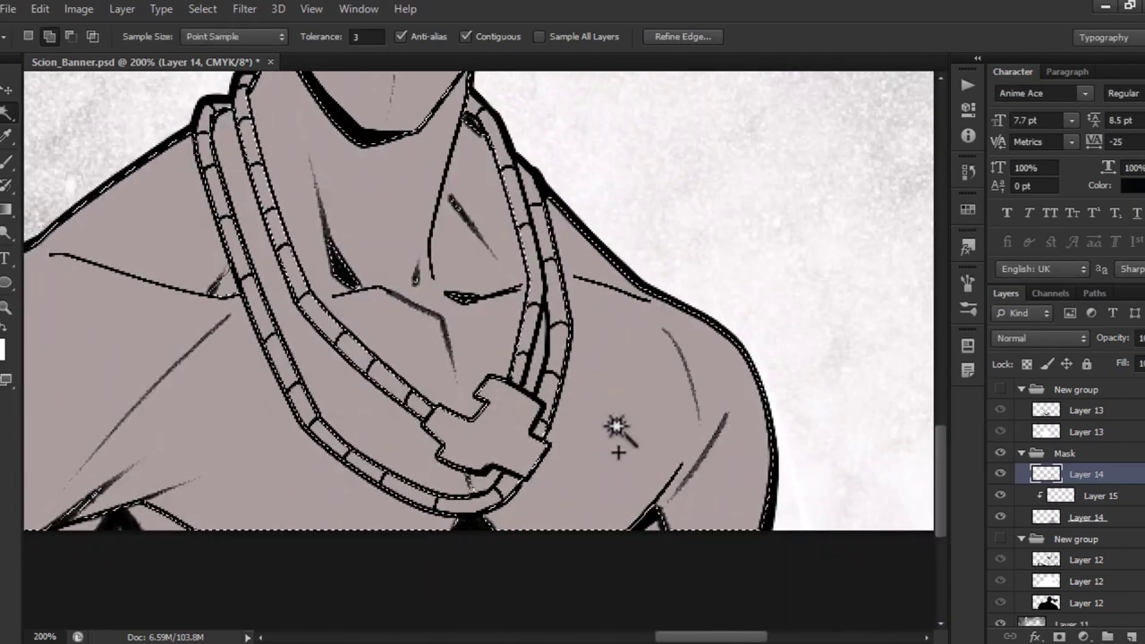
scroll(478, 307, "up", 5)
key("l")
left_click_drag(477, 307, 401, 174)
key("ctrl+plus")
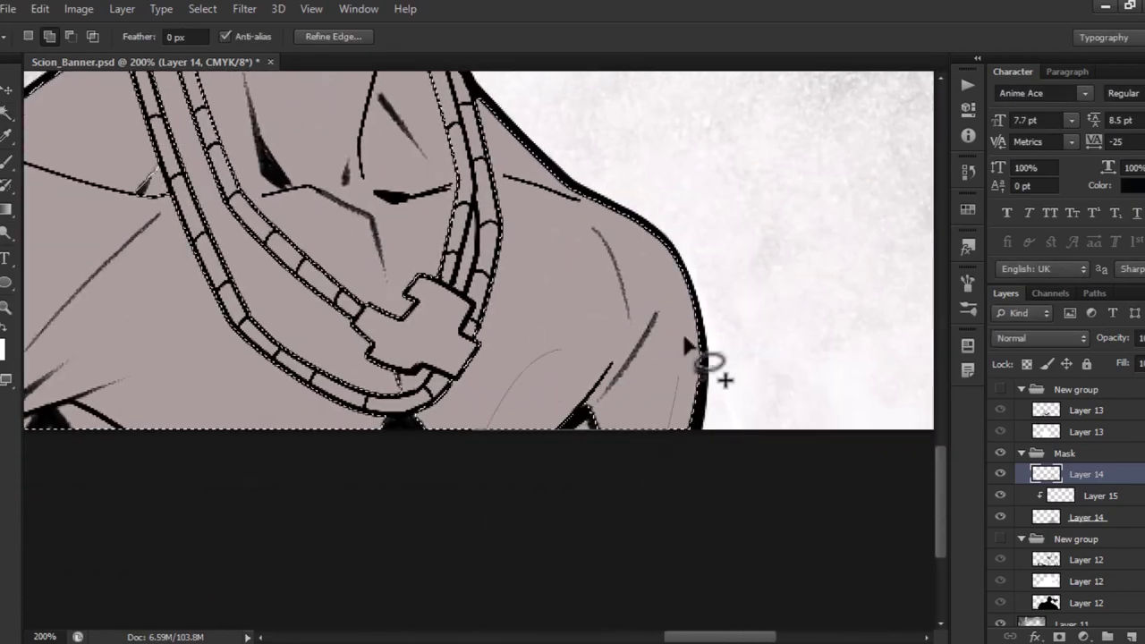
key("ctrl+plus")
key("ctrl+plus")
key("ctrl+minus")
Fill the skin selection with dark brown (4e2717) on Layer 15.
left_click(1104, 37)
left_click(1100, 117)
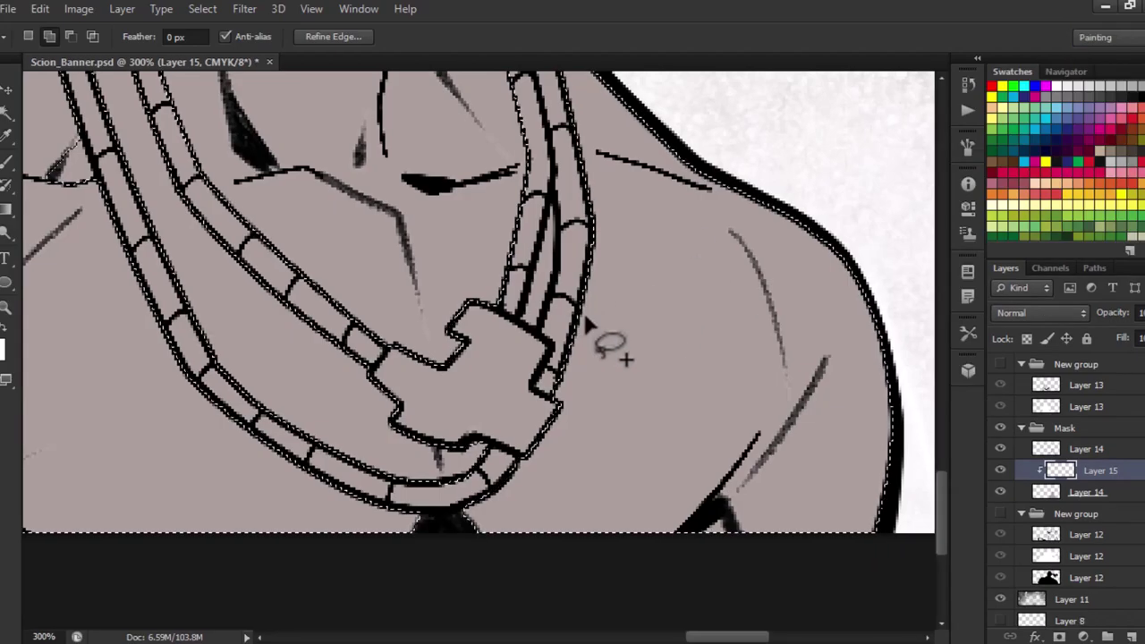
left_click_drag(812, 447, 813, 456)
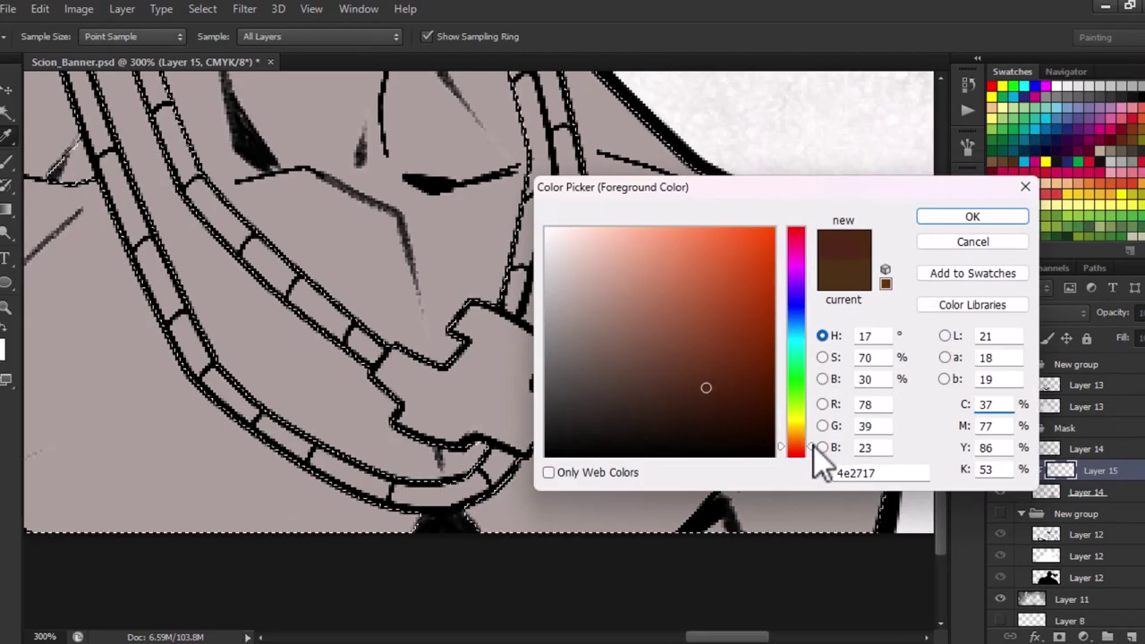
key("Return")
key("alt+BackSpace")
key("ctrl+minus")
left_click_drag(391, 236, 417, 274)
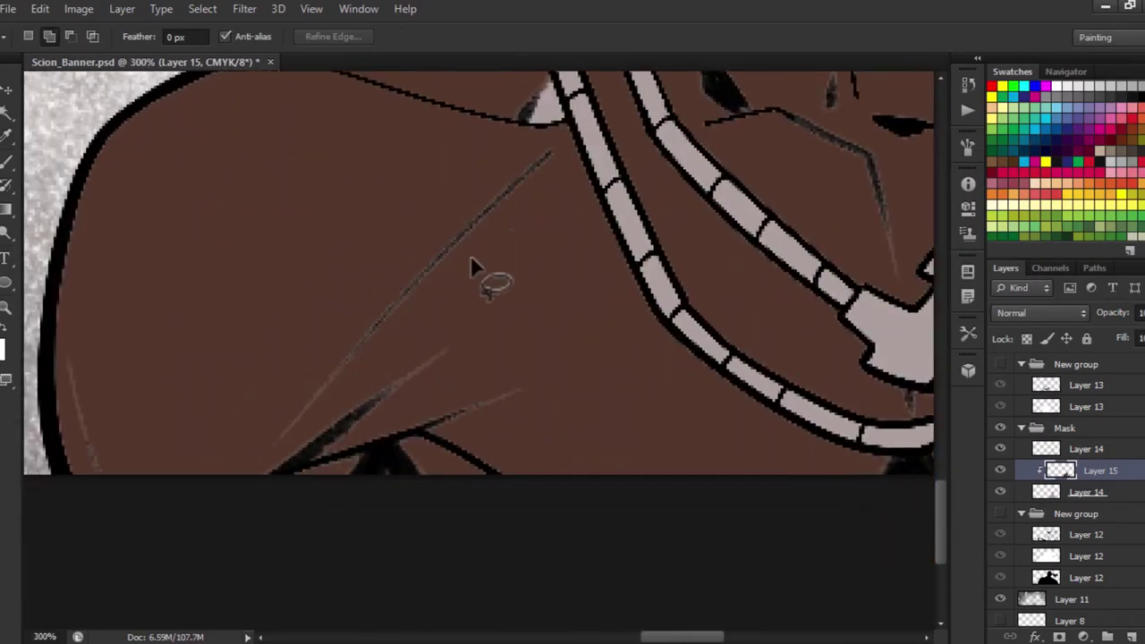
Check the line-art layer's blend mode and Hue/Saturation, leaving both unchanged, and view the face.
left_click(1087, 492)
left_click(1065, 312)
left_click(1037, 106)
key("ctrl+u")
key("Escape")
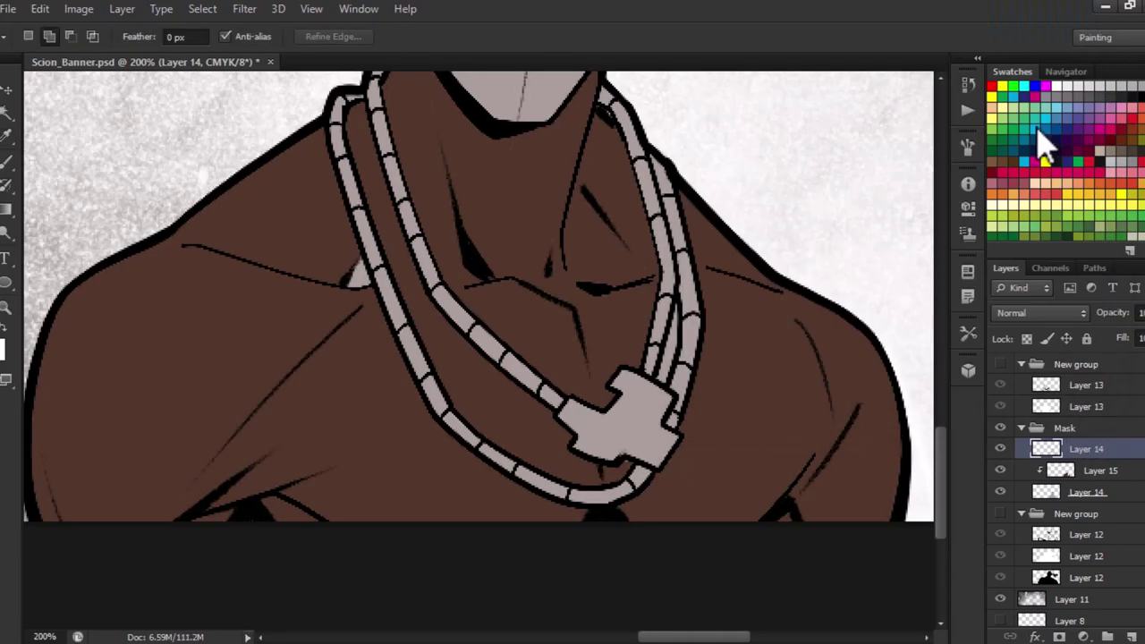
key("ctrl+plus")
mouse_move(343, 444)
left_mouse_down()
mouse_move(486, 307)
mouse_move(524, 230)
left_mouse_up()
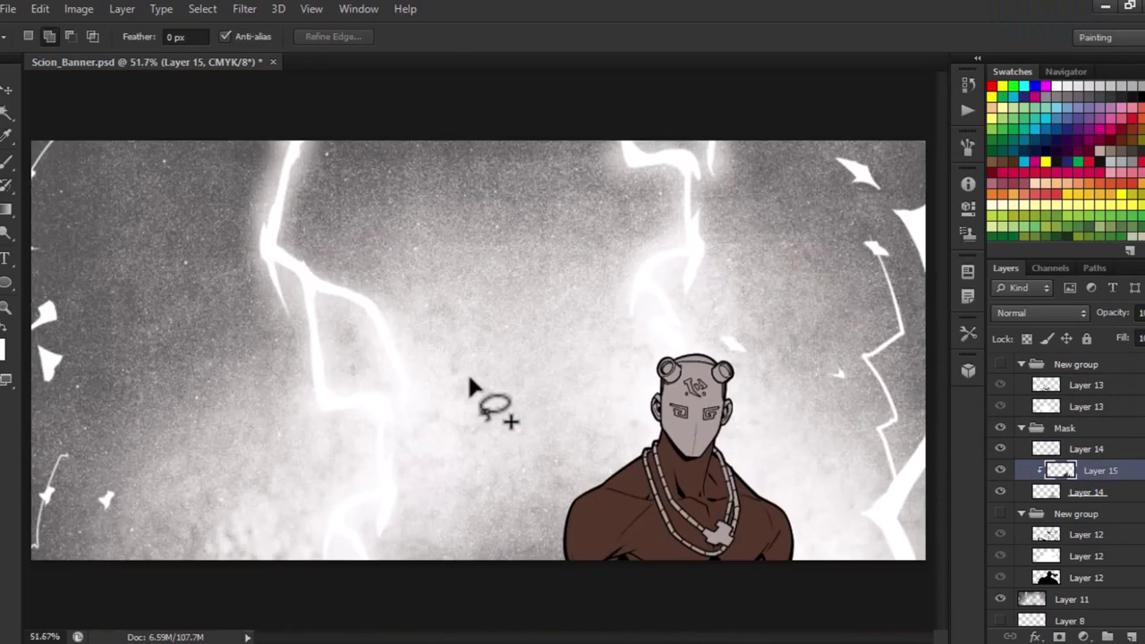
left_click_drag(467, 388, 421, 125)
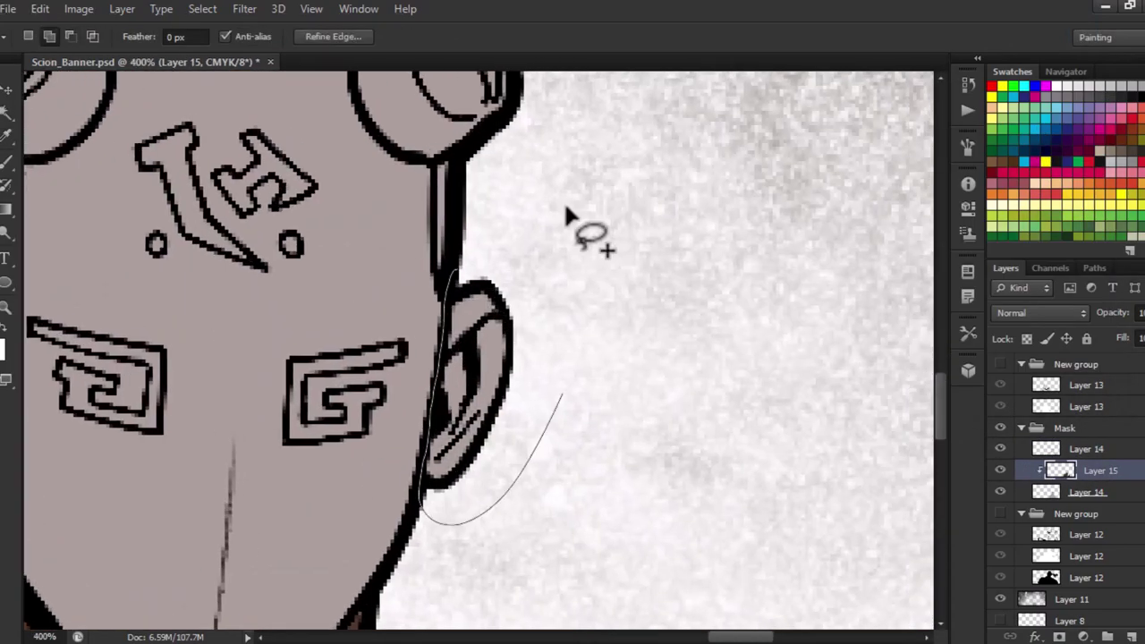
Lasso the top of the head and ears and fill them brown.
mouse_move(567, 221)
left_mouse_down()
mouse_move(499, 312)
mouse_move(536, 289)
left_mouse_up()
key("ctrl+plus")
left_click_drag(456, 195, 179, 320)
left_click_drag(434, 132, 436, 251)
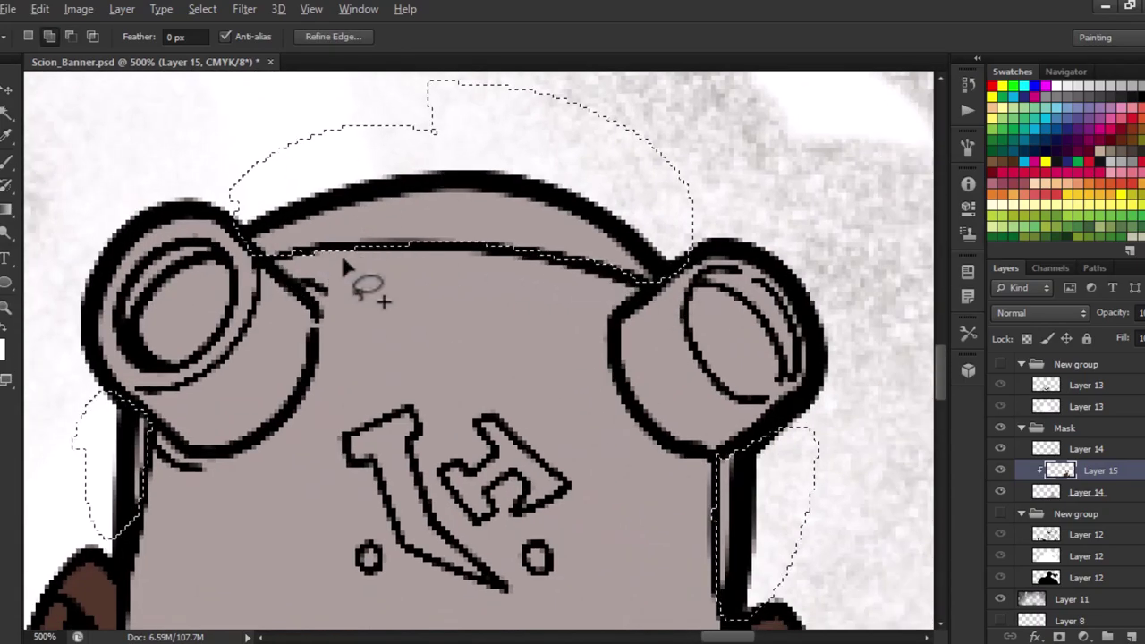
key("alt+BackSpace")
key("ctrl+d")
left_click(1086, 448)
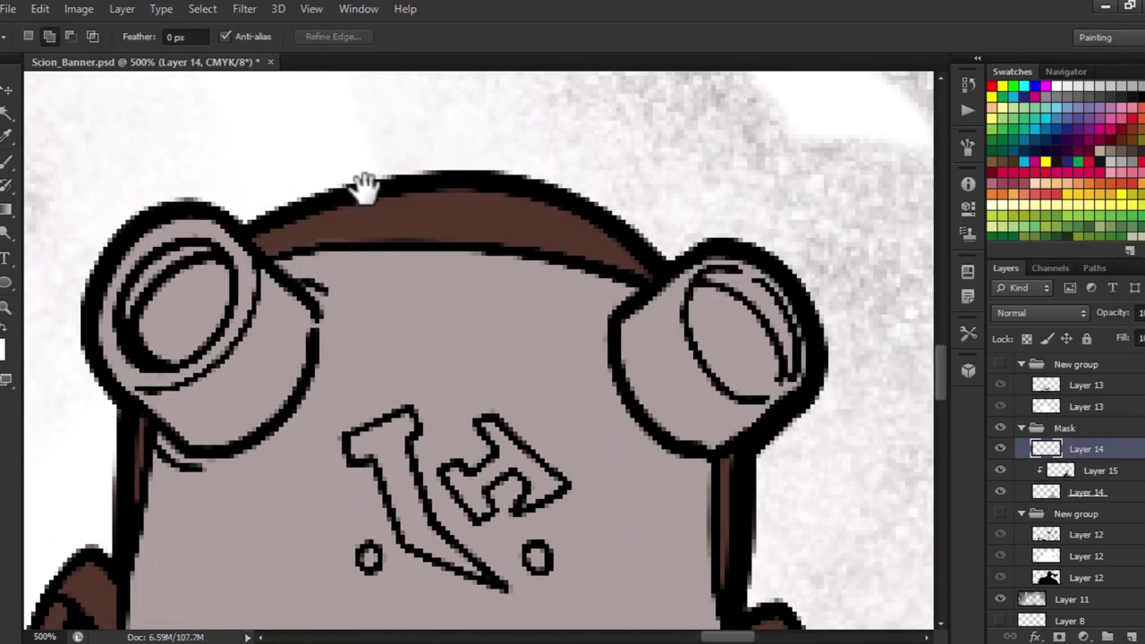
left_click_drag(376, 192, 364, 176)
key("ctrl+minus")
key("ctrl+minus")
key("ctrl+minus")
key("ctrl+minus")
key("ctrl+minus")
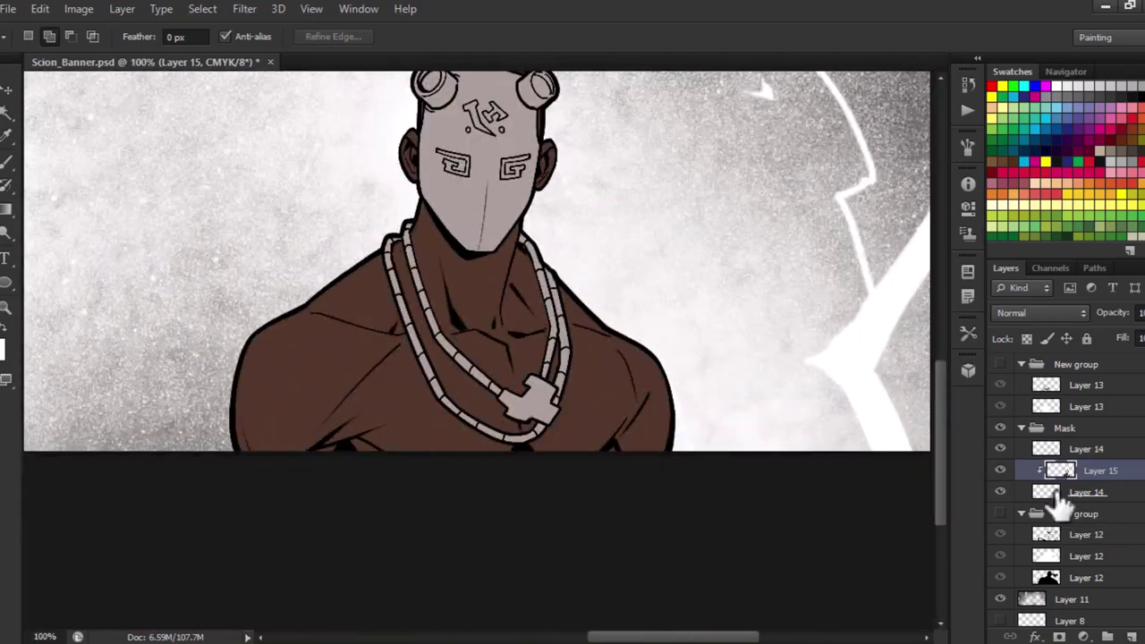
On new Layer 16, fill the face mask and colorize it Hue 27, Saturation 25, Lightness +39.
key("ctrl+shift+alt+n")
key("ctrl+plus")
left_click_drag(464, 358, 375, 508)
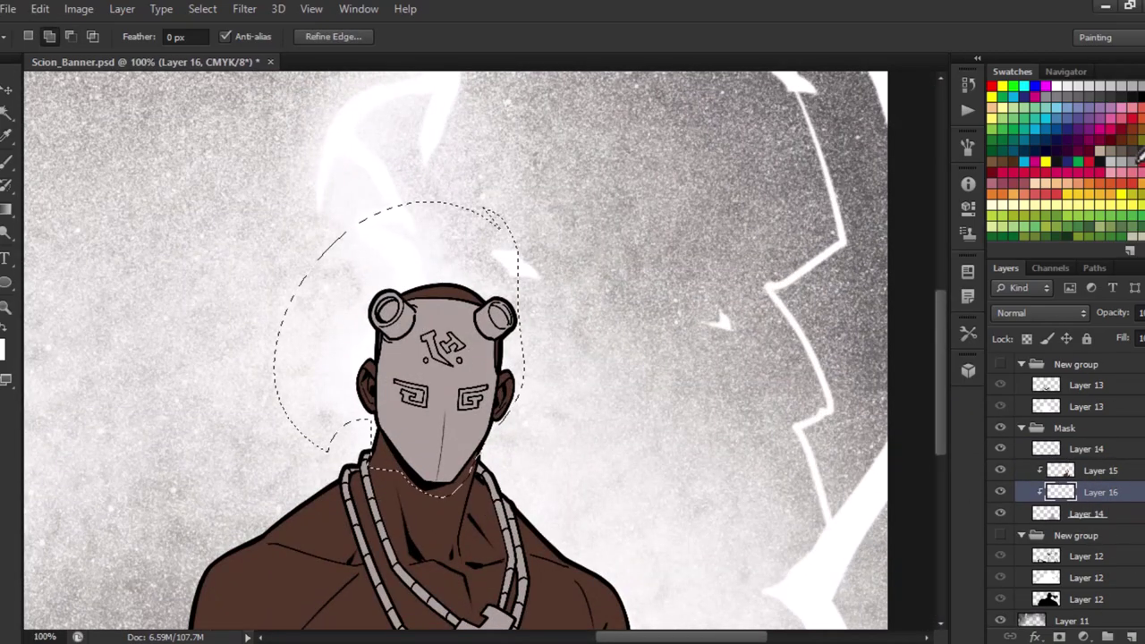
key("alt+BackSpace")
key("ctrl+u")
type("-100")
key("Tab")
key("alt+o")
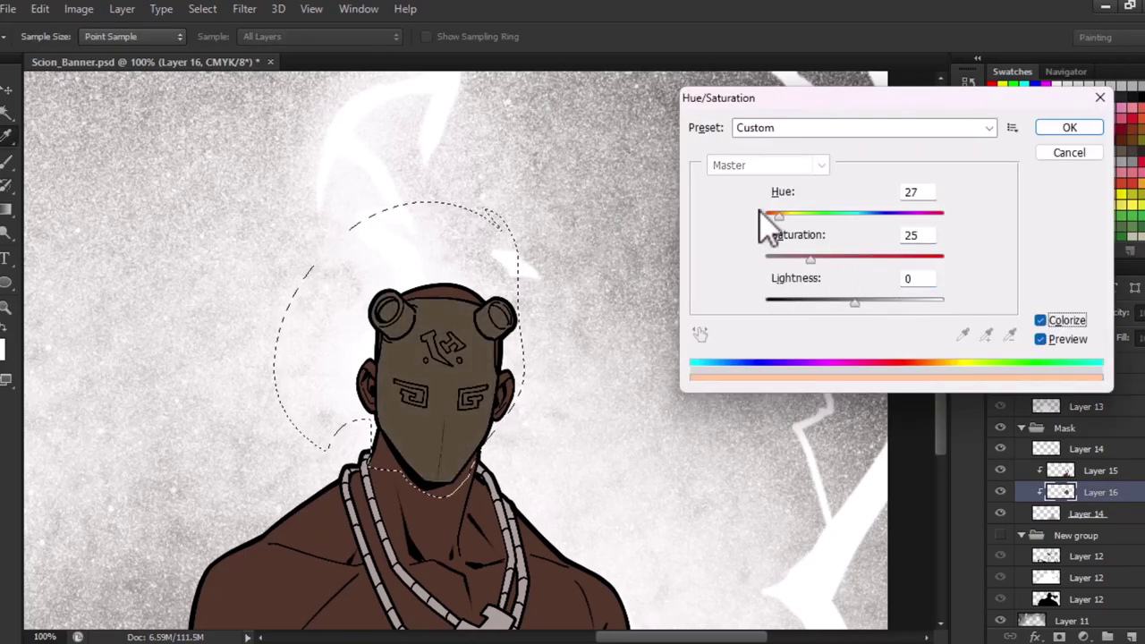
left_click_drag(868, 302, 903, 301)
key("Return")
Select the mask's glyphs and dots, expand the selection, and fill it gold-orange.
left_click(1087, 448)
key("w")
key("ctrl+plus")
key("ctrl+plus")
key("ctrl+plus")
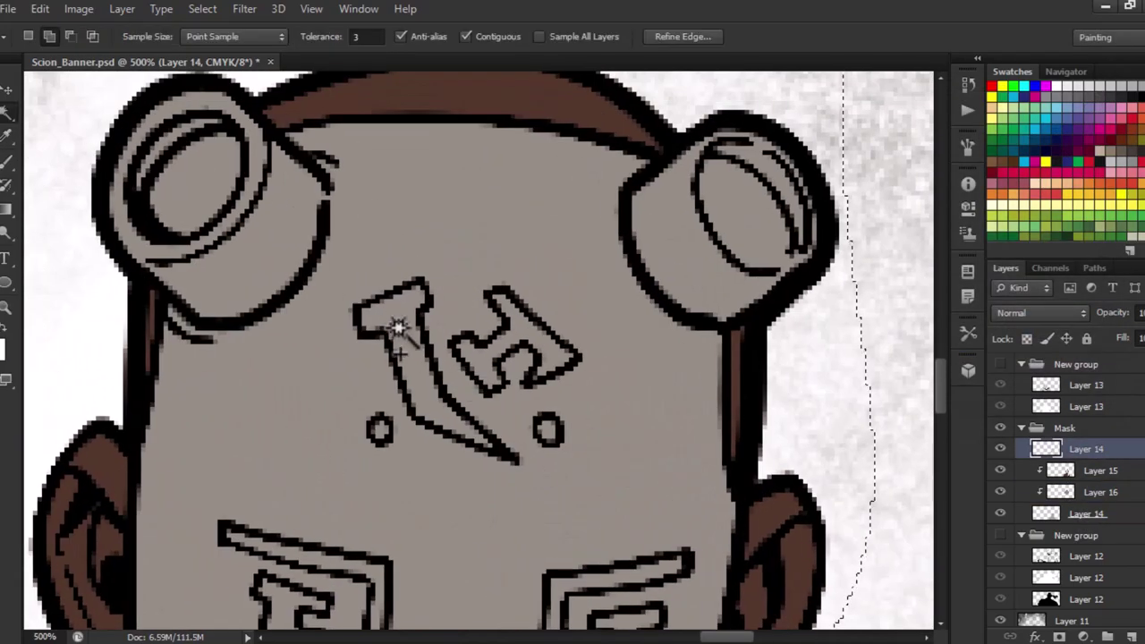
left_click(549, 438, "shift")
scroll(544, 385, "down", 3)
left_click(385, 411, "shift")
left_click(686, 409, "shift")
key("Return")
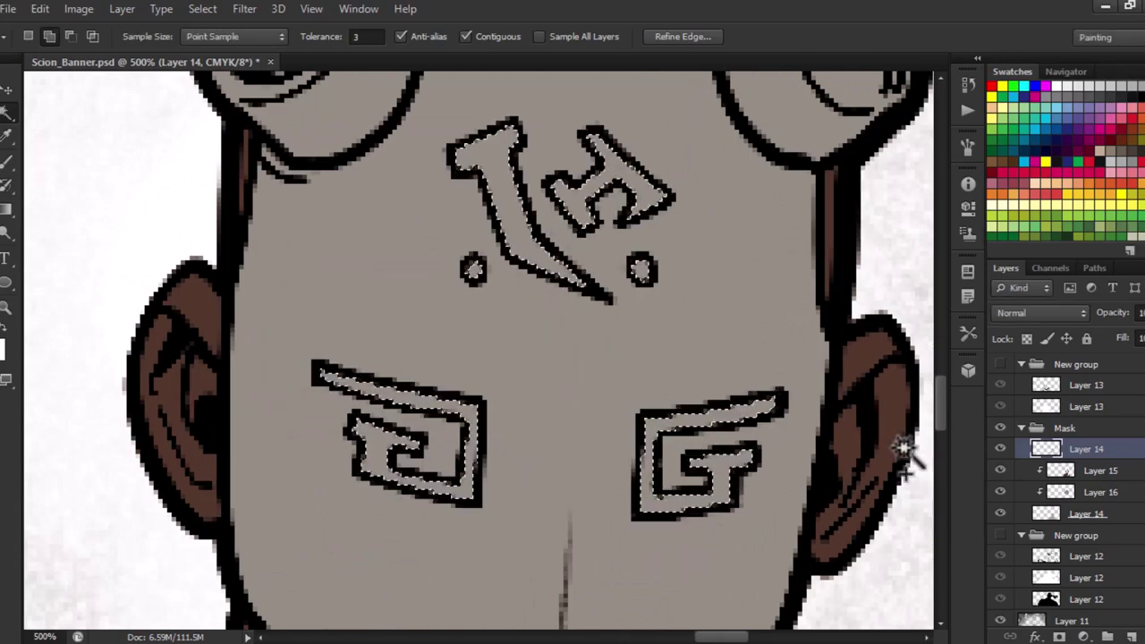
left_click(1087, 492)
left_click(1065, 184)
key("alt+BackSpace")
key("ctrl+minus")
scroll(536, 358, "up", 5)
Select the goggle lens and outline the necklace with the Lasso.
left_click(1087, 448)
left_click(201, 318)
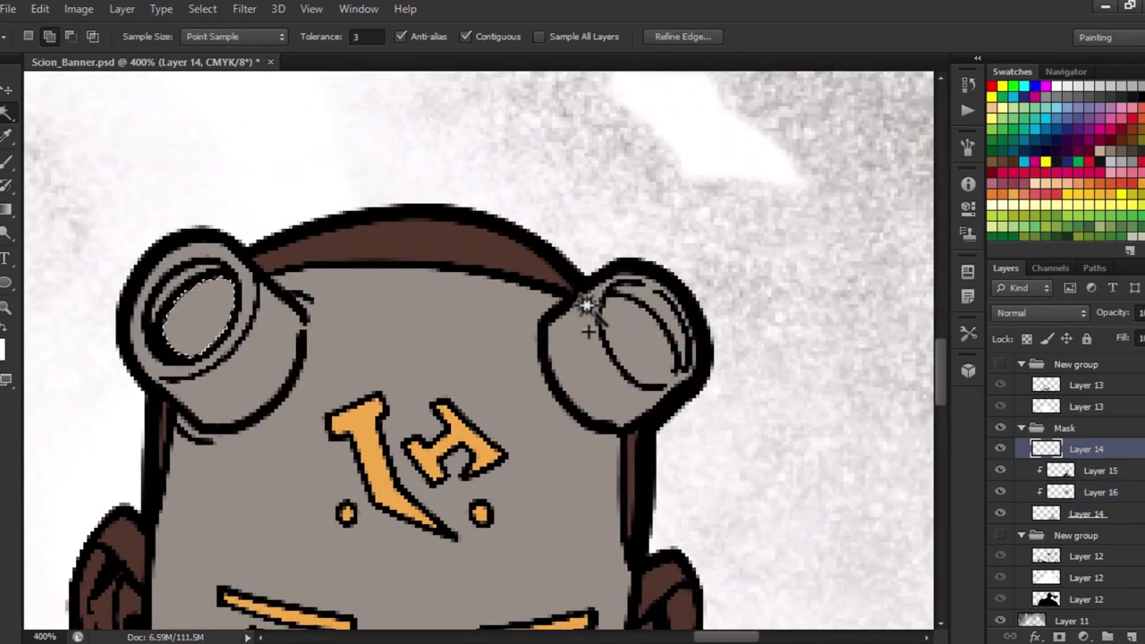
key("l")
key("ctrl+plus")
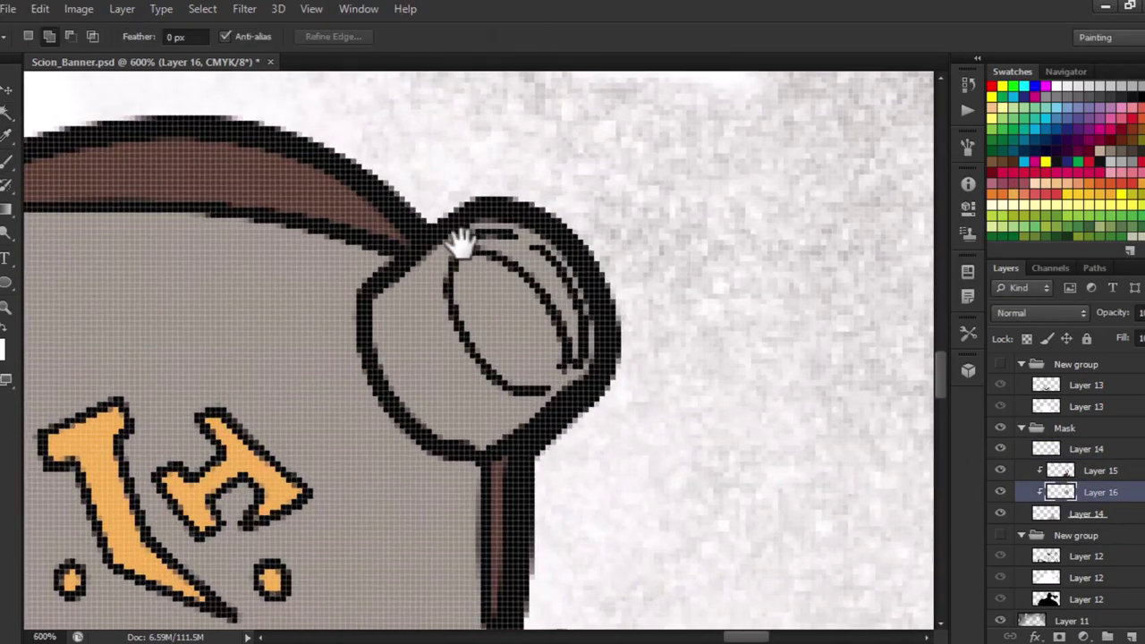
left_click_drag(455, 243, 340, 260)
scroll(409, 268, "down", 5)
On new Layer 17, colour the necklace red, lighten the pendant, and merge the colours down.
key("ctrl+shift+alt+n")
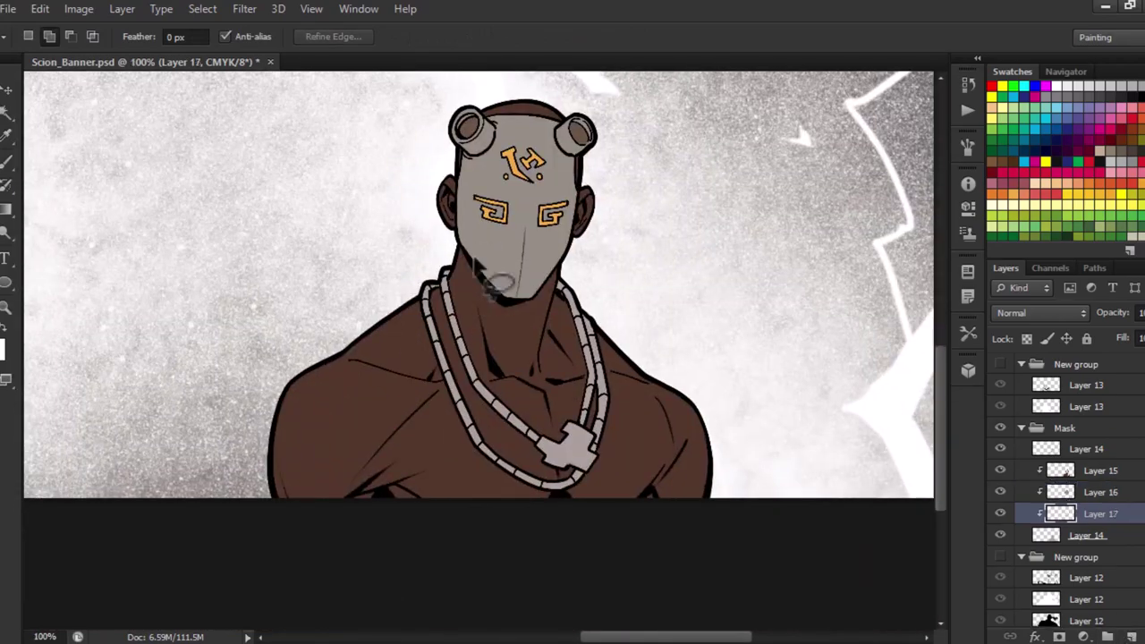
key("alt+BackSpace")
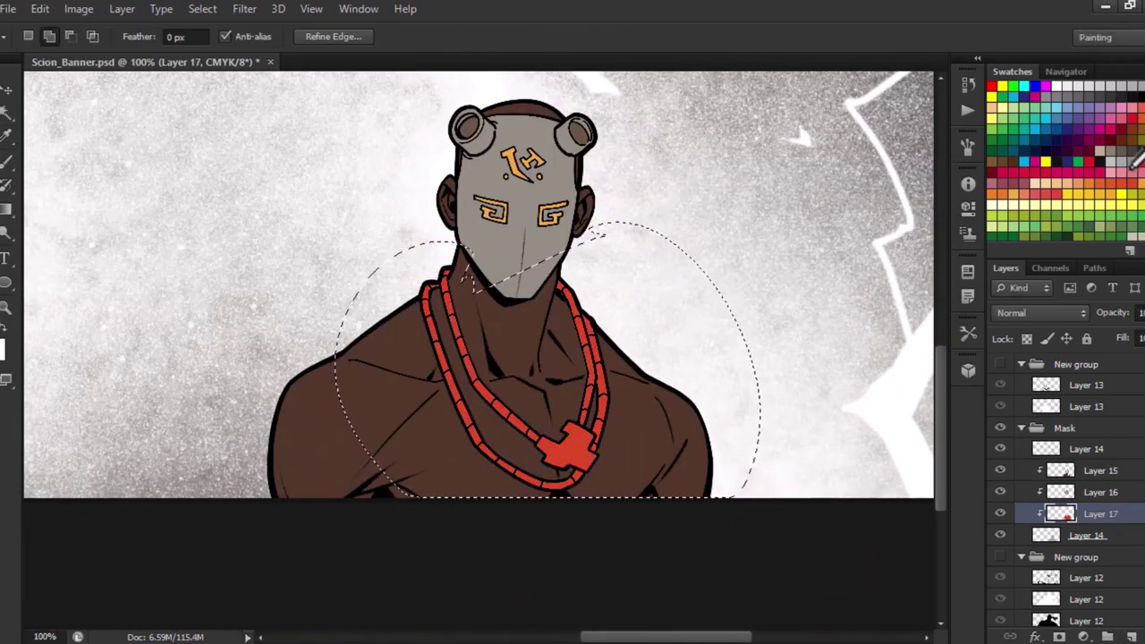
key("ctrl+u")
key("Return")
key("ctrl+plus")
key("ctrl+plus")
key("ctrl+plus")
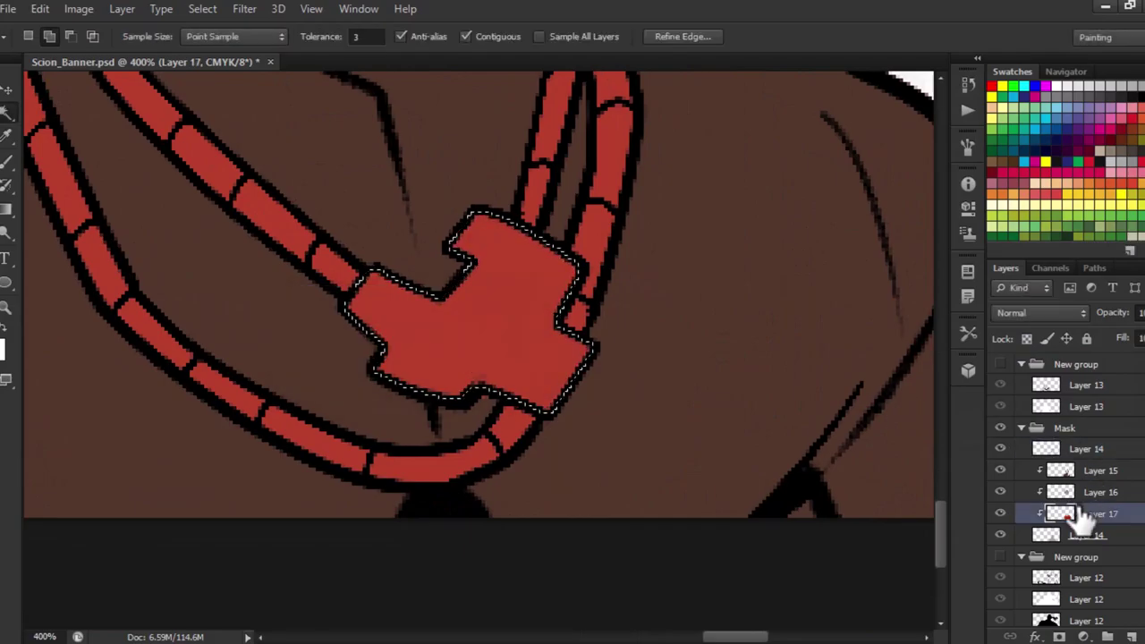
key("ctrl+u")
left_click_drag(841, 294, 856, 294)
key("Return")
key("ctrl+minus")
key("ctrl+minus")
key("ctrl+minus")
key("ctrl+minus")
key("ctrl+minus")
Merge the last colour layer, show only the hooded girl, and add a clipped Layer 15.
key("ctrl+e")
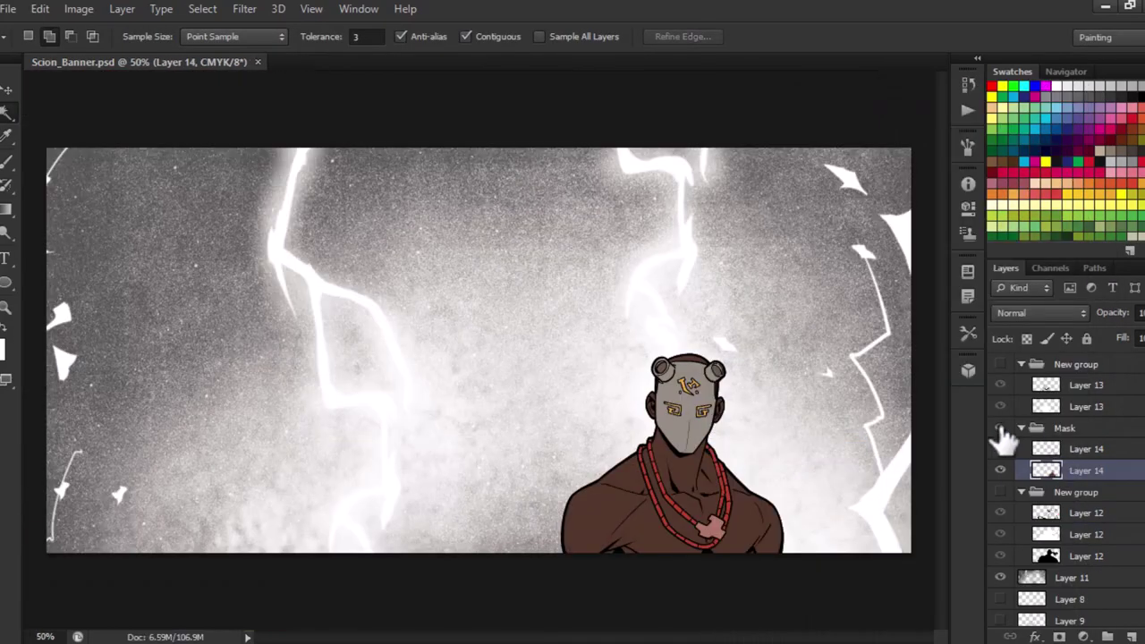
left_click(1001, 364)
key("ctrl+plus")
key("ctrl+plus")
key("ctrl+plus")
key("ctrl+minus")
key("ctrl+minus")
key("ctrl+minus")
left_click(1000, 491)
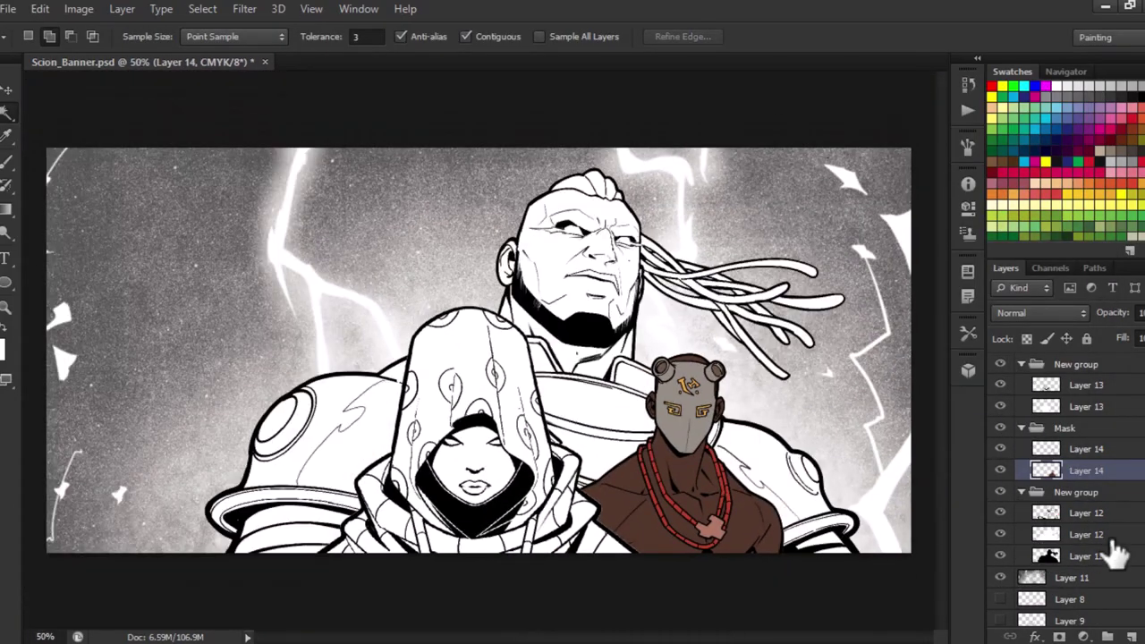
left_click(1000, 491)
left_click(1000, 427)
left_click(1069, 367)
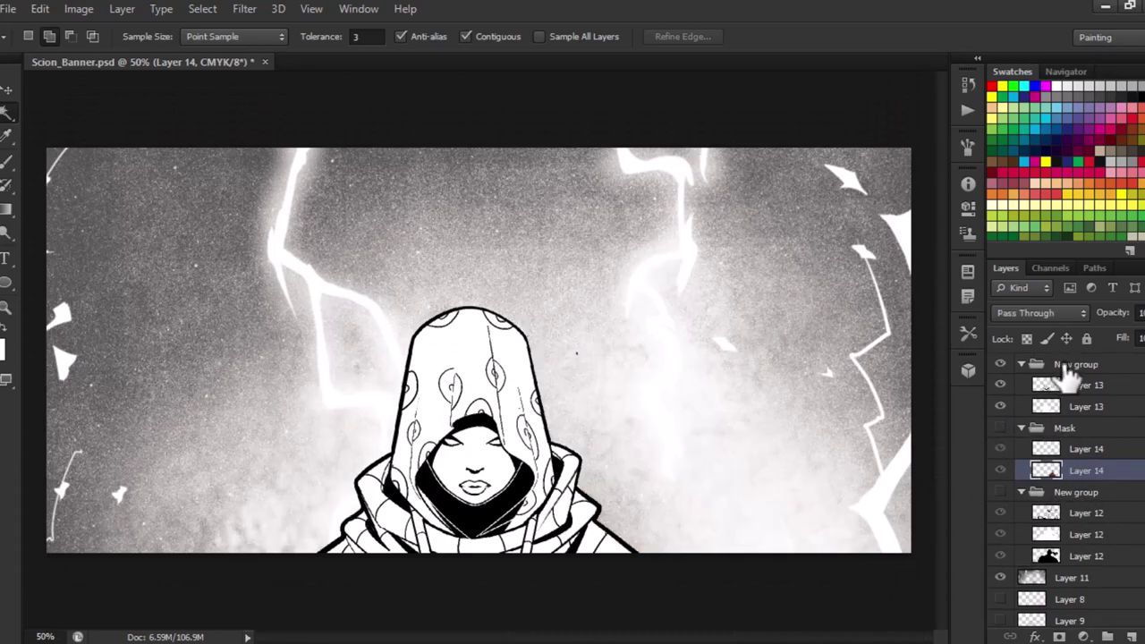
key("ctrl+shift+alt+n")
key("ctrl+alt+g")
Switch to the Lasso and zoom in on the girl's face and lips.
key("l")
key("ctrl+plus")
key("ctrl+plus")
key("ctrl+plus")
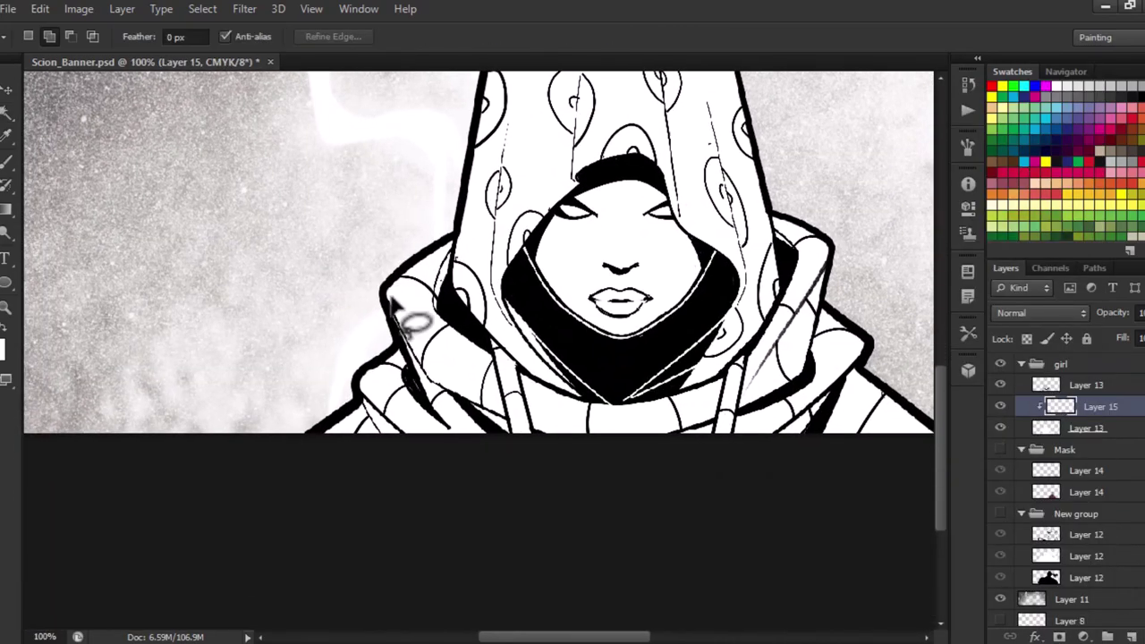
key("ctrl+plus")
scroll(501, 510, "up", 3)
scroll(486, 481, "down", 3)
scroll(486, 480, "right", 3)
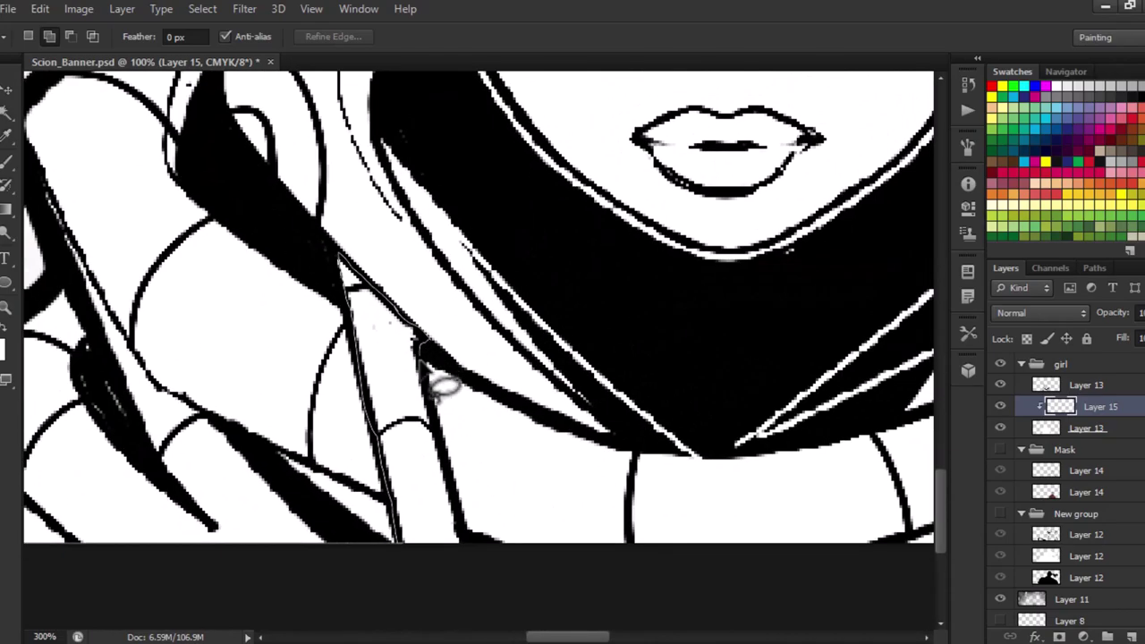
scroll(435, 379, "down", 3)
scroll(435, 379, "right", 3)
scroll(133, 473, "up", 1)
key("ctrl+minus")
key("ctrl+minus")
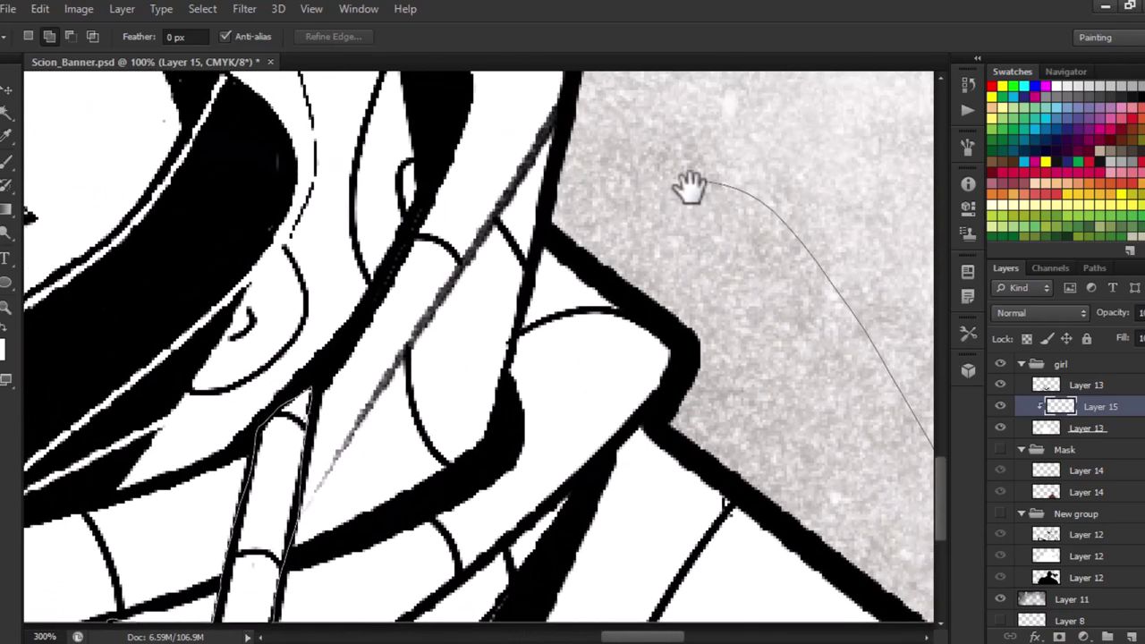
key("ctrl+plus")
key("ctrl+plus")
Trace a closed Lasso outline around the girl's hood and face.
mouse_move(242, 358)
left_mouse_down()
mouse_move(268, 352)
mouse_move(312, 403)
mouse_move(430, 358)
mouse_move(466, 282)
left_mouse_up()
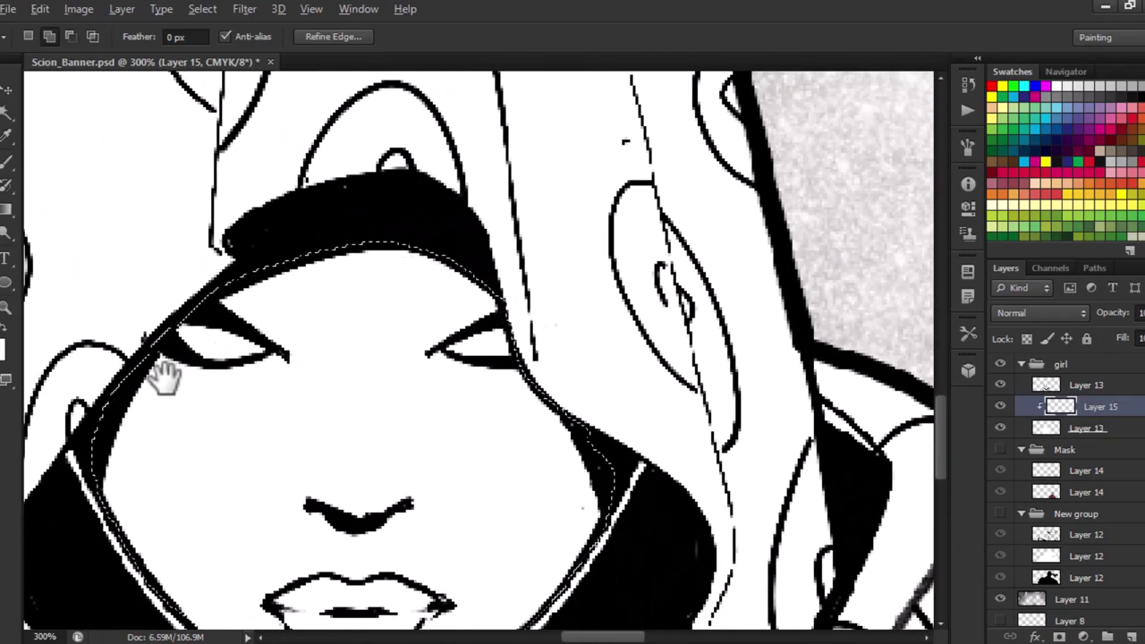
key("ctrl+plus")
left_click_drag(533, 390, 486, 350)
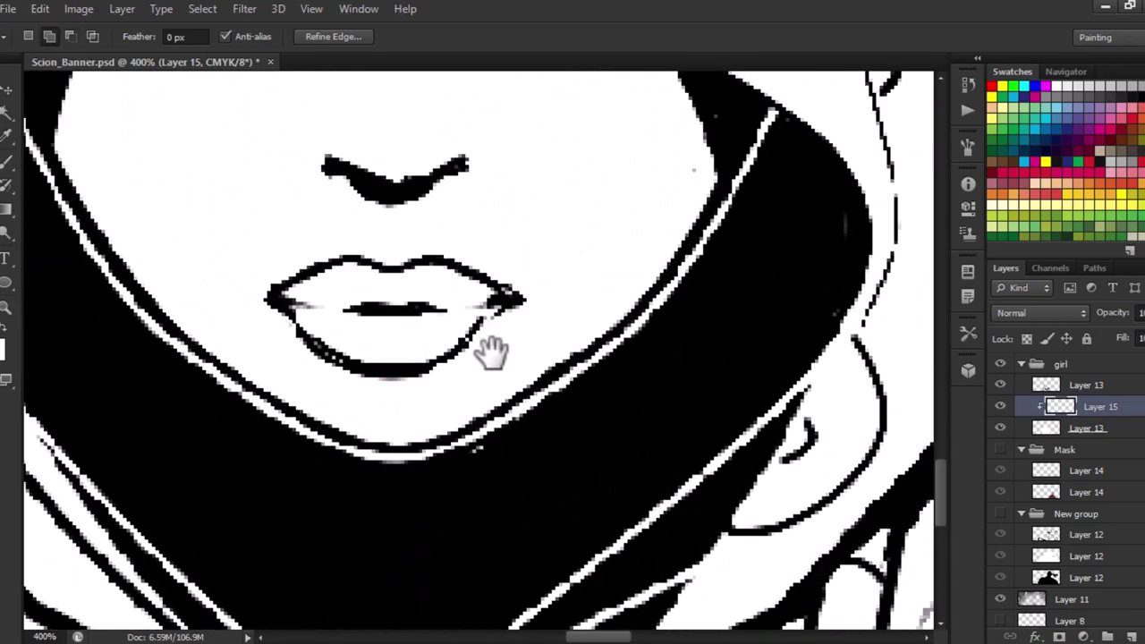
key("ctrl+minus")
key("ctrl+minus")
left_click_drag(384, 268, 393, 324)
key("ctrl+minus")
key("ctrl+minus")
key("ctrl+minus")
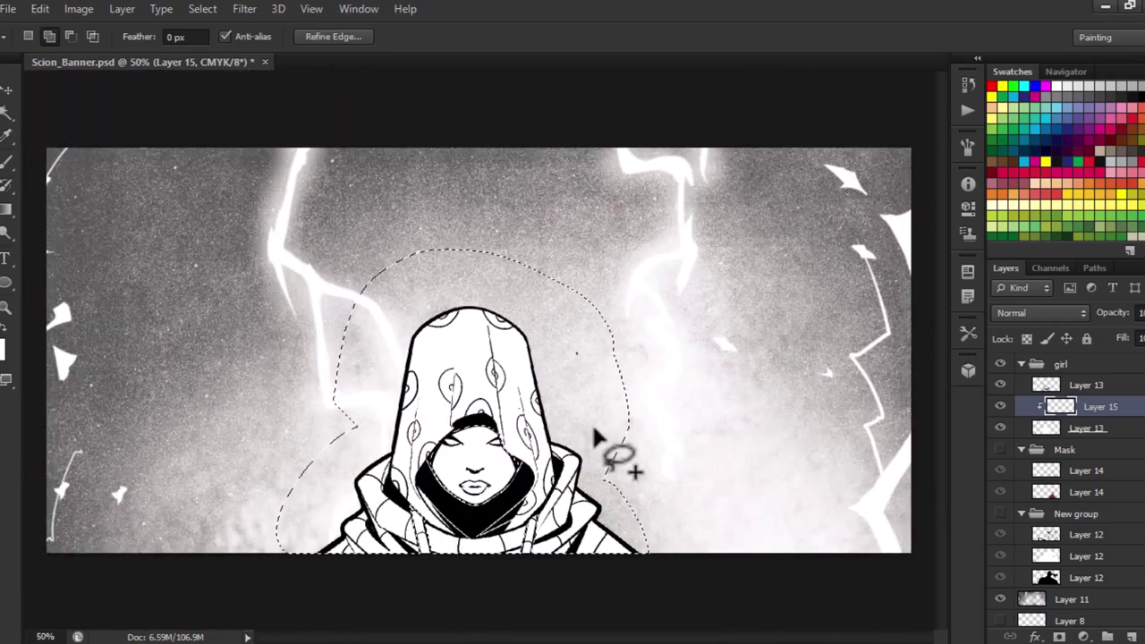
Fill the hood selection orange and inspect the hood's leaf pattern.
key("alt+BackSpace")
key("ctrl+d")
key("ctrl+plus")
key("ctrl+plus")
key("ctrl+plus")
key("alt+bracketright")
key("b")
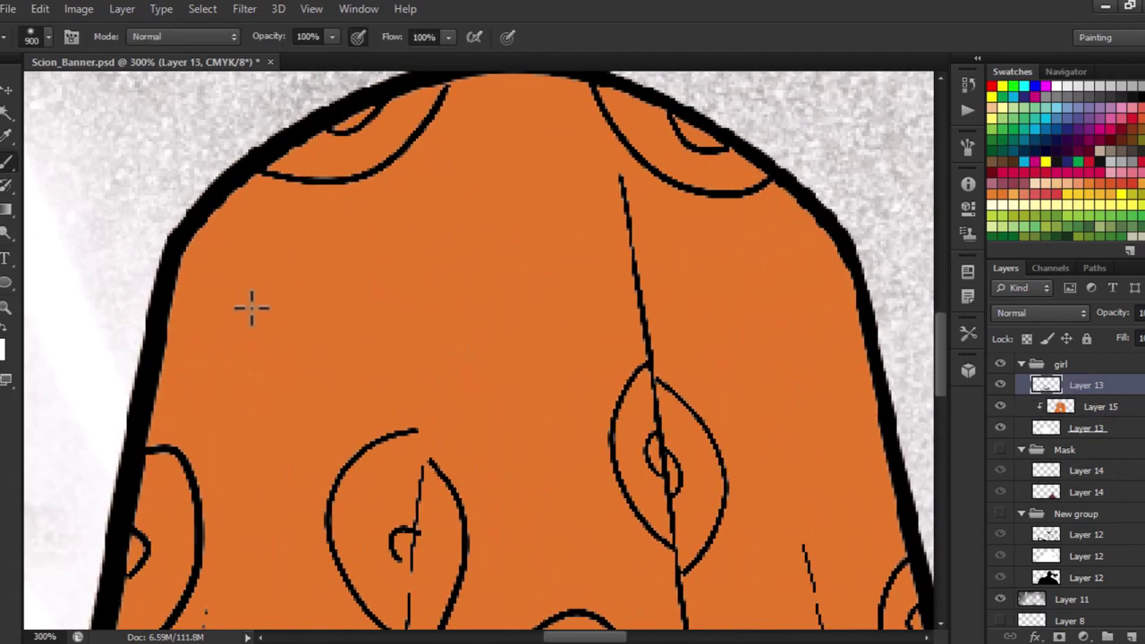
left_click(32, 36)
key("Return")
left_click_drag(165, 447, 220, 304)
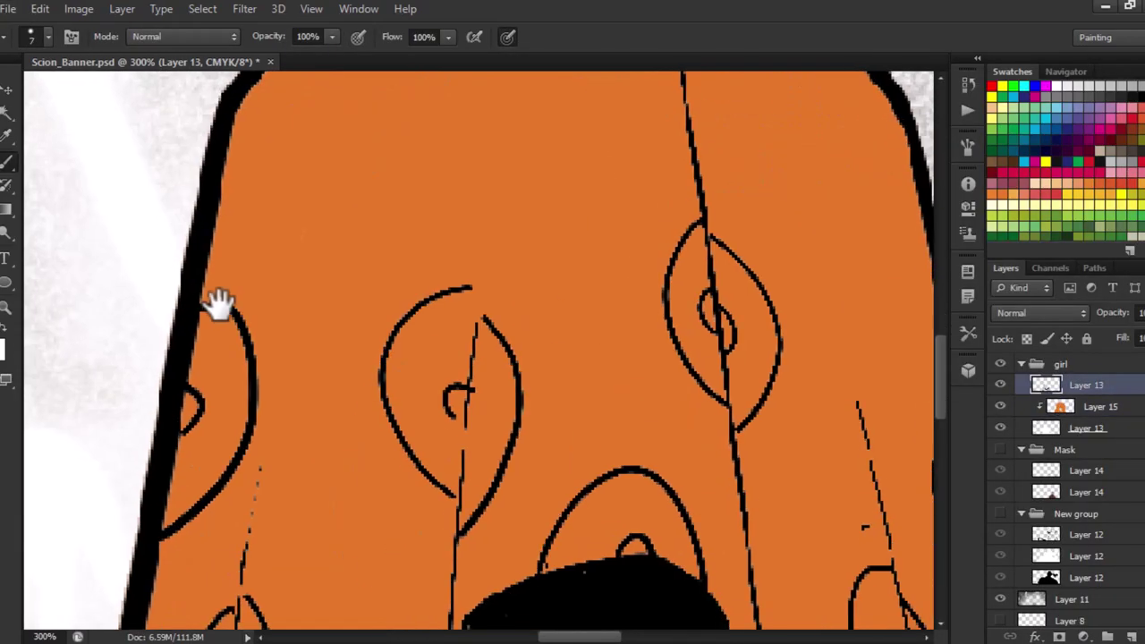
left_click_drag(466, 288, 452, 143)
left_click_drag(716, 420, 528, 365)
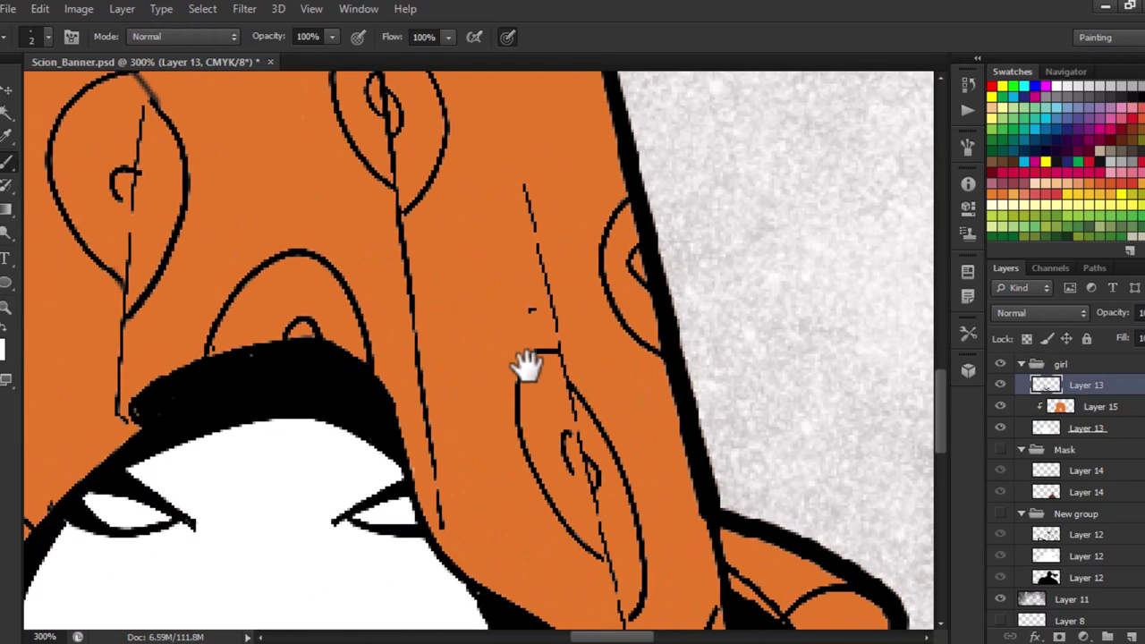
key("ctrl+minus")
key("ctrl+minus")
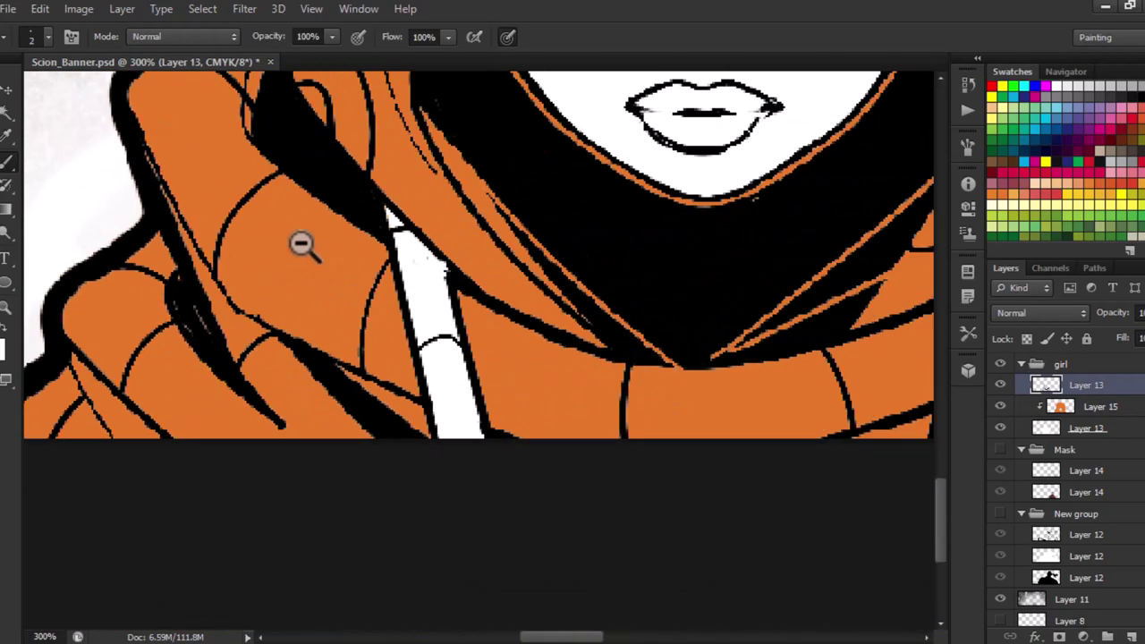
Magic Wand the hood's leaves and shift their hue to magenta.
key("w")
scroll(350, 173, "up", 2)
scroll(536, 259, "right", 5)
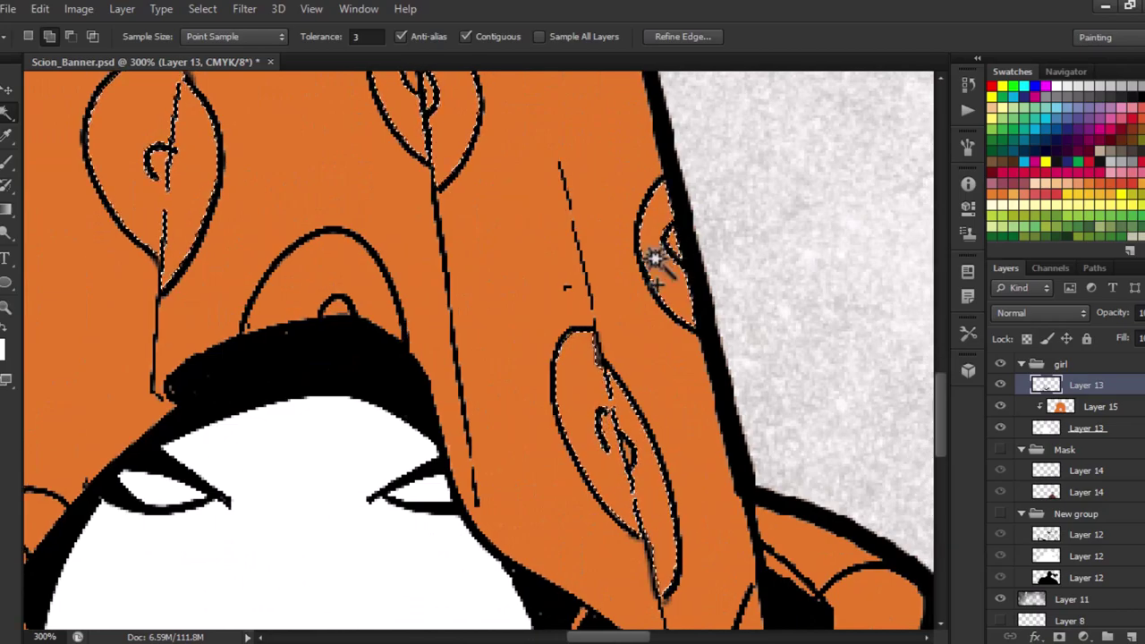
scroll(660, 256, "down", 3)
scroll(332, 289, "down", 3)
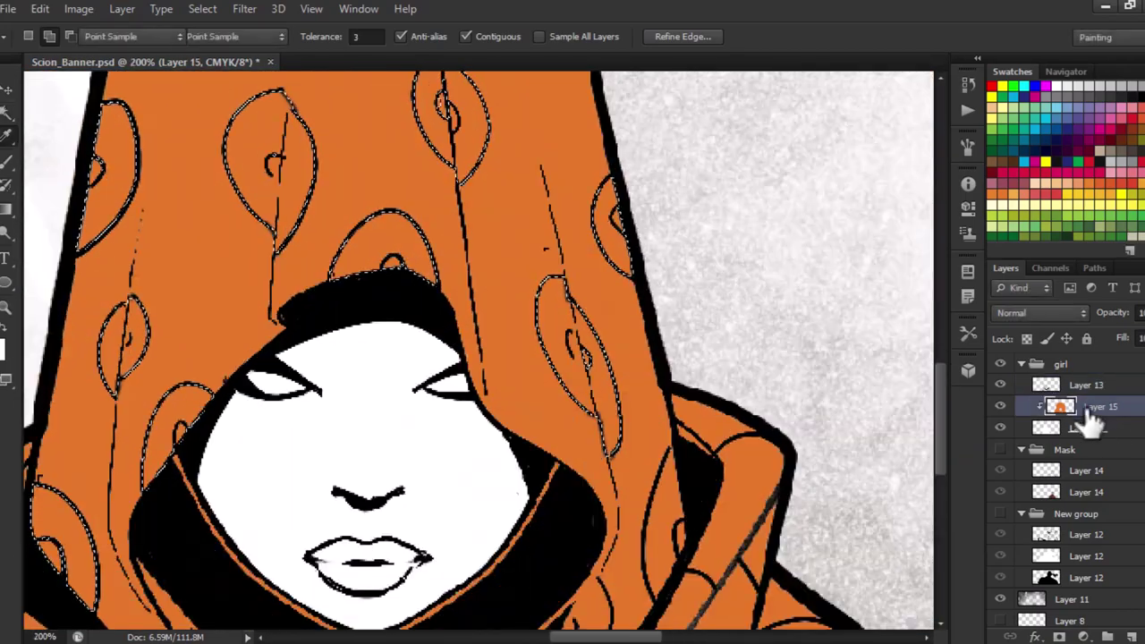
left_click_drag(874, 218, 917, 215)
key("Return")
key("ctrl+d")
Try touching up a leaf with magenta paint, then undo the stray stroke.
key("b")
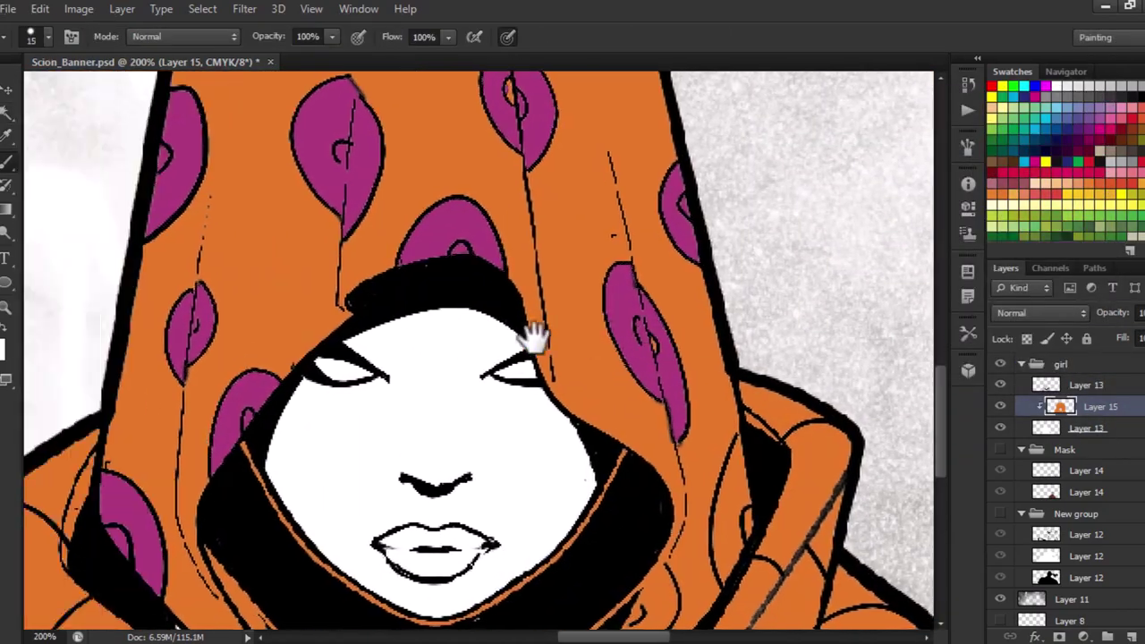
key("ctrl+plus")
key("ctrl+plus")
key("ctrl+plus")
left_click_drag(486, 312, 436, 320)
key("ctrl+u")
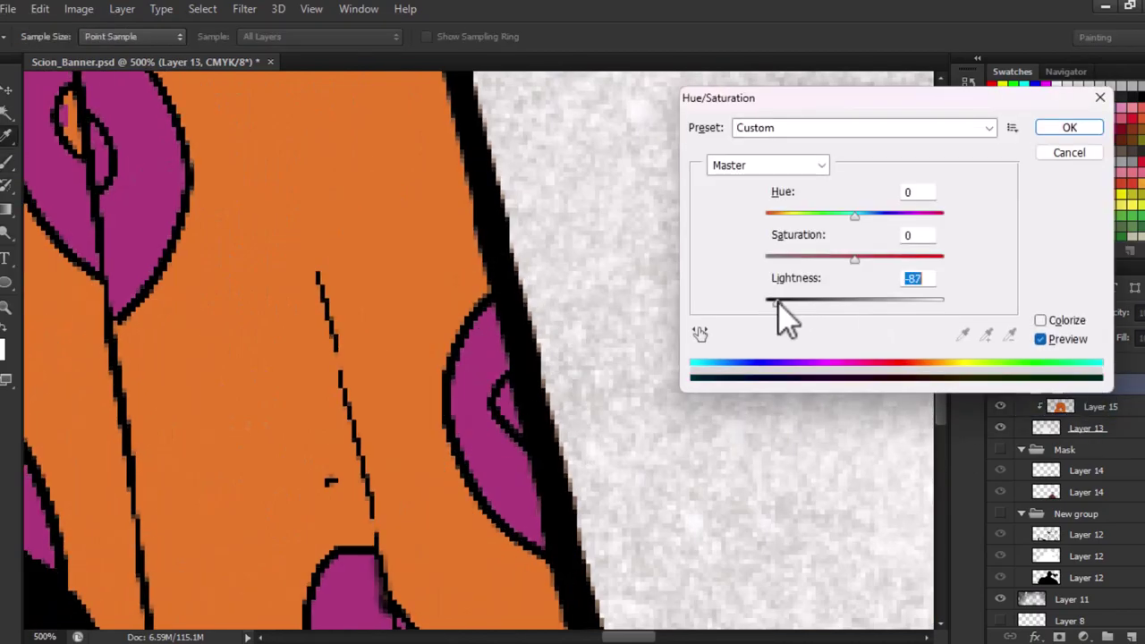
key("Return")
mouse_move(454, 199)
left_mouse_down()
mouse_move(351, 355)
mouse_move(429, 295)
mouse_move(473, 314)
left_mouse_up()
key("ctrl+z")
key("ctrl+1")
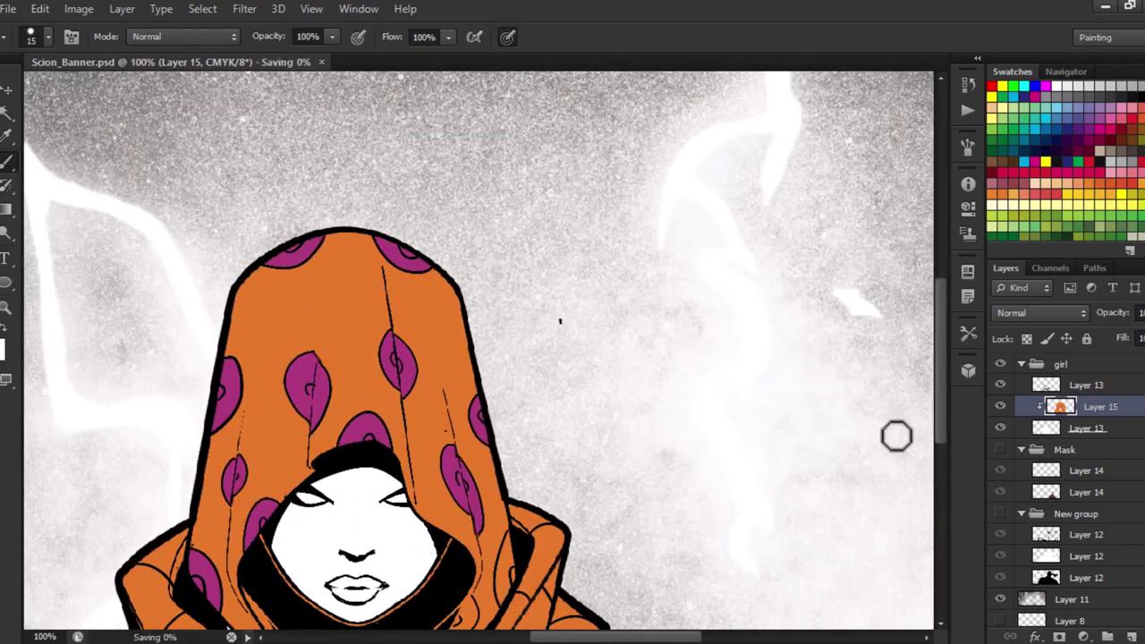
Add clipped Layer 16 for skin, show the masked figure, and set foreground to #6b4b3c.
key("ctrl+shift+alt+n")
left_click(1000, 535)
key("ctrl+minus")
Fill the girl's face selection with a dark brown skin colour.
left_click(5, 347)
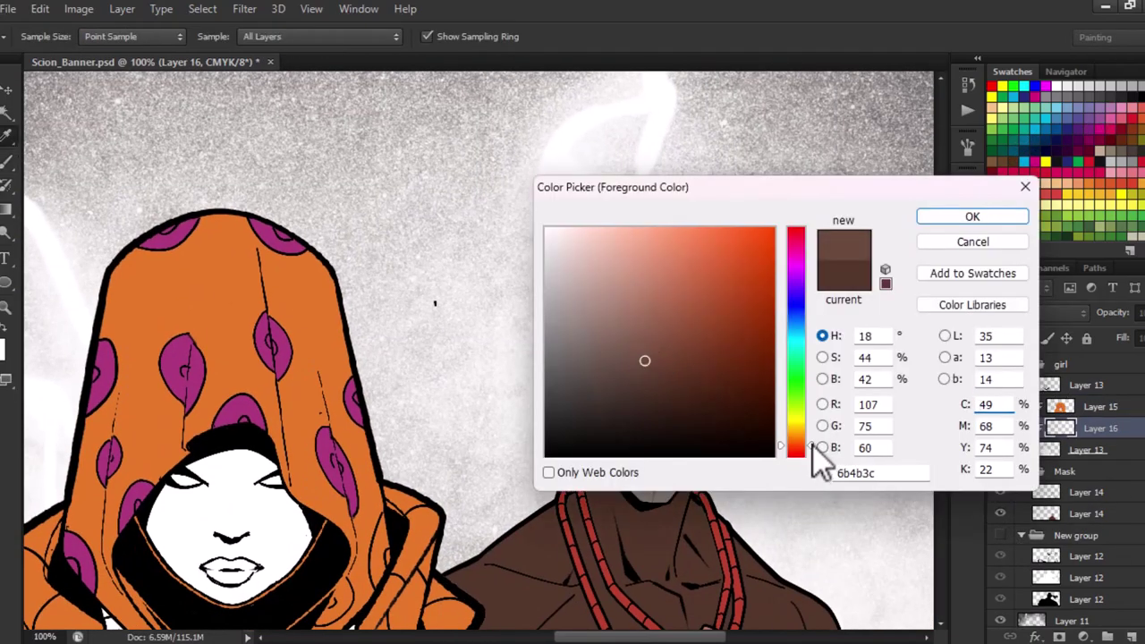
key("Return")
key("alt+BackSpace")
key("ctrl+d")
Colorize the selected eyes pink with Hue/Saturation.
key("ctrl+plus")
key("ctrl+plus")
key("ctrl+plus")
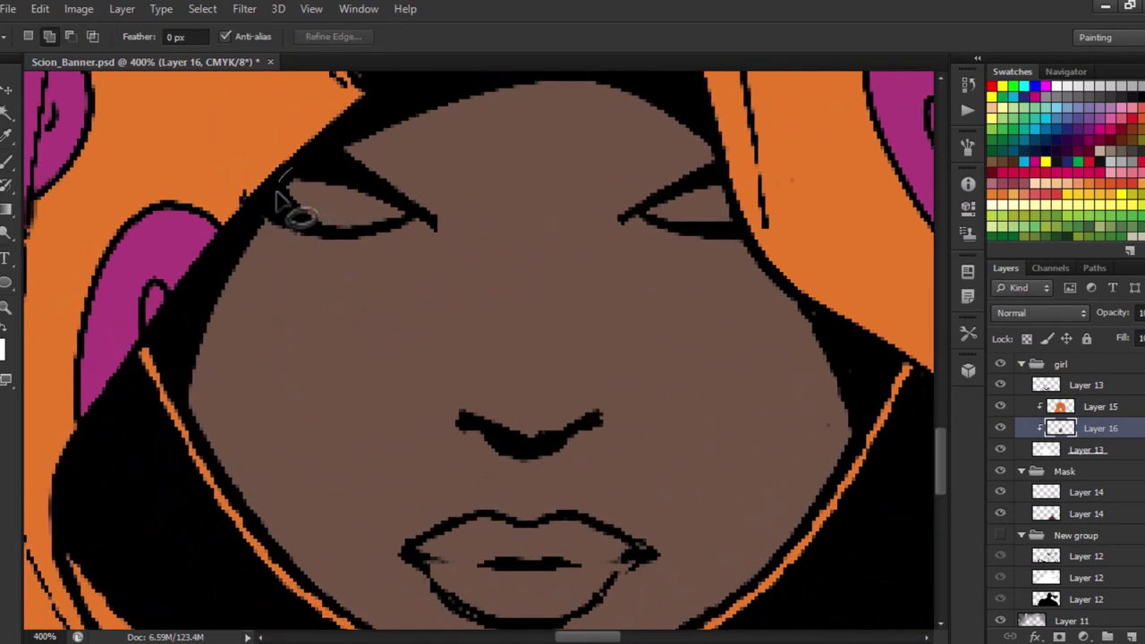
key("ctrl+u")
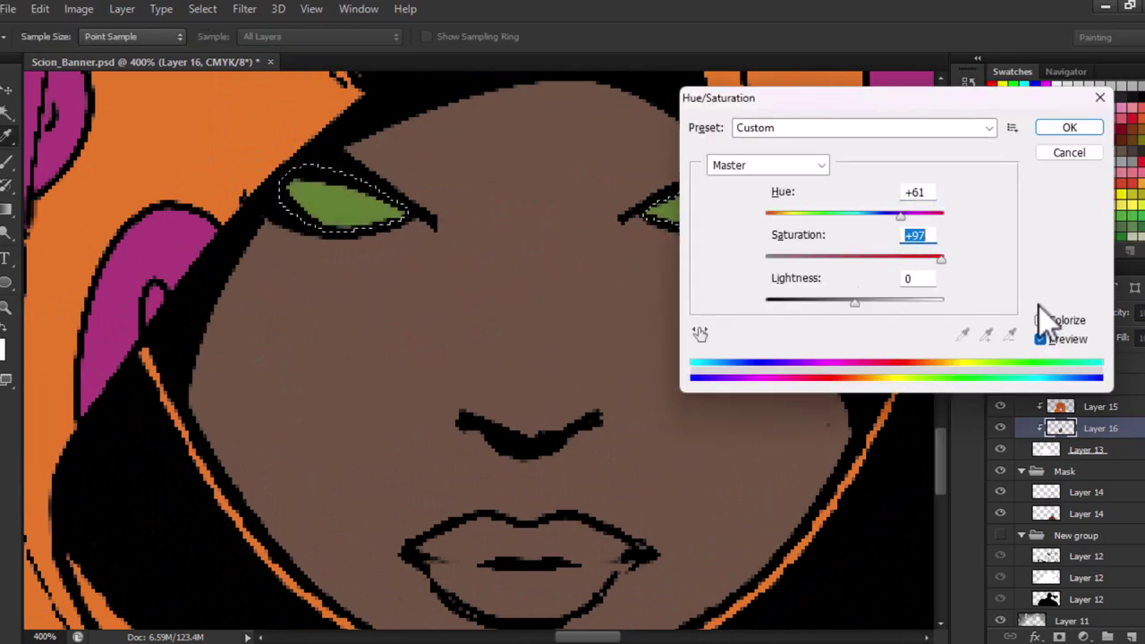
left_click(1040, 319)
left_click(1065, 128)
key("ctrl+d")
Lasso the lips and tint them reddish-brown: Hue -24, Saturation +16, Lightness -7.
key("l")
key("ctrl+plus")
scroll(371, 202, "down", 5)
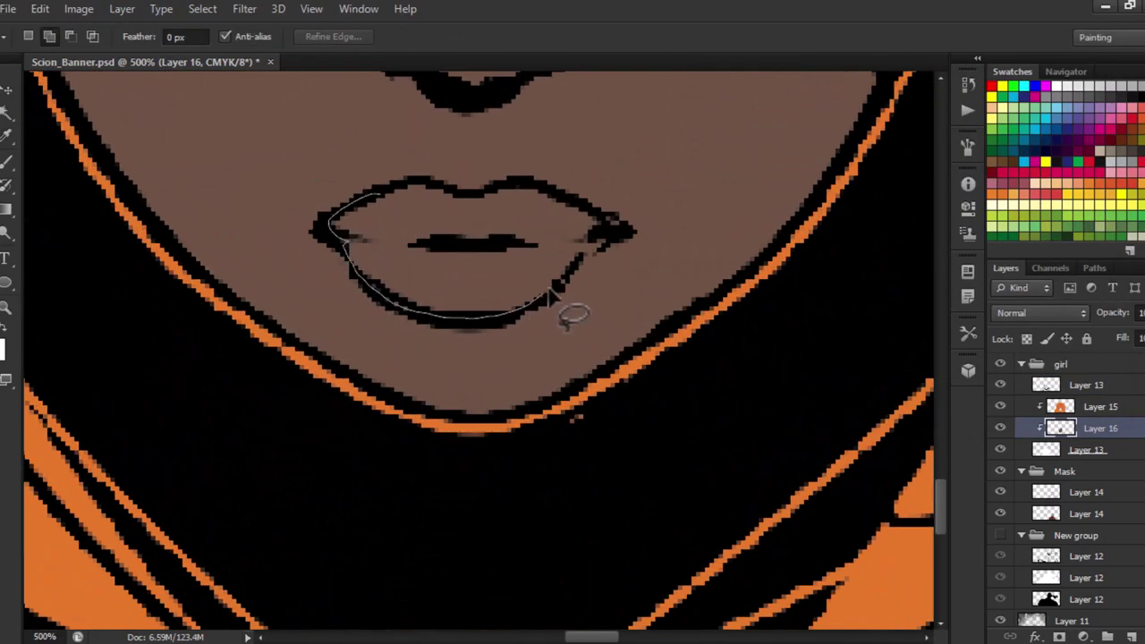
left_click_drag(452, 192, 369, 210)
key("Escape")
key("ctrl+u")
left_click_drag(823, 214, 808, 215)
left_click_drag(823, 253, 841, 254)
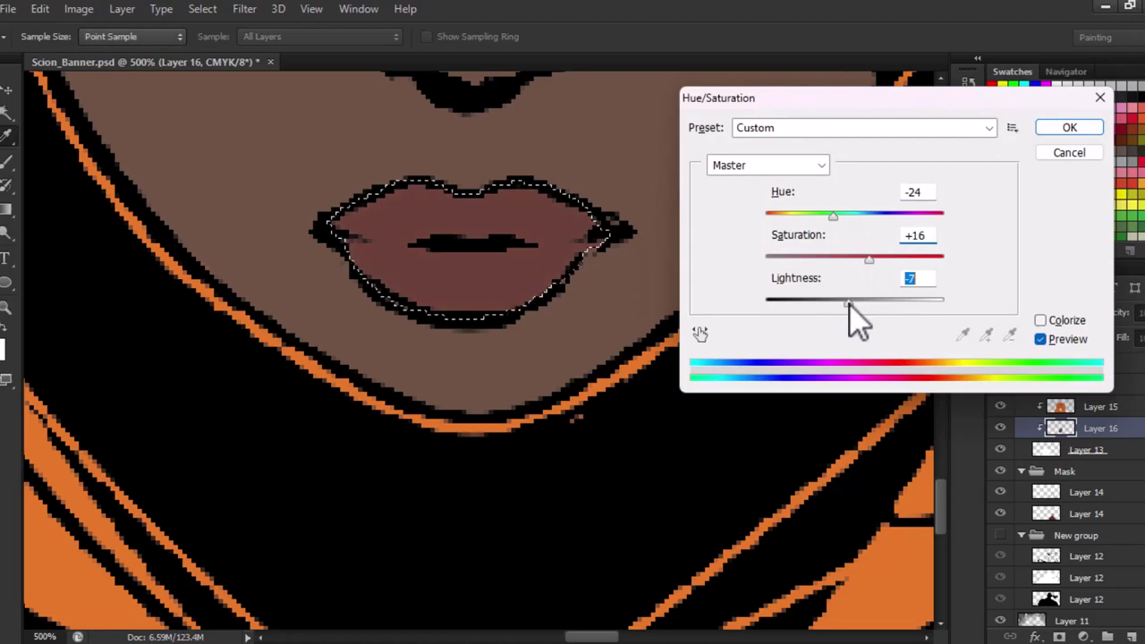
key("Return")
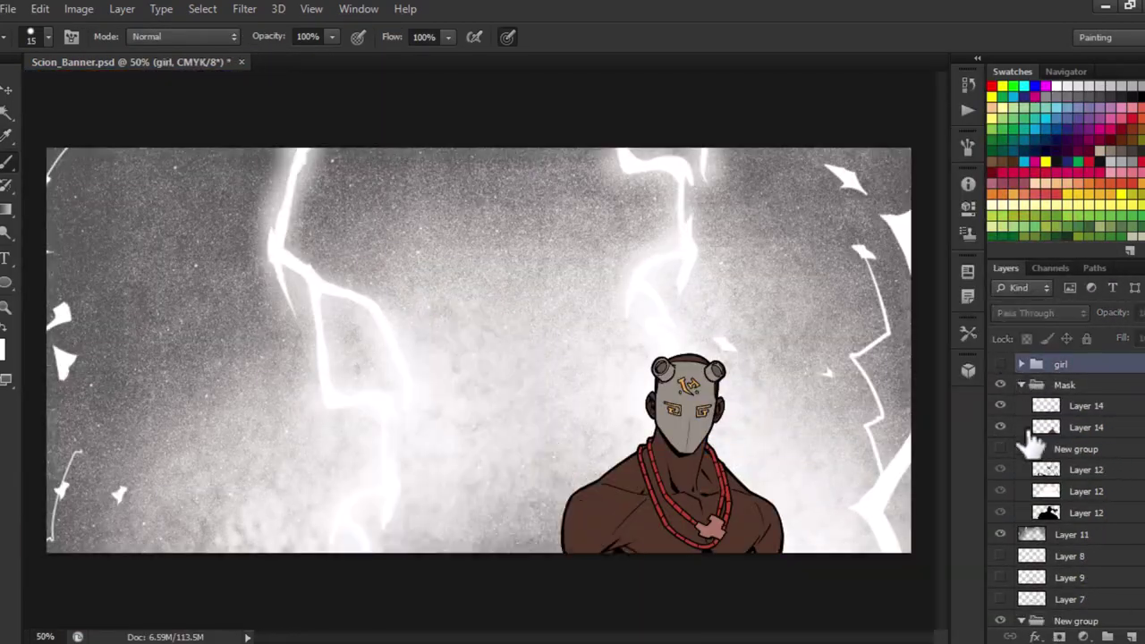
Reveal the hooded girl group, fit the banner in view, and open comic page 013.jpg.
left_click(1000, 364)
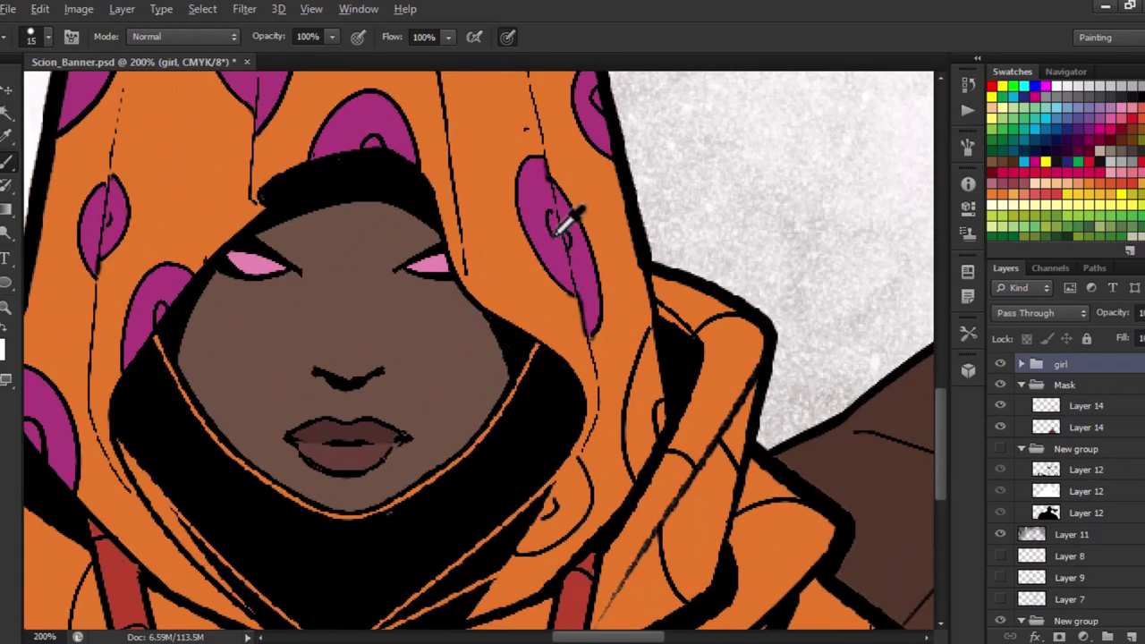
key("ctrl+0")
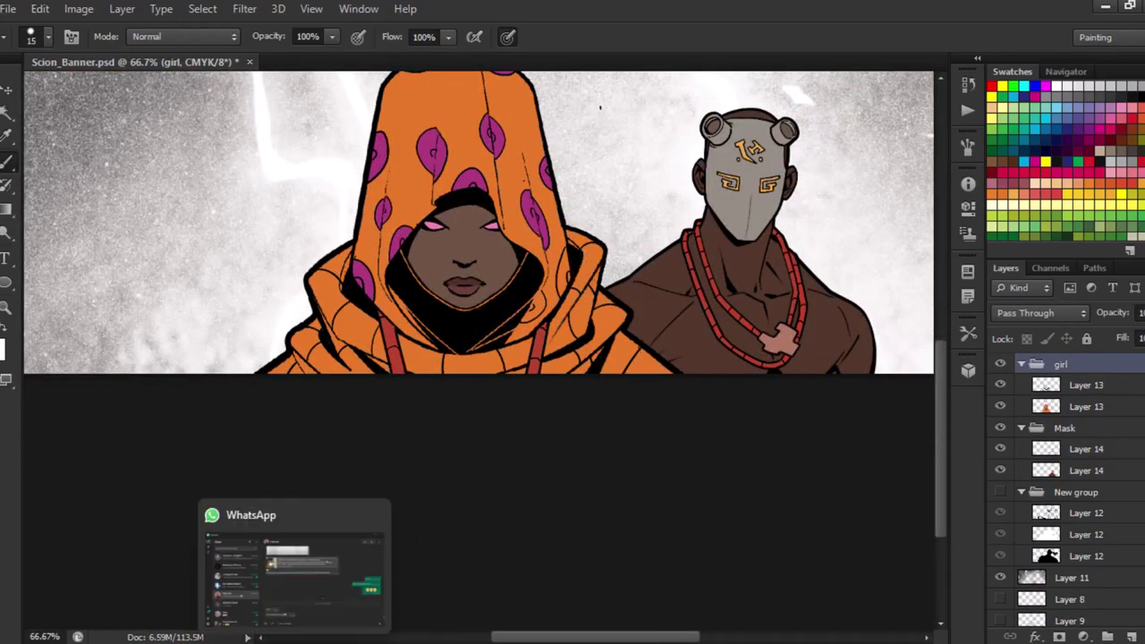
left_click(255, 563)
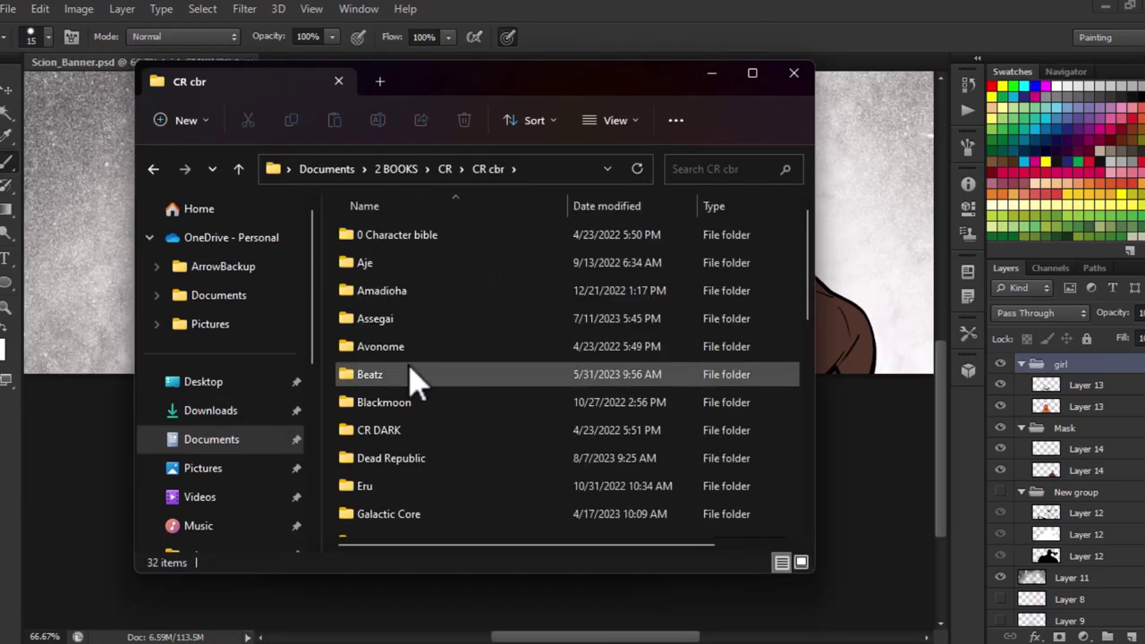
double_click(509, 292)
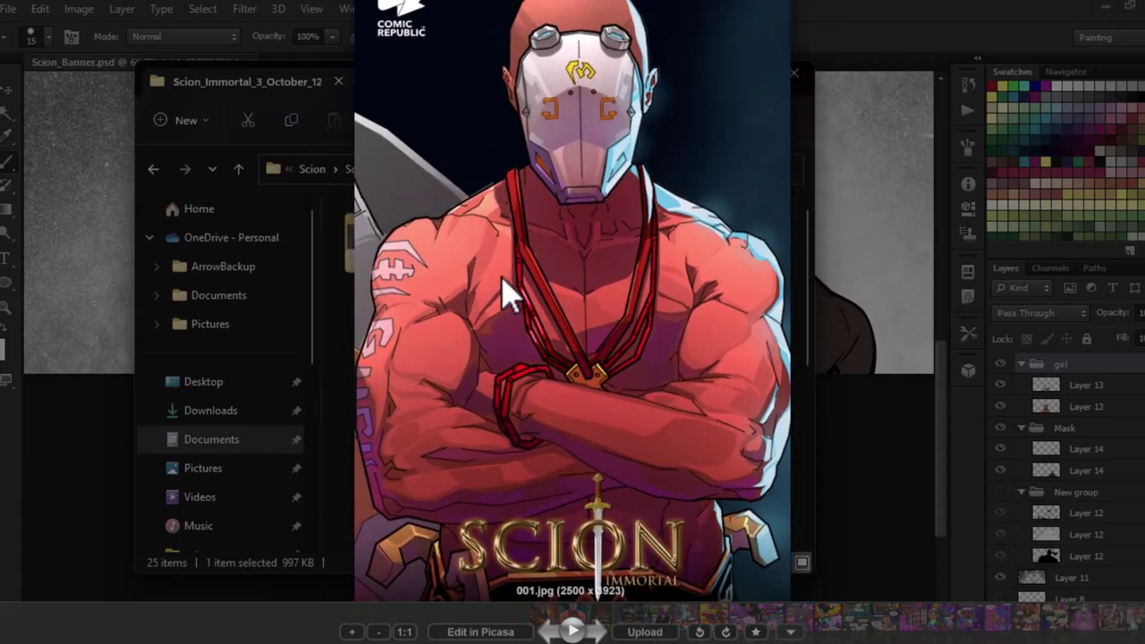
Scroll through the Scion_Immortal_3 comic pages in Picasa Photo Viewer for colour reference.
scroll(511, 291, "down", 6)
scroll(603, 440, "up", 3)
scroll(513, 164, "down", 6)
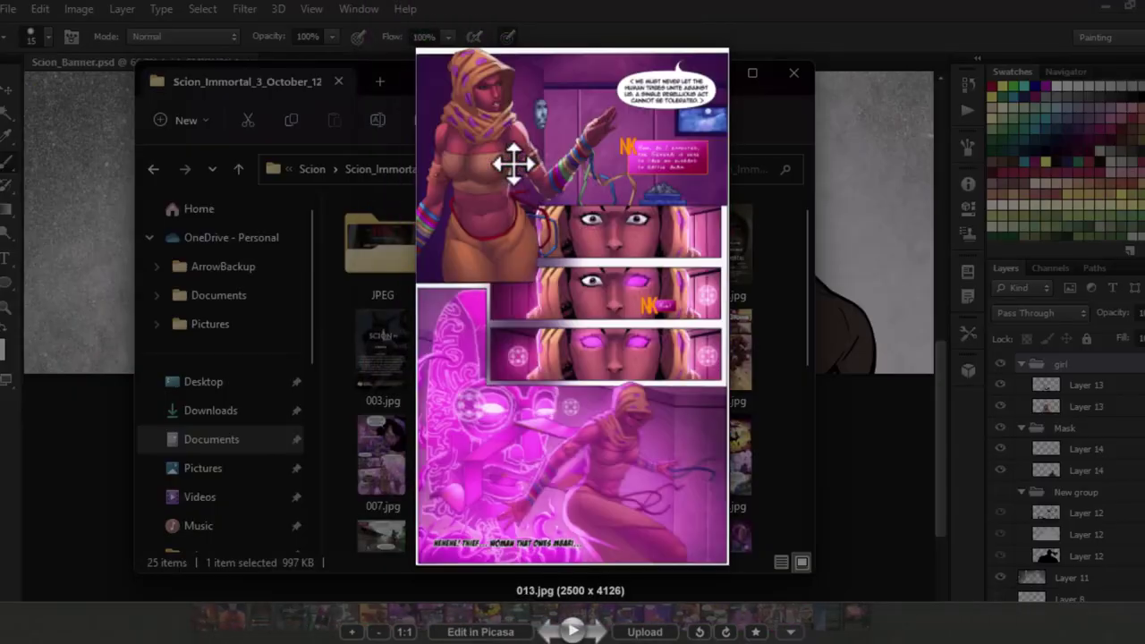
scroll(456, 220, "up", 2)
scroll(455, 220, "down", 2)
scroll(457, 219, "up", 7)
scroll(457, 220, "down", 2)
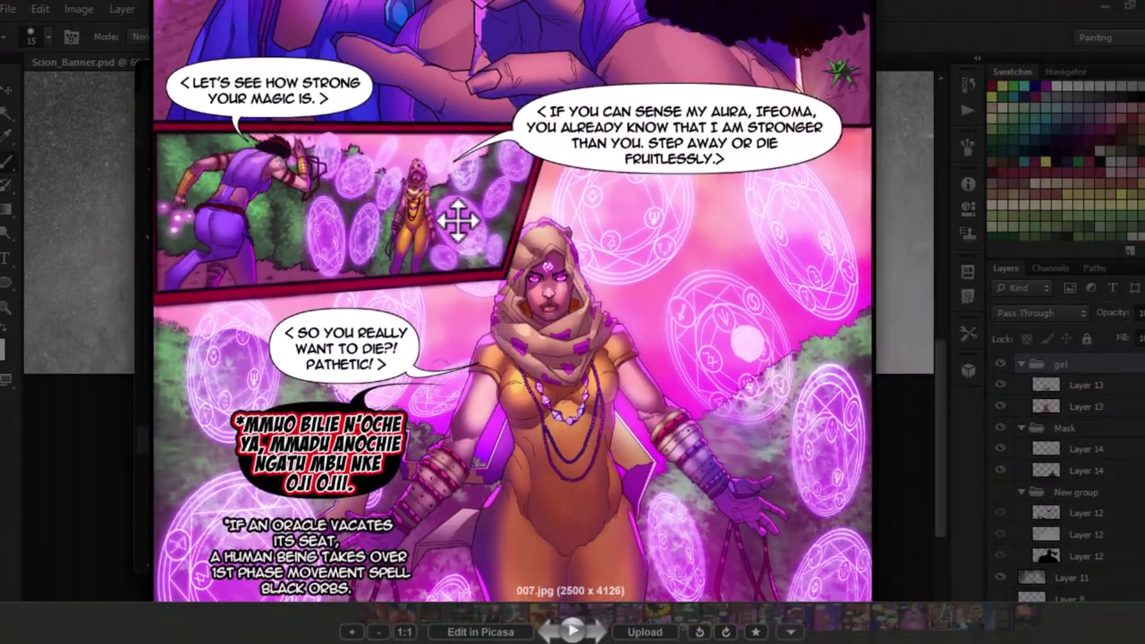
scroll(457, 220, "down", 1)
scroll(458, 220, "down", 3)
scroll(457, 220, "down", 2)
scroll(458, 220, "up", 3)
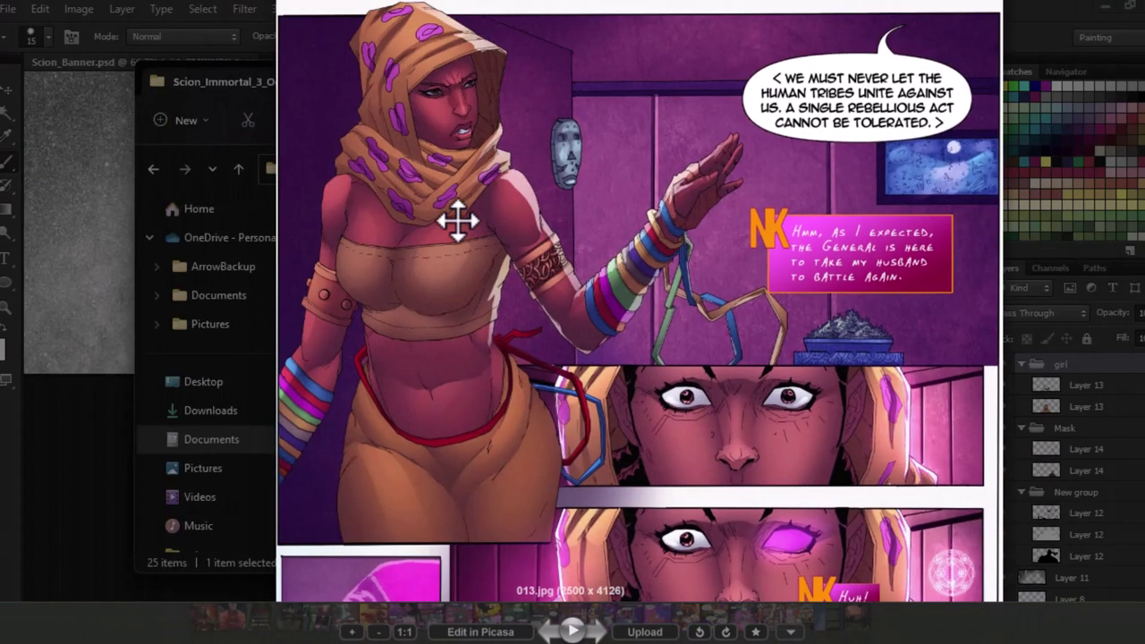
Close the comic viewer and pan the banner to the hooded girl's scarf.
key("Escape")
left_click(831, 179)
scroll(197, 223, "down", 1)
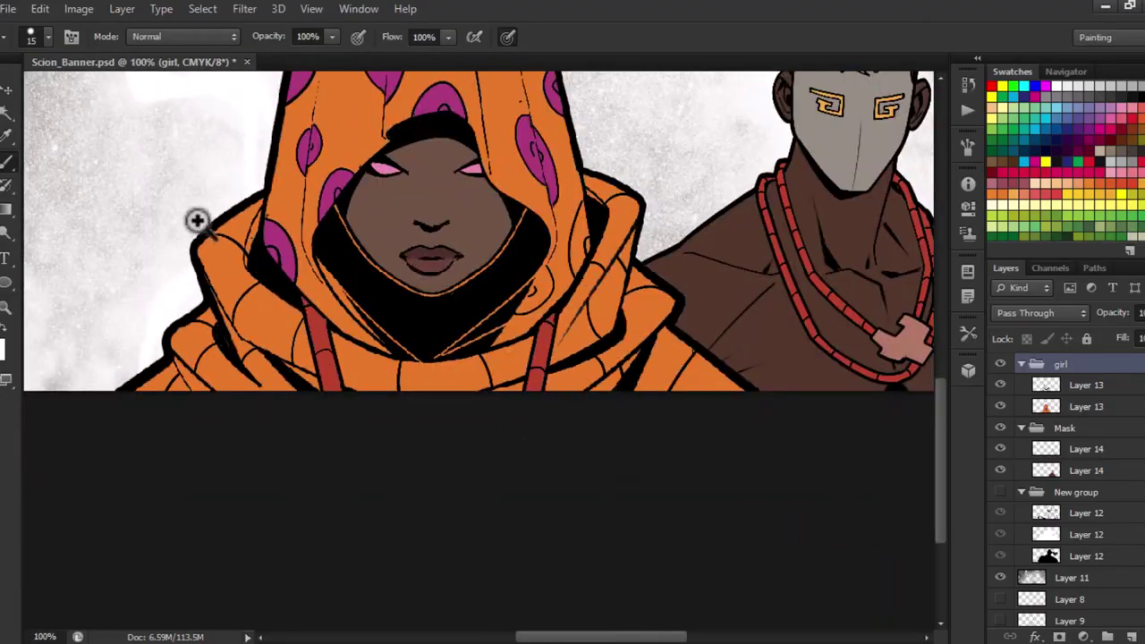
scroll(713, 335, "down", 1)
scroll(713, 335, "up", 2)
scroll(545, 312, "up", 1)
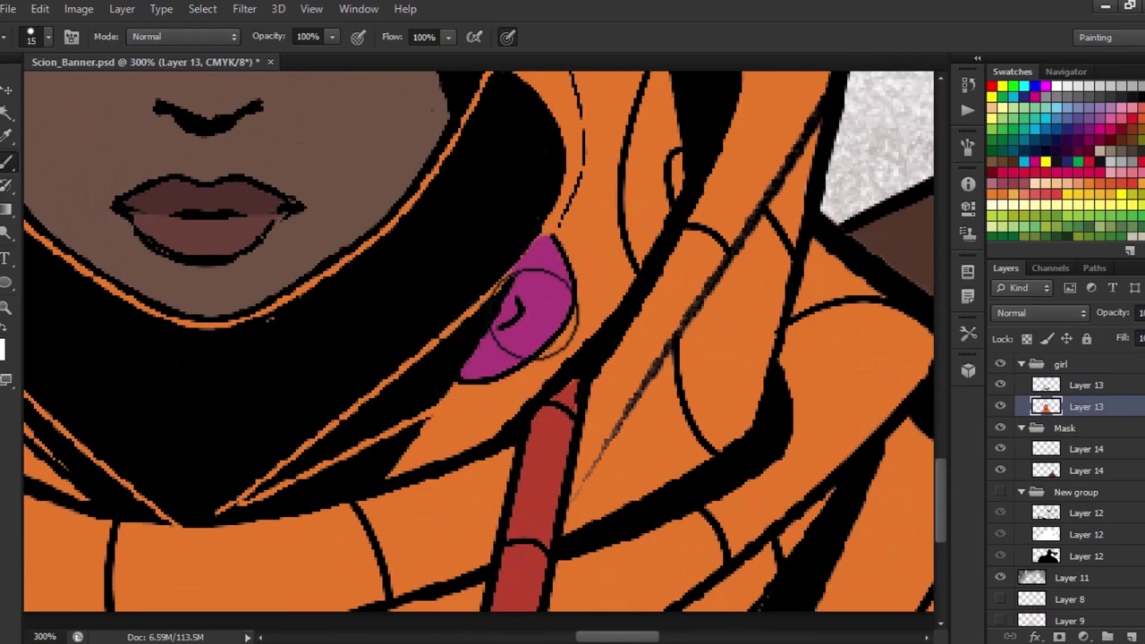
scroll(532, 309, "up", 3)
scroll(489, 404, "right", 3)
scroll(506, 358, "down", 2)
scroll(475, 253, "down", 1)
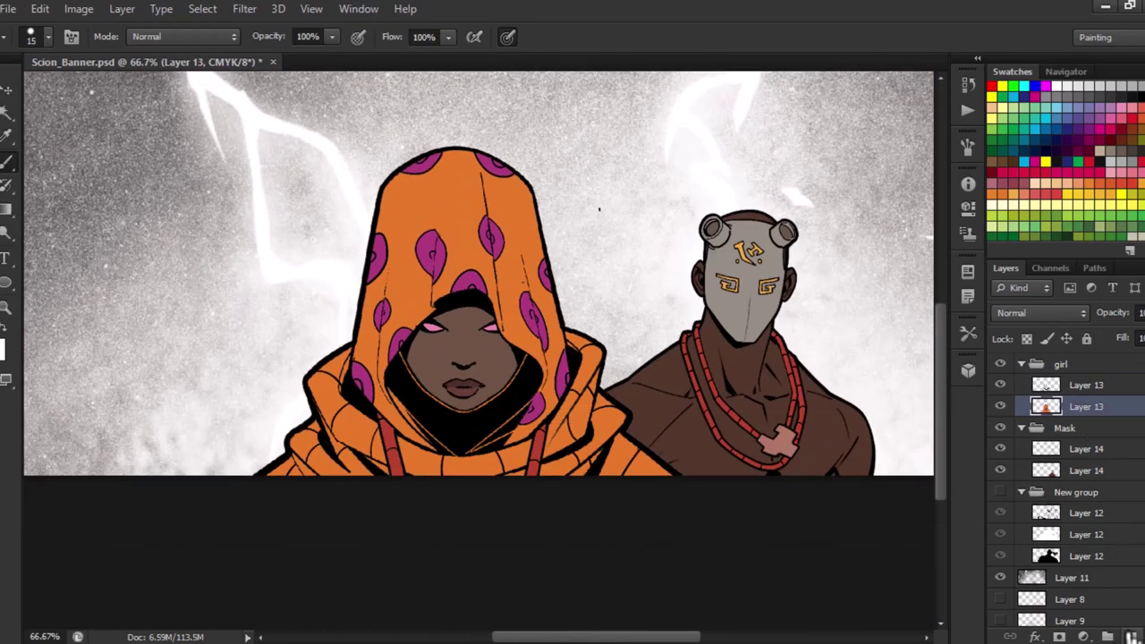
Add a clipped layer above the scarf and lasso the scarf area.
key("ctrl+shift+alt+n")
key("ctrl+alt+g")
key("l")
scroll(338, 240, "up", 2)
scroll(338, 239, "down", 3)
scroll(793, 455, "right", 2)
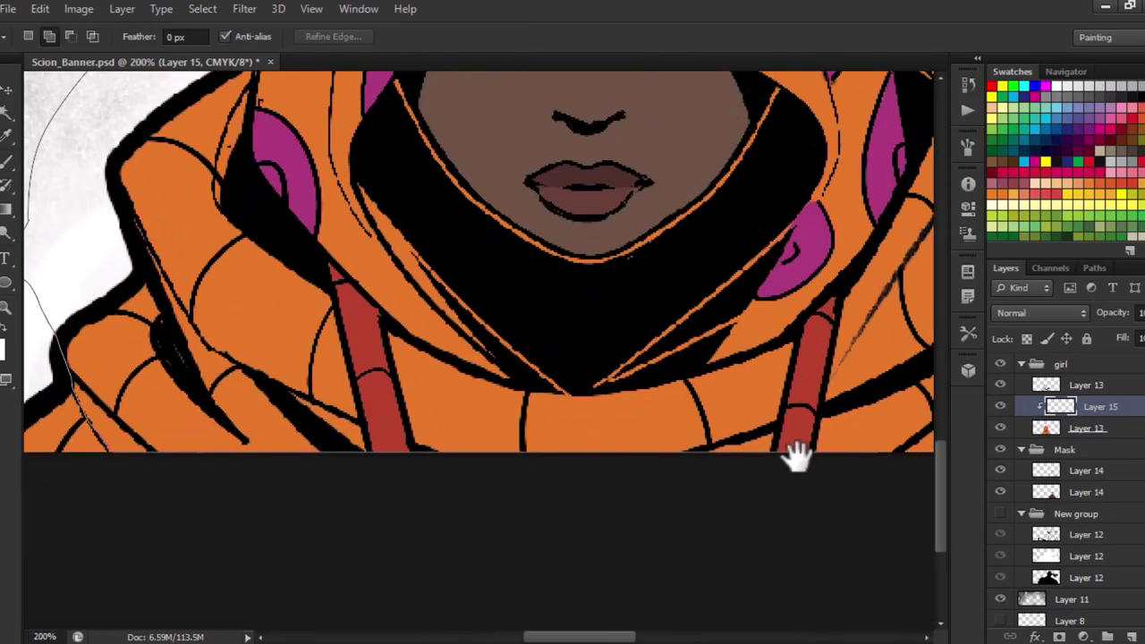
scroll(793, 455, "right", 5)
scroll(691, 291, "up", 3)
scroll(691, 292, "left", 2)
scroll(690, 291, "down", 5)
scroll(601, 161, "down", 3)
scroll(600, 161, "left", 3)
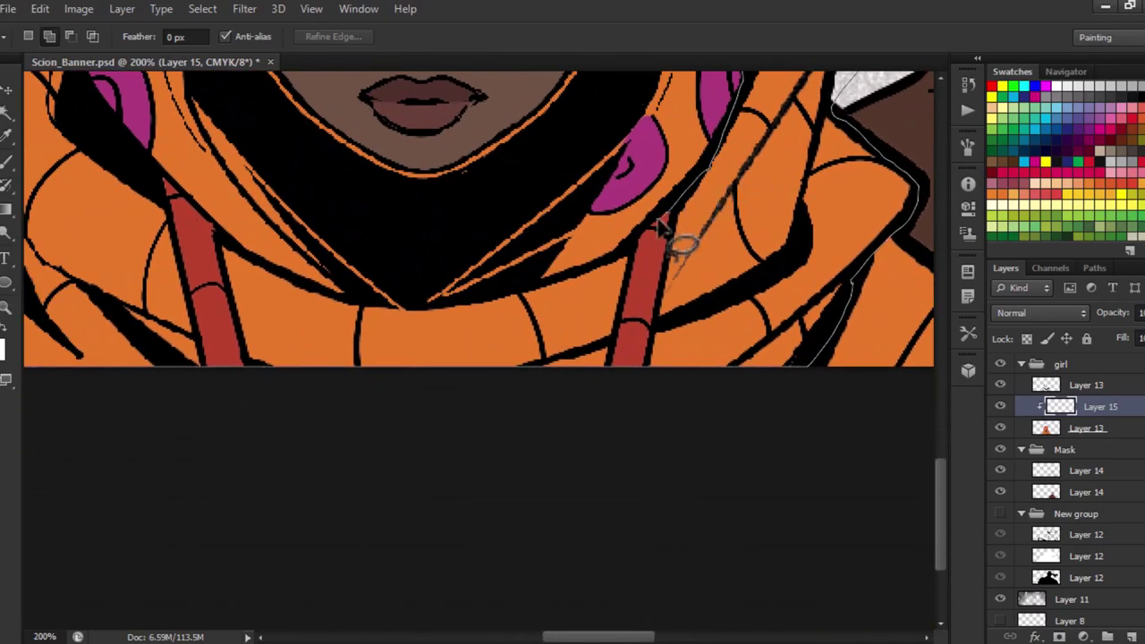
scroll(685, 248, "left", 2)
scroll(748, 274, "up", 4)
scroll(573, 406, "up", 2)
scroll(531, 332, "up", 2)
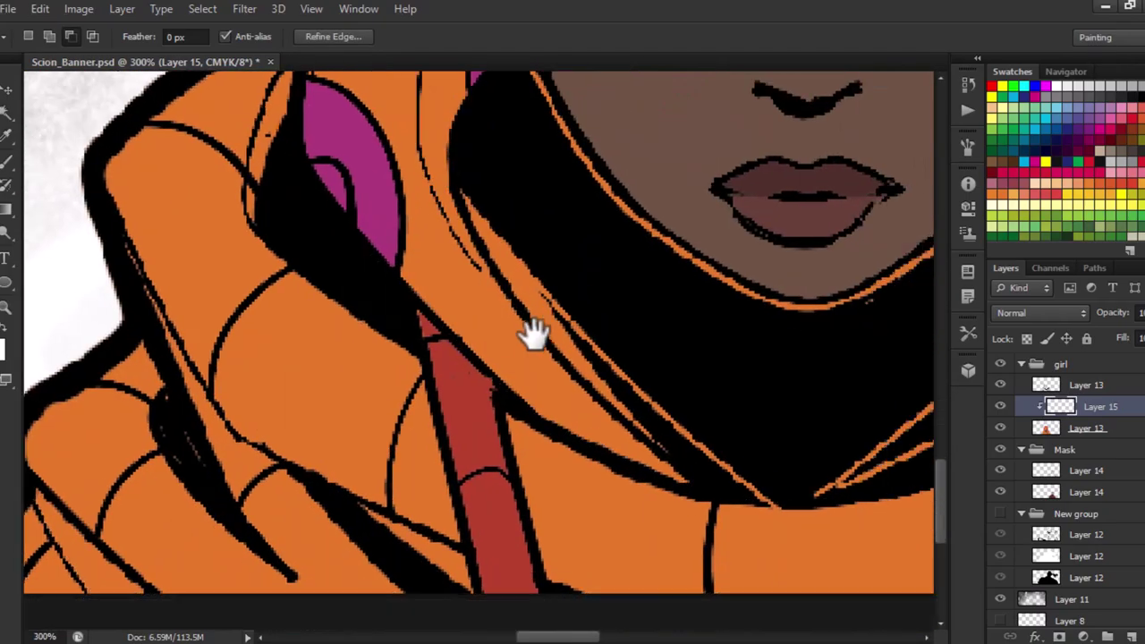
scroll(332, 269, "up", 1)
mouse_move(573, 406)
left_mouse_down()
mouse_move(611, 361)
mouse_move(541, 335)
left_mouse_up()
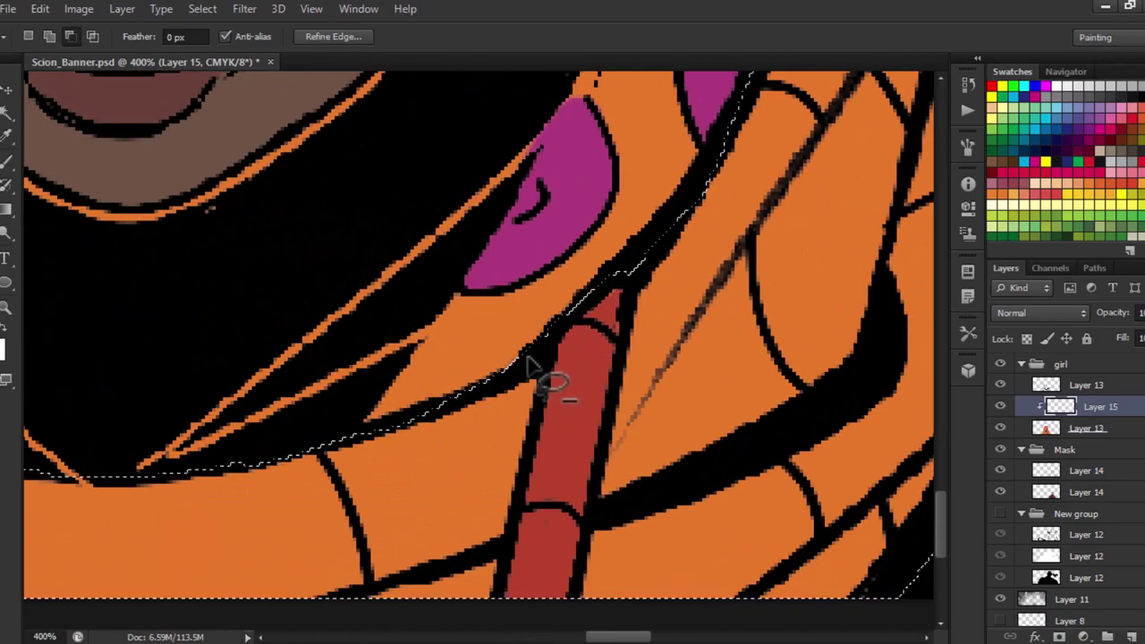
Colorize the lassoed scarf area a golden ochre with Hue/Saturation.
key("ctrl+0")
left_click(1086, 428)
key("i")
scroll(371, 307, "up", 3)
scroll(370, 307, "down", 3)
key("ctrl+u")
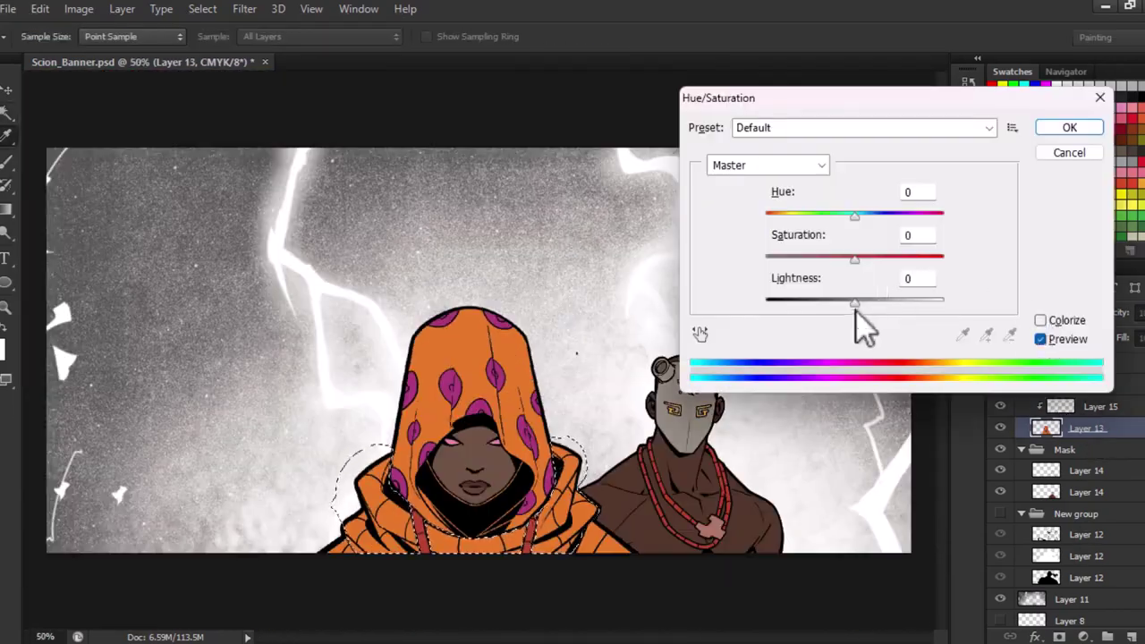
key("alt+o")
left_click_drag(856, 259, 883, 259)
left_click_drag(777, 216, 780, 215)
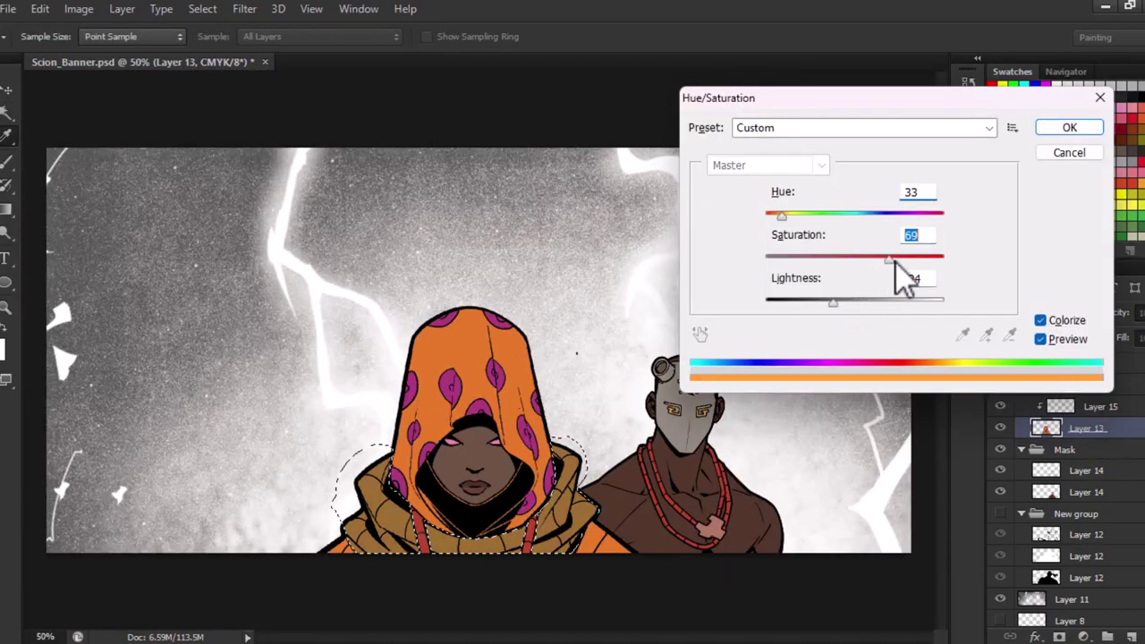
key("Return")
Apply Brightness/Contrast to the hood, deselect, save the banner, and collapse the girl group.
key("w")
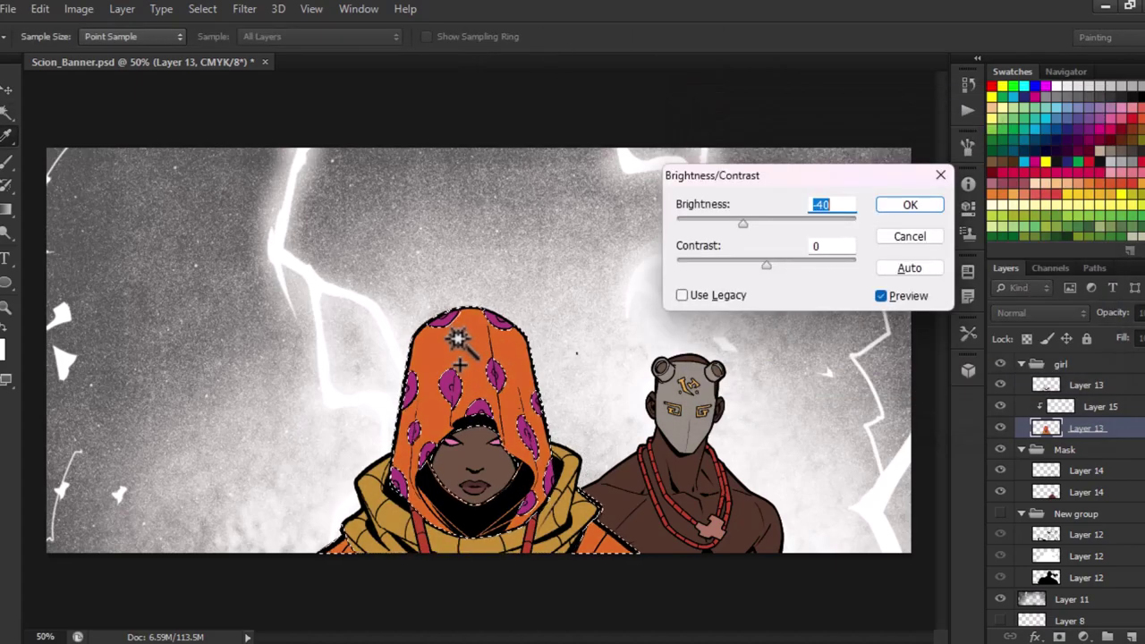
key("Return")
key("ctrl+d")
key("ctrl+s")
left_click(1021, 364)
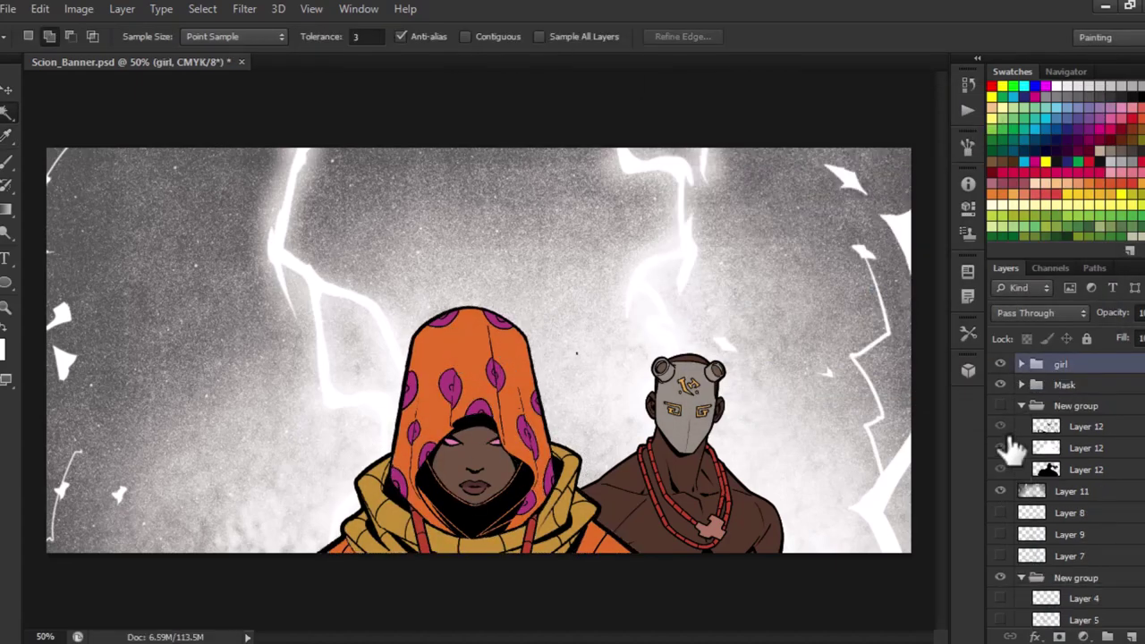
Show the armored giant's layers and set Layer 11 to Multiply blend mode.
left_click(1001, 490)
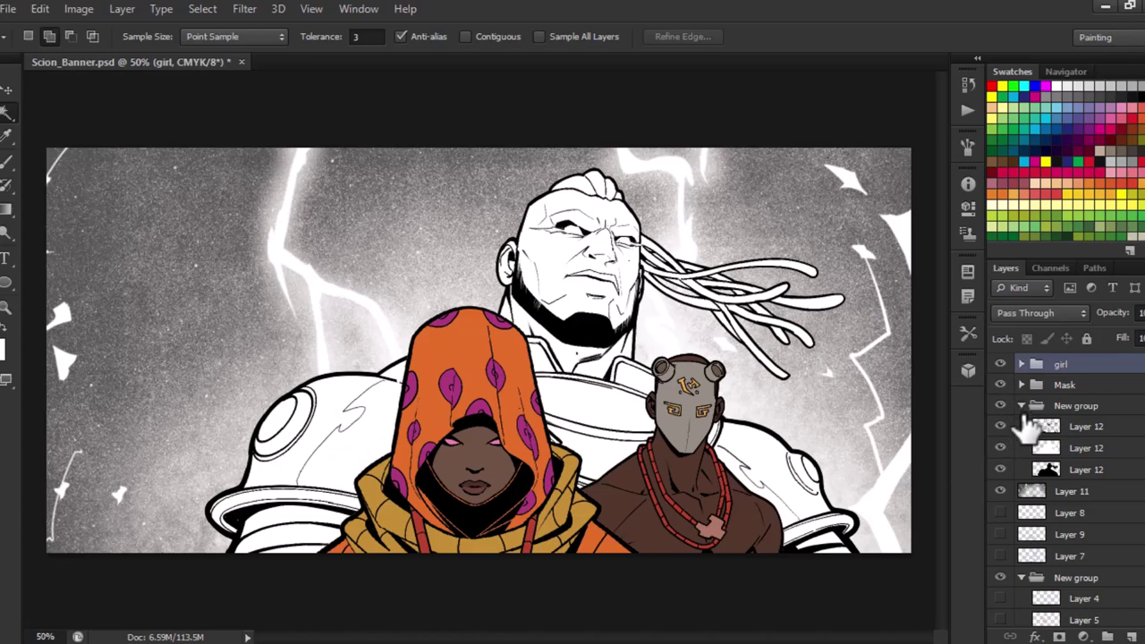
scroll(1019, 447, "down", 5)
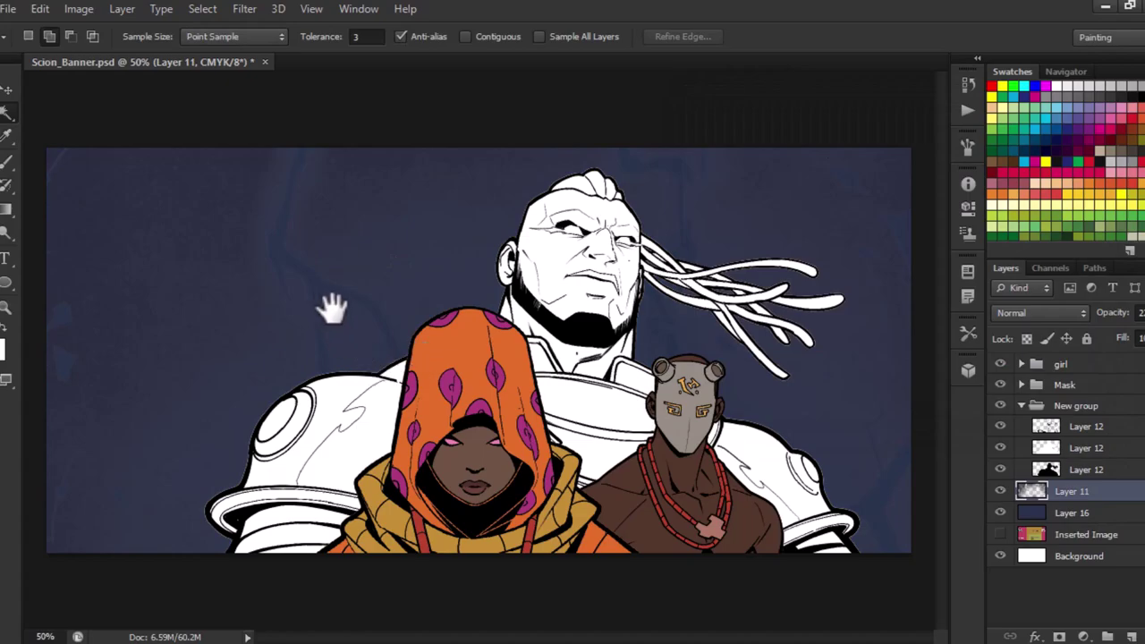
left_click(1040, 313)
left_click(1006, 170)
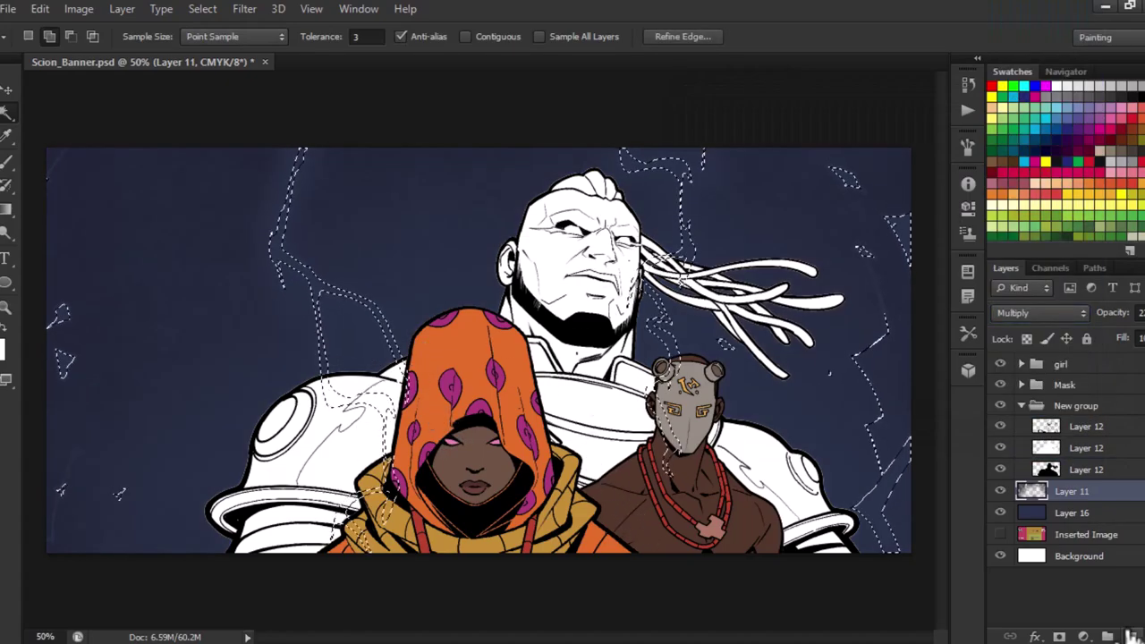
Fill the lightning selection with white on a new layer and enable contiguous colour selection.
left_click(1108, 636)
key("alt+BackSpace")
key("ctrl+d")
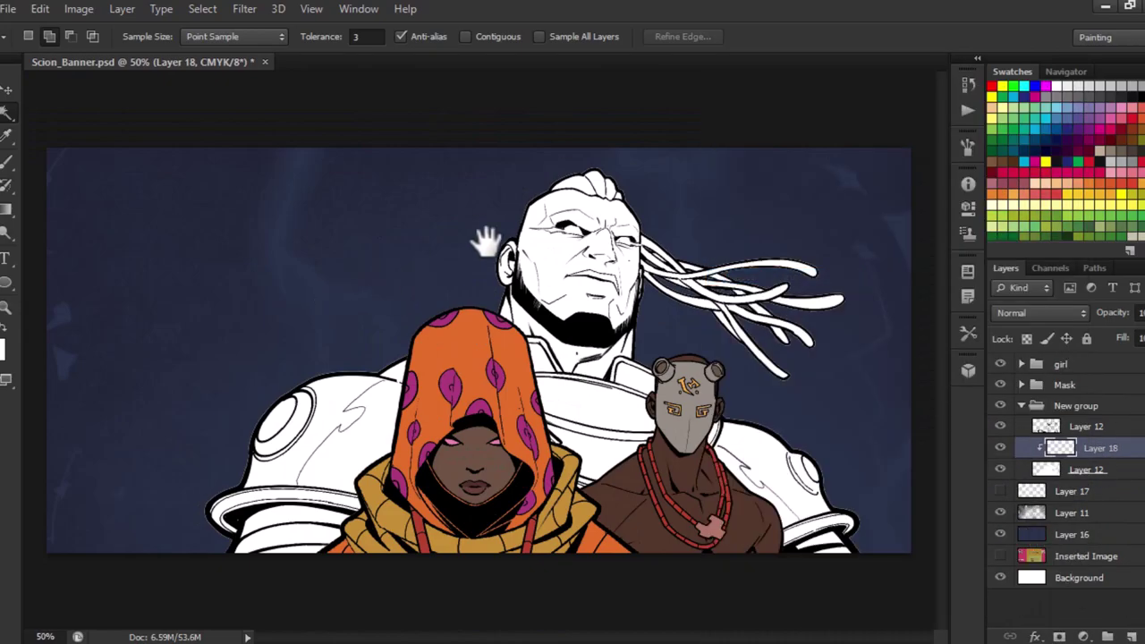
left_click(483, 40)
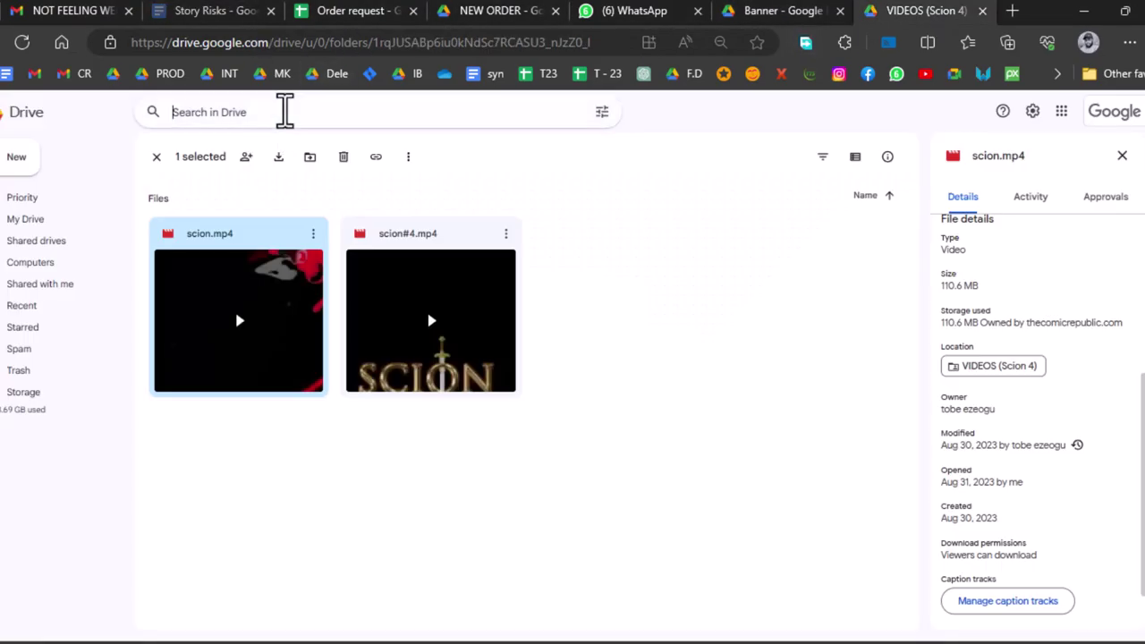
Search Drive for 'scion' and open SCION IMMORTAL > ISSUE 4 > COLORS.
type("scion")
left_click(260, 194)
double_click(766, 233)
double_click(613, 232)
left_click(224, 241)
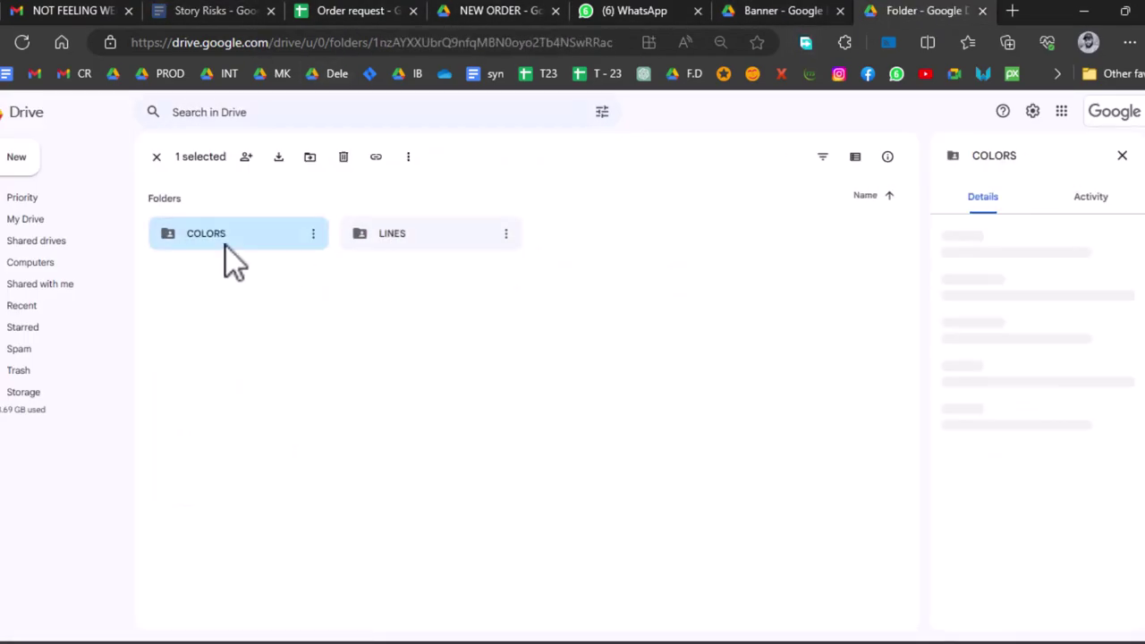
double_click(225, 242)
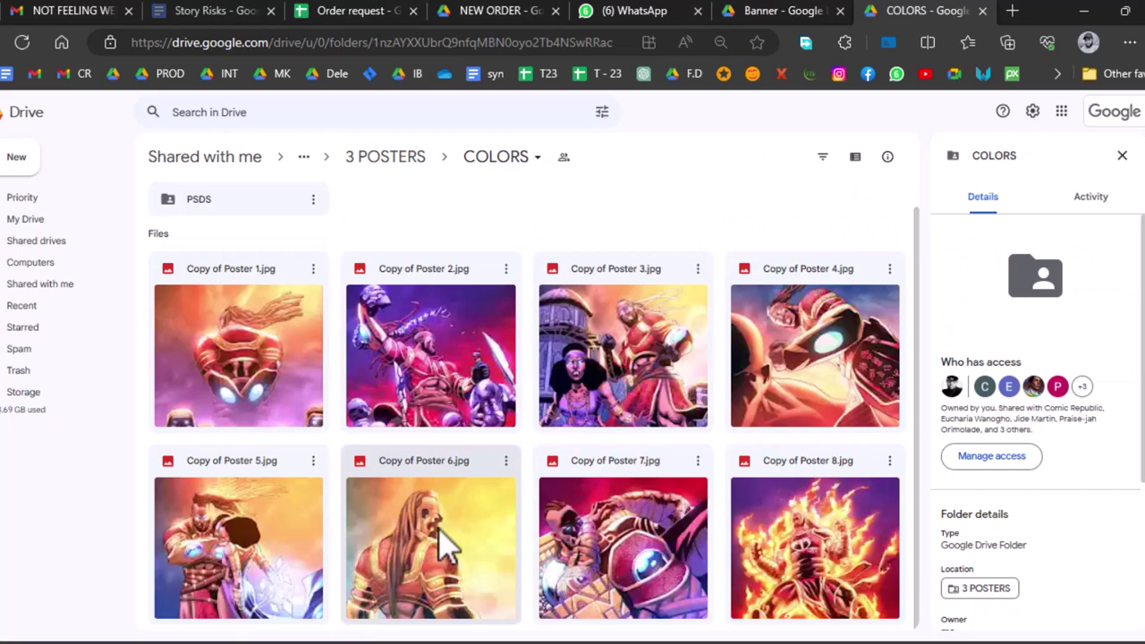
Back in 3 POSTERS, preview Copy of Poster 8 and Copy of Poster 2.
key("alt+Left")
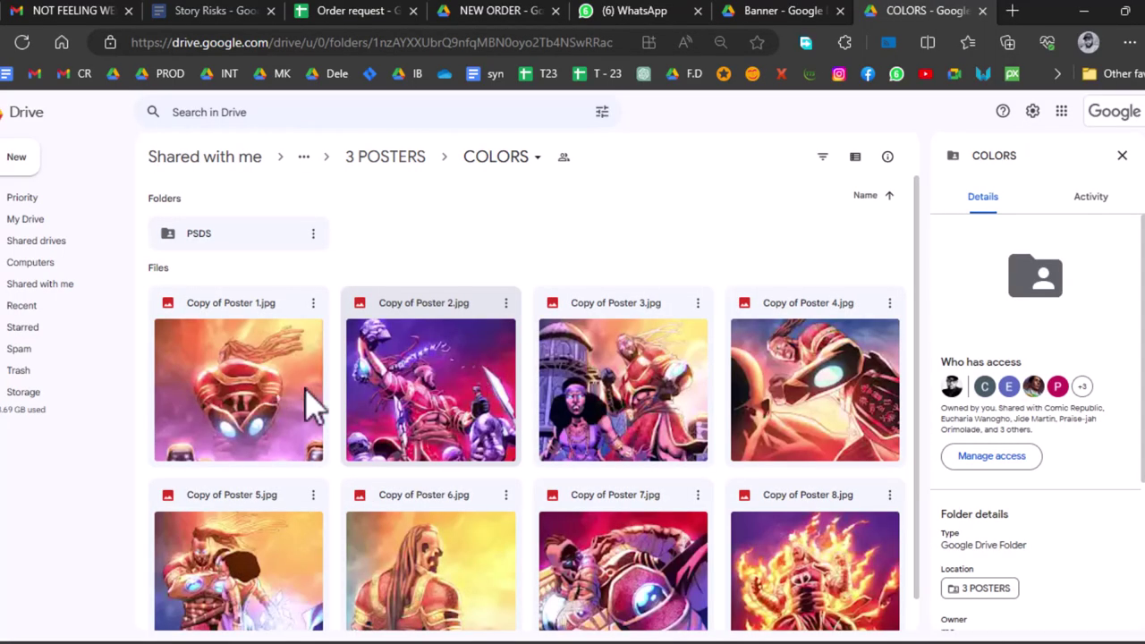
scroll(313, 407, "down", 1)
double_click(780, 563)
left_click(882, 352)
double_click(445, 387)
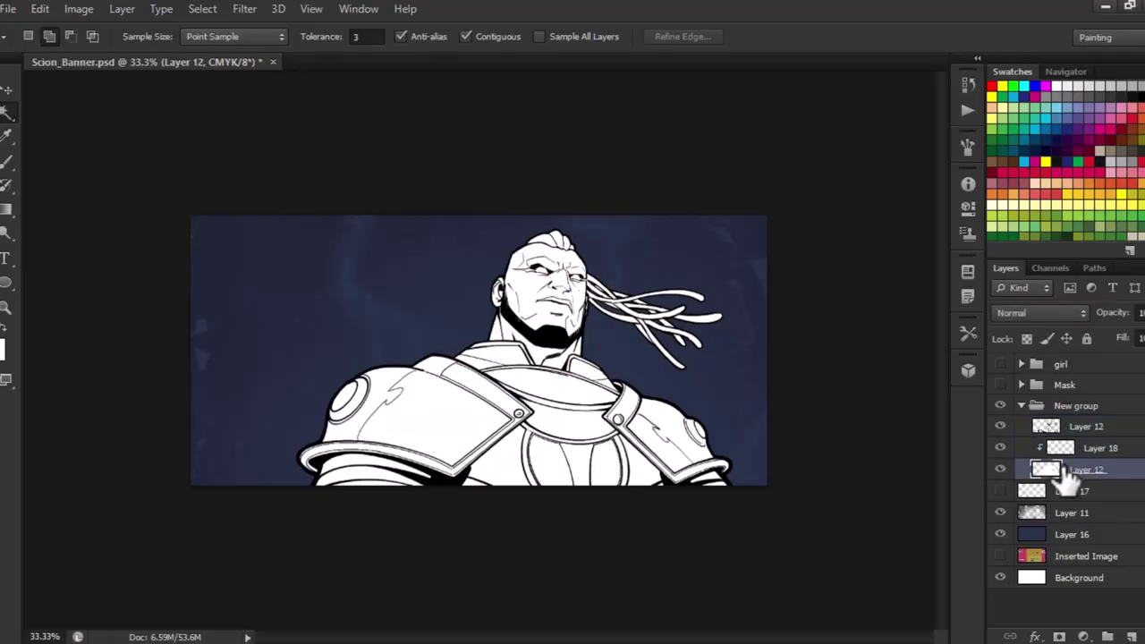
Lower the lightness of the giant's flat armor colour to a darker grey.
key("ctrl+u")
left_click_drag(855, 302, 816, 302)
key("Return")
Lasso the giant's dreadlocks and darken them to dark brown with Hue/Saturation.
key("alt+bracketright")
key("l")
scroll(473, 332, "up", 2)
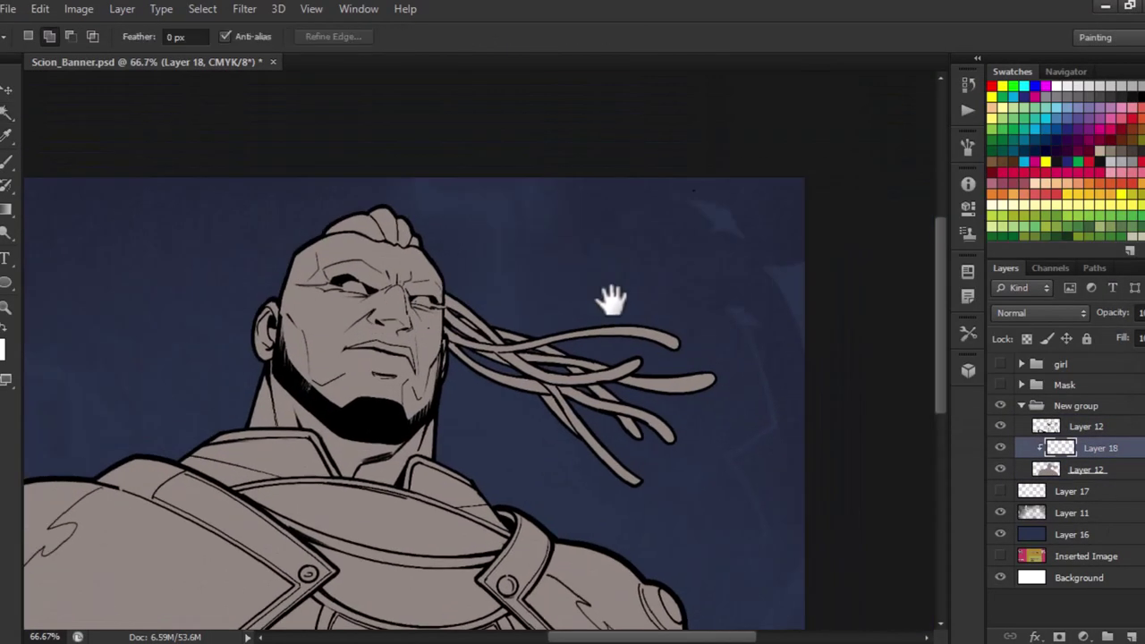
scroll(614, 301, "up", 2)
scroll(704, 385, "up", 1)
left_click_drag(449, 460, 501, 375)
scroll(501, 376, "down", 2)
scroll(586, 243, "down", 1)
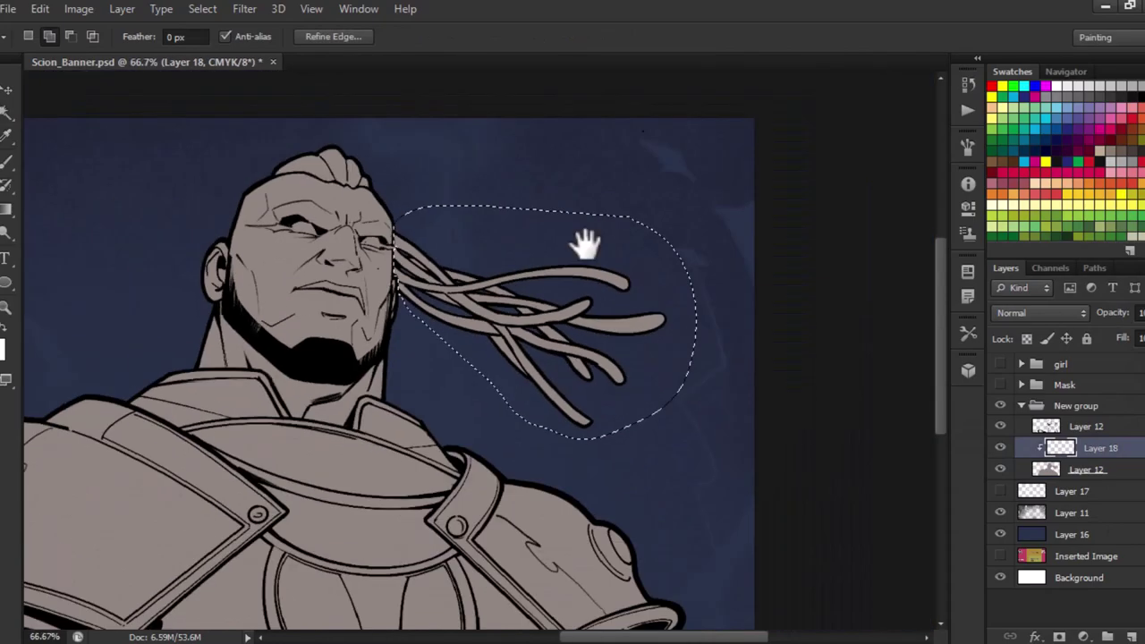
key("ctrl+u")
key("Return")
key("ctrl+d")
Add clipped Layer 19 for the giant's skin colour, panning around the head.
key("l")
scroll(332, 167, "up", 3)
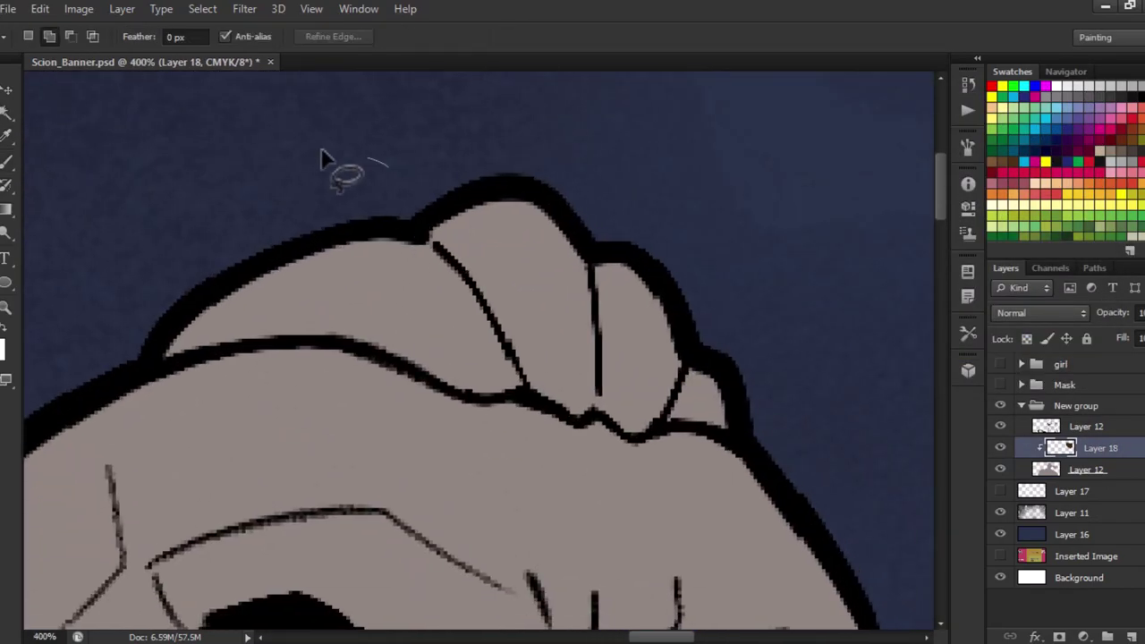
left_click_drag(259, 211, 524, 319)
scroll(524, 319, "down", 4)
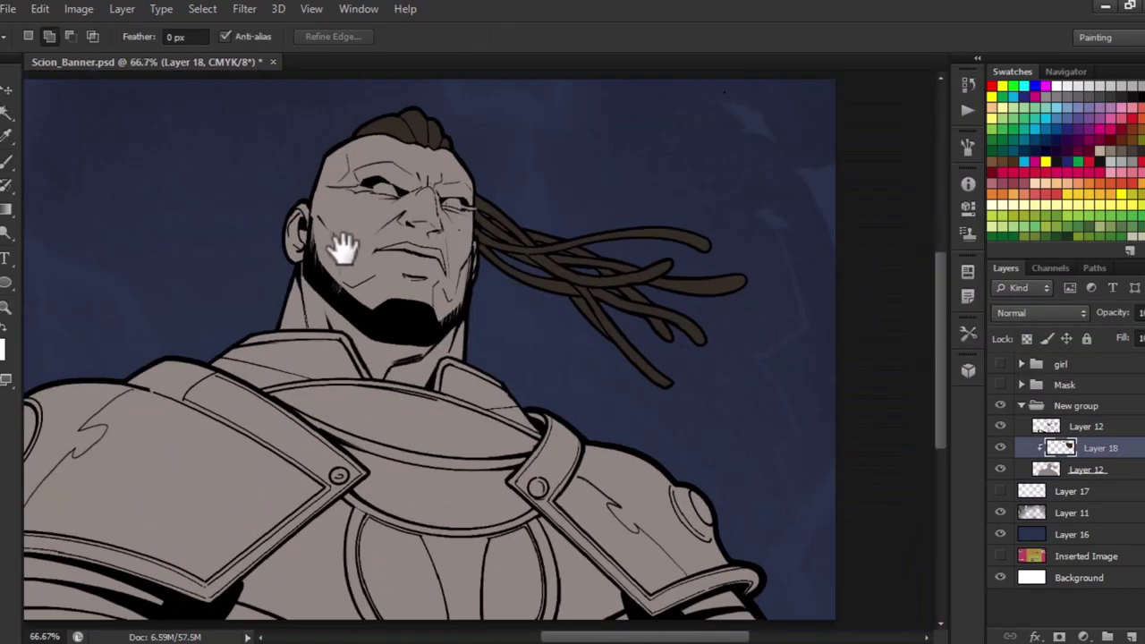
scroll(345, 248, "up", 1)
mouse_move(447, 448)
left_mouse_down()
mouse_move(447, 314)
mouse_move(313, 188)
left_mouse_up()
key("b")
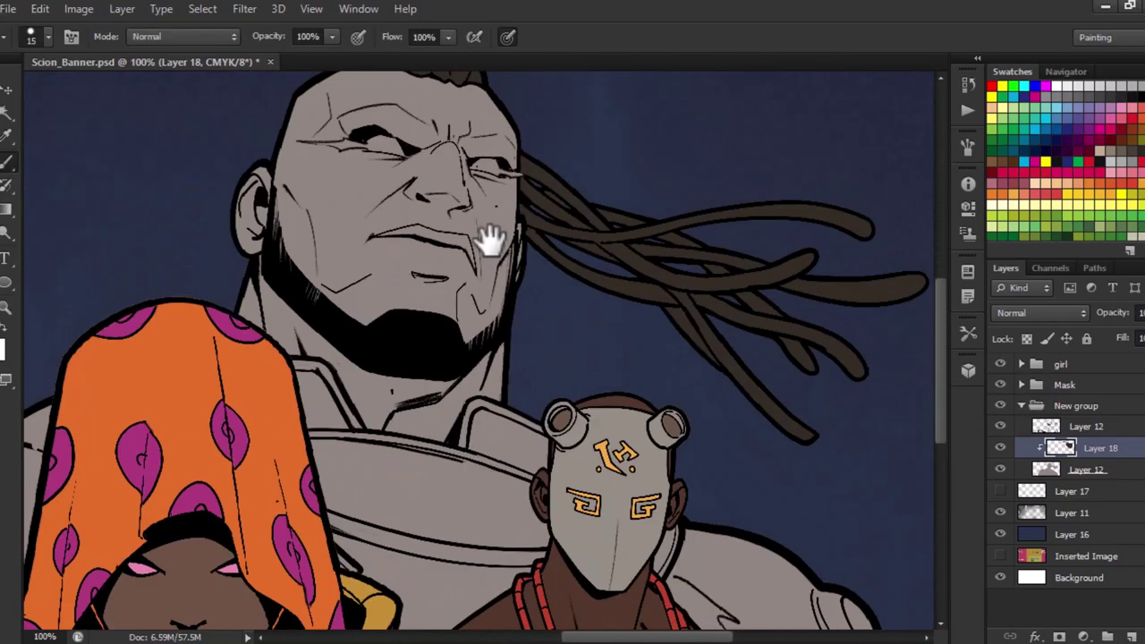
scroll(404, 231, "up", 3)
key("m")
left_click(1108, 637, "ctrl")
left_click_drag(281, 489, 281, 243)
scroll(345, 299, "up", 3)
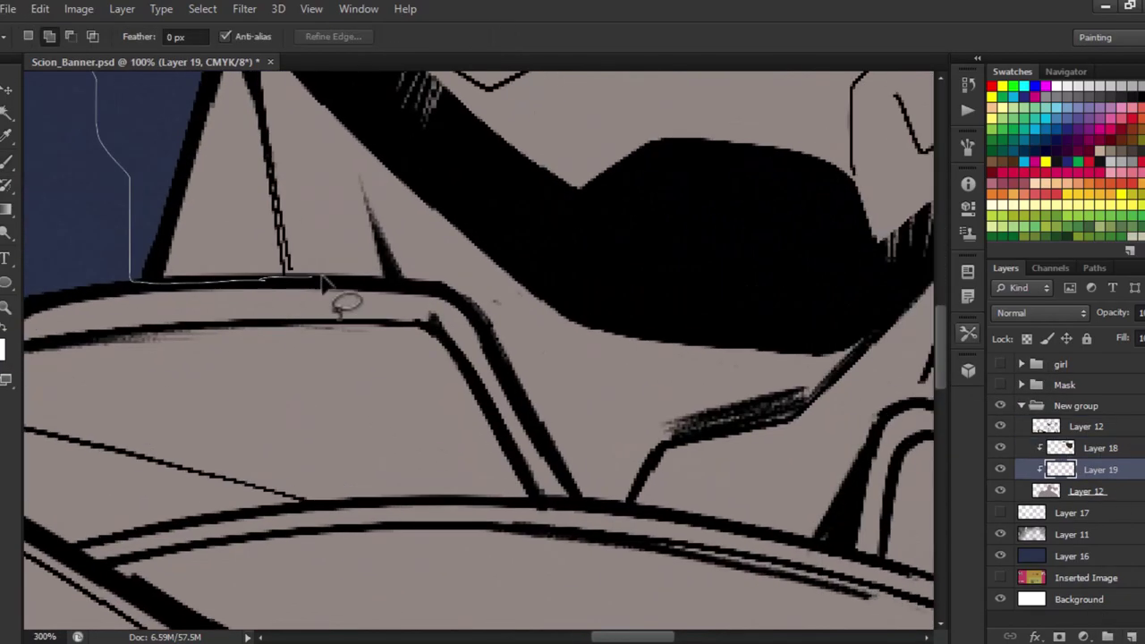
mouse_move(345, 299)
left_mouse_down()
mouse_move(335, 242)
mouse_move(465, 340)
left_mouse_up()
scroll(460, 173, "down", 3)
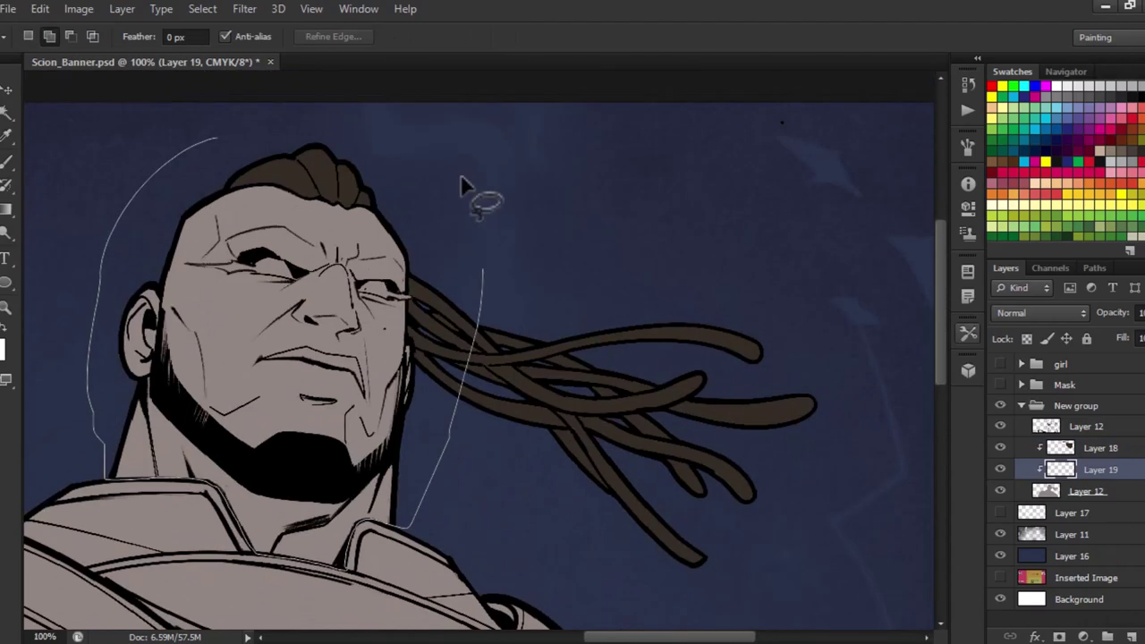
Fill the uncoloured chin gap with brown skin on Layer 19.
key("i")
key("Return")
scroll(468, 284, "up", 3)
key("l")
left_click_drag(429, 420, 541, 429)
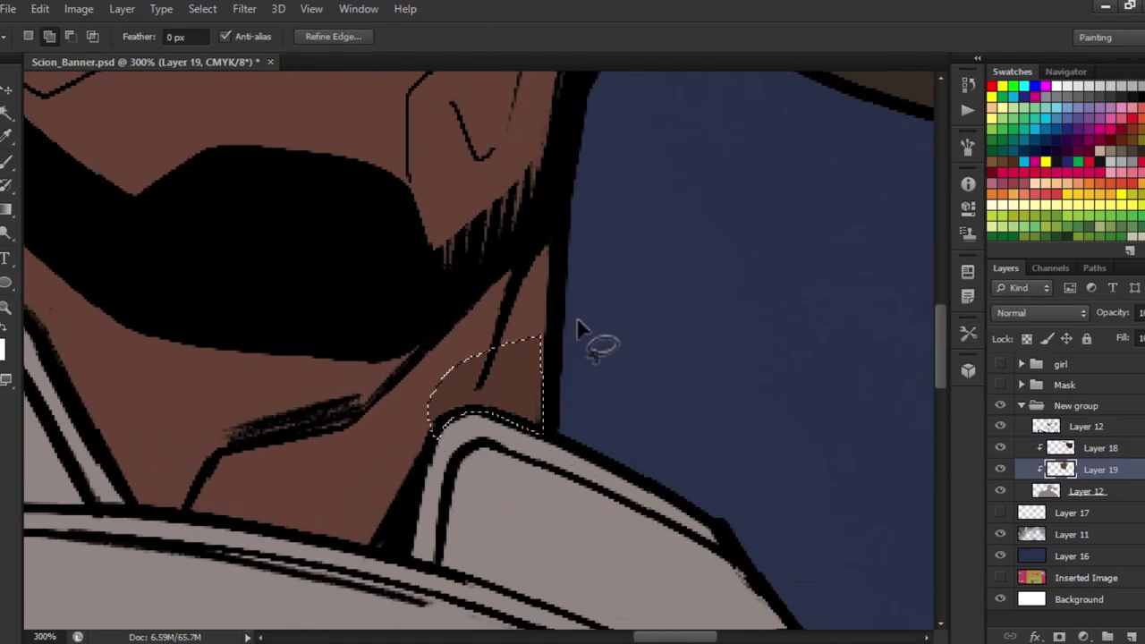
key("b")
key("ctrl+d")
Convert the banner from CMYK to RGB Color without merging layers.
scroll(371, 462, "down", 1)
left_click(78, 8)
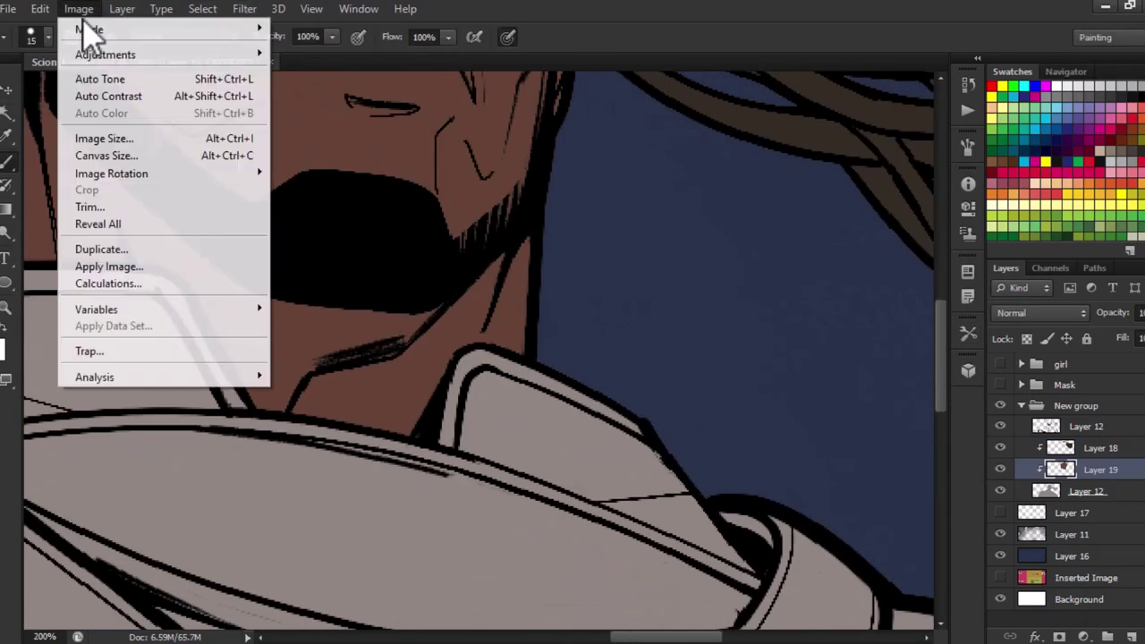
left_click(322, 128)
left_click(662, 259)
key("ctrl+0")
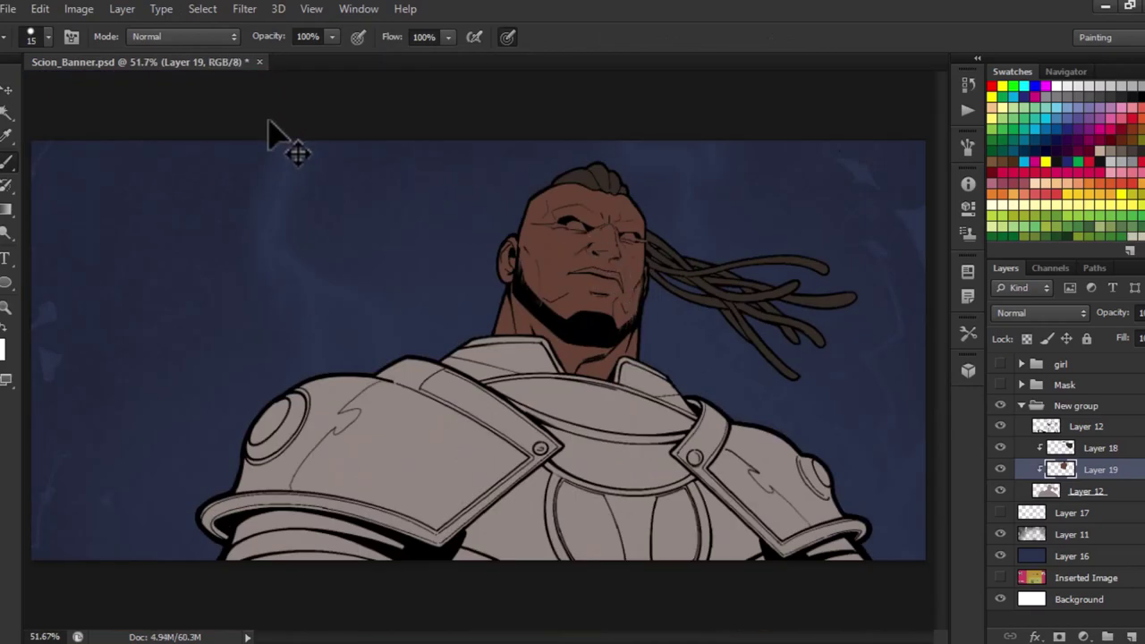
Lasso-select the giant's eyelid line on Layer 18.
scroll(595, 230, "up", 2)
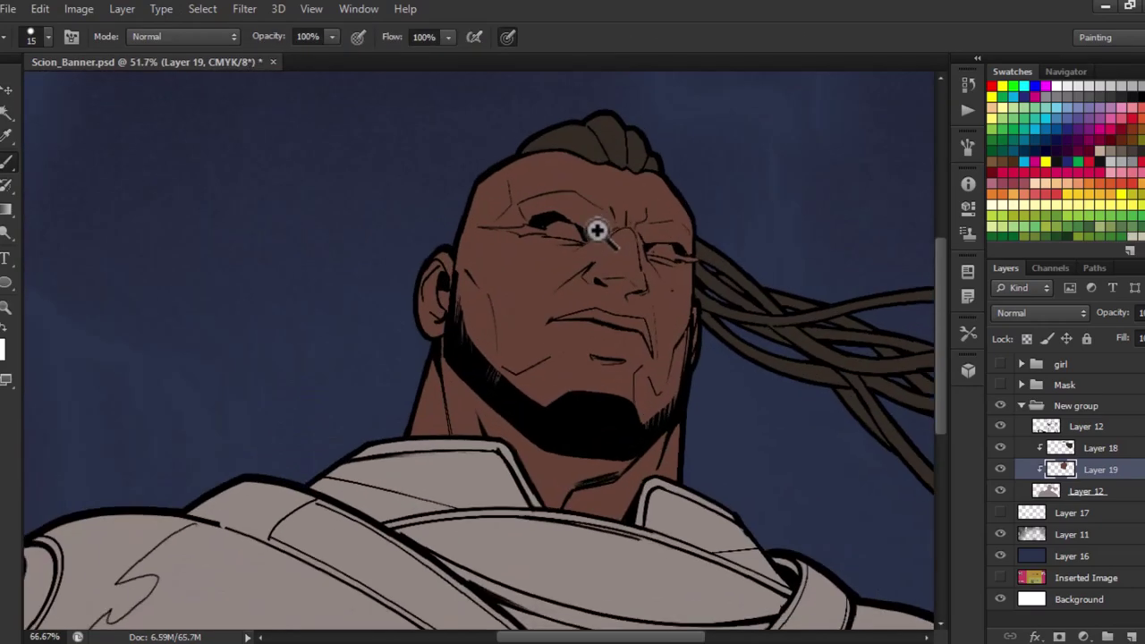
key("l")
left_click(1086, 426)
scroll(501, 228, "up", 3)
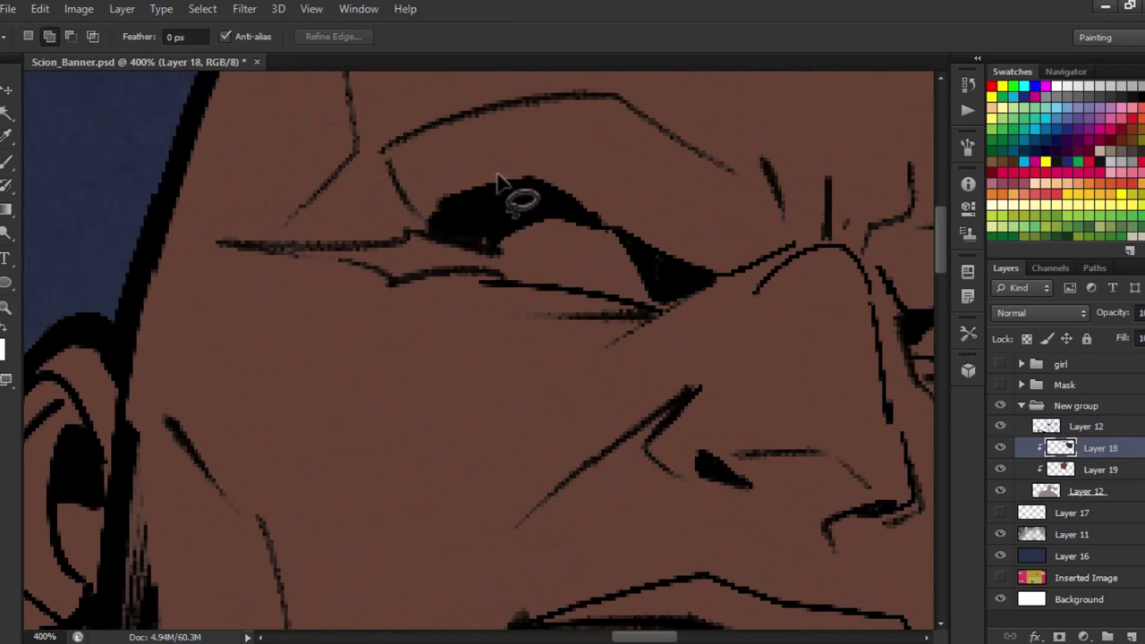
mouse_move(501, 184)
left_mouse_down()
mouse_move(577, 201)
mouse_move(510, 188)
left_mouse_up()
left_click_drag(666, 223, 433, 165)
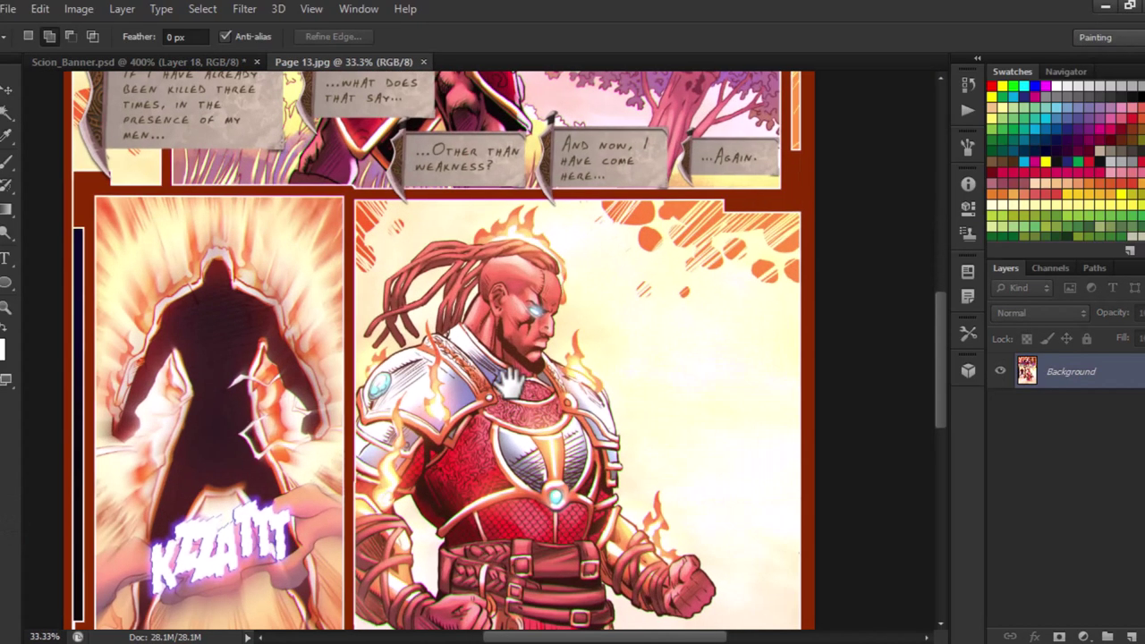
Float Page 13.jpg as a reference window in the top-left corner.
left_click_drag(429, 62, 524, 180)
mouse_move(604, 317)
left_mouse_down()
mouse_move(529, 178)
mouse_move(224, 125)
left_mouse_up()
scroll(603, 318, "up", 5)
Fill the giant's outlined eye area with red and deselect.
mouse_move(504, 298)
left_mouse_down()
mouse_move(686, 224)
mouse_move(591, 271)
mouse_move(609, 285)
left_mouse_up()
scroll(862, 258, "down", 3)
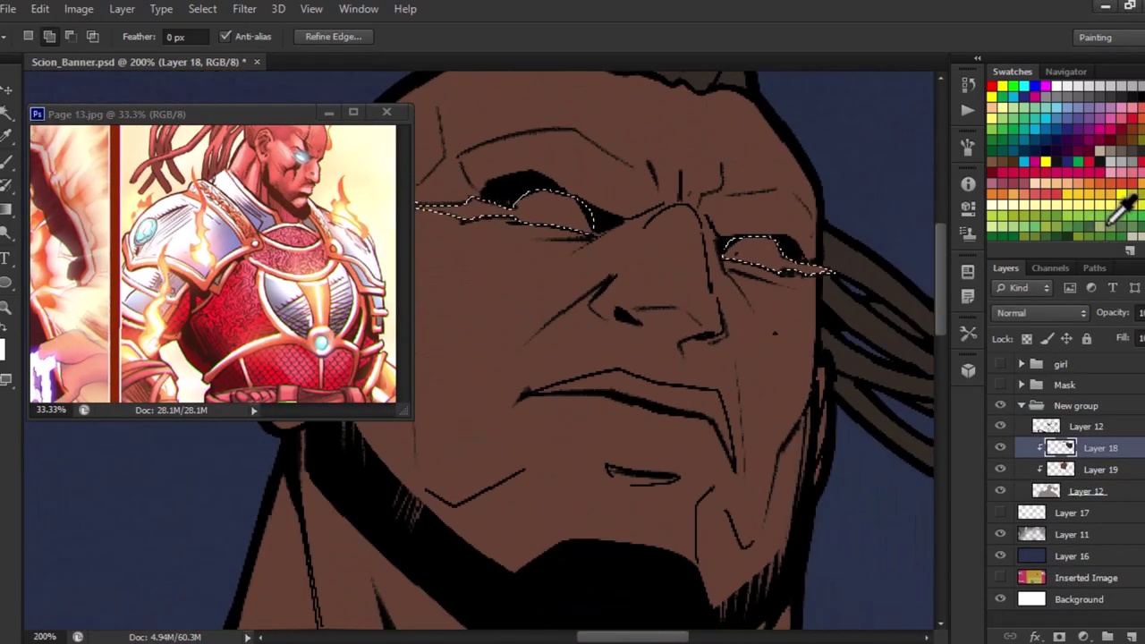
left_click(1064, 179)
key("alt+BackSpace")
key("ctrl+d")
scroll(703, 294, "down", 3)
scroll(778, 389, "up", 4)
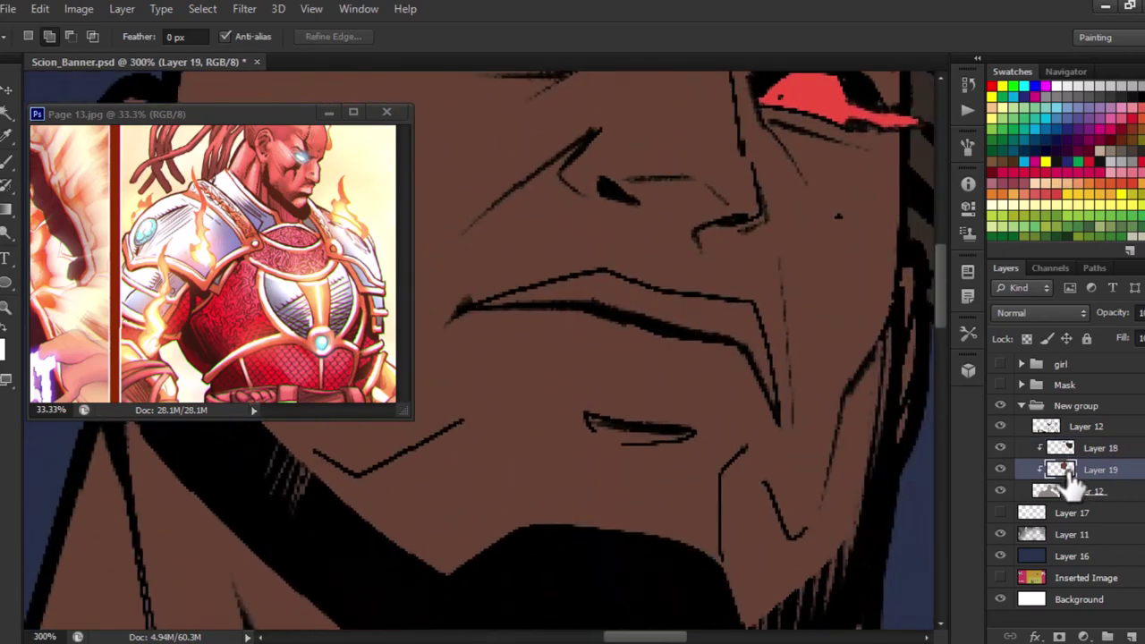
Outline the lower lip and adjust its colour and brightness with Hue/Saturation.
mouse_move(503, 340)
left_mouse_down()
mouse_move(504, 286)
mouse_move(471, 243)
mouse_move(691, 173)
mouse_move(680, 179)
left_mouse_up()
scroll(528, 296, "up", 1)
scroll(680, 179, "up", 1)
left_click_drag(528, 407, 522, 405)
scroll(543, 250, "down", 2)
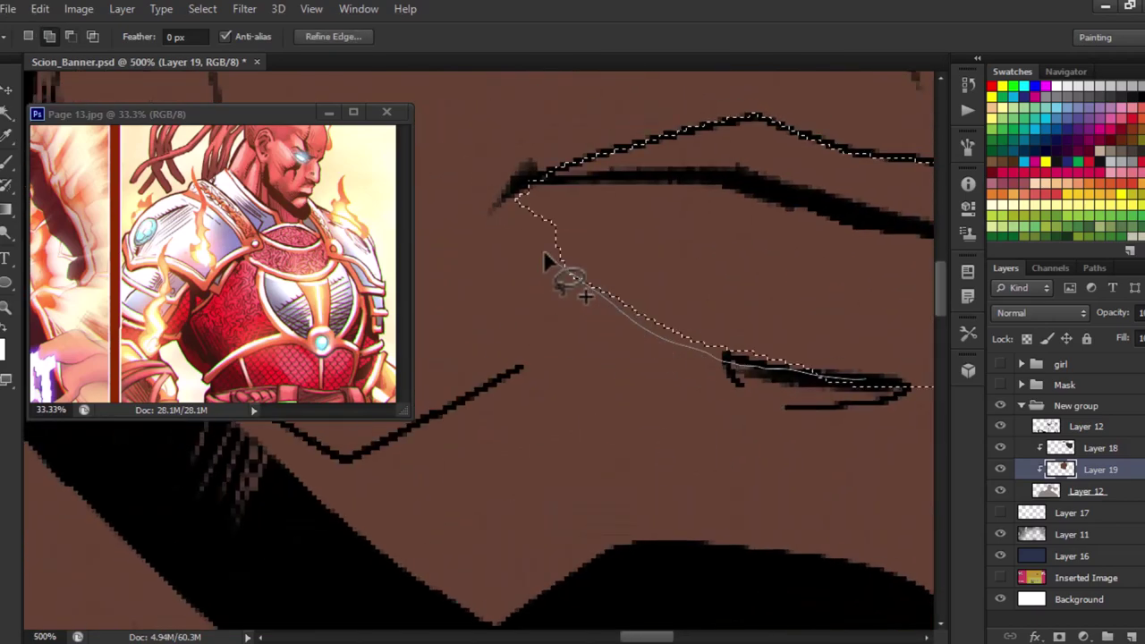
key("ctrl+u")
key("Return")
scroll(573, 307, "up", 1)
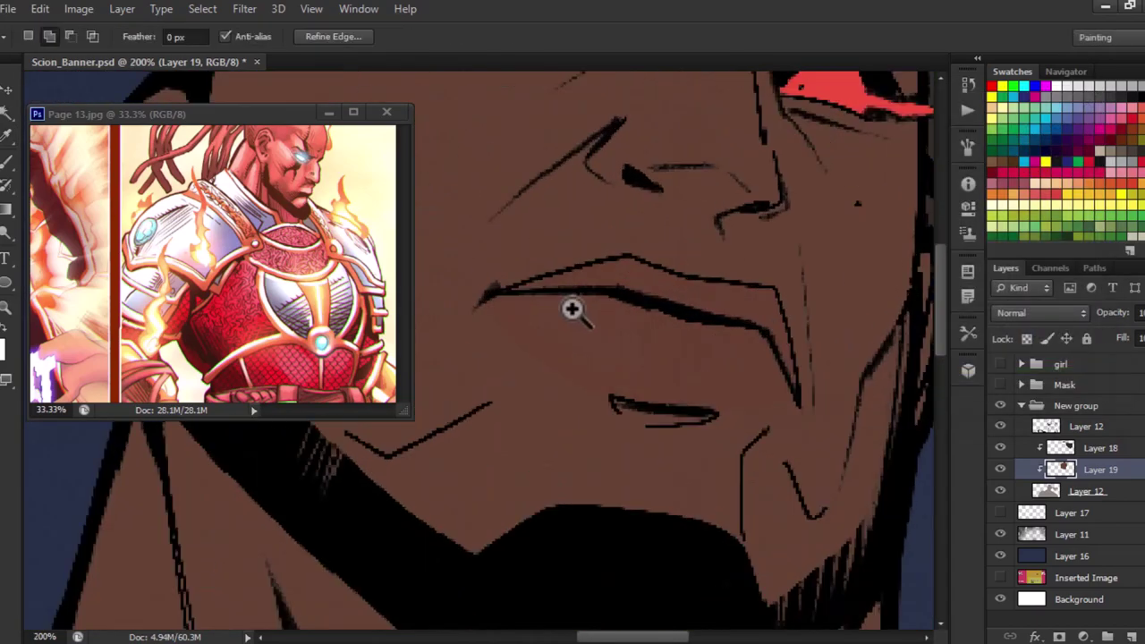
left_click_drag(573, 307, 561, 374)
key("Return")
key("ctrl+d")
Select the lip area again with the Magic Wand.
key("m")
scroll(626, 340, "down", 3)
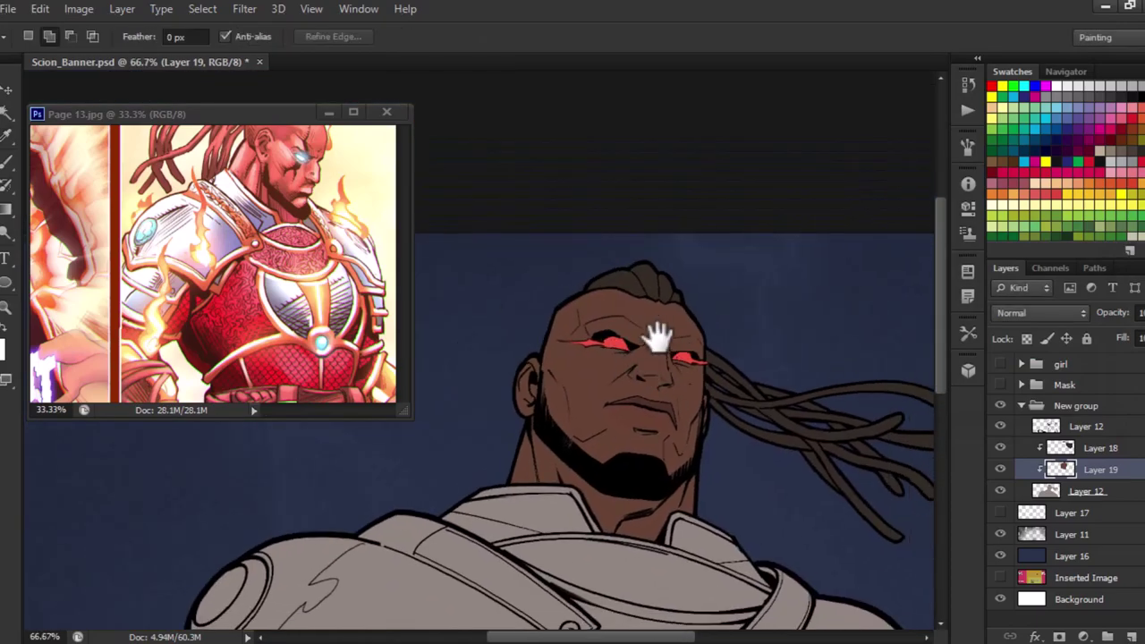
scroll(677, 340, "up", 2)
scroll(673, 318, "down", 1)
scroll(673, 317, "up", 3)
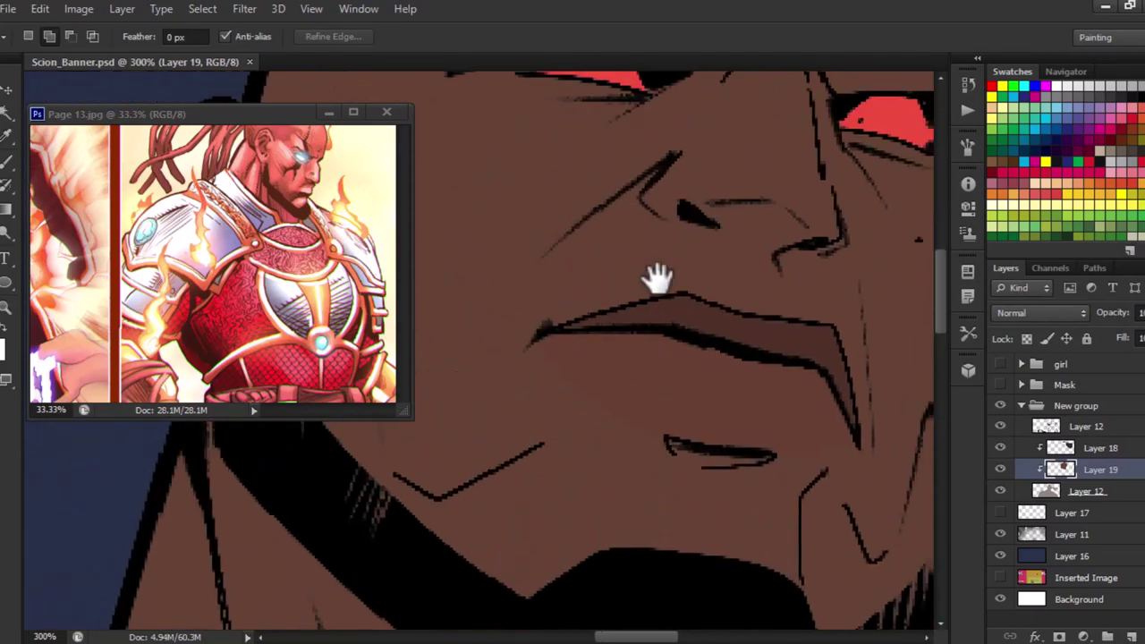
scroll(656, 277, "down", 1)
scroll(800, 256, "down", 2)
scroll(672, 323, "up", 1)
scroll(628, 295, "down", 1)
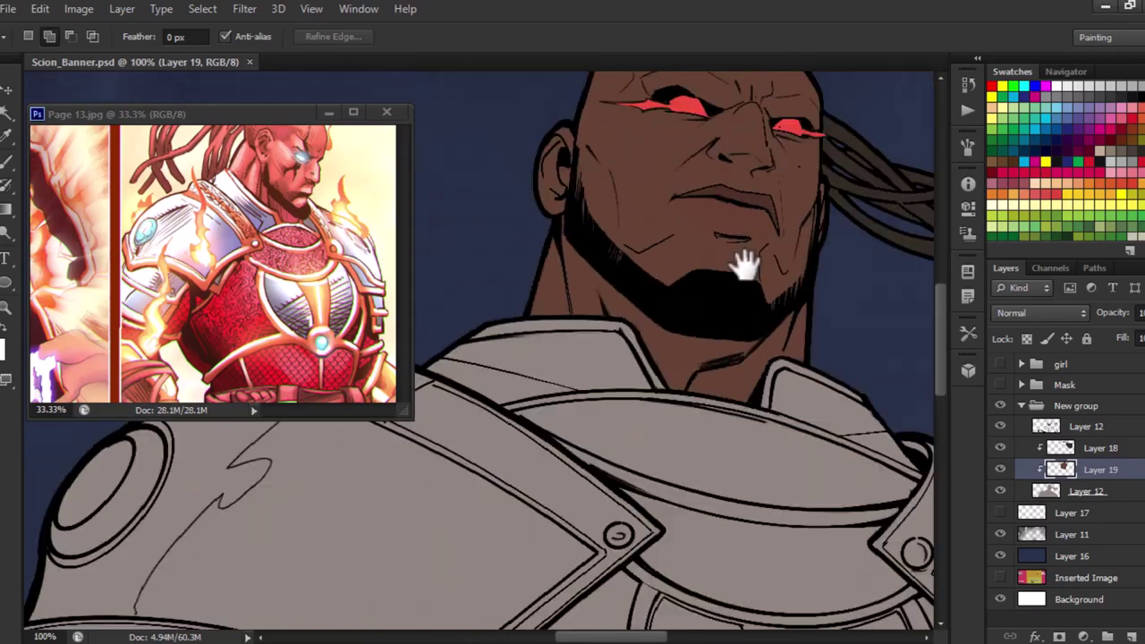
scroll(741, 256, "up", 3)
key("b")
key("w")
left_click(652, 327)
scroll(652, 328, "down", 3)
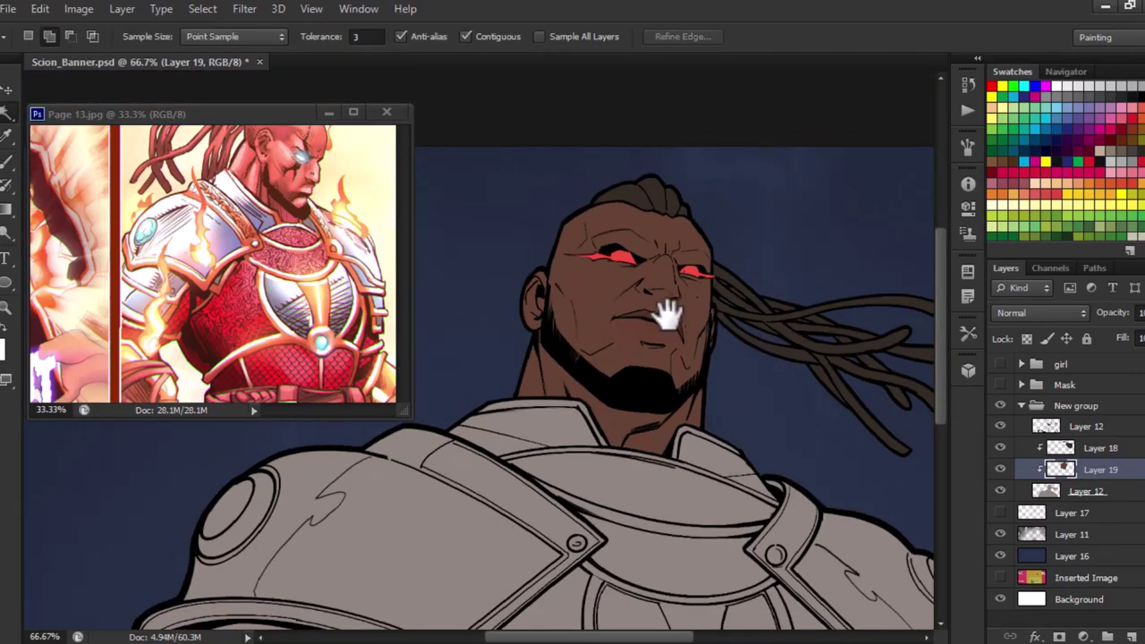
scroll(519, 405, "down", 1)
scroll(590, 279, "up", 3)
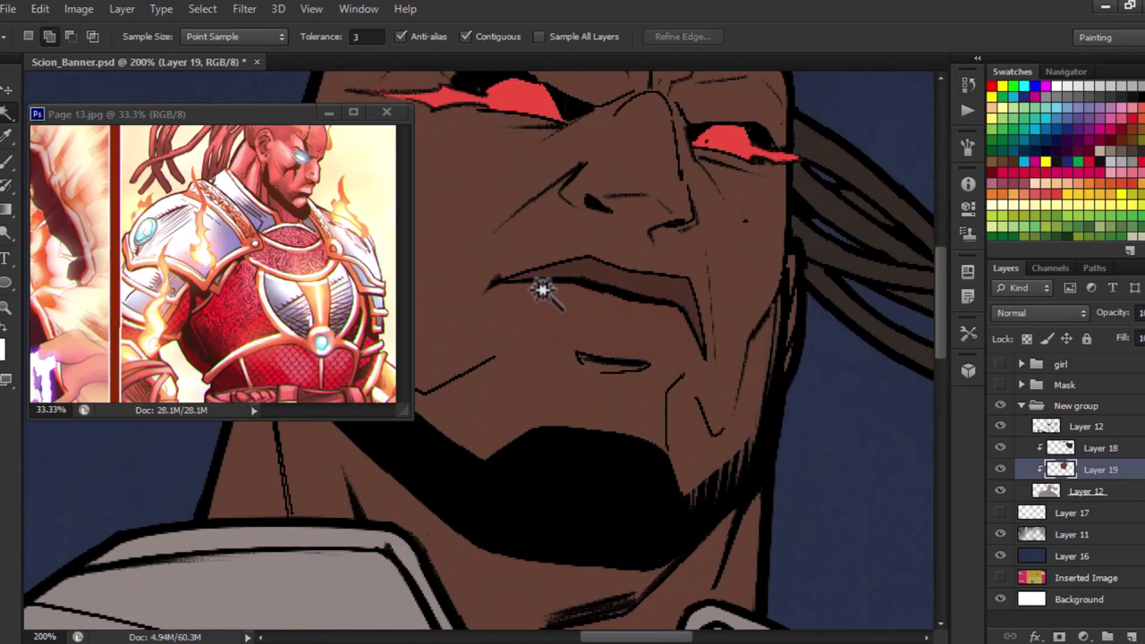
scroll(537, 288, "down", 3)
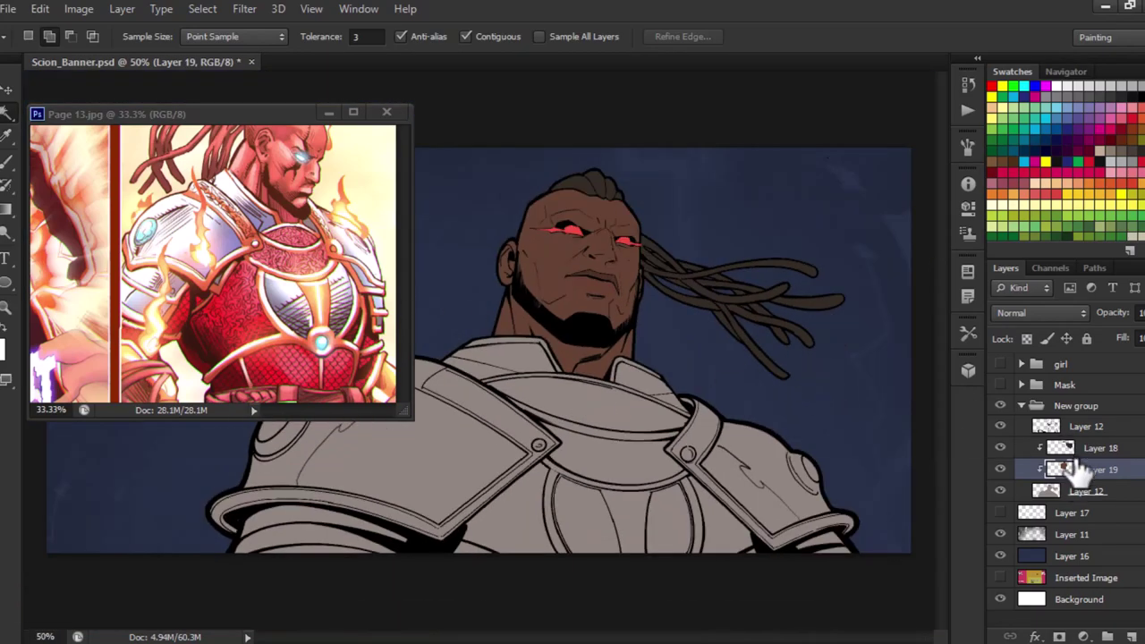
Set the foreground colour to brown #754f26 for the armour straps.
key("i")
left_click(4, 349)
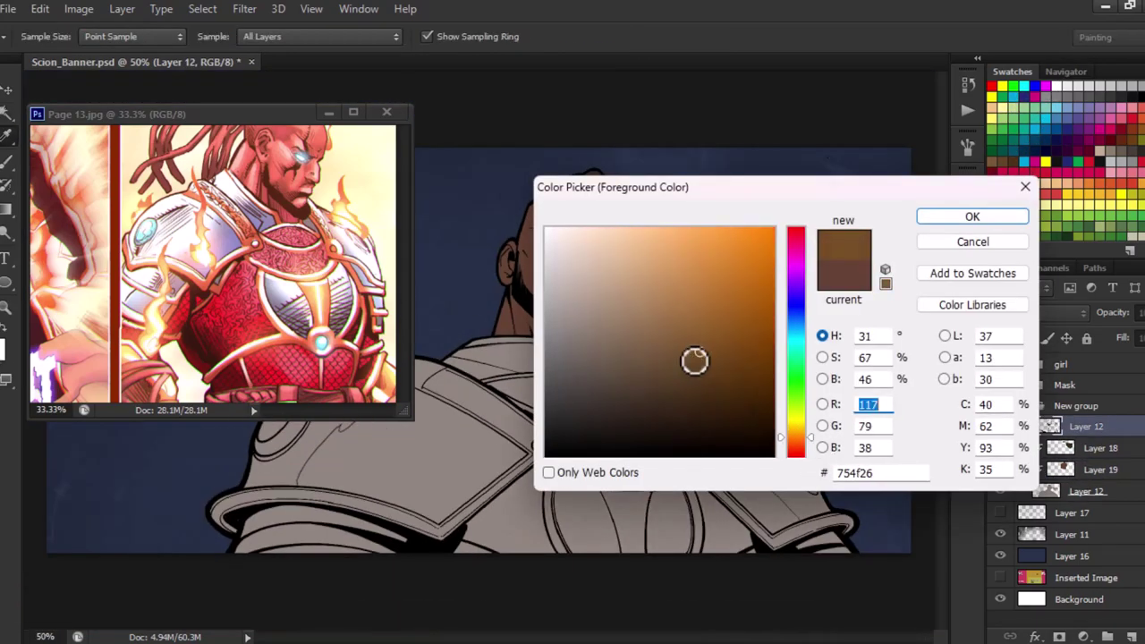
key("Return")
Magic Wand-select the strap areas, adding the helmet eye-ring.
key("w")
scroll(659, 388, "up", 3)
scroll(623, 261, "down", 3)
scroll(642, 219, "up", 4)
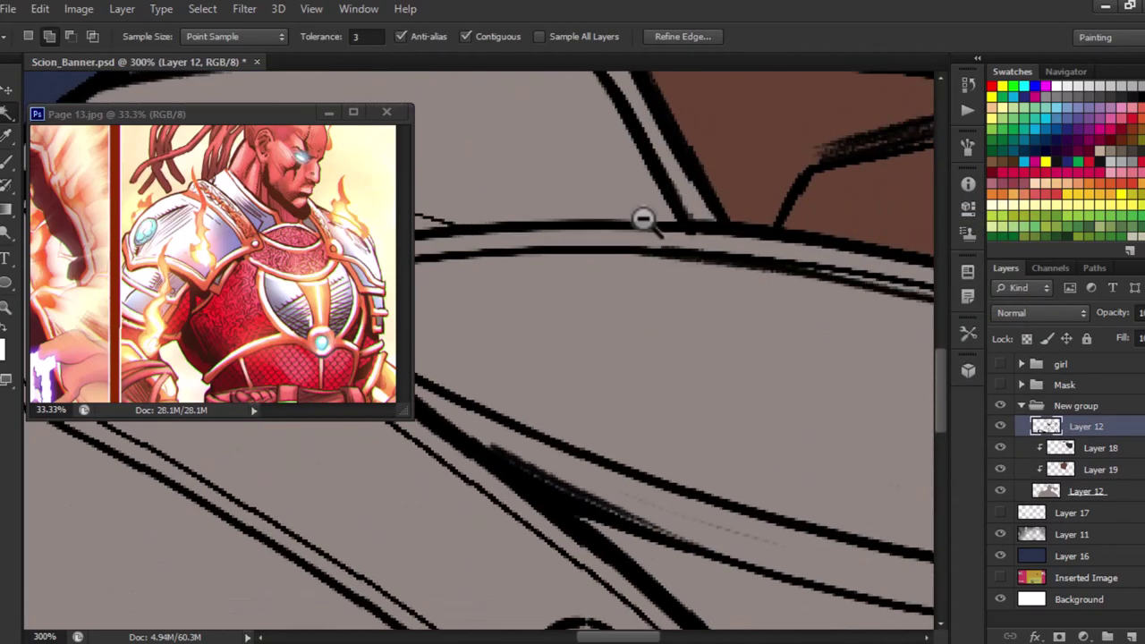
scroll(642, 219, "down", 5)
scroll(659, 384, "up", 2)
scroll(767, 366, "up", 2)
scroll(751, 284, "down", 4)
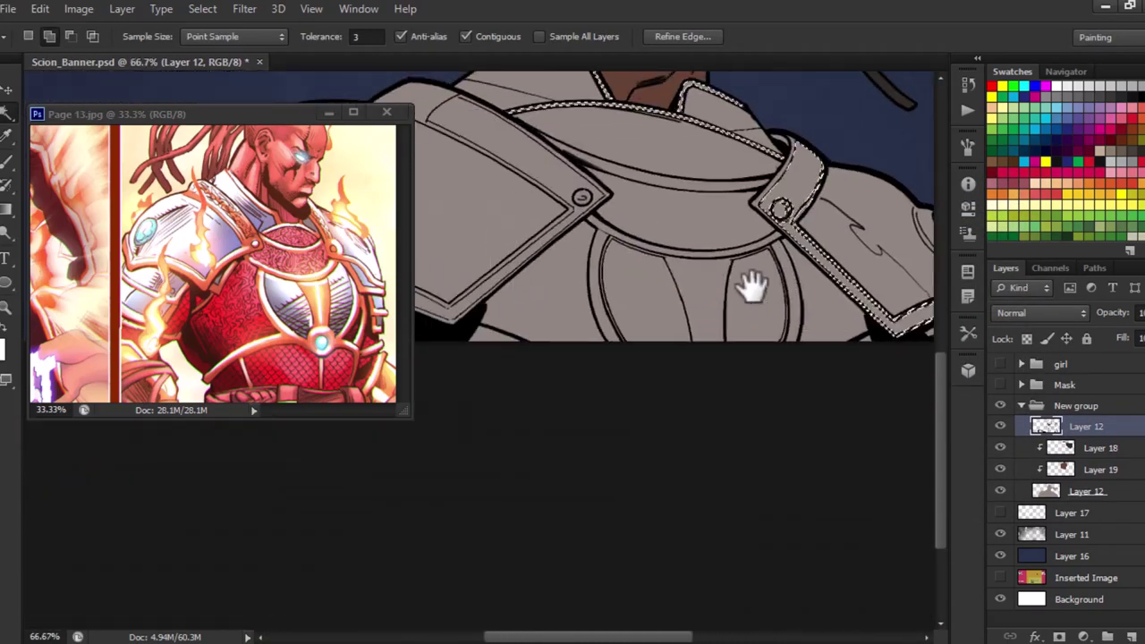
scroll(752, 285, "up", 2)
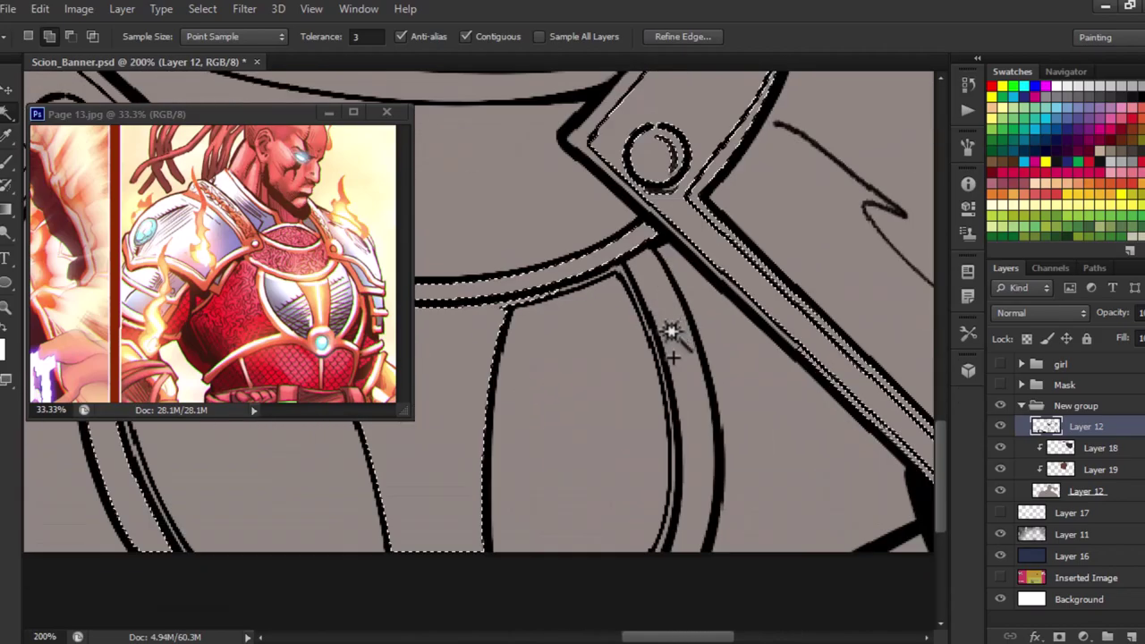
scroll(671, 338, "down", 1)
scroll(692, 266, "down", 2)
scroll(636, 310, "down", 3)
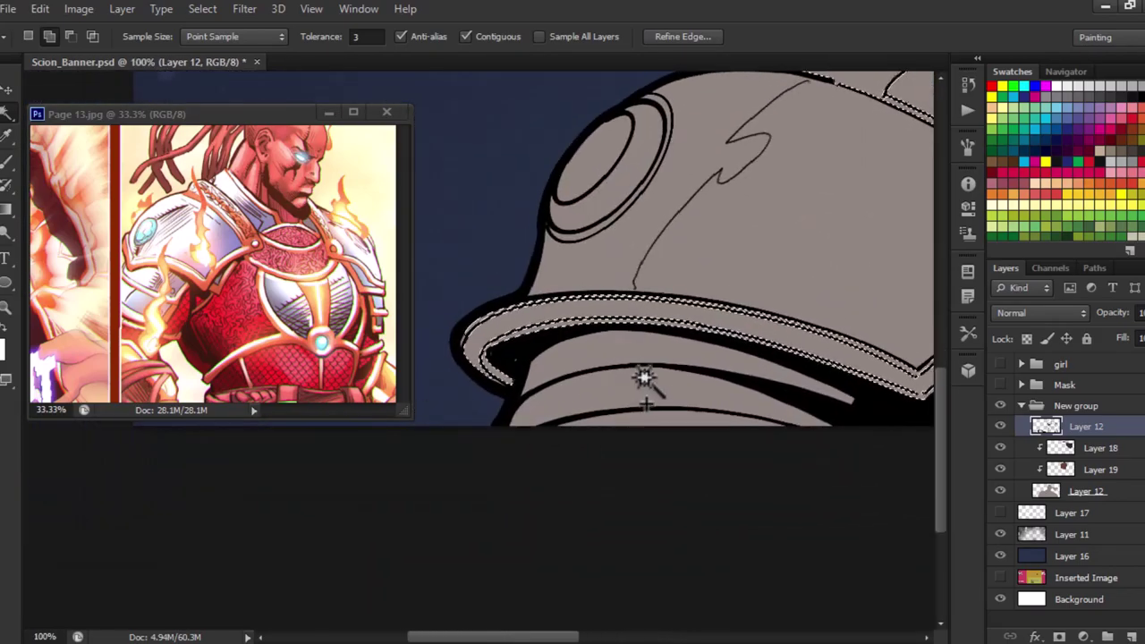
scroll(642, 378, "up", 1)
left_click(642, 202)
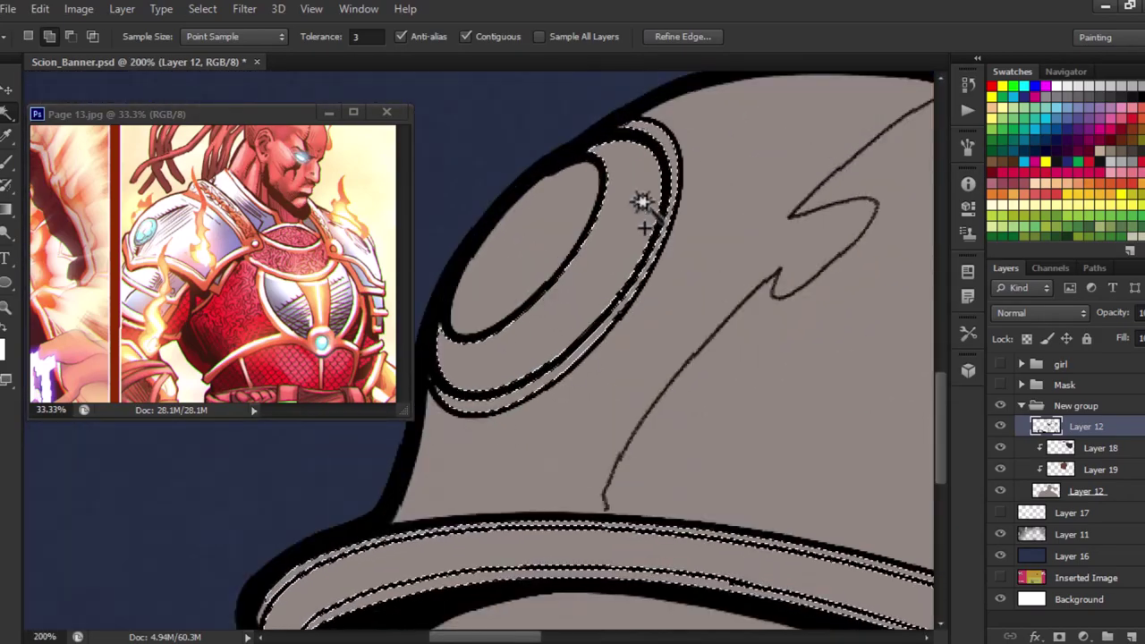
key("ctrl+minus")
key("ctrl+minus")
Polygonal-lasso the shoulder strap down to the artwork's bottom edge.
key("l")
scroll(677, 192, "up", 1)
scroll(594, 274, "up", 2)
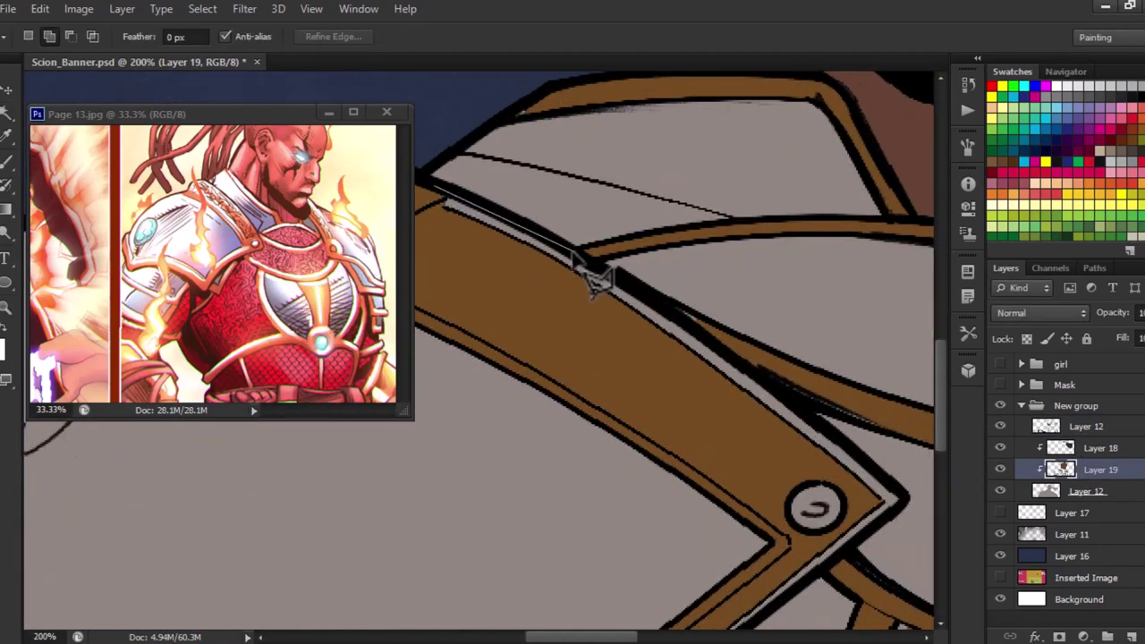
scroll(785, 345, "down", 2)
scroll(611, 391, "up", 2)
scroll(611, 391, "down", 1)
scroll(614, 312, "down", 1)
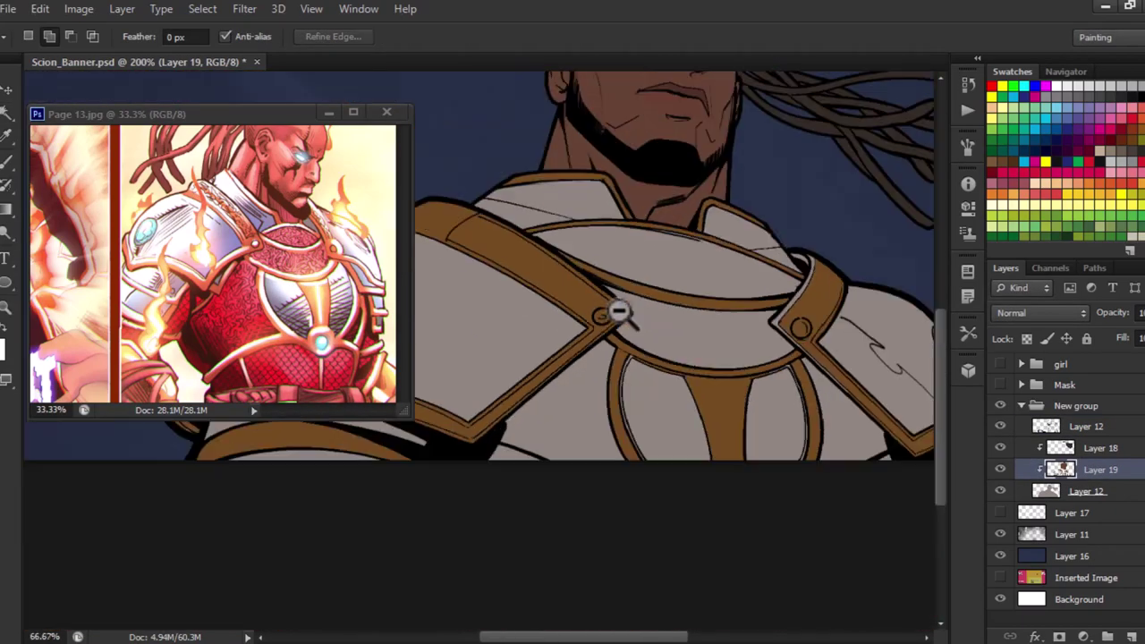
scroll(548, 245, "up", 3)
left_click_drag(519, 456, 605, 575)
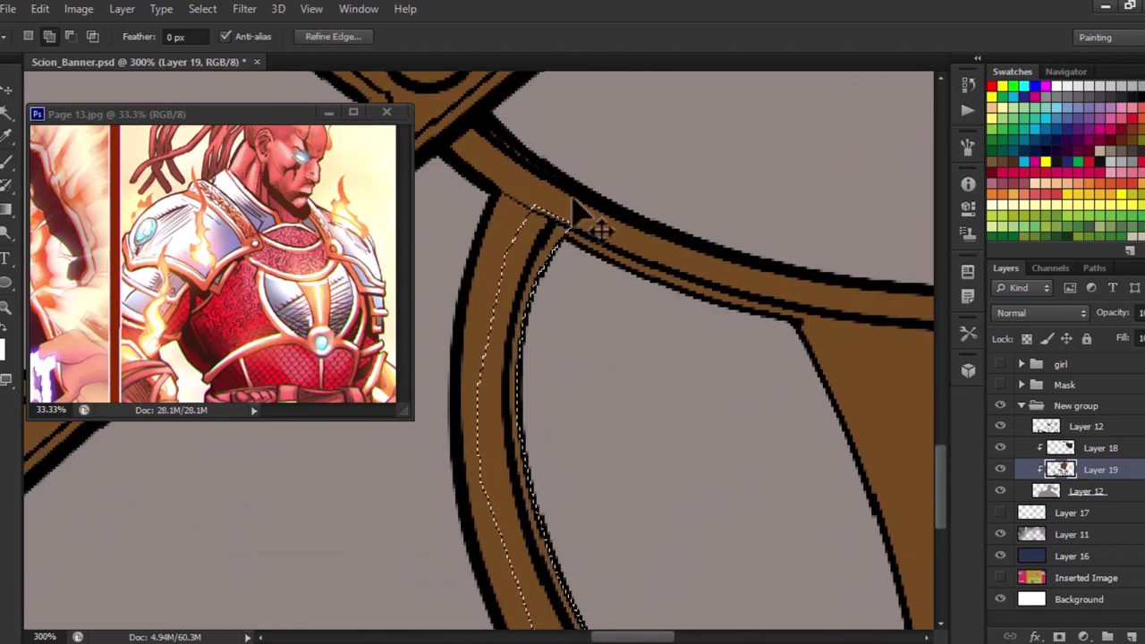
scroll(583, 217, "up", 1)
left_click_drag(657, 332, 631, 171)
scroll(630, 172, "down", 2)
scroll(734, 332, "down", 1)
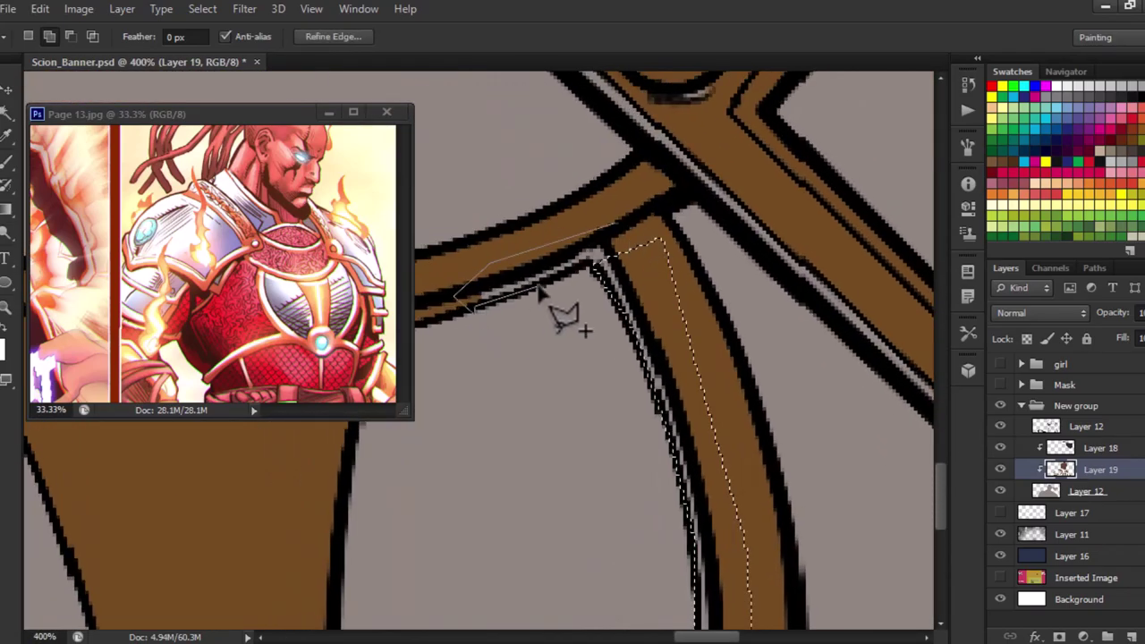
scroll(563, 320, "up", 1)
scroll(579, 467, "down", 1)
left_click_drag(703, 460, 677, 248)
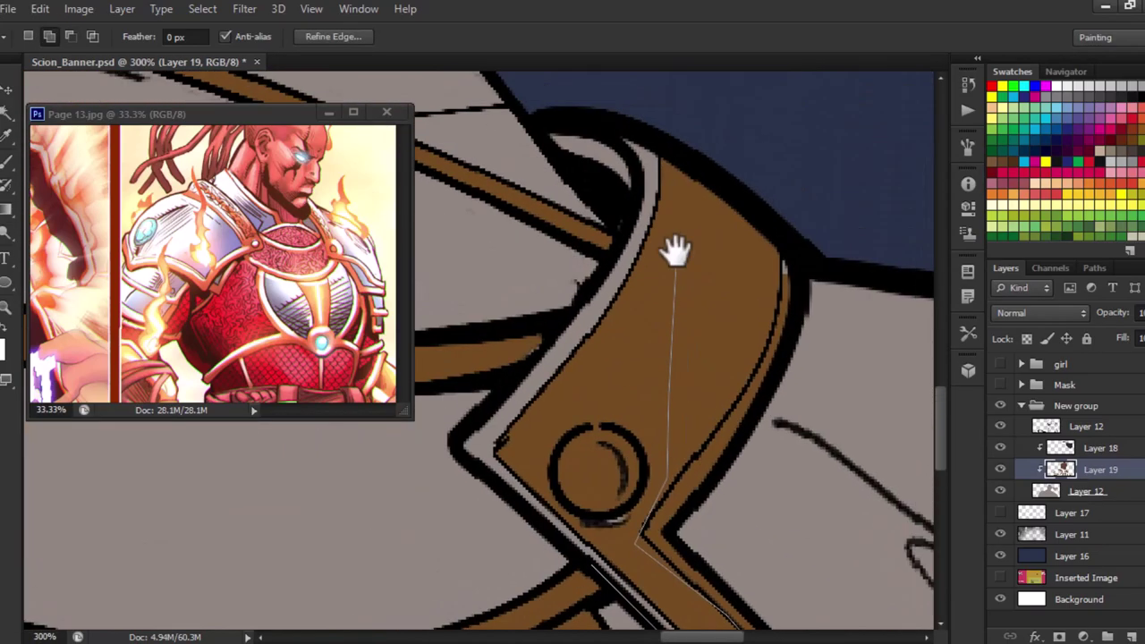
scroll(537, 559, "down", 1)
left_click_drag(583, 328, 617, 331)
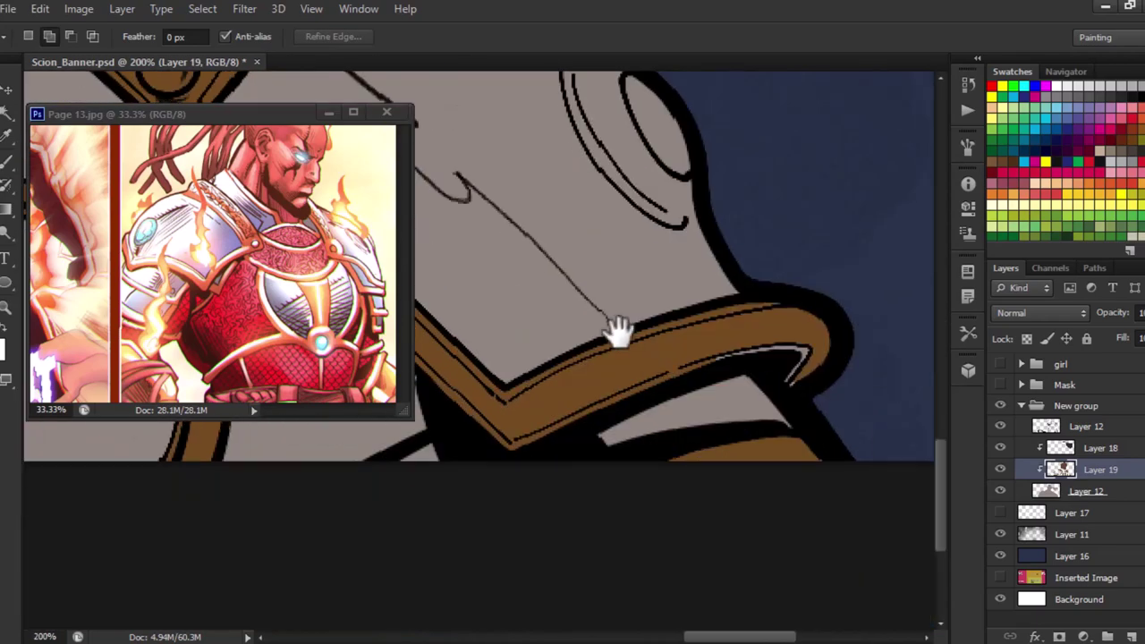
scroll(629, 229, "up", 2)
scroll(558, 350, "up", 1)
scroll(630, 398, "down", 1)
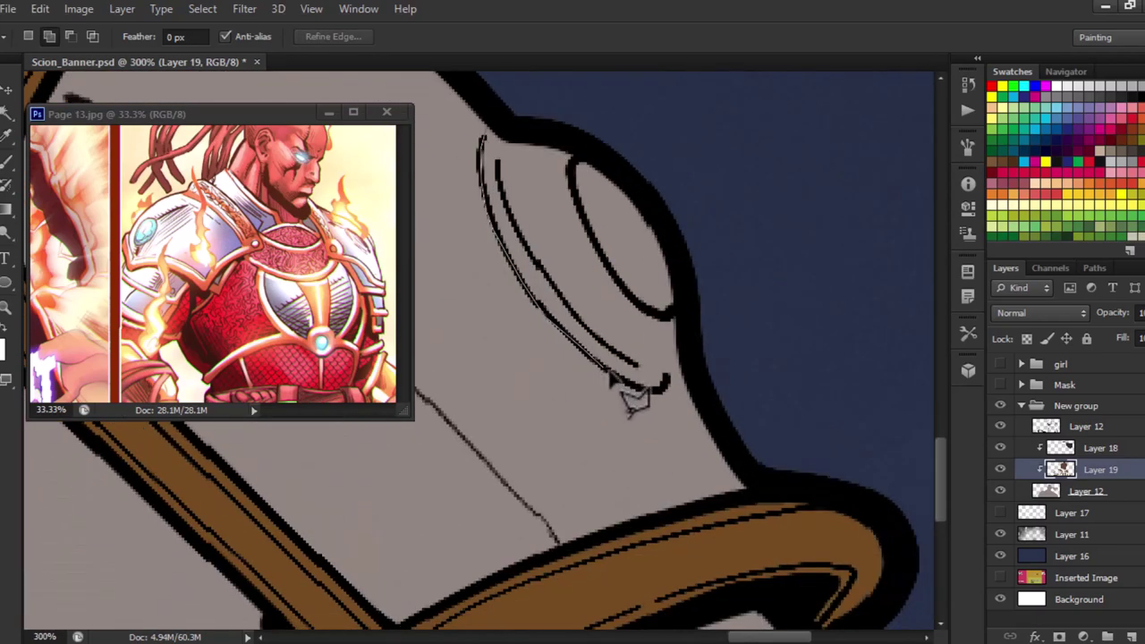
double_click(631, 297)
Adjust the selected strap colour with Hue/Saturation.
key("w")
scroll(652, 294, "down", 2)
scroll(626, 268, "down", 2)
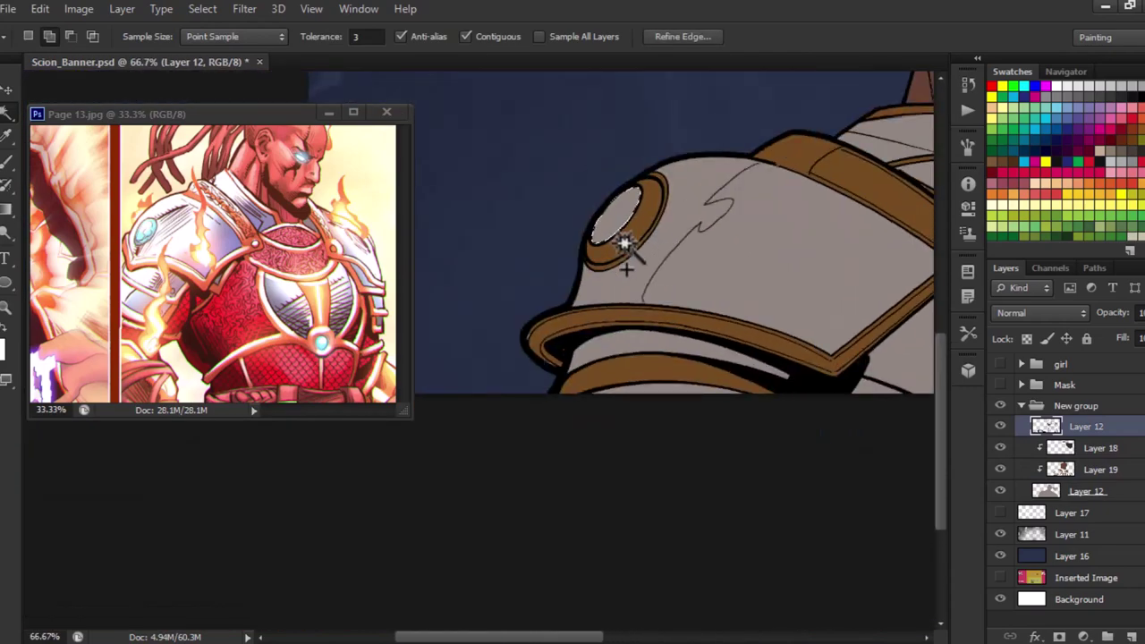
key("ctrl+u")
key("Return")
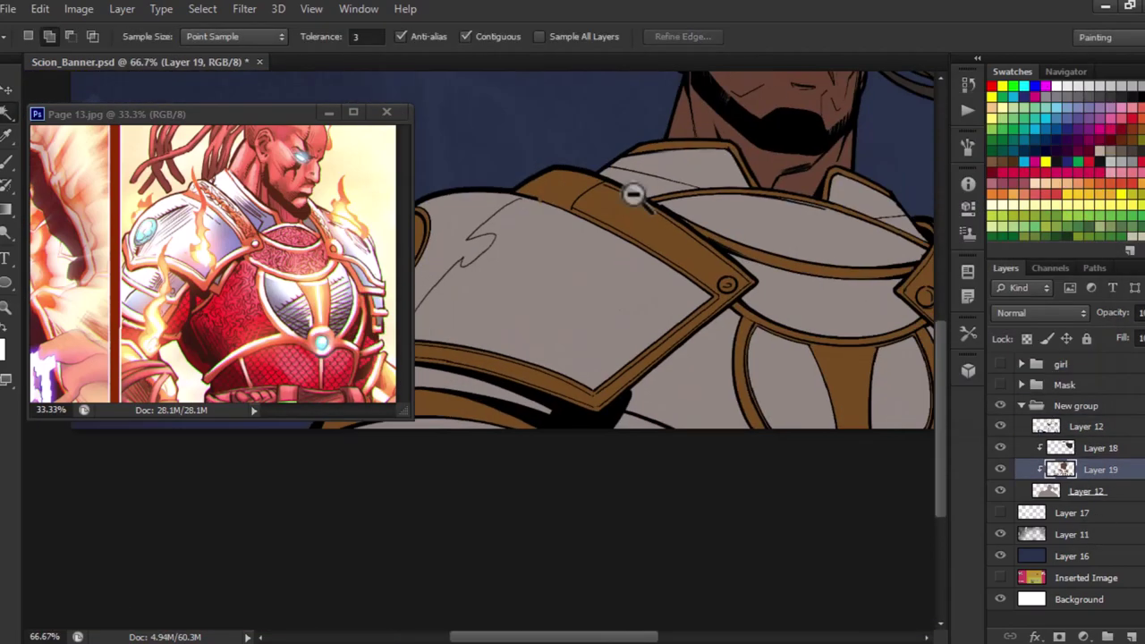
scroll(562, 327, "down", 2)
scroll(555, 466, "up", 1)
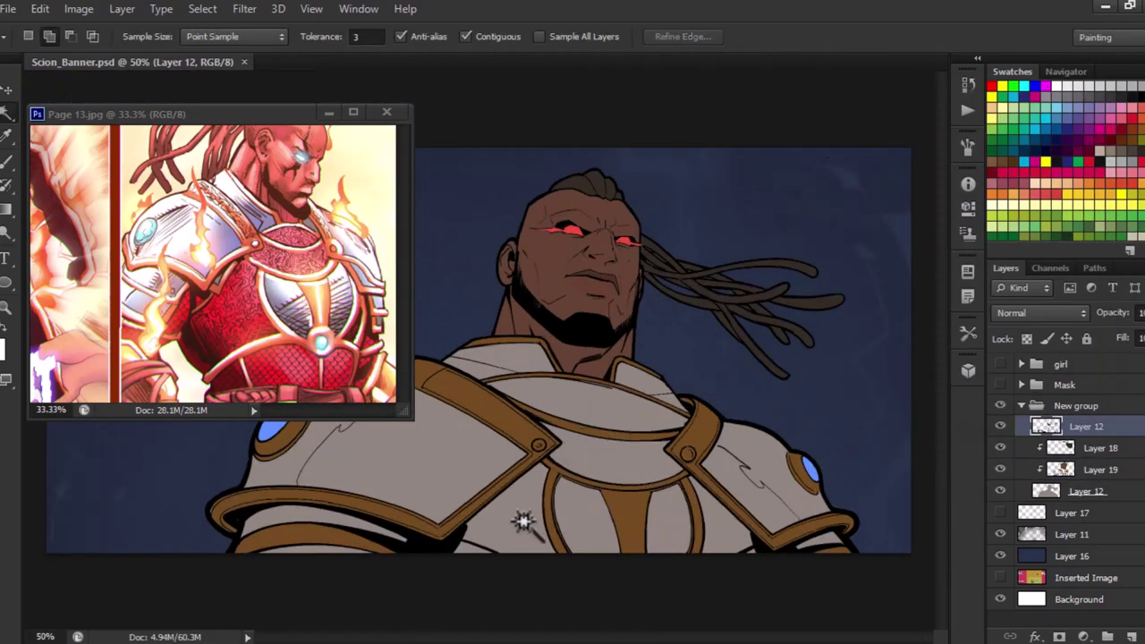
Create Layer 20 clipped to the armour colour layers for the chest plate.
key("m")
key("ctrl+shift+alt+n")
scroll(653, 421, "up", 2)
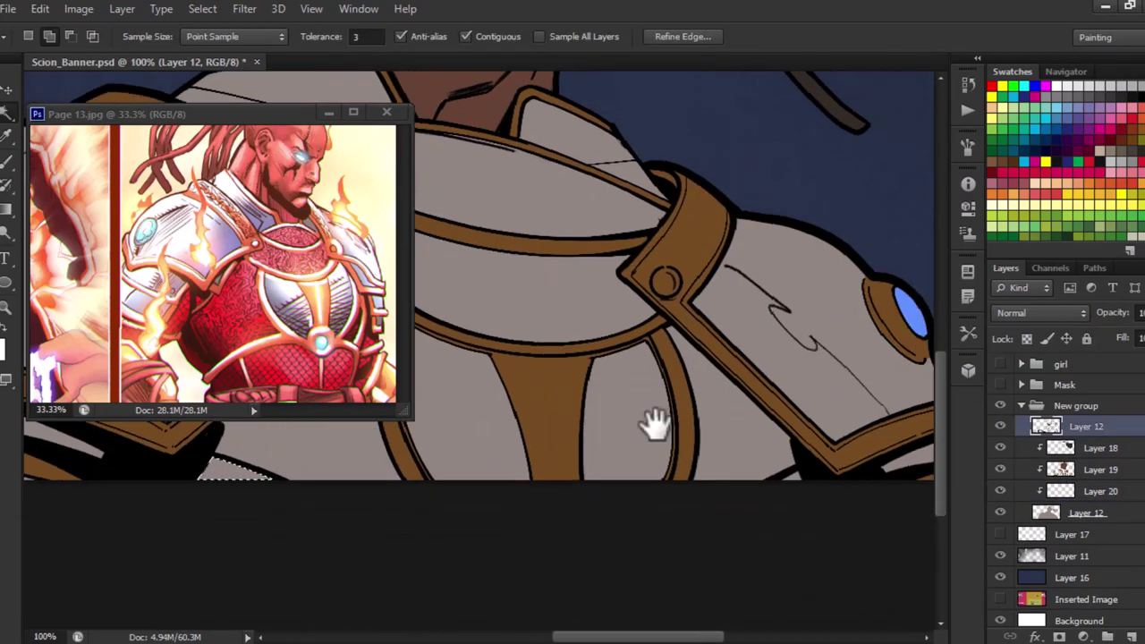
scroll(652, 421, "up", 2)
left_click(1100, 470)
scroll(557, 321, "down", 2)
key("alt+bracketleft")
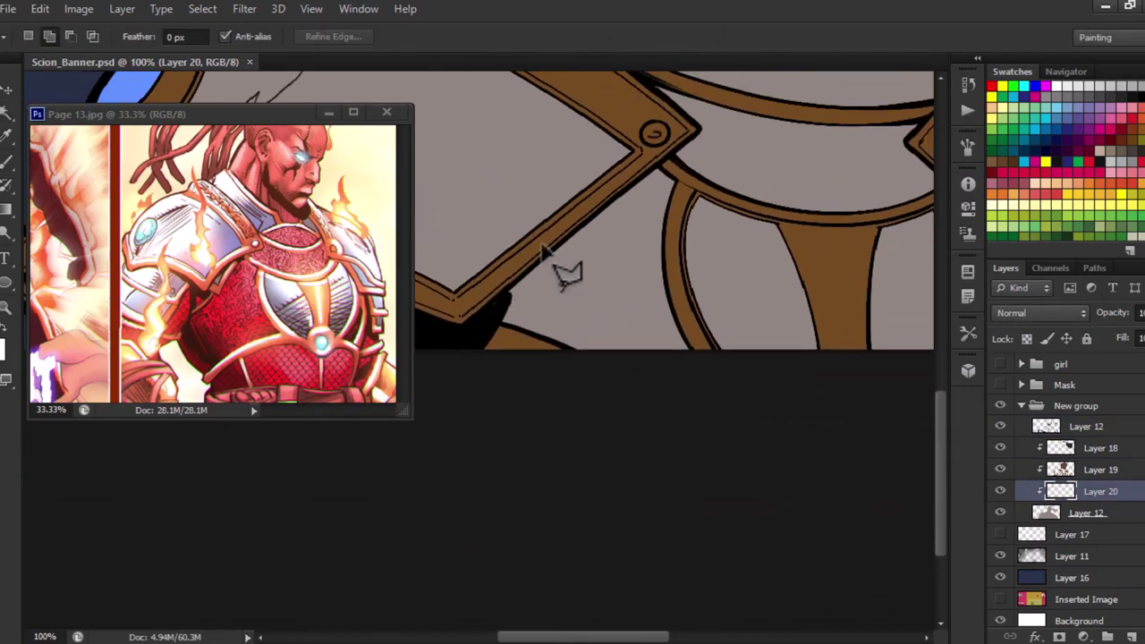
scroll(537, 256, "down", 2)
scroll(524, 524, "up", 1)
scroll(490, 510, "right", 2)
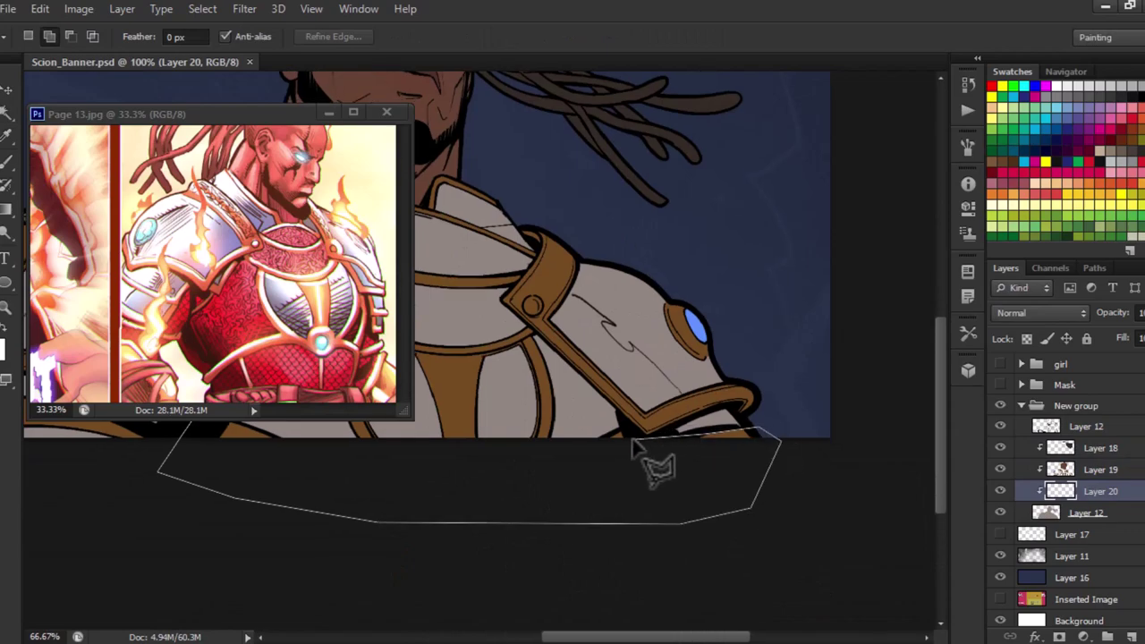
scroll(659, 459, "up", 1)
scroll(685, 468, "up", 2)
scroll(711, 399, "up", 2)
scroll(698, 376, "left", 2)
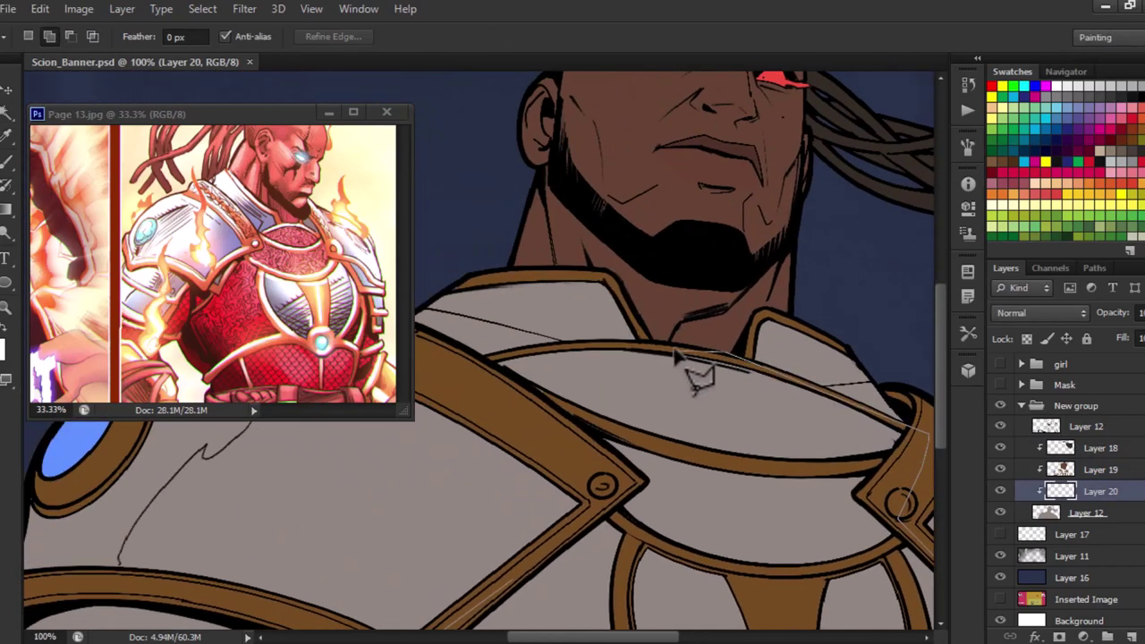
scroll(528, 412, "down", 3)
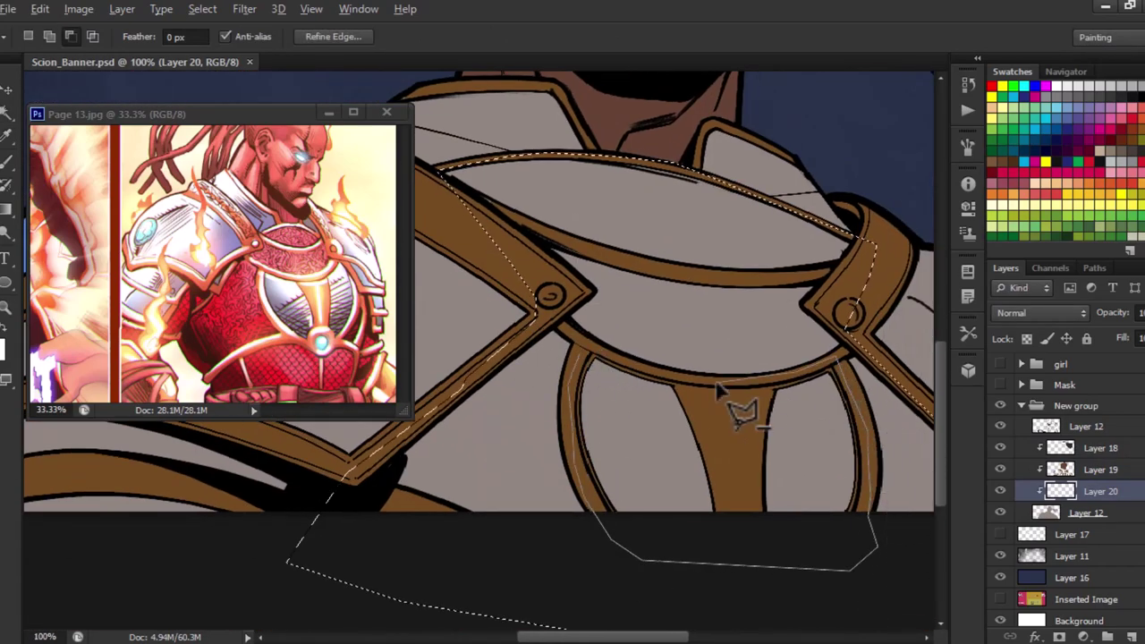
Darken the red chest fill with Saturation -45 and Lightness -23, then deselect.
key("ctrl+u")
left_click_drag(856, 251, 815, 251)
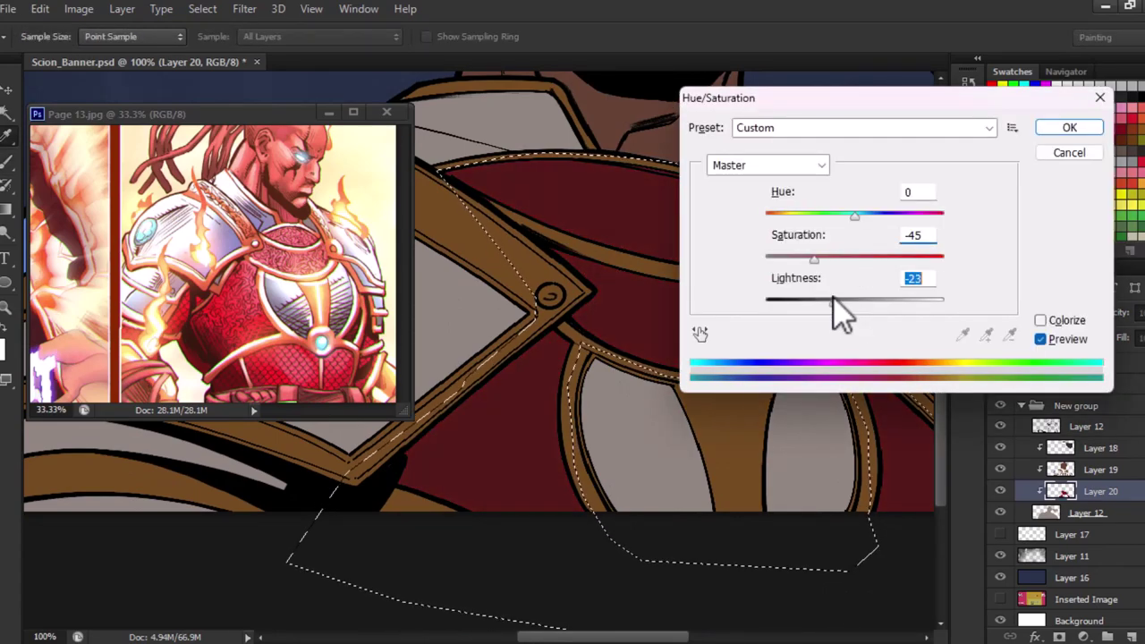
key("Return")
key("ctrl+d")
key("ctrl+minus")
scroll(224, 517, "up", 1)
scroll(245, 549, "down", 1)
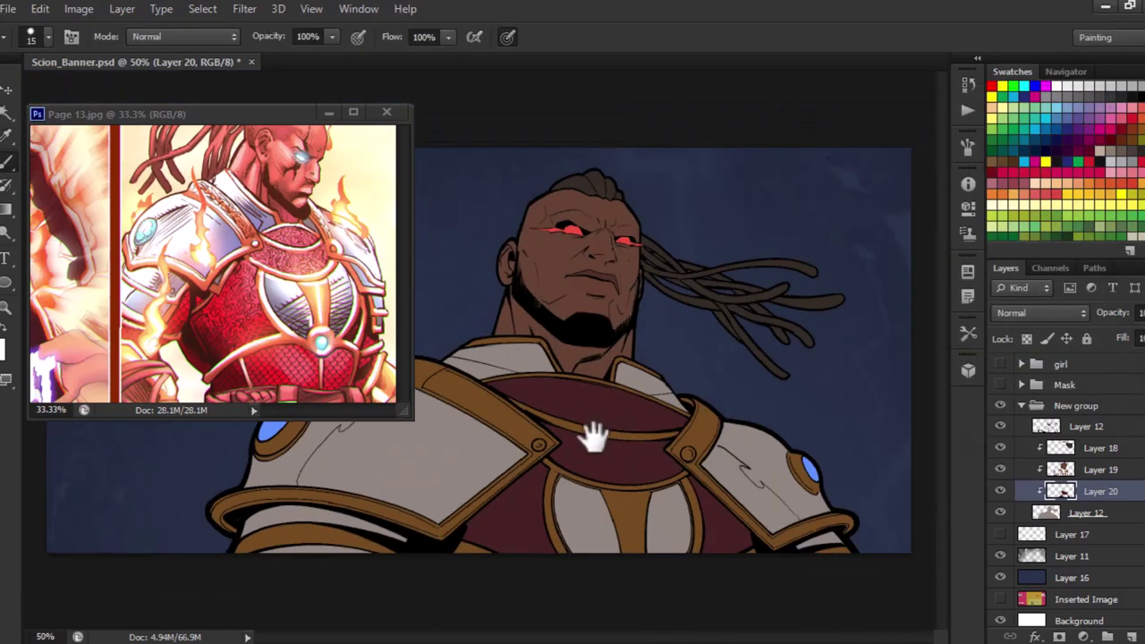
Pick grey #7e7e7e and desaturate the lassoed shoulder plates with Hue/Saturation.
left_click_drag(405, 414, 215, 363)
left_click(5, 349)
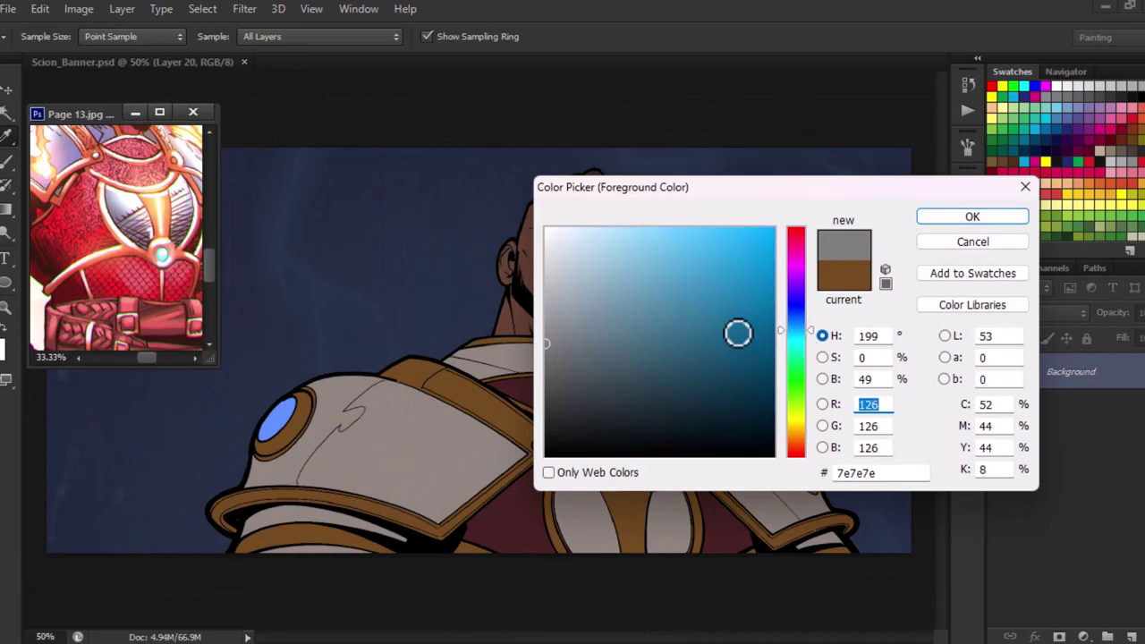
key("Escape")
key("l")
mouse_move(447, 301)
left_mouse_down()
mouse_move(849, 374)
mouse_move(447, 301)
left_mouse_up()
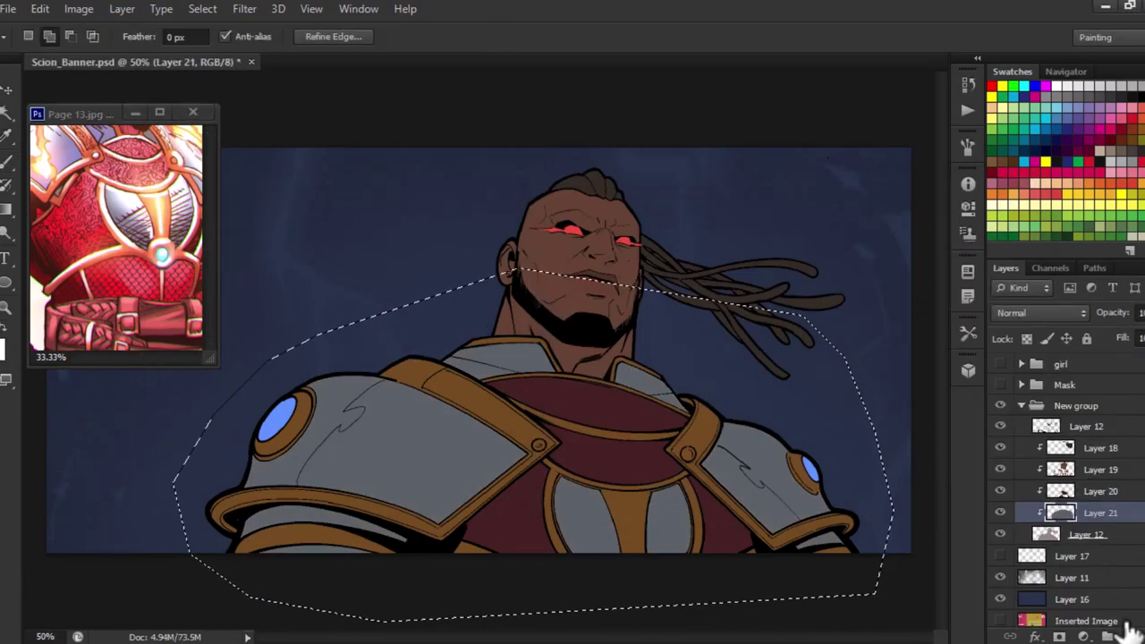
key("ctrl+u")
left_click_drag(854, 257, 831, 259)
key("Return")
Merge the clipped colour layers into Layer 12 and add a new layer clipped to it.
left_click_drag(89, 232, 122, 224)
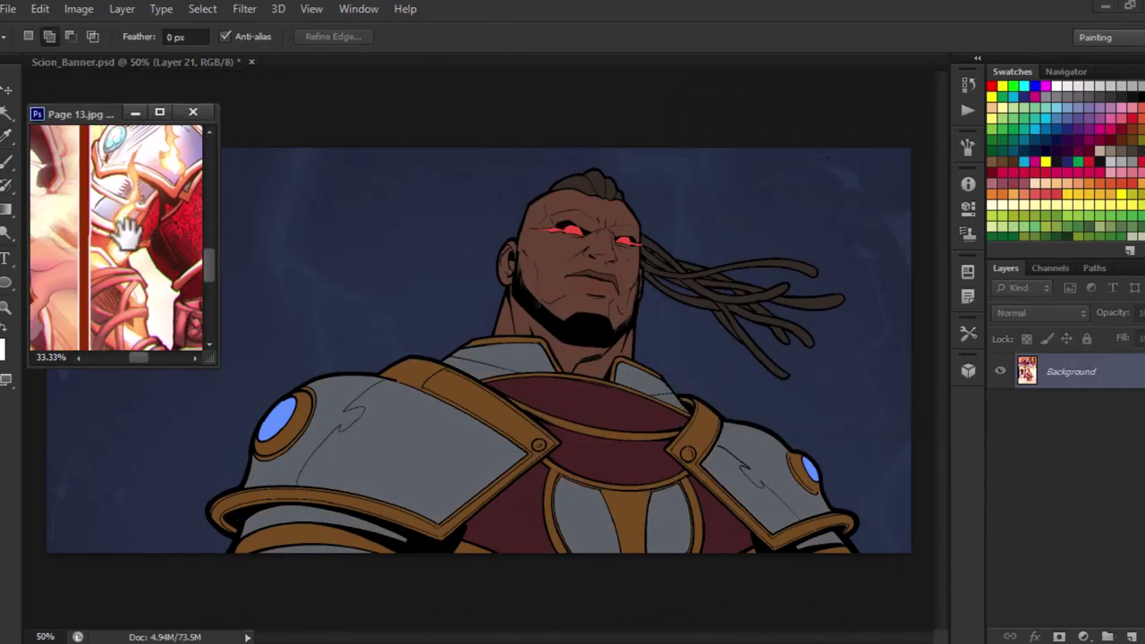
left_click(613, 332)
key("ctrl+e")
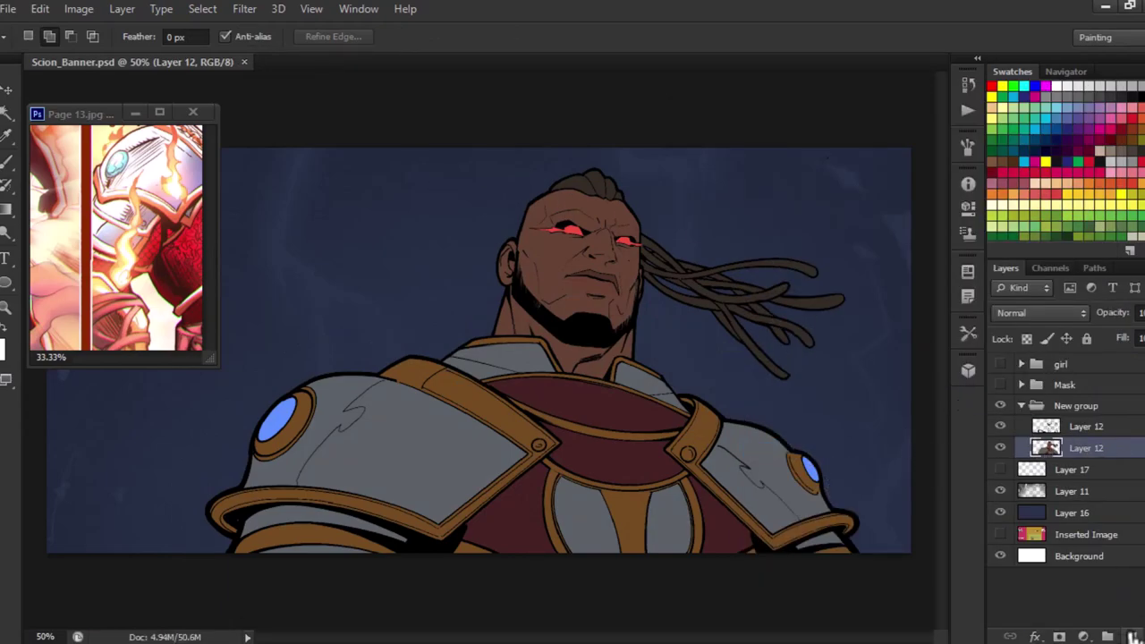
key("ctrl+shift+n")
key("Return")
key("ctrl+alt+g")
key("ctrl+minus")
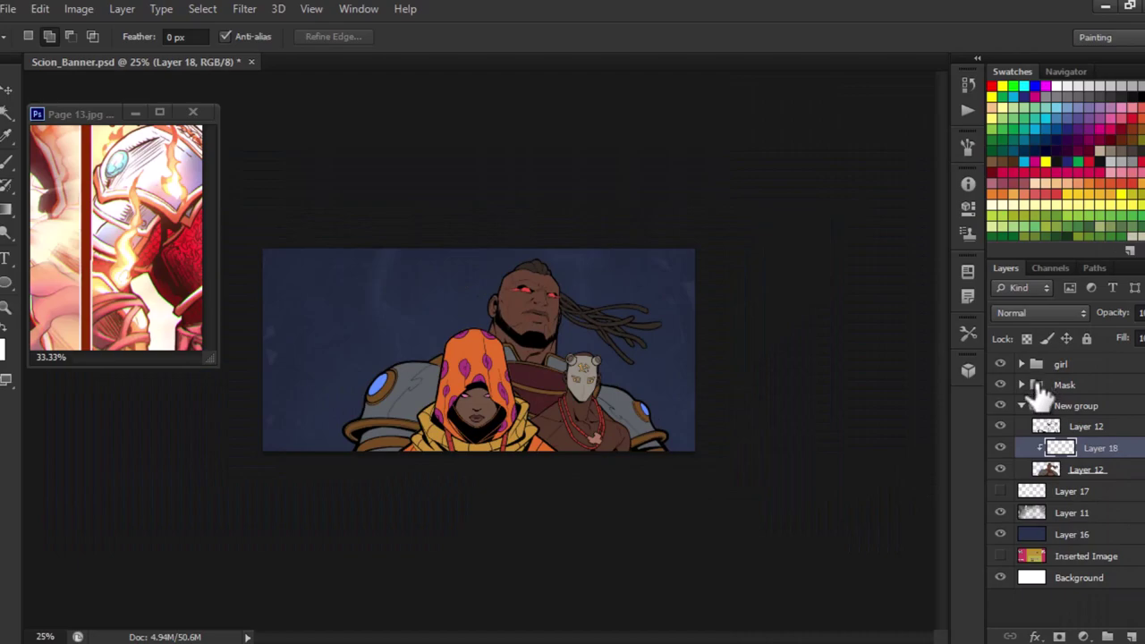
left_click(1071, 513)
key("w")
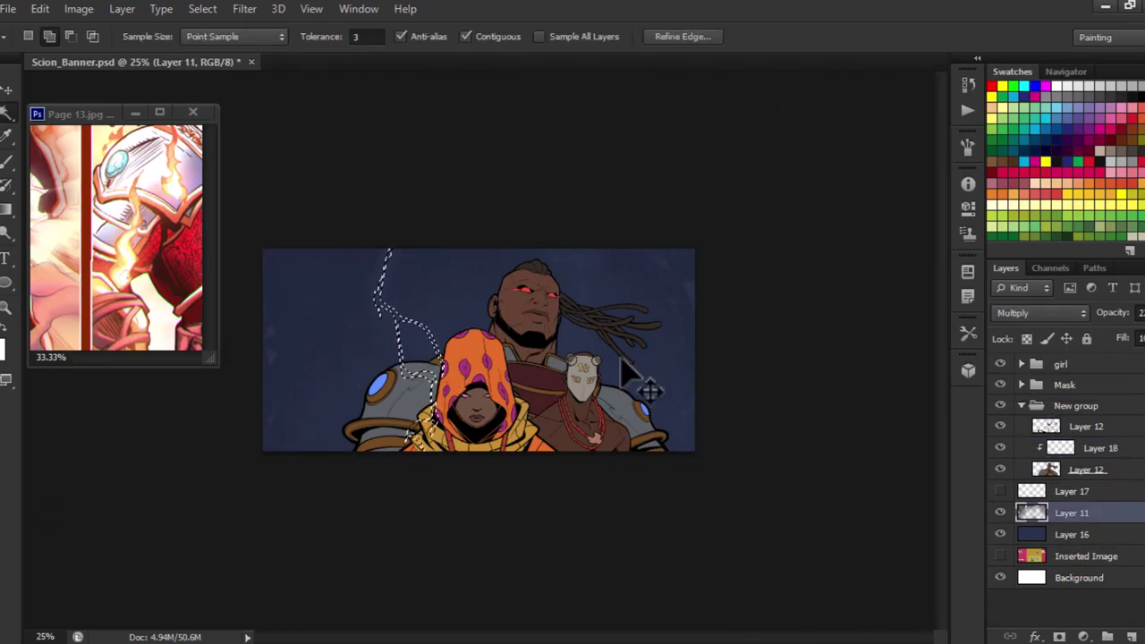
key("ctrl+d")
key("ctrl+shift+alt+n")
key("g")
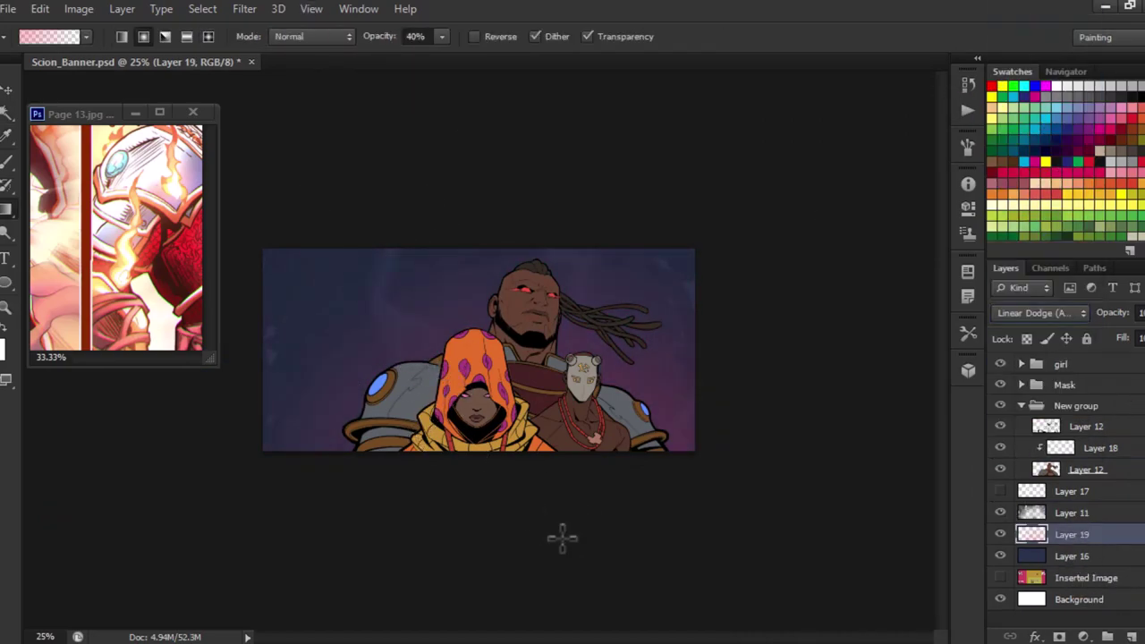
key("ctrl+shift+alt+n")
left_click_drag(424, 171, 483, 304)
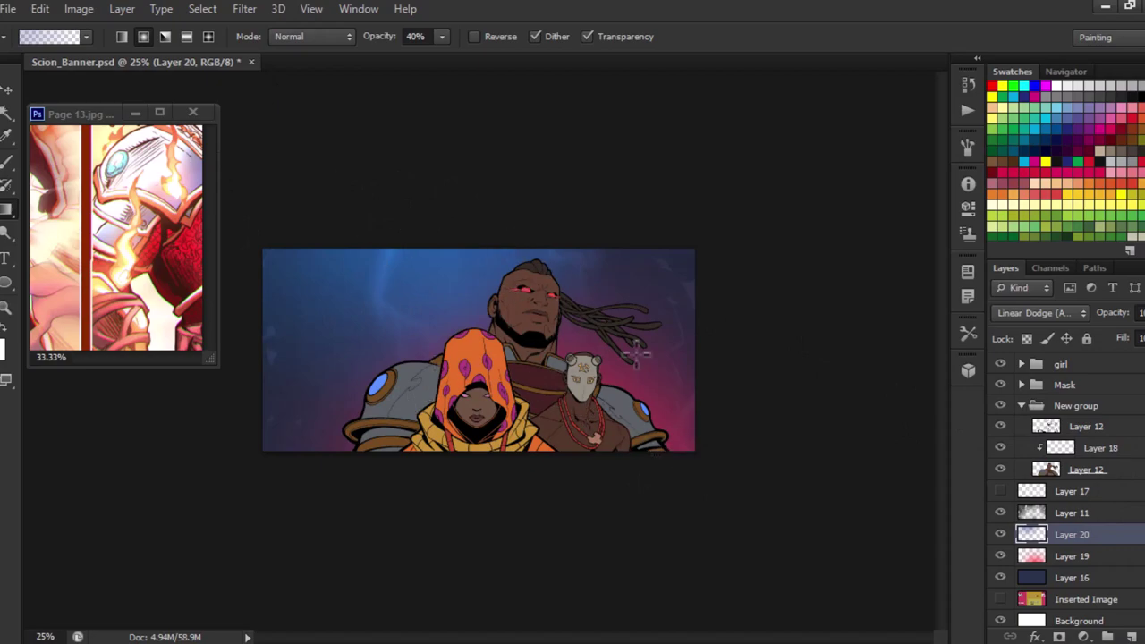
key("ctrl+plus")
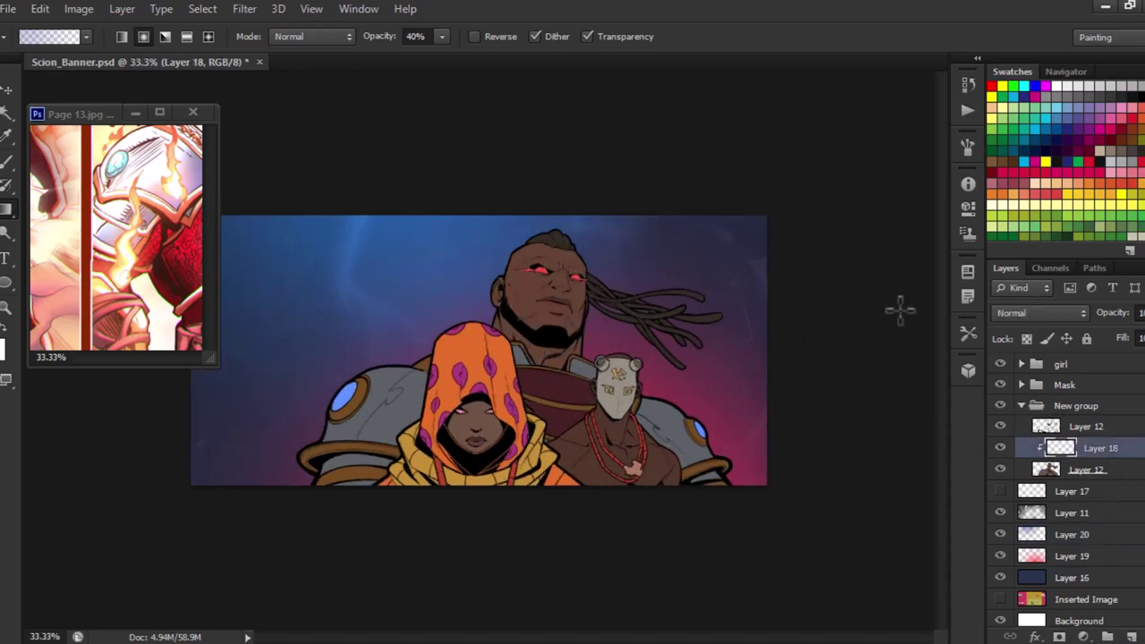
Hide the girl and Mask groups so only the armored giant shows.
left_click(1022, 405)
left_click_drag(1000, 364, 1001, 385)
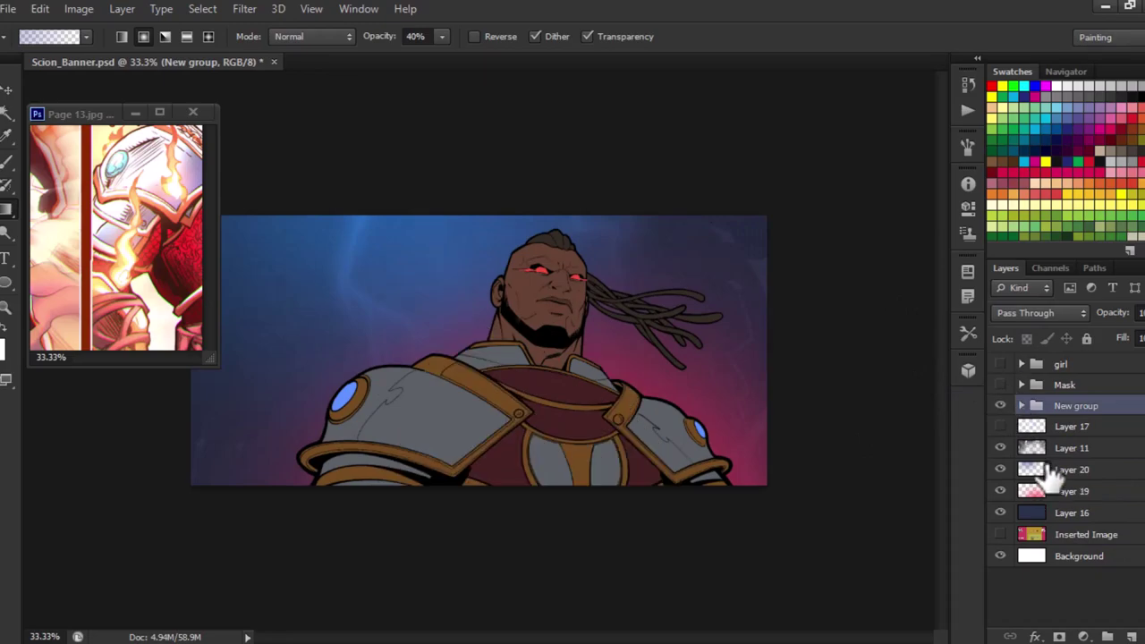
left_click_drag(1054, 474, 1051, 474)
Duplicate the giant into a clipped layer and apply Hue/Saturation -36 saturation, -30 lightness.
left_click(1085, 473)
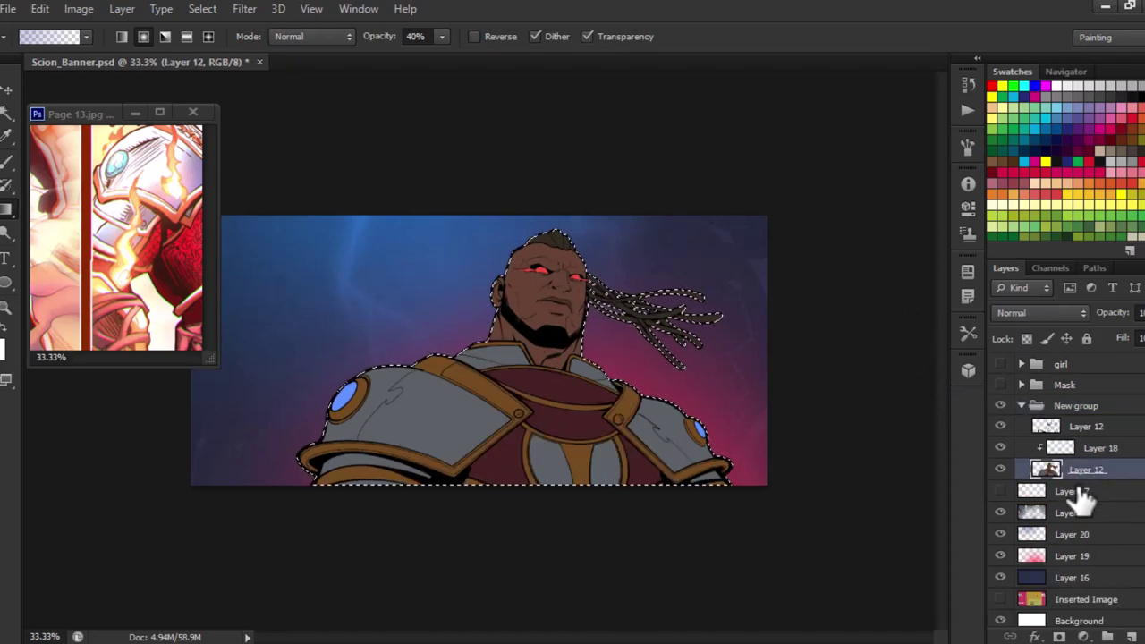
key("ctrl+j")
key("ctrl+alt+g")
key("ctrl+u")
left_click_drag(854, 302, 828, 302)
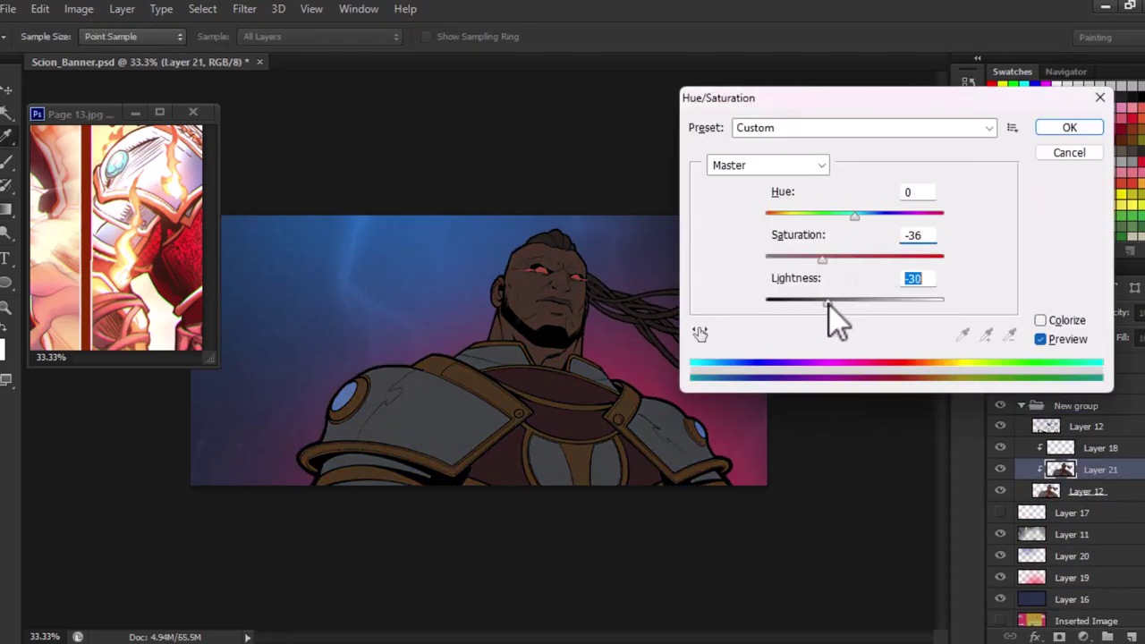
key("Return")
Set Layer 18 to Linear Dodge with blue #0c65bb for rim light.
key("alt+bracketright")
key("g")
key("i")
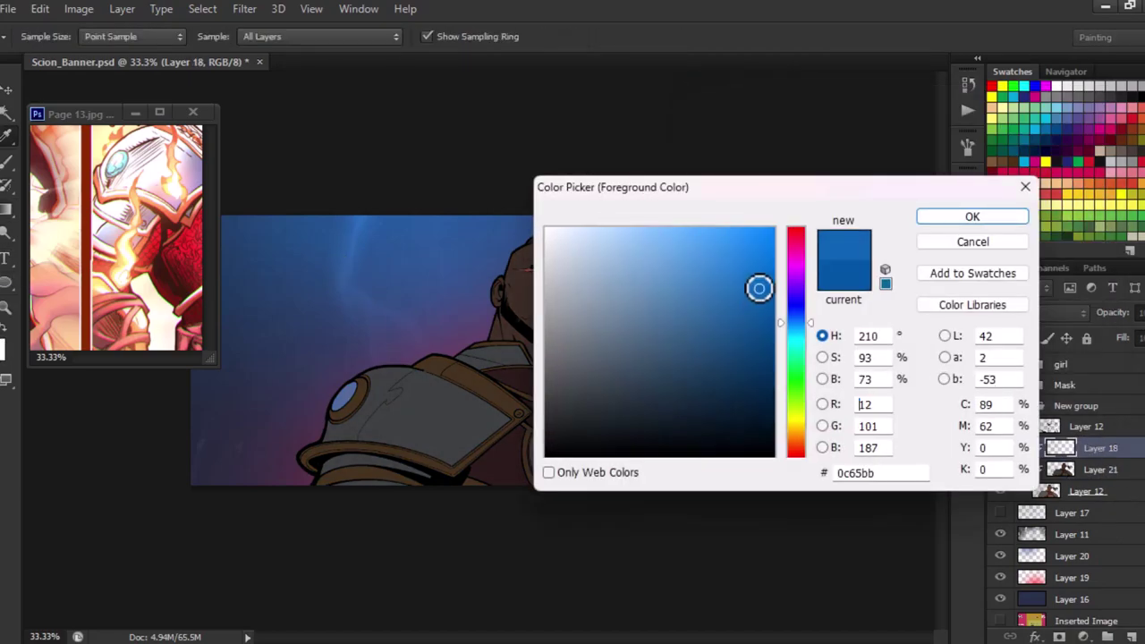
key("l")
key("ctrl+plus")
key("b")
key("Escape")
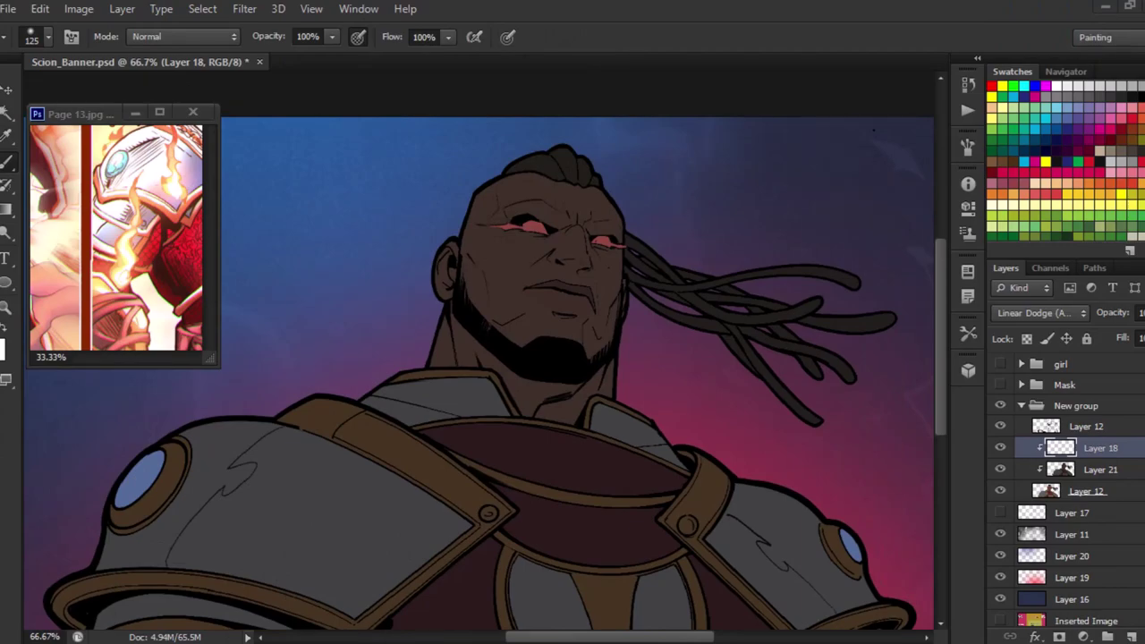
Zoom in and frame the giant's face, neck and left shoulder armour.
key("ctrl+plus")
mouse_move(563, 141)
left_mouse_down()
mouse_move(573, 184)
mouse_move(555, 236)
left_mouse_up()
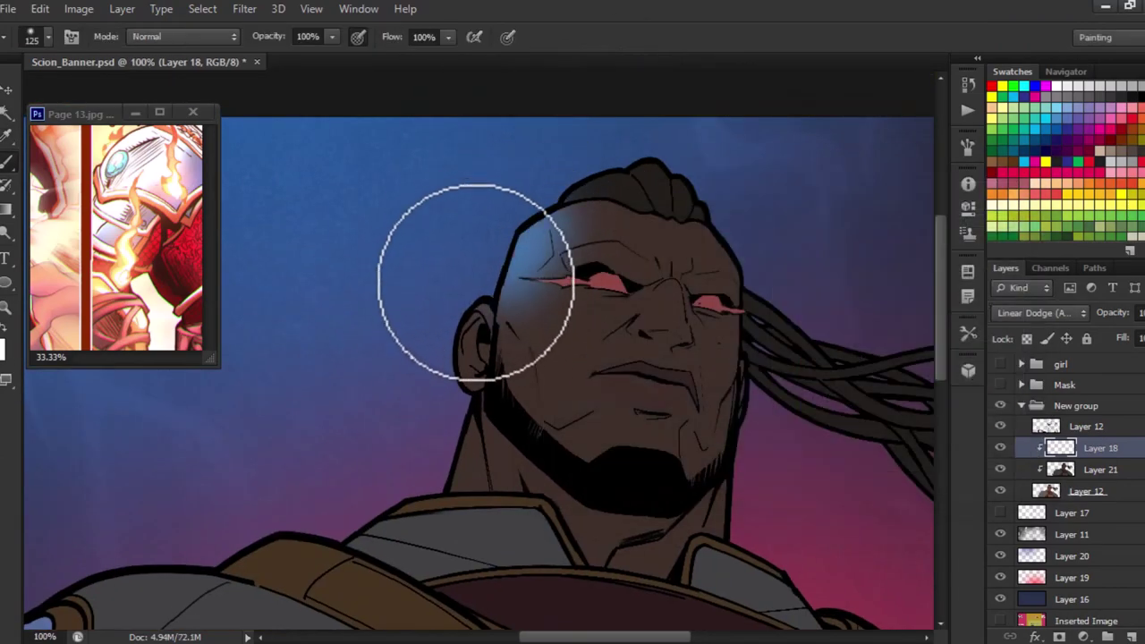
scroll(476, 283, "down", 3)
left_click_drag(480, 388, 614, 307)
scroll(409, 416, "down", 3)
key("ctrl+minus")
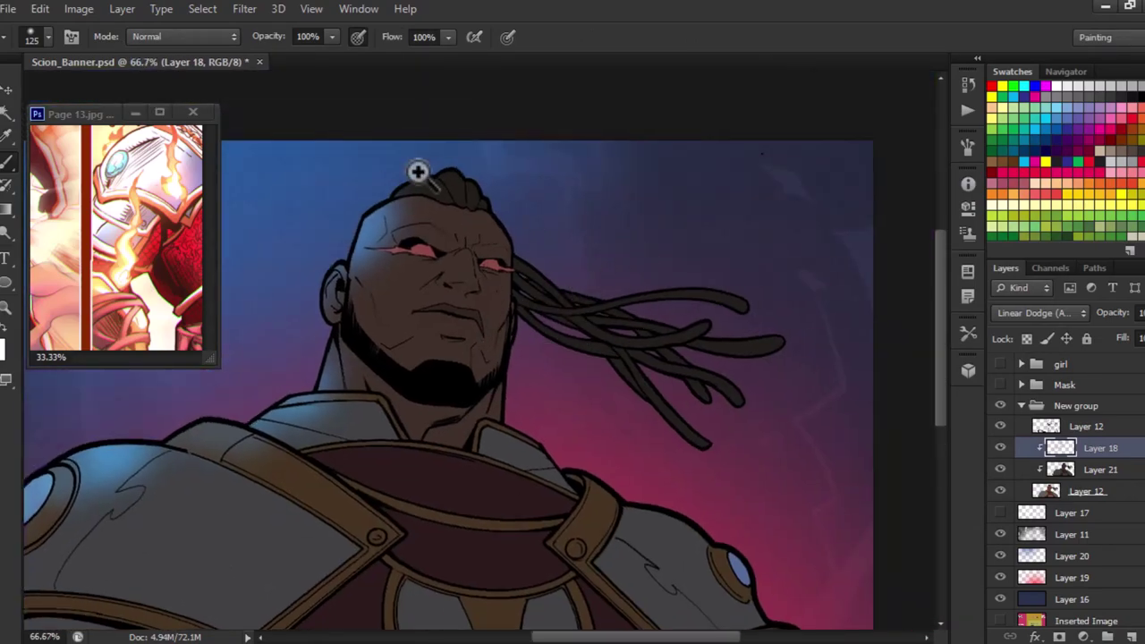
left_click(418, 171)
left_click(418, 171)
scroll(614, 314, "down", 2)
scroll(675, 373, "right", 1)
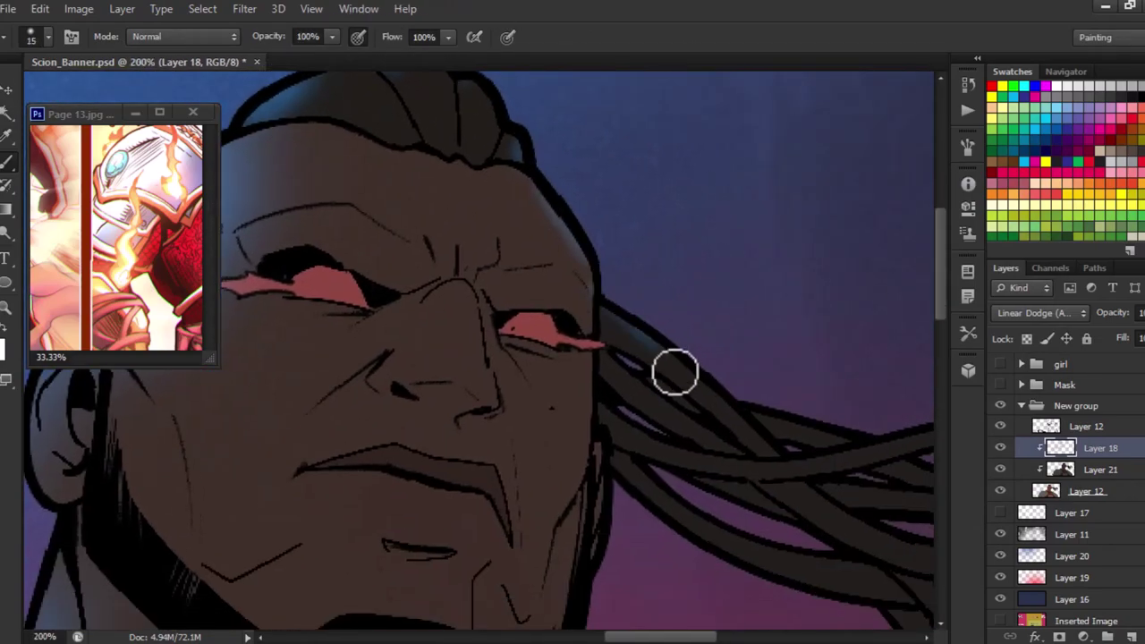
scroll(540, 493, "down", 3)
scroll(562, 462, "down", 2)
scroll(547, 371, "down", 2)
Lasso-select the left edges of the neck and the left shoulder armour.
key("m")
scroll(462, 217, "up", 4)
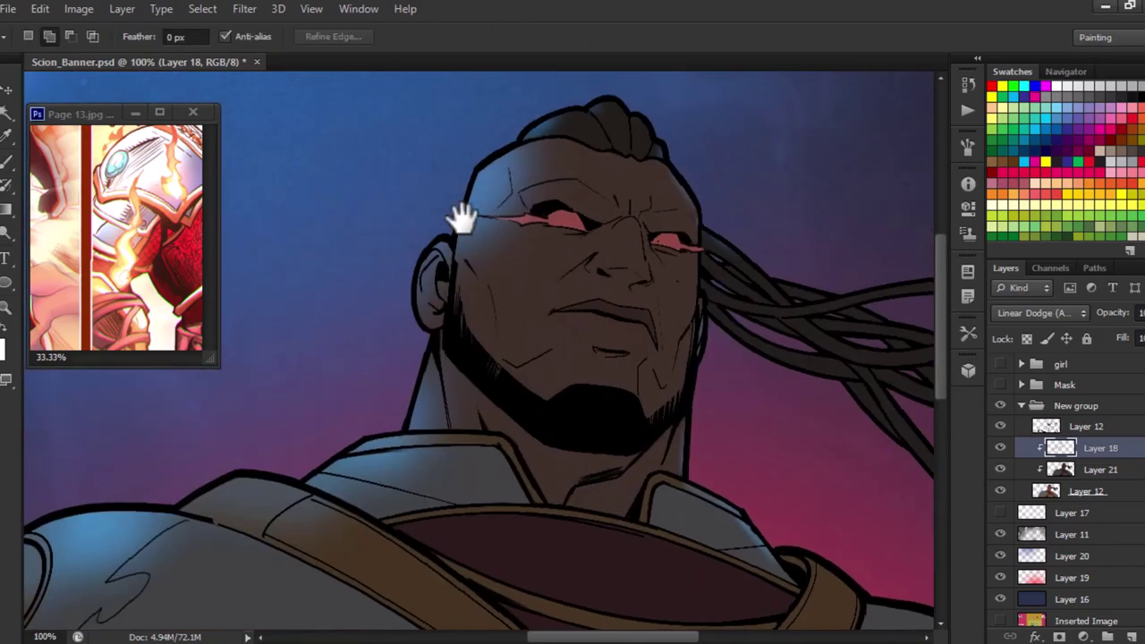
scroll(544, 159, "up", 2)
scroll(552, 159, "down", 2)
mouse_move(552, 160)
left_mouse_down()
mouse_move(524, 345)
mouse_move(473, 358)
mouse_move(429, 304)
mouse_move(506, 230)
left_mouse_up()
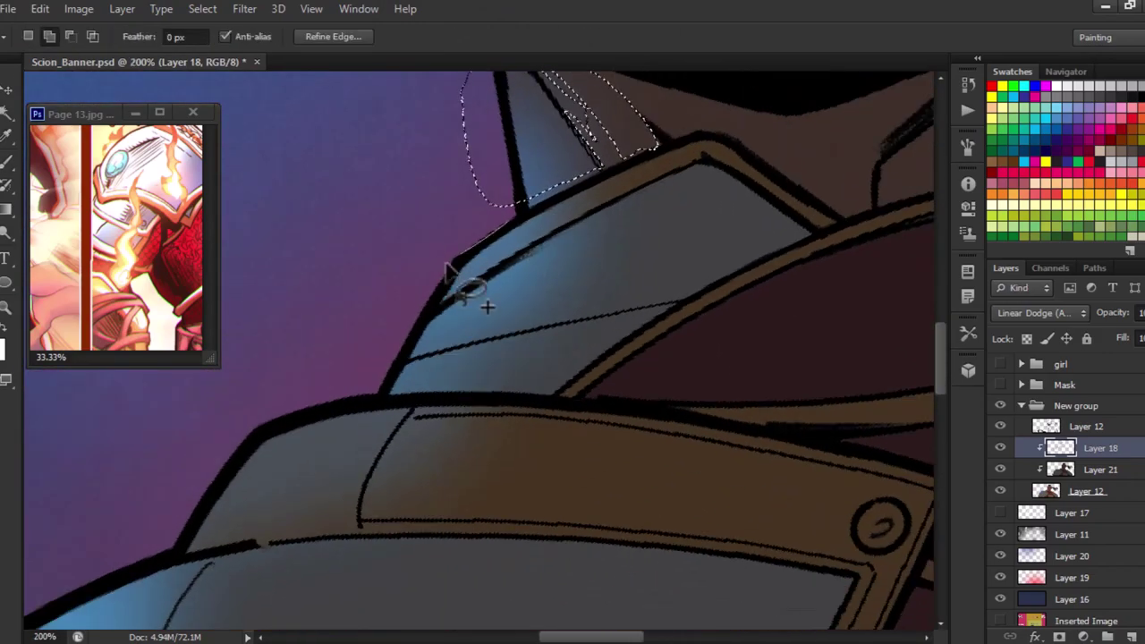
scroll(658, 166, "down", 3)
scroll(445, 209, "up", 2)
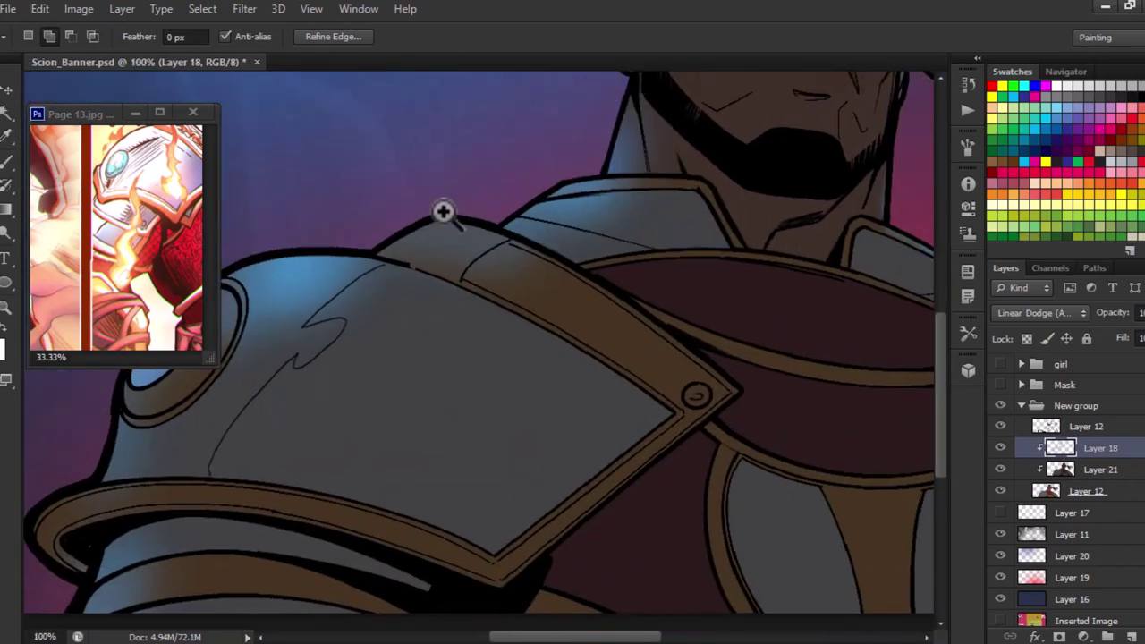
scroll(375, 255, "up", 1)
left_click_drag(658, 166, 376, 255)
scroll(480, 226, "down", 1)
left_click_drag(573, 238, 587, 183)
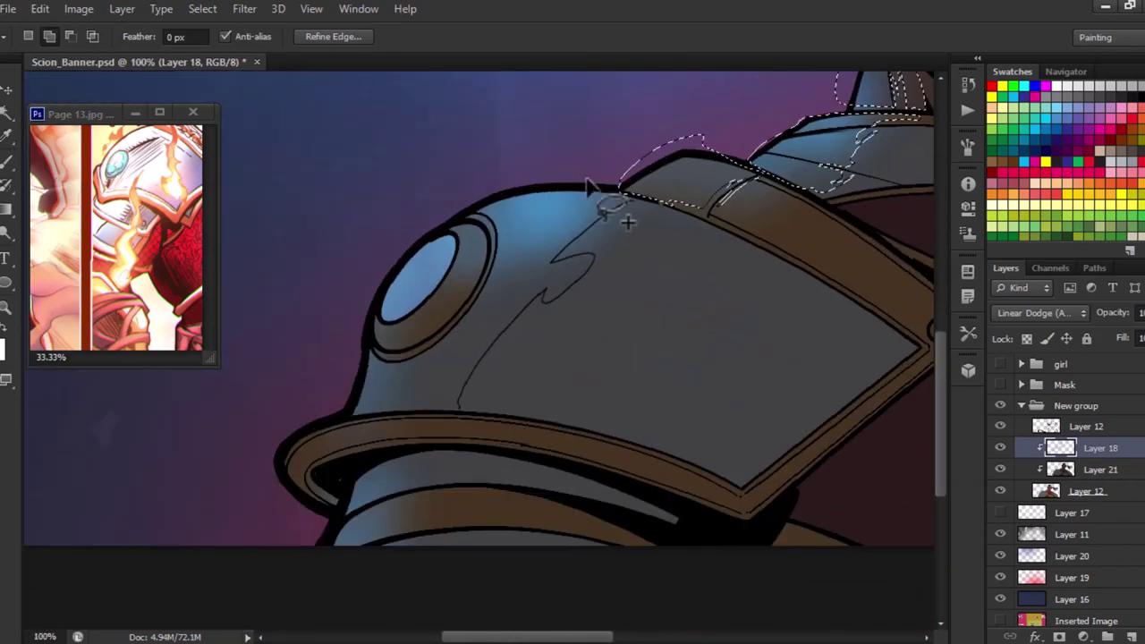
left_click_drag(490, 222, 419, 394)
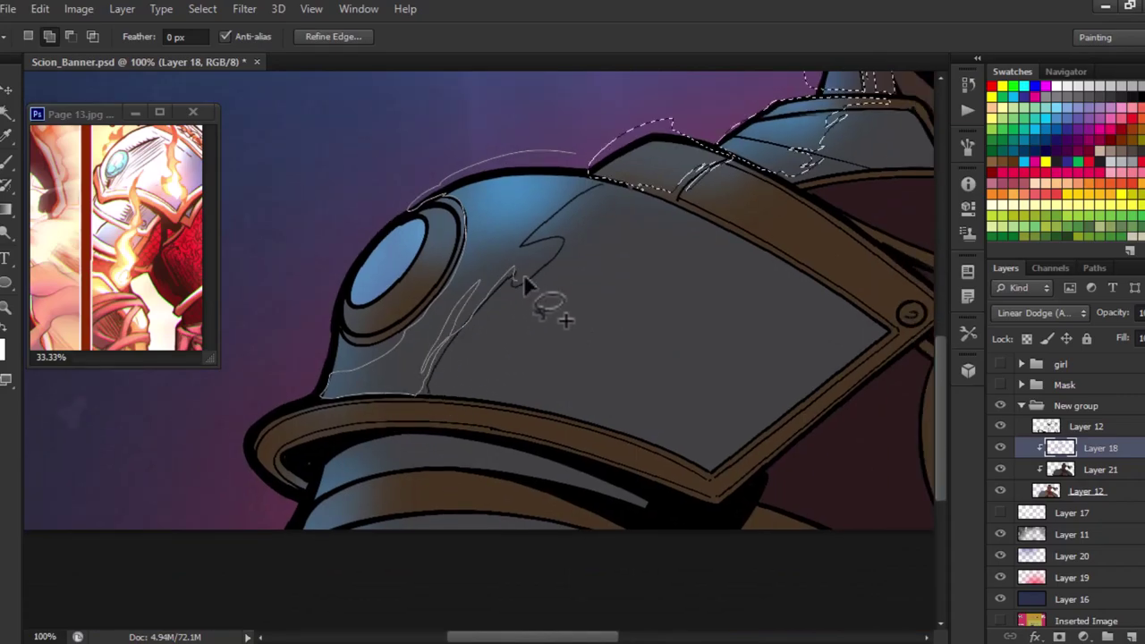
scroll(475, 302, "up", 1)
scroll(465, 238, "down", 1)
left_click_drag(465, 238, 444, 297)
Paint blue light inside the selected edges with a large soft brush.
key("b")
scroll(665, 269, "down", 1)
scroll(460, 409, "up", 3)
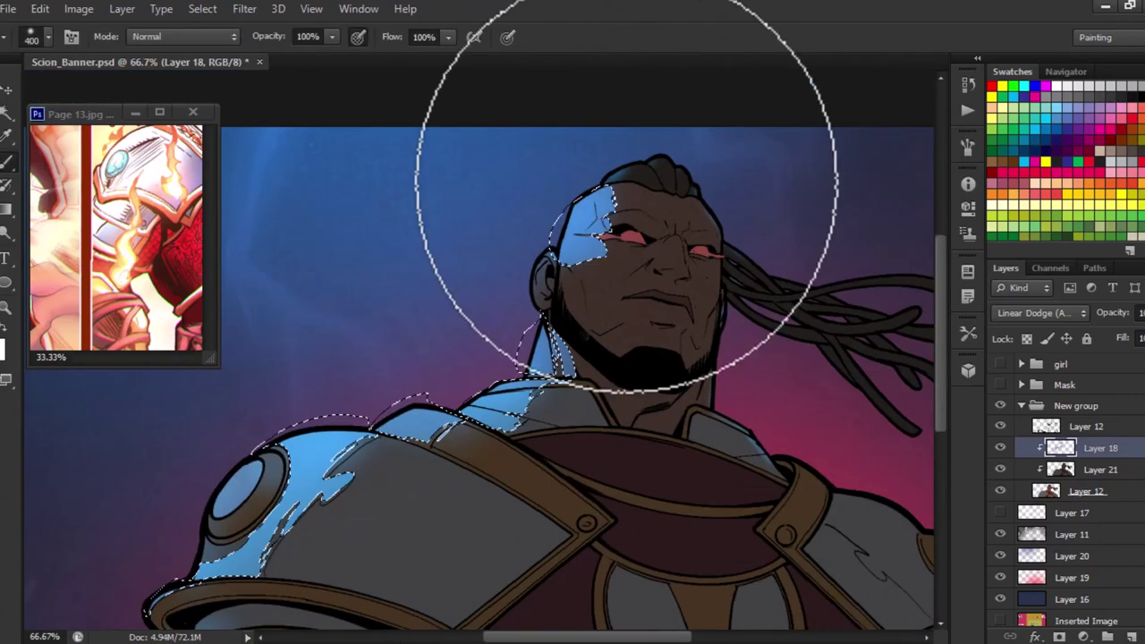
scroll(567, 152, "up", 2)
key("ctrl+z")
scroll(492, 349, "up", 1)
scroll(447, 279, "up", 1)
key("l")
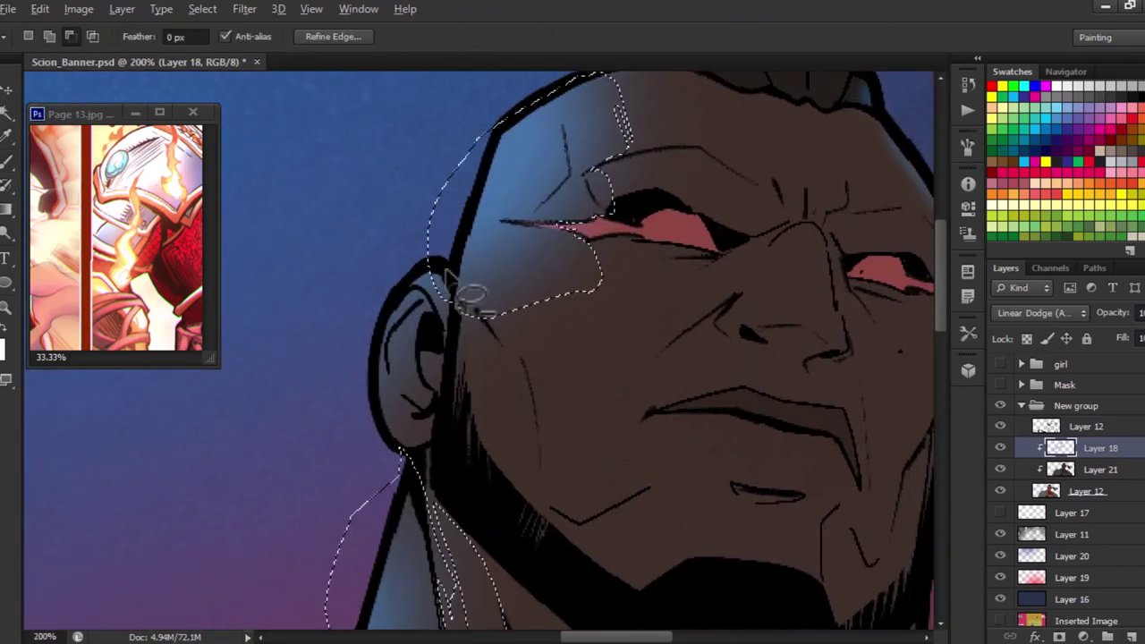
scroll(641, 250, "down", 1)
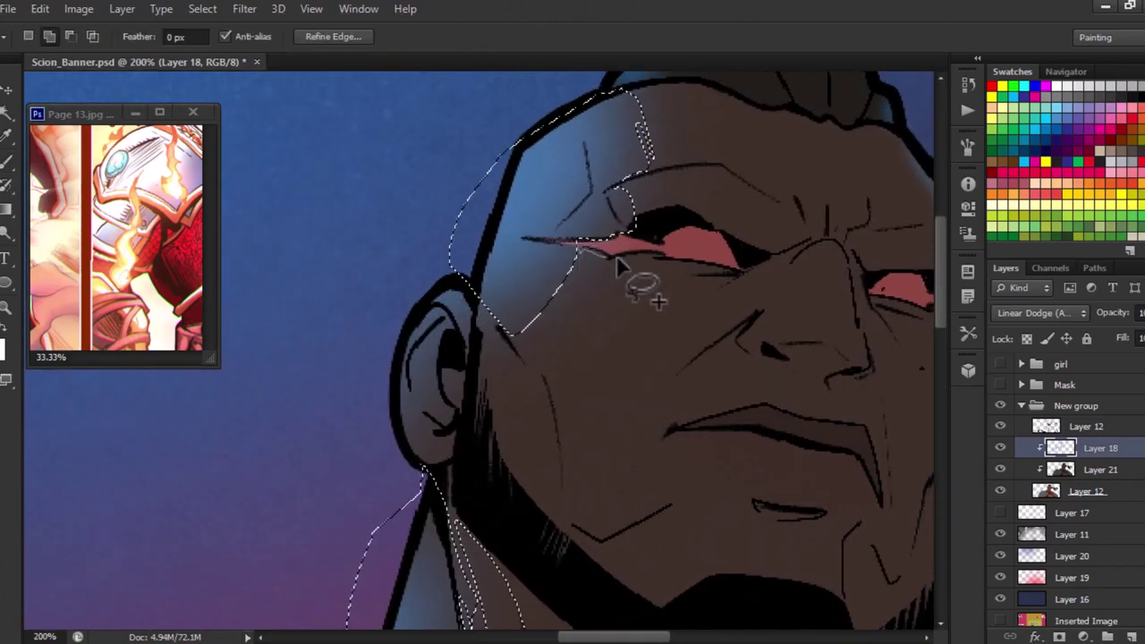
scroll(616, 255, "down", 1)
key("b")
scroll(504, 242, "up", 1)
left_click_drag(435, 250, 291, 474)
scroll(291, 474, "down", 2)
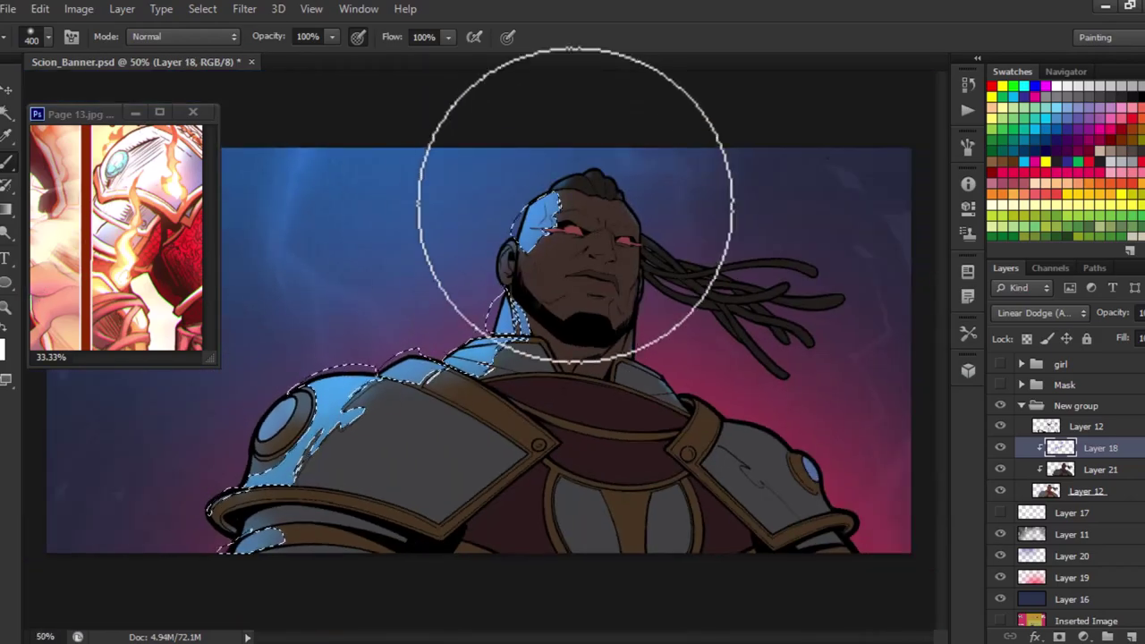
Lasso-select the head's edge and the outer edge of the right shoulder armour.
key("l")
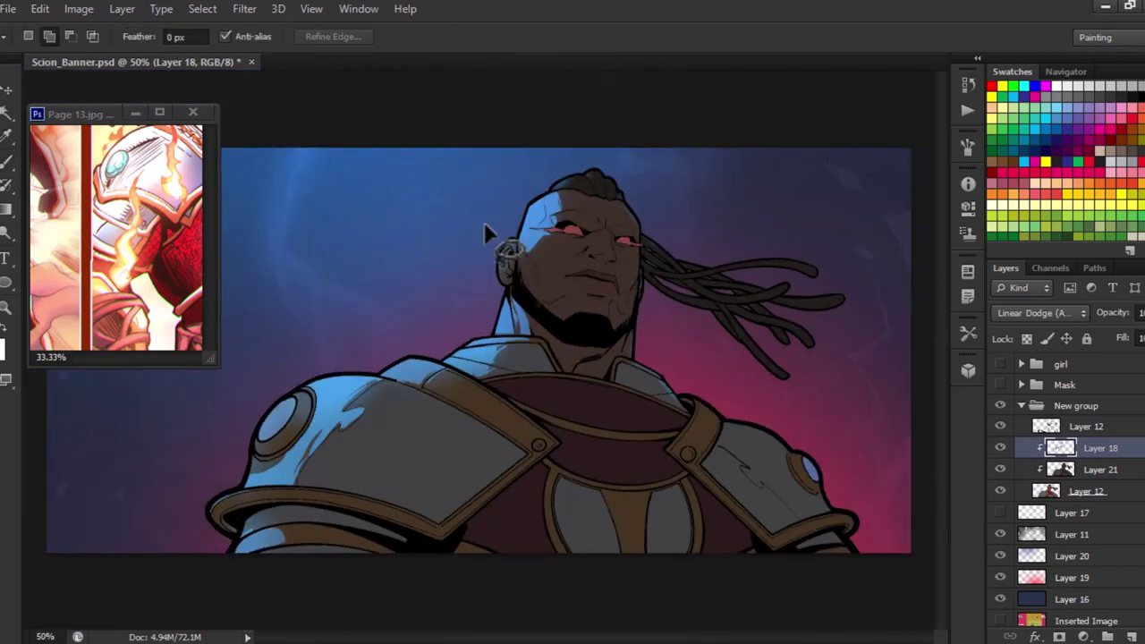
scroll(603, 213, "up", 4)
left_click_drag(452, 74, 587, 314)
scroll(557, 289, "down", 4)
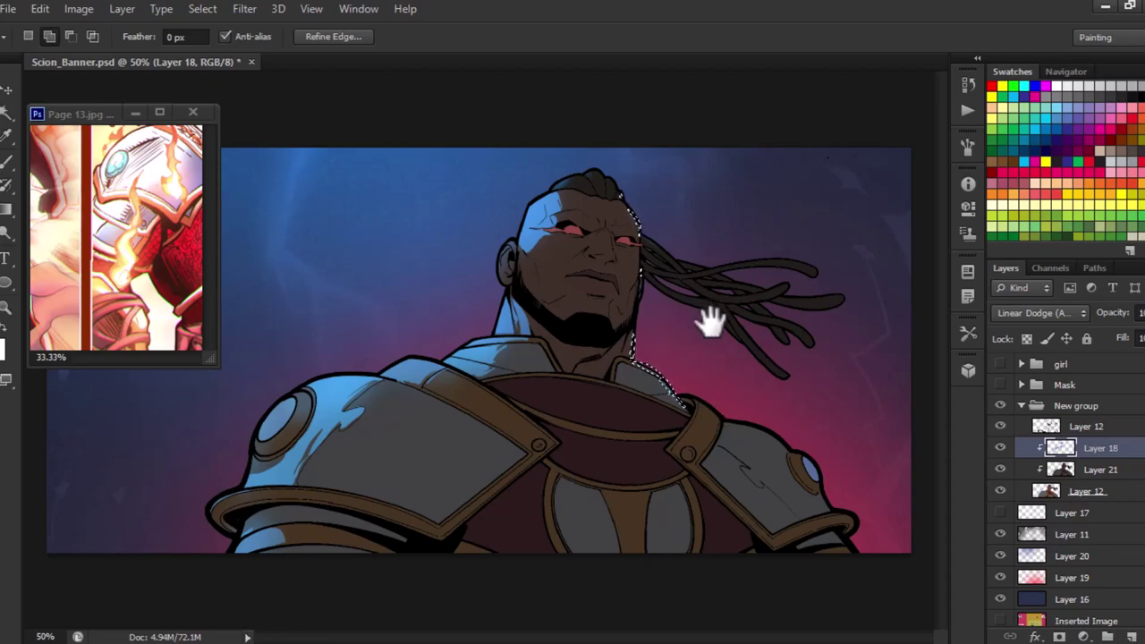
scroll(711, 321, "up", 4)
left_click_drag(662, 376, 600, 322)
scroll(742, 205, "down", 1)
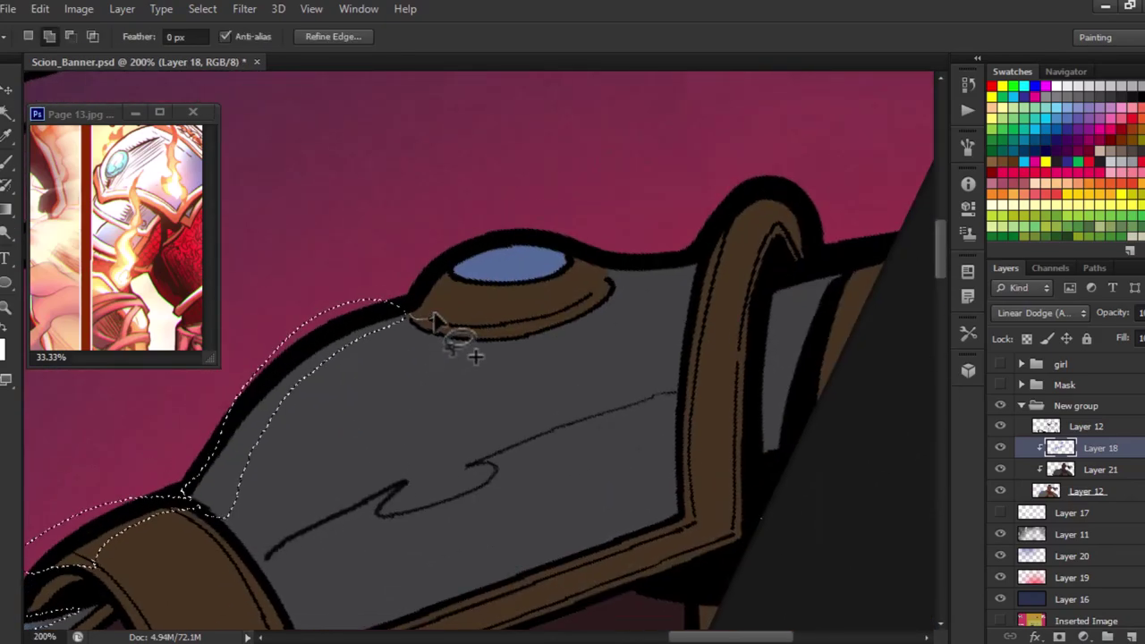
left_click_drag(340, 380, 537, 319)
scroll(557, 281, "down", 3)
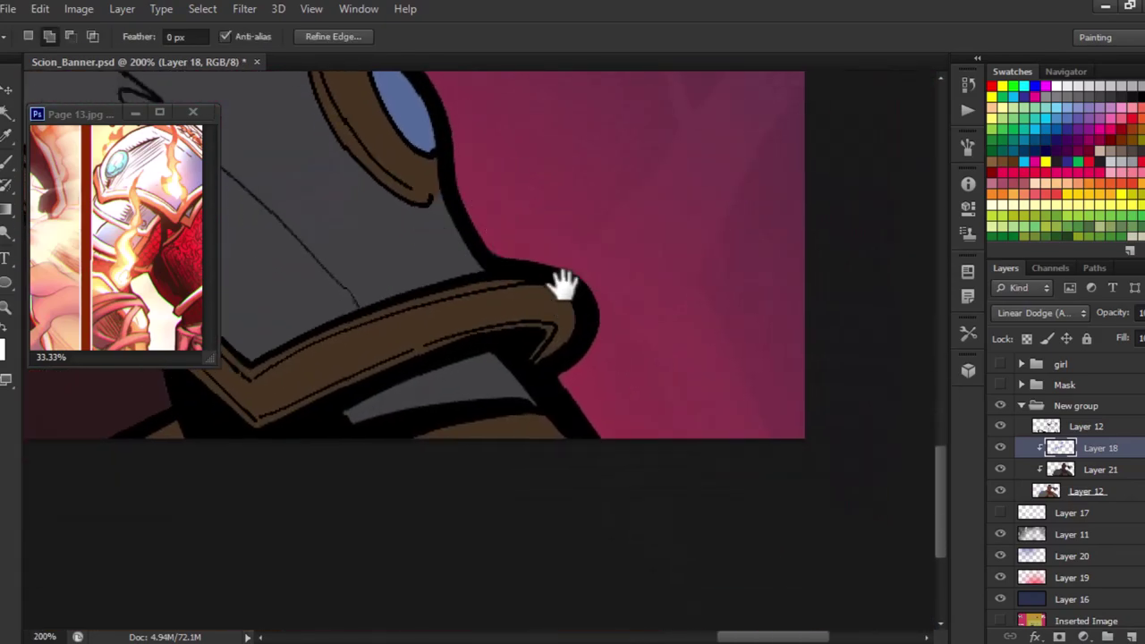
Brush blue light into the shoulder selection, then lasso the top edge of the head.
key("b")
left_click_drag(528, 266, 588, 383)
key("l")
scroll(542, 250, "up", 3)
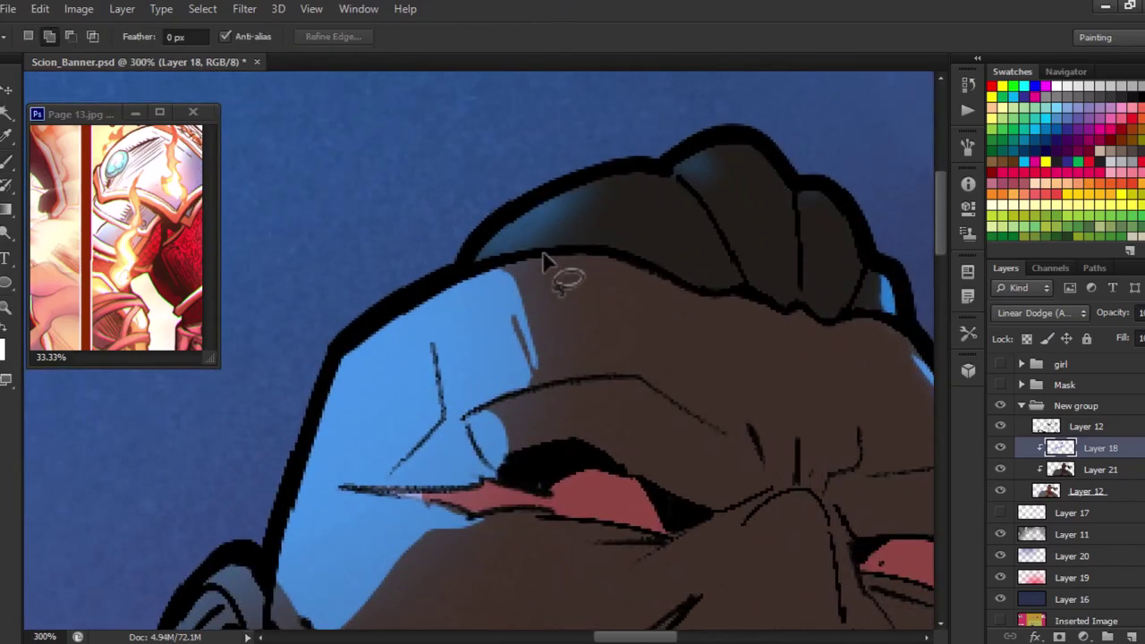
left_click_drag(604, 220, 710, 247)
scroll(711, 247, "down", 2)
scroll(605, 276, "down", 1)
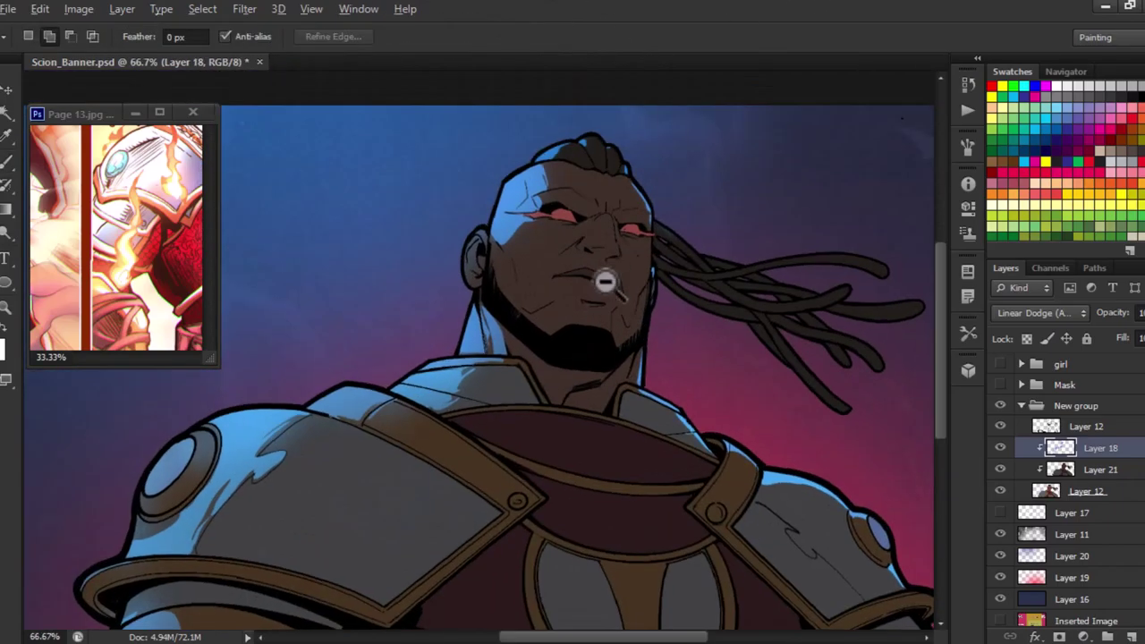
scroll(616, 252, "down", 1)
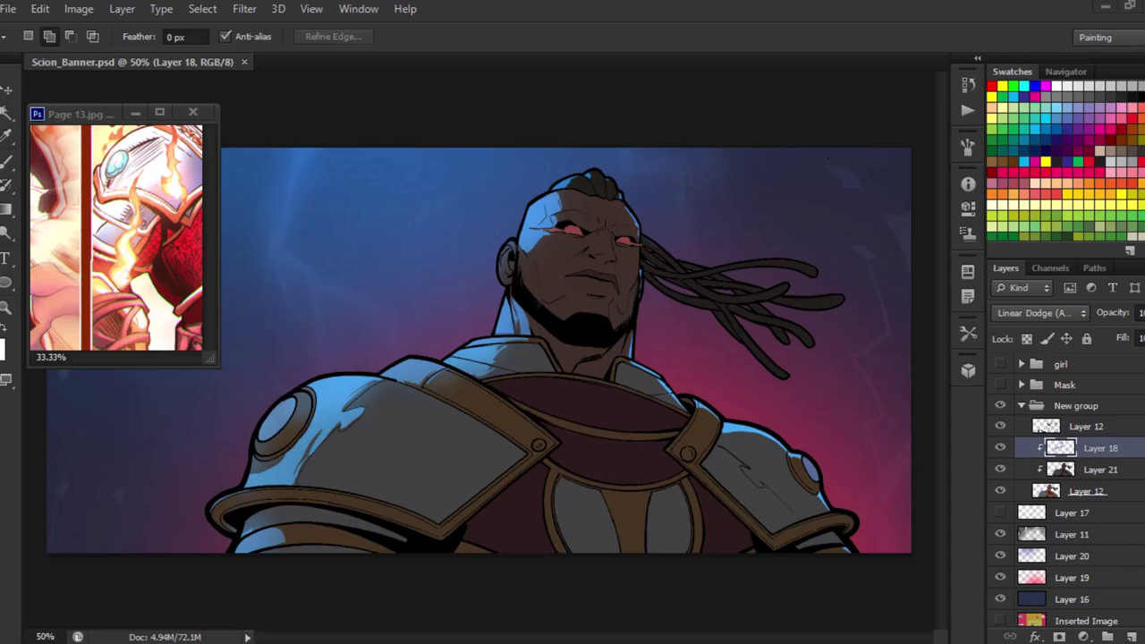
scroll(437, 260, "down", 1)
scroll(437, 260, "down", 2)
Browse the House of X comic pages in Picasa, then close the viewer.
scroll(444, 277, "down", 4)
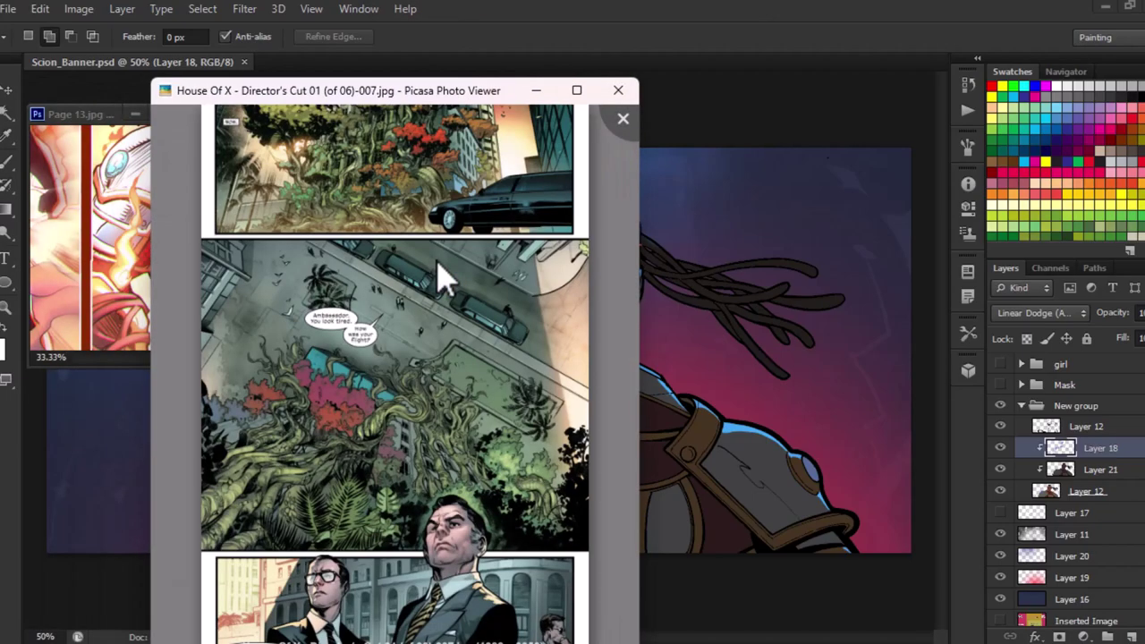
scroll(533, 380, "down", 1)
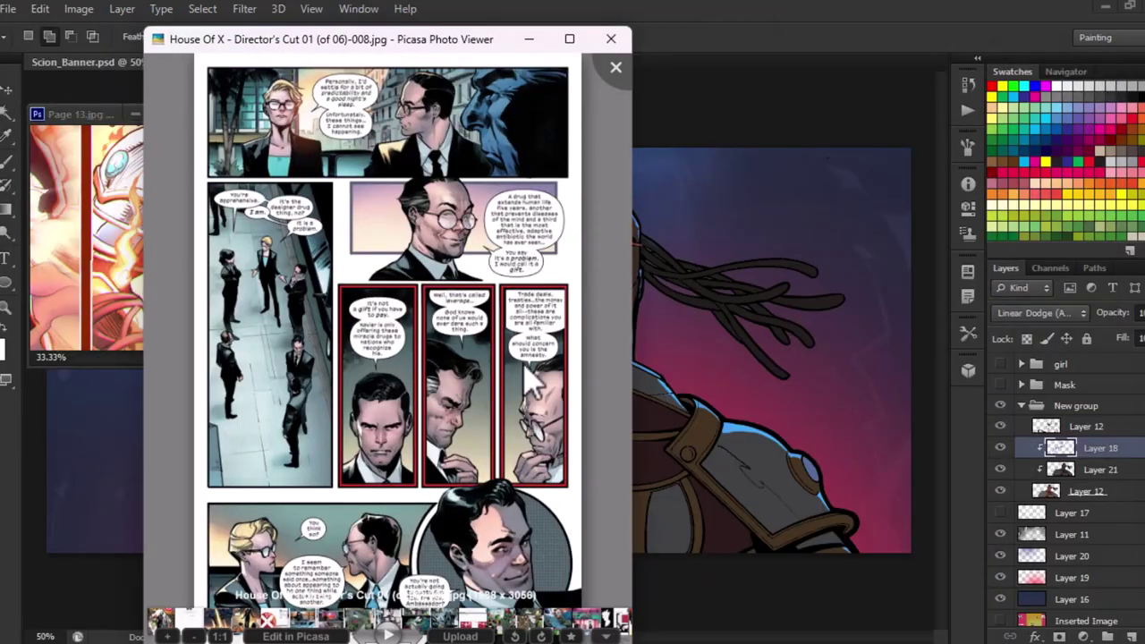
scroll(532, 380, "up", 3)
scroll(629, 531, "up", 2)
scroll(613, 199, "down", 2)
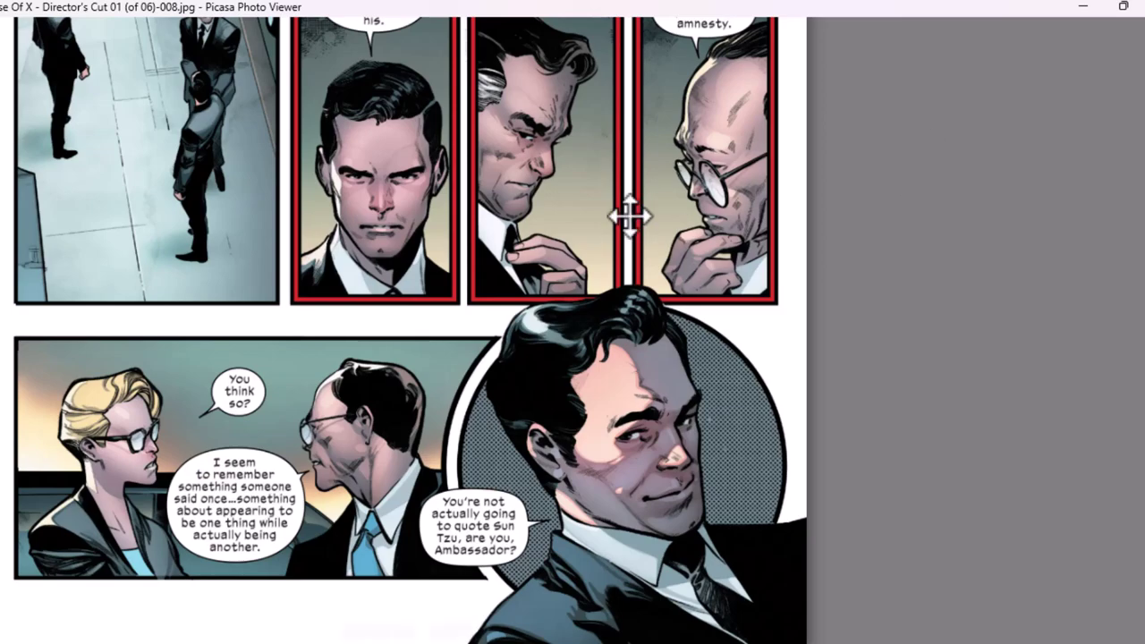
scroll(630, 215, "down", 3)
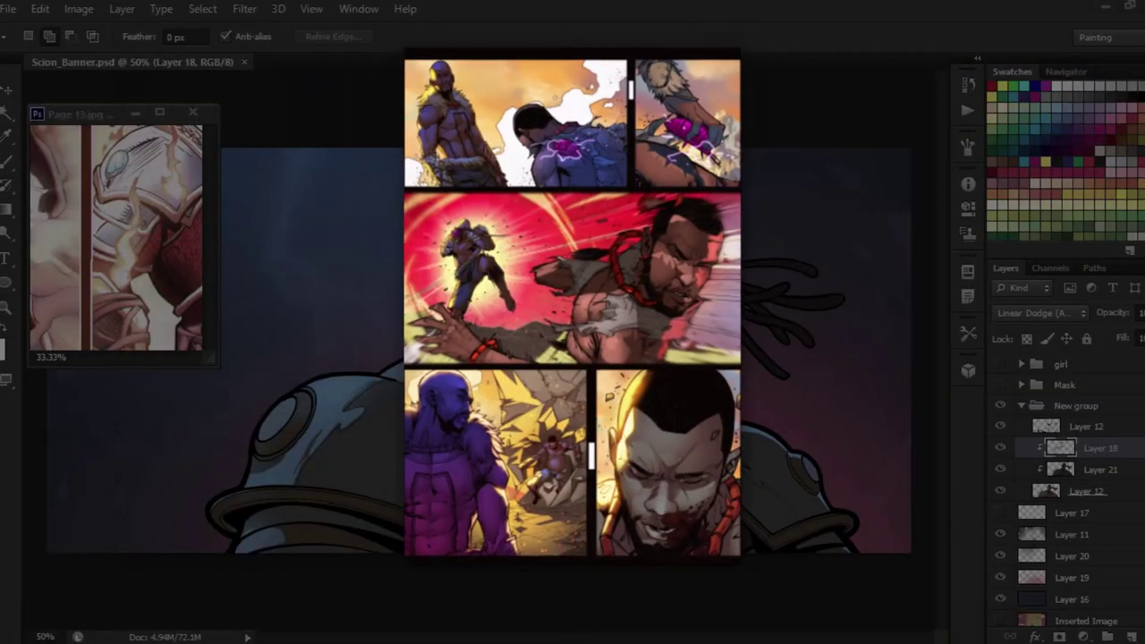
scroll(637, 278, "up", 3)
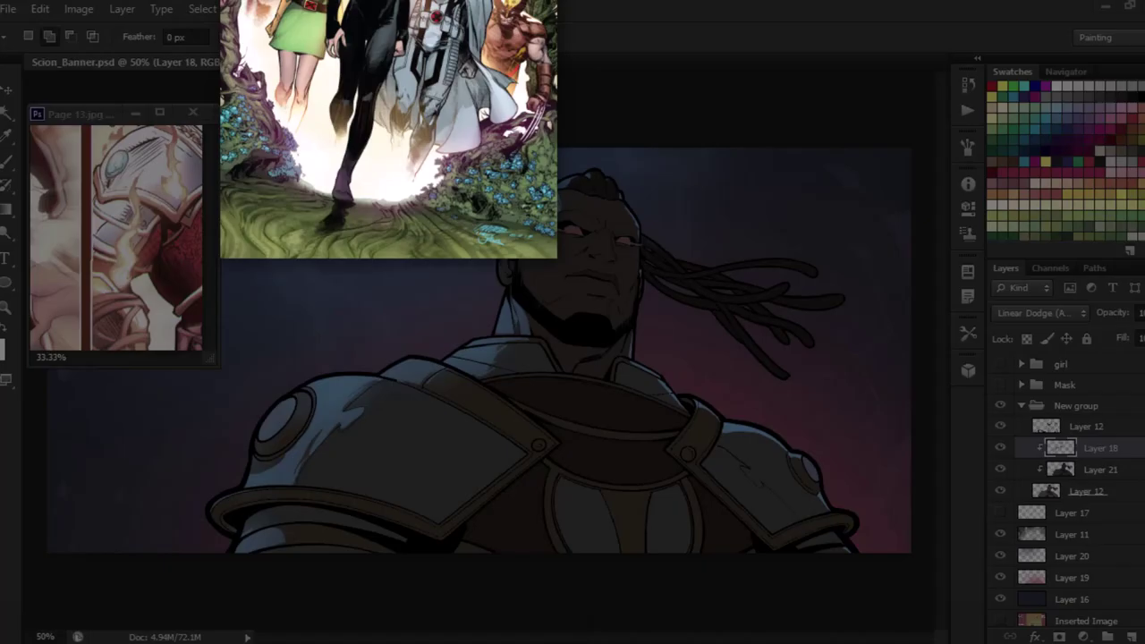
scroll(483, 299, "down", 2)
scroll(487, 302, "down", 3)
scroll(488, 302, "down", 2)
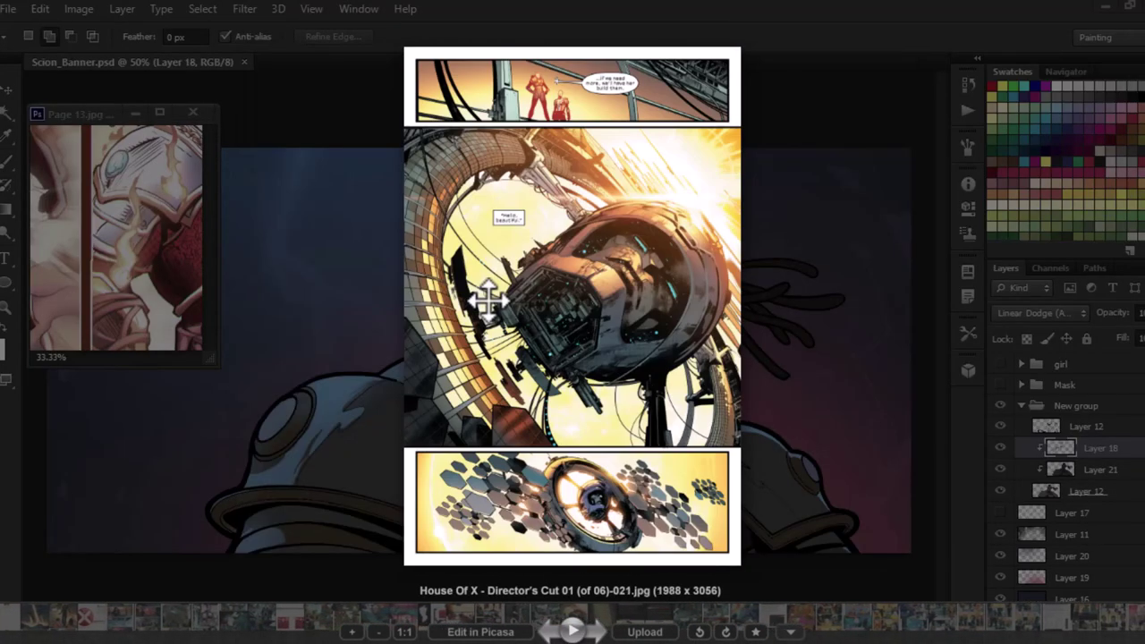
scroll(488, 299, "up", 3)
scroll(487, 300, "up", 3)
scroll(487, 300, "down", 3)
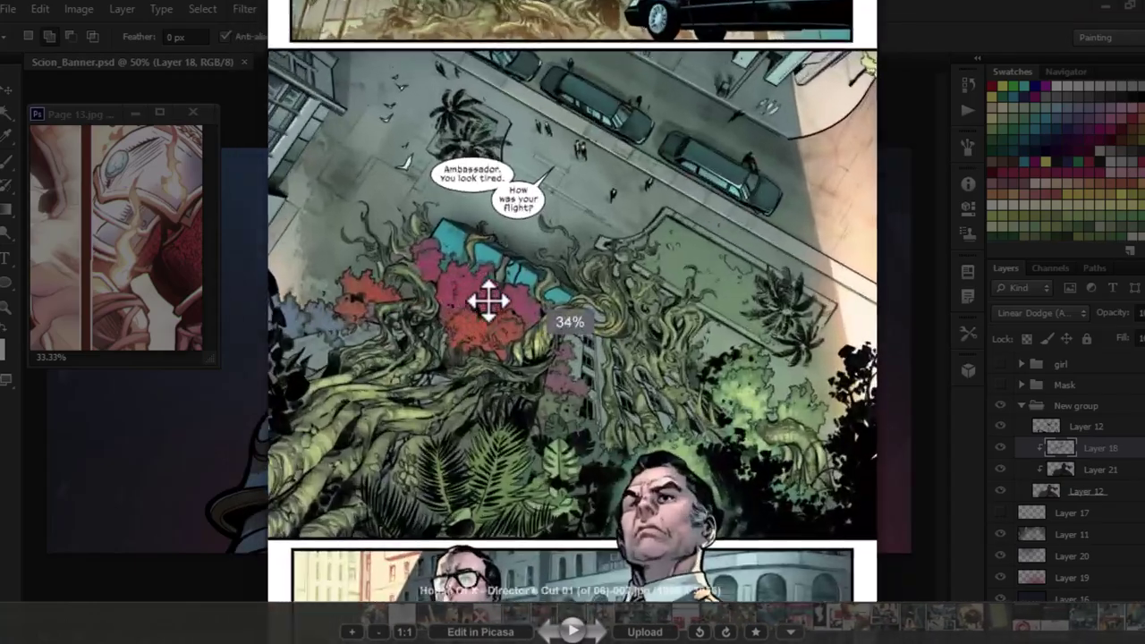
scroll(447, 383, "up", 3)
scroll(460, 353, "down", 3)
scroll(478, 155, "up", 2)
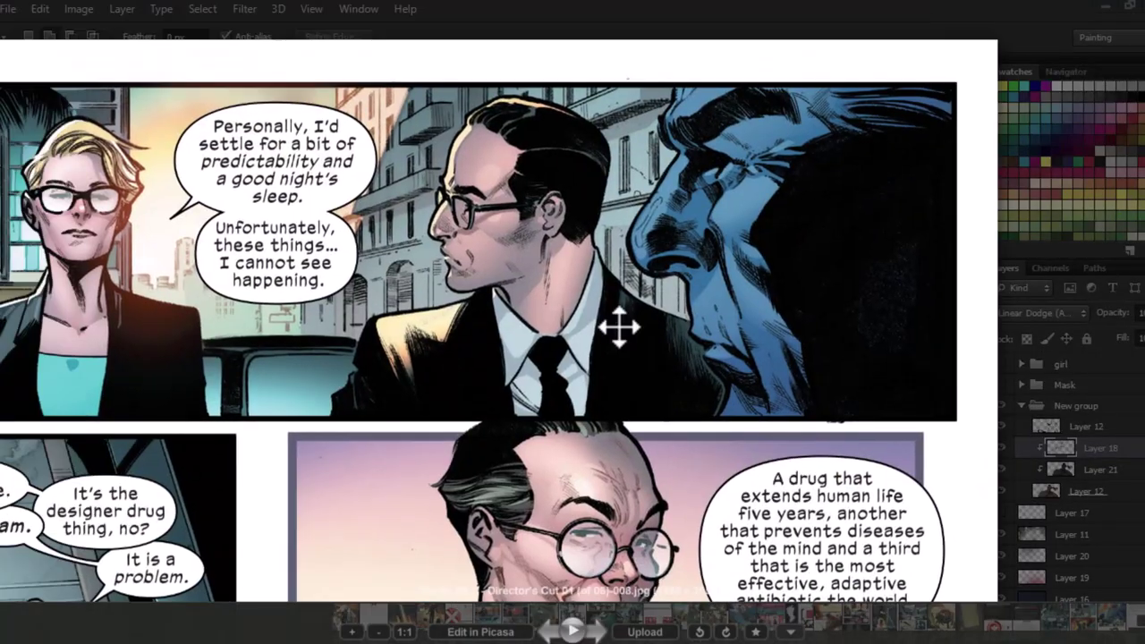
scroll(617, 325, "down", 2)
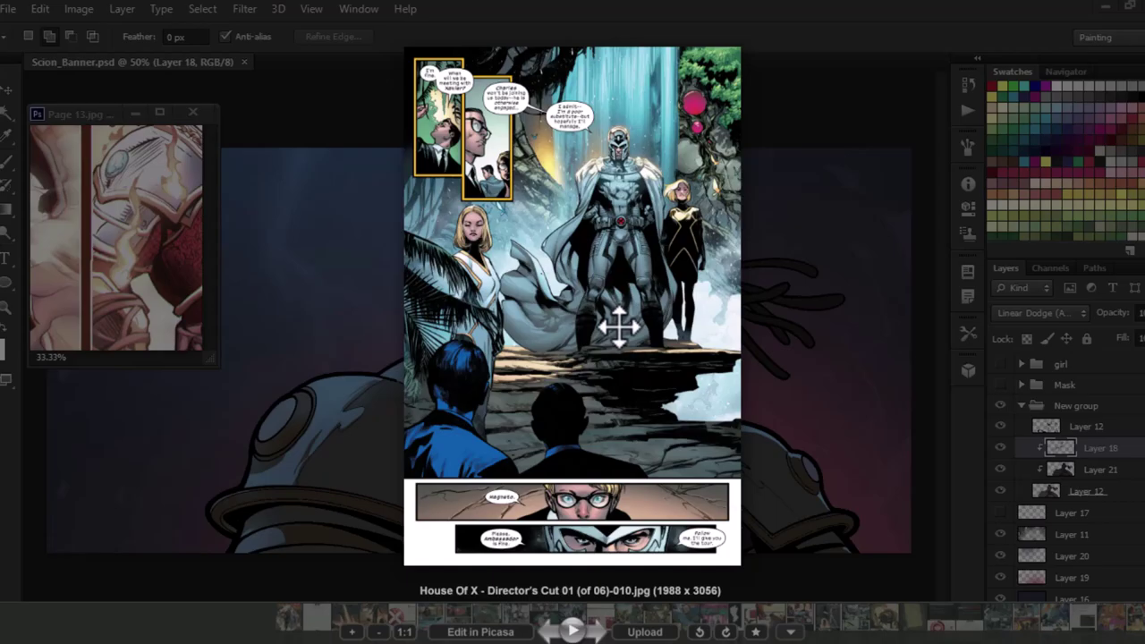
scroll(618, 327, "down", 1)
scroll(618, 327, "down", 6)
scroll(618, 326, "down", 10)
scroll(618, 327, "down", 4)
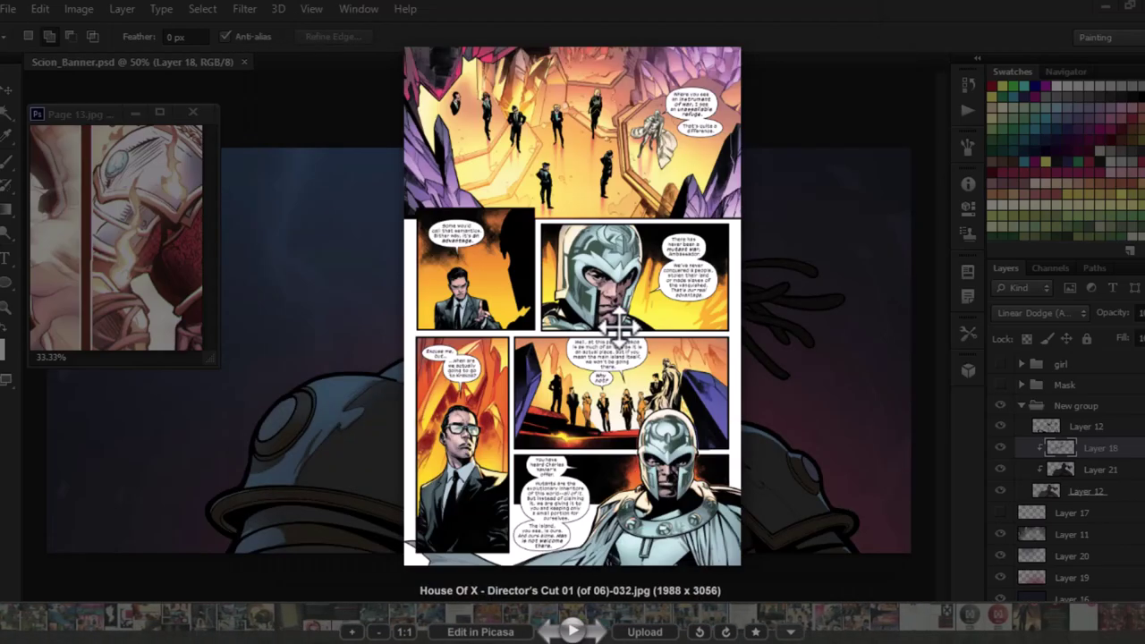
scroll(620, 327, "down", 2)
scroll(620, 327, "down", 5)
scroll(620, 327, "up", 2)
scroll(795, 56, "up", 2)
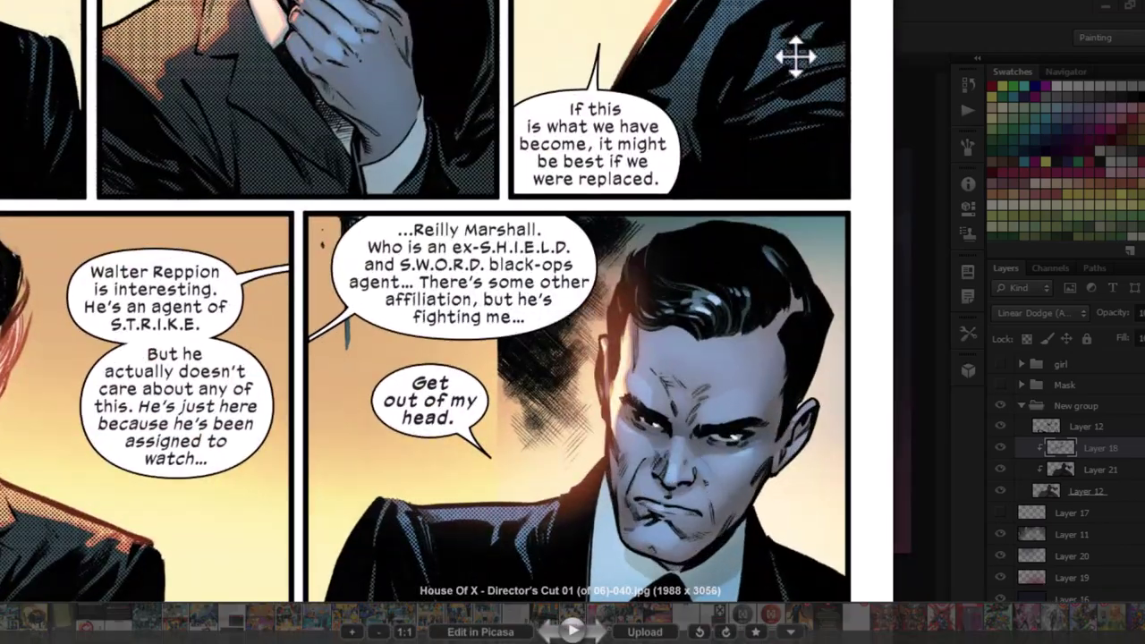
key("Escape")
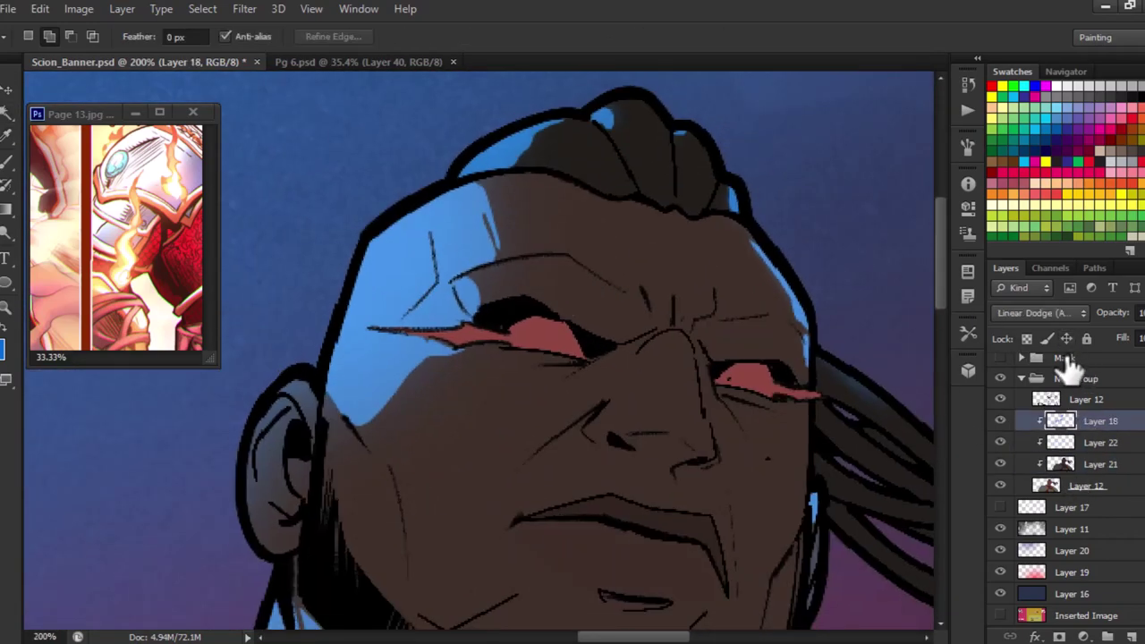
Choose the light layer's blend mode and lasso the rim of the giant's ear.
left_click(1036, 315)
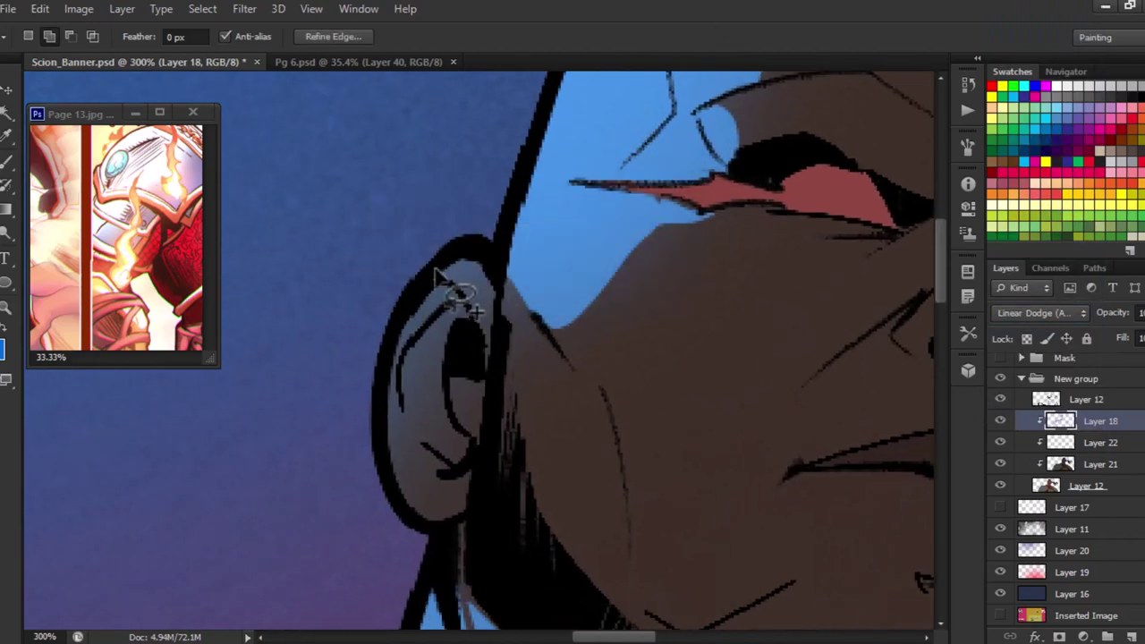
left_click_drag(439, 269, 432, 356)
key("b")
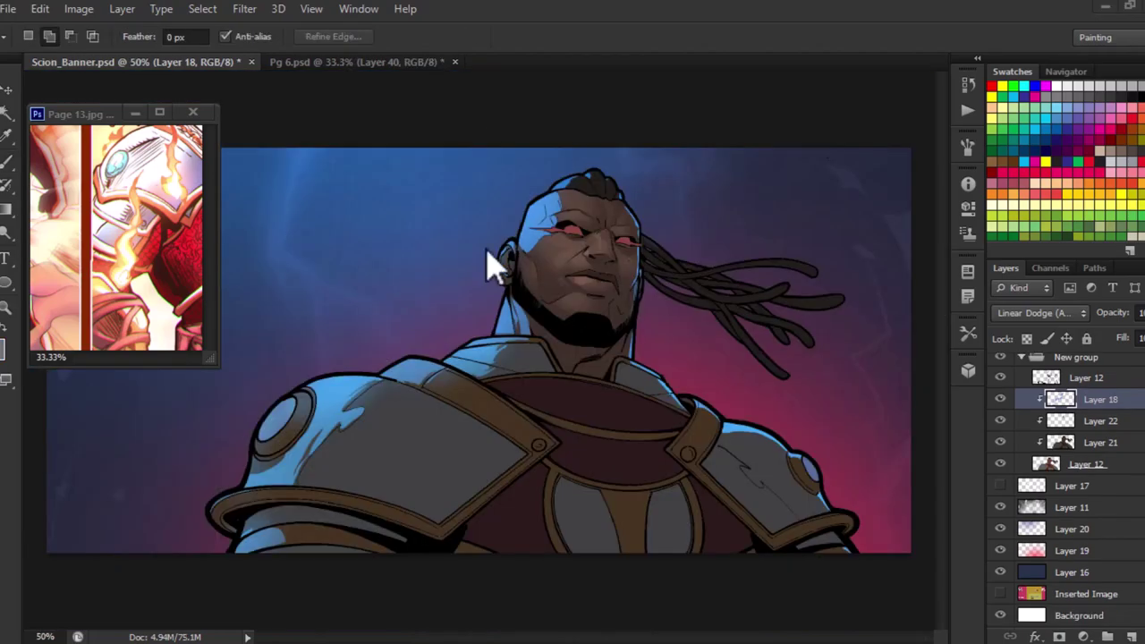
key("alt+bracketleft")
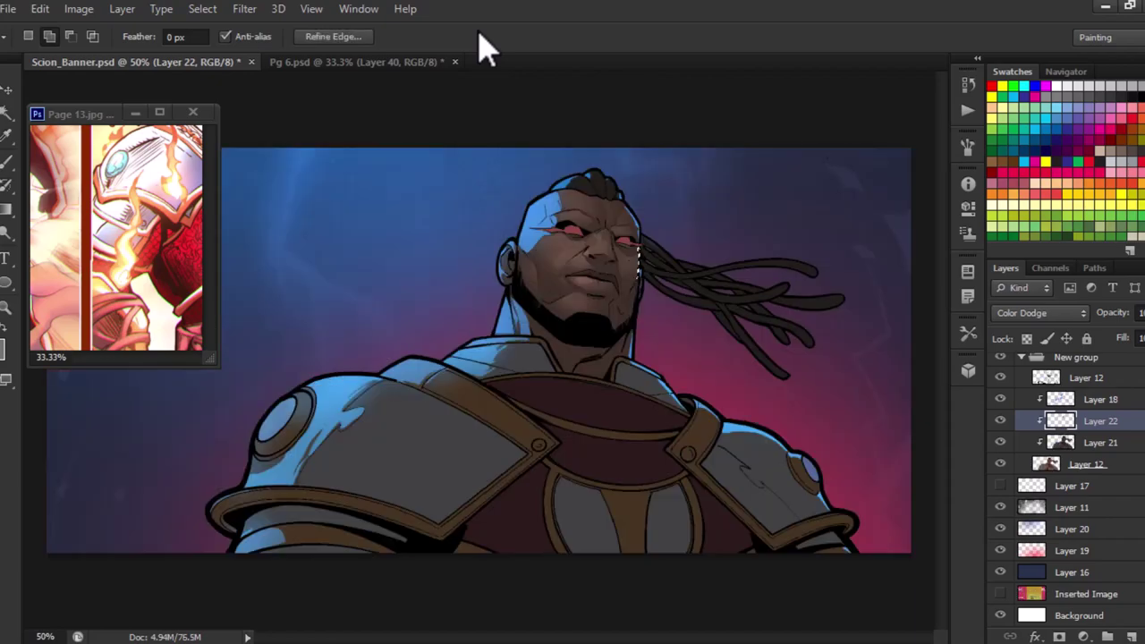
key("alt+bracketright")
Paint a soft highlight on the left shoulder armour with a soft brush, then undo it.
scroll(572, 362, "up", 3)
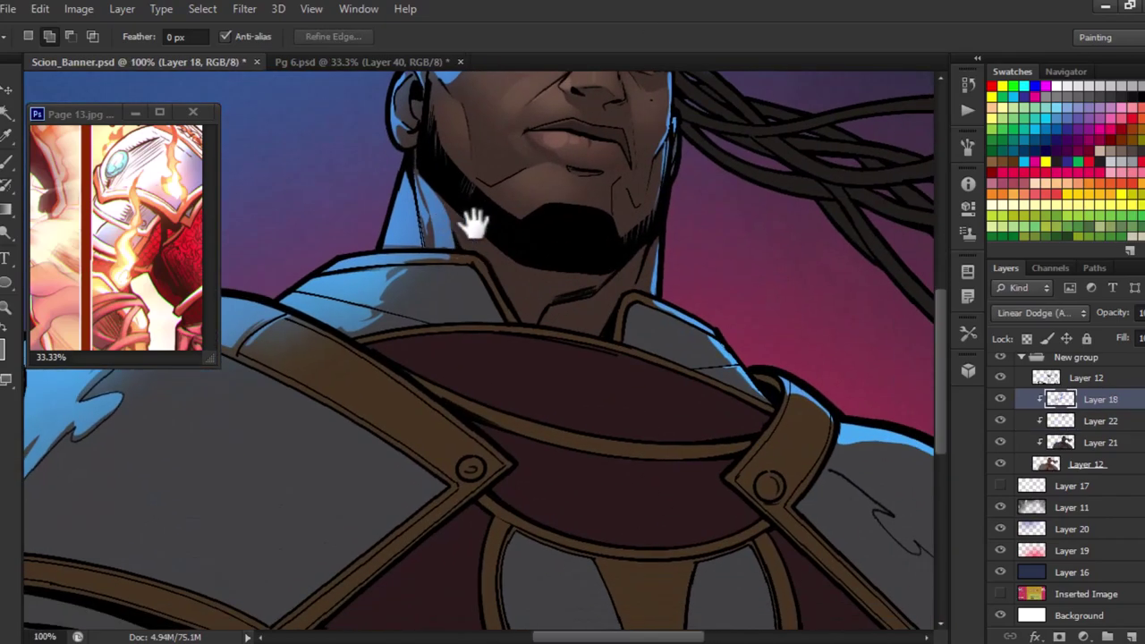
scroll(596, 268, "up", 2)
scroll(443, 350, "down", 3)
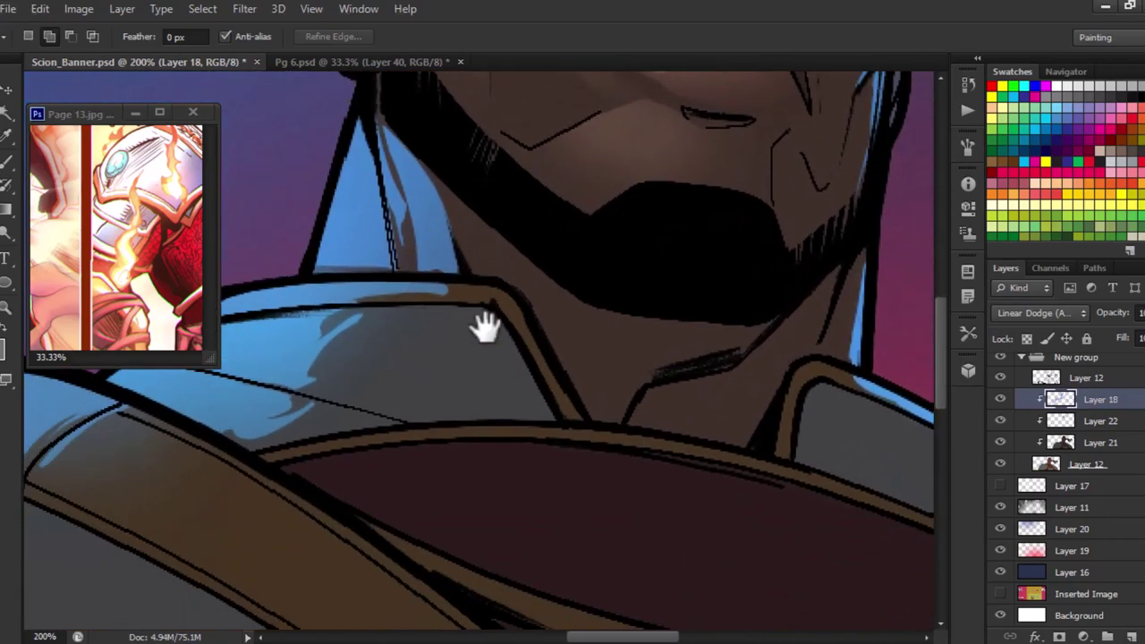
key("b")
right_click(78, 212)
key("Escape")
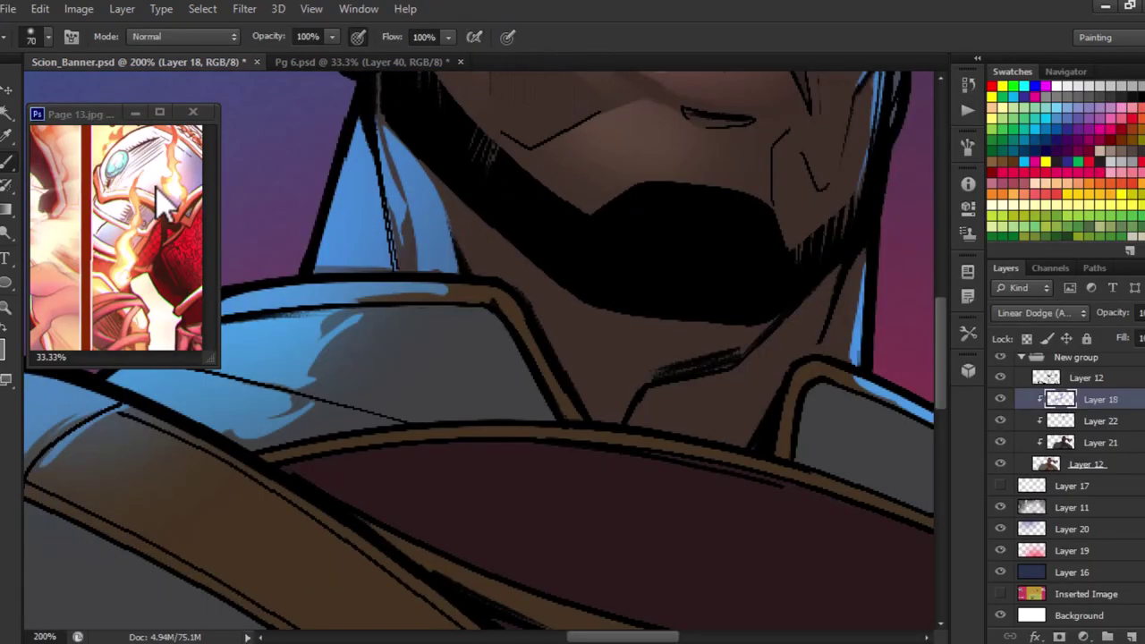
scroll(441, 164, "up", 3)
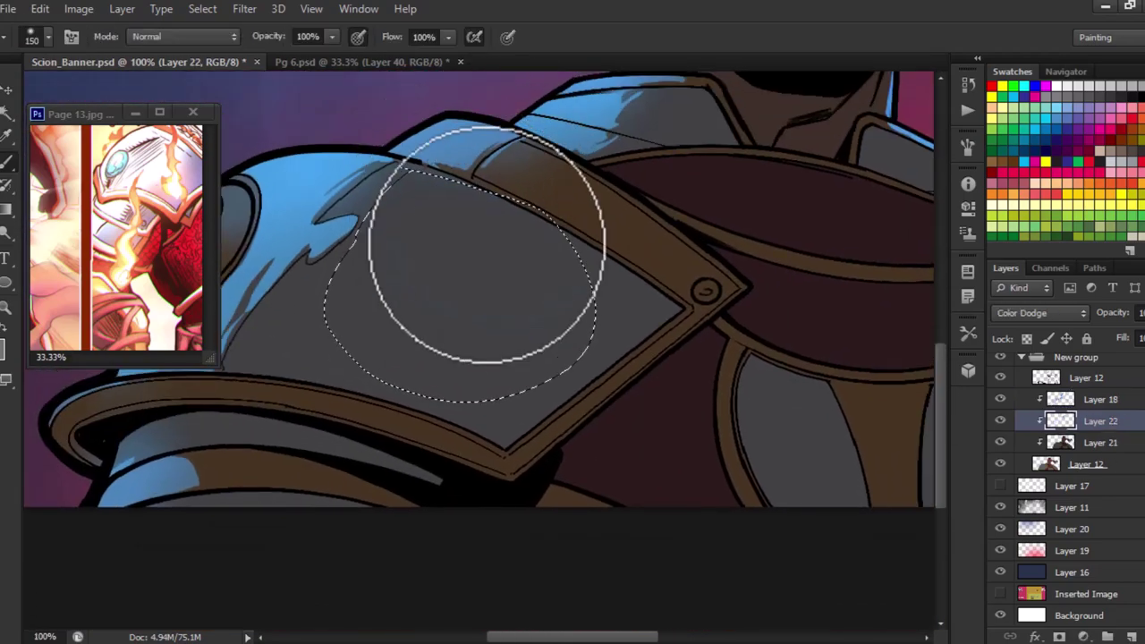
left_click(487, 244)
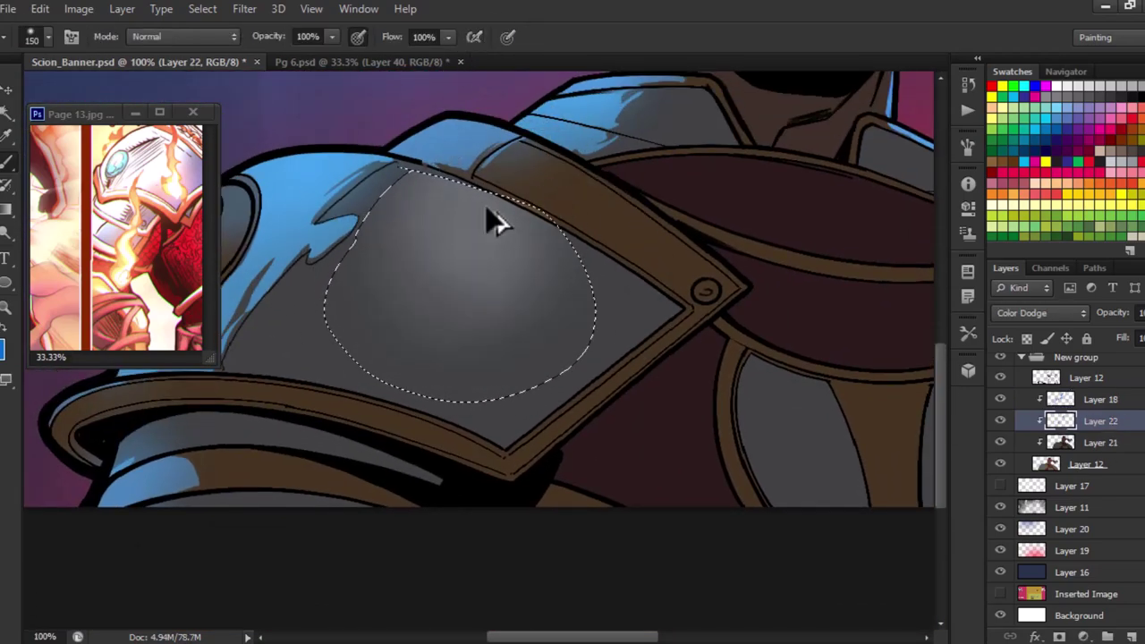
key("ctrl+z")
scroll(490, 224, "down", 2)
scroll(409, 205, "up", 4)
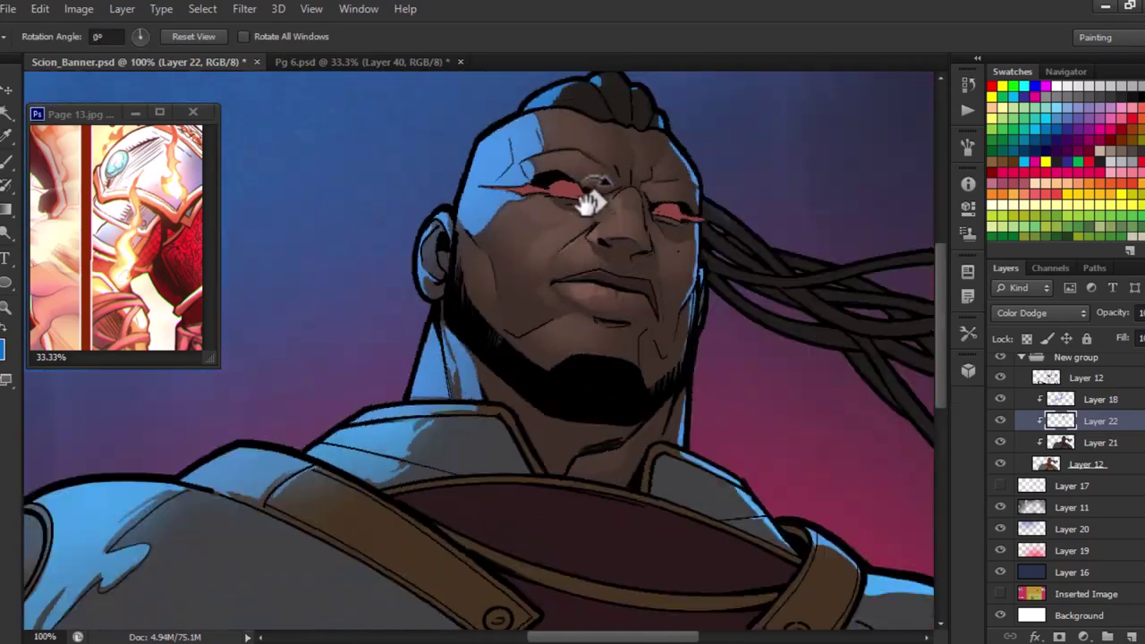
Lasso the left shoulder armour plate and brush a soft brightening sheen into it.
left_click(415, 366)
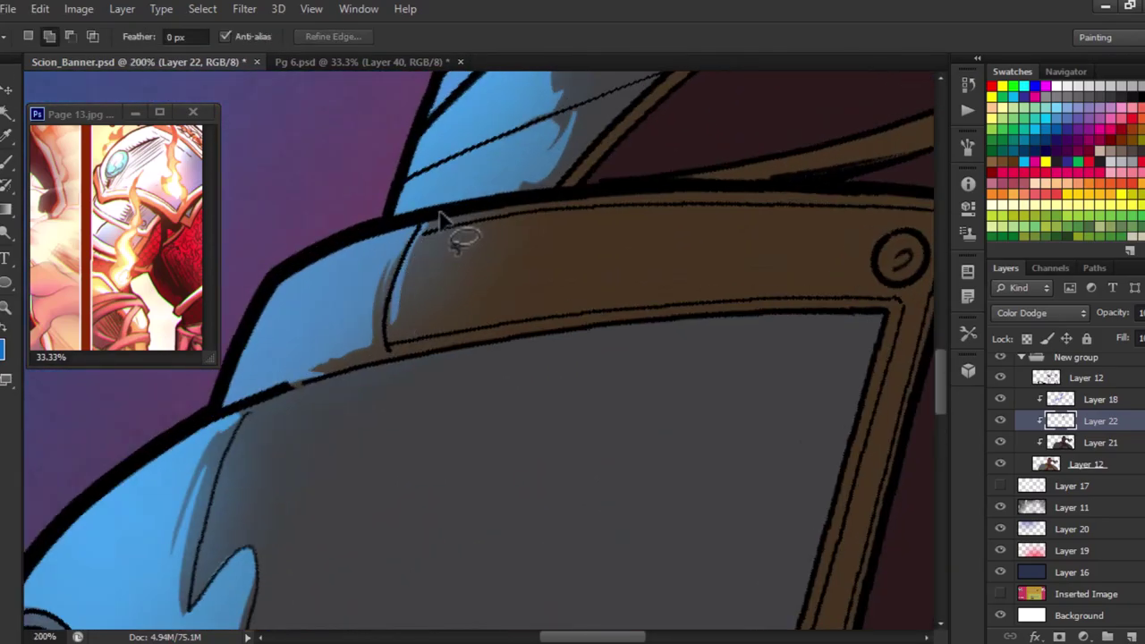
mouse_move(428, 171)
left_mouse_down()
mouse_move(454, 306)
mouse_move(490, 243)
left_mouse_up()
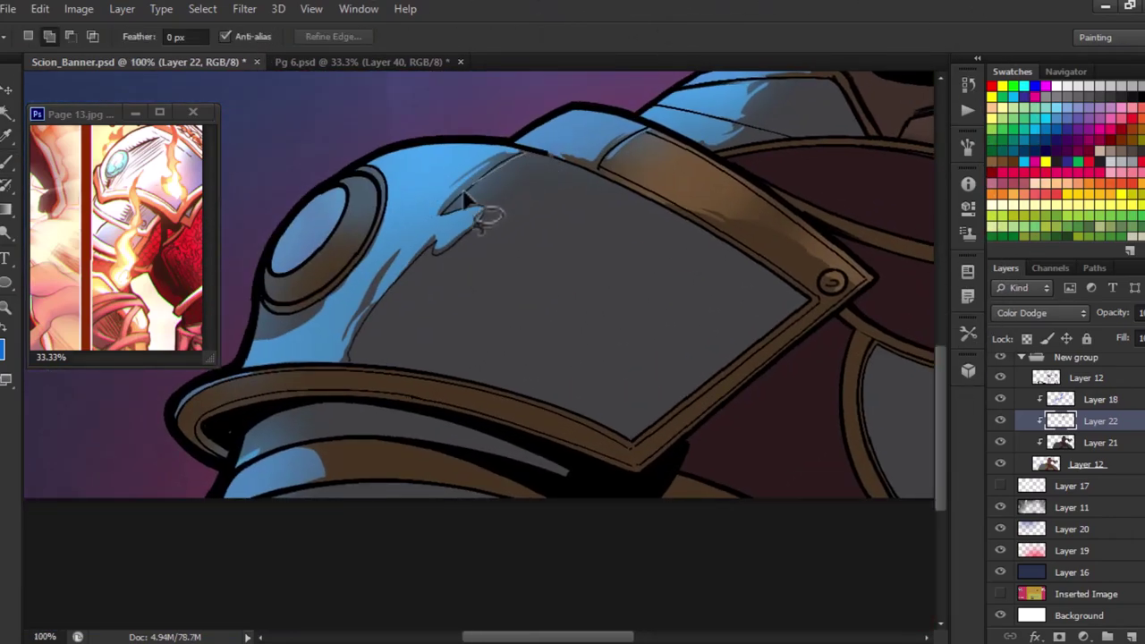
mouse_move(465, 199)
left_mouse_down()
mouse_move(542, 167)
mouse_move(391, 205)
mouse_move(389, 312)
mouse_move(477, 347)
mouse_move(472, 264)
left_mouse_up()
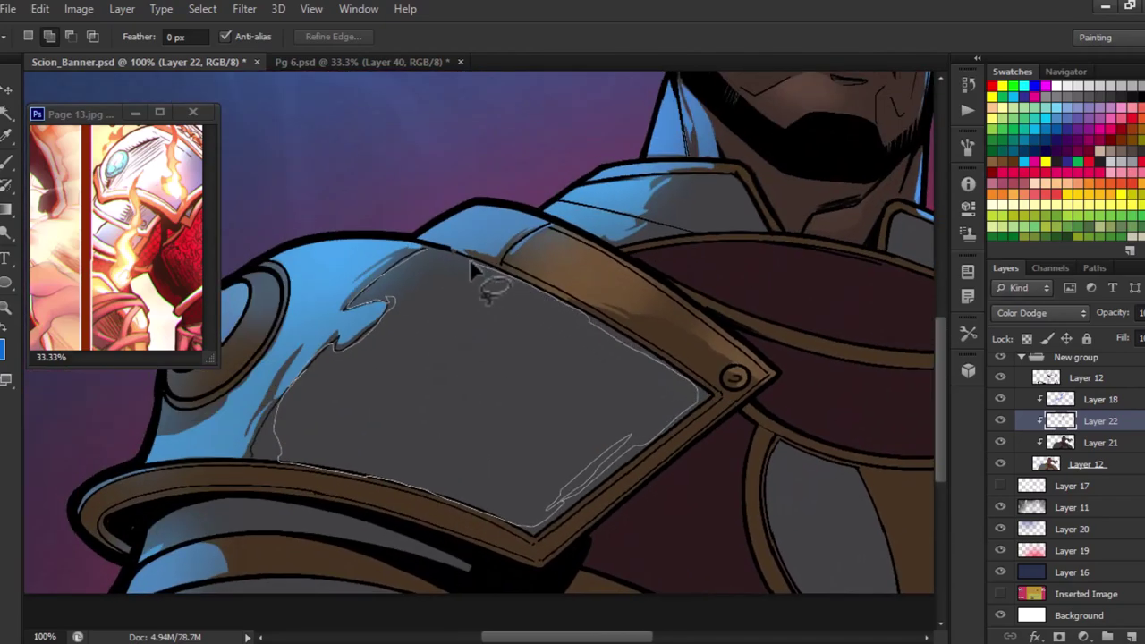
key("b")
left_click_drag(557, 304, 600, 256)
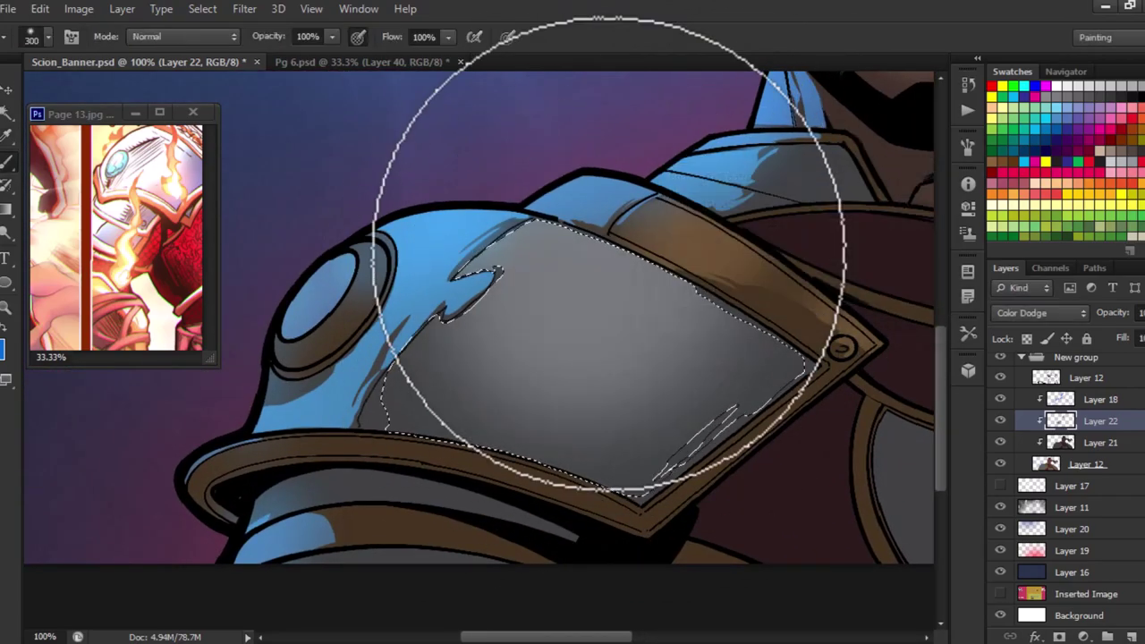
key("ctrl+d")
Brighten two edge strips on the plate with Brightness/Contrast.
key("l")
left_click_drag(599, 209, 528, 204)
key("Return")
key("ctrl+d")
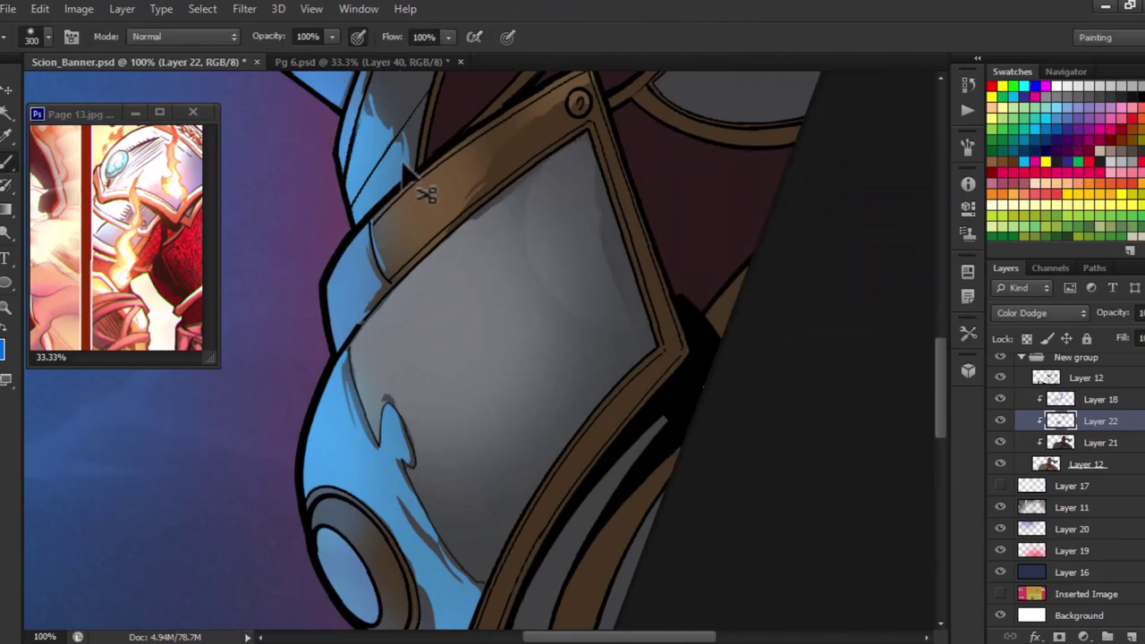
left_click_drag(389, 335, 491, 251)
left_click_drag(438, 281, 391, 333)
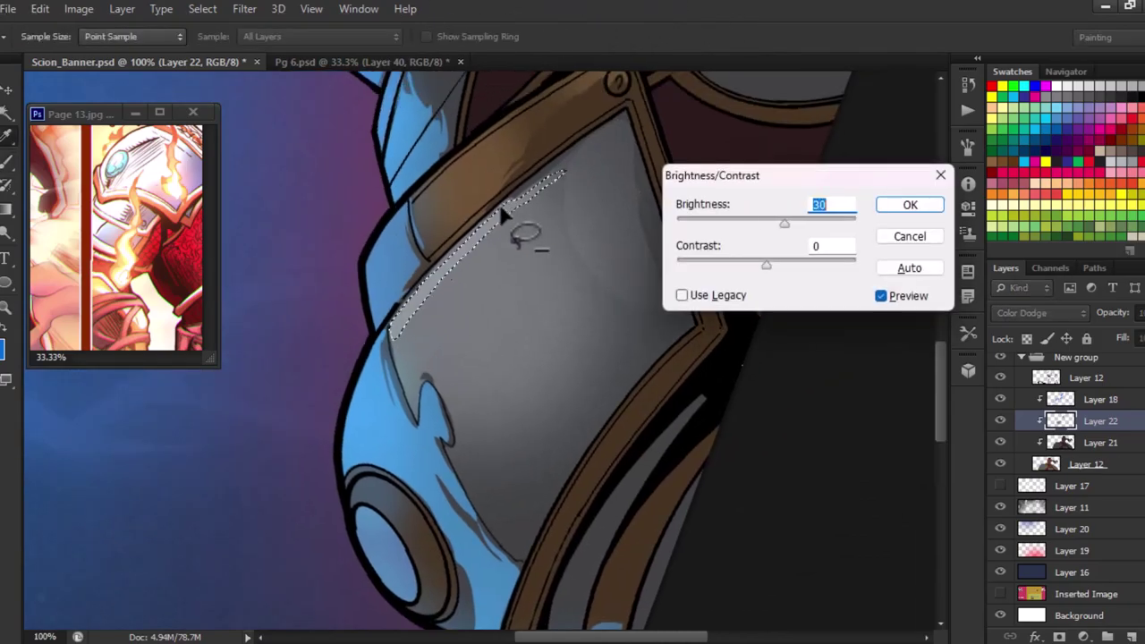
key("Return")
key("ctrl+d")
Select a patch of the gold strap and lighten it with highlights.
left_click_drag(497, 276, 518, 383)
left_click_drag(566, 293, 575, 390)
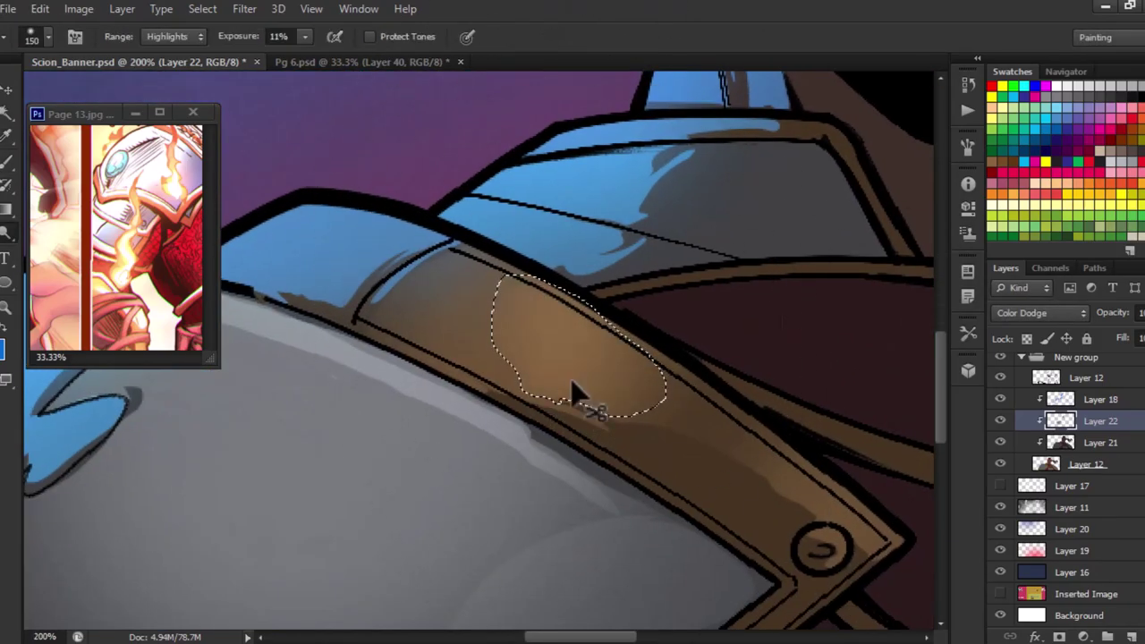
key("ctrl+d")
left_click_drag(394, 341, 407, 375)
key("b")
mouse_move(465, 347)
left_mouse_down()
mouse_move(409, 332)
mouse_move(511, 319)
left_mouse_up()
Paint grey over the shoulder armour beside the collar and neck.
key("ctrl+minus")
key("ctrl+minus")
key("ctrl+plus")
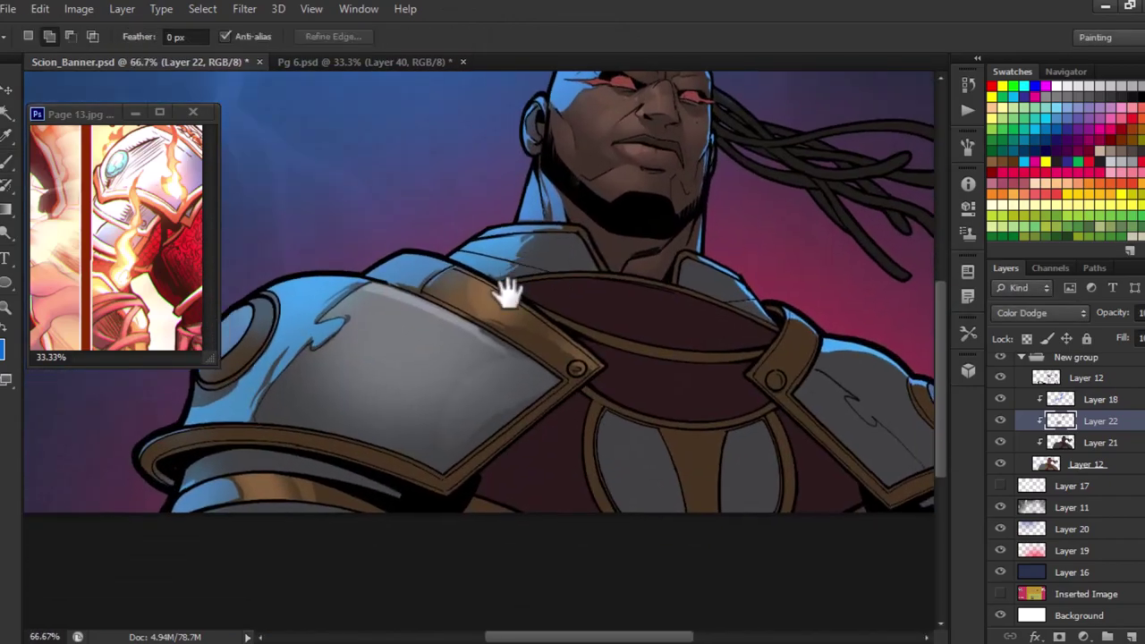
key("ctrl+plus")
key("l")
key("b")
left_click_drag(458, 285, 472, 307)
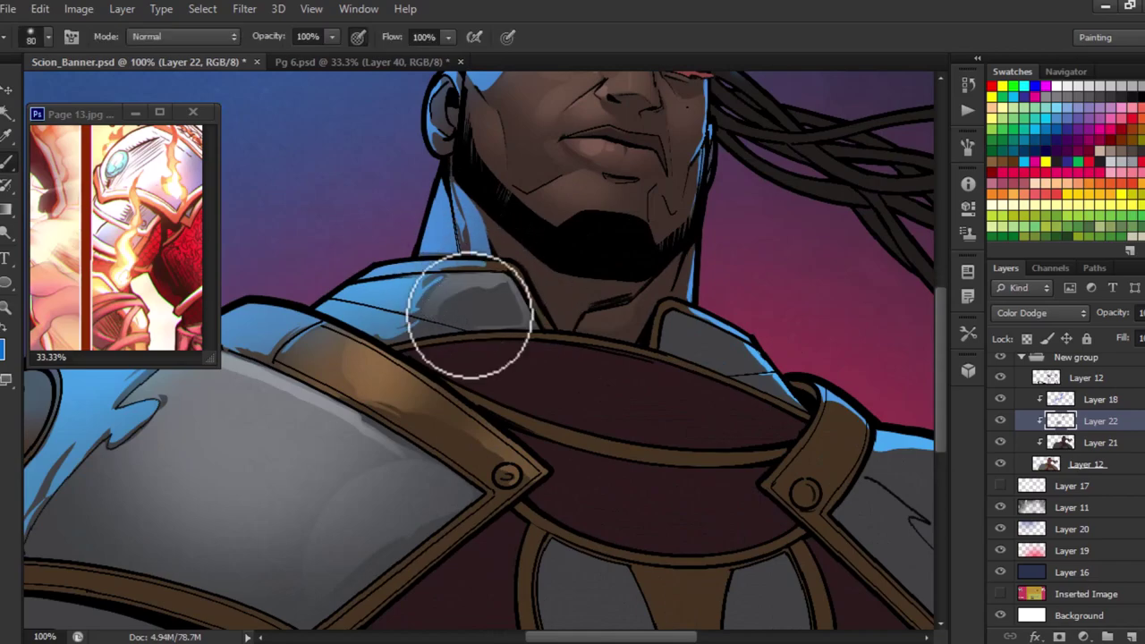
key("ctrl+plus")
key("l")
key("b")
left_click_drag(514, 269, 498, 243)
key("ctrl+minus")
key("ctrl+minus")
key("ctrl+minus")
Select the chest plate area on Layer 21.
key("l")
key("ctrl+plus")
key("alt+bracketleft")
key("w")
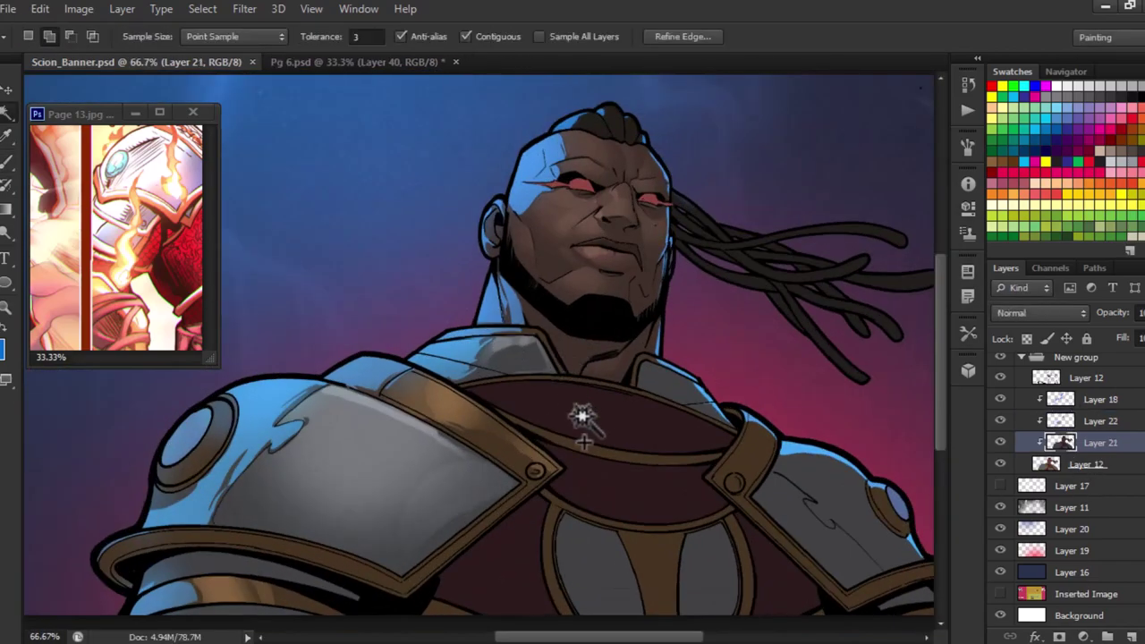
key("l")
scroll(434, 601, "down", 3)
left_click(435, 537)
scroll(435, 537, "up", 2)
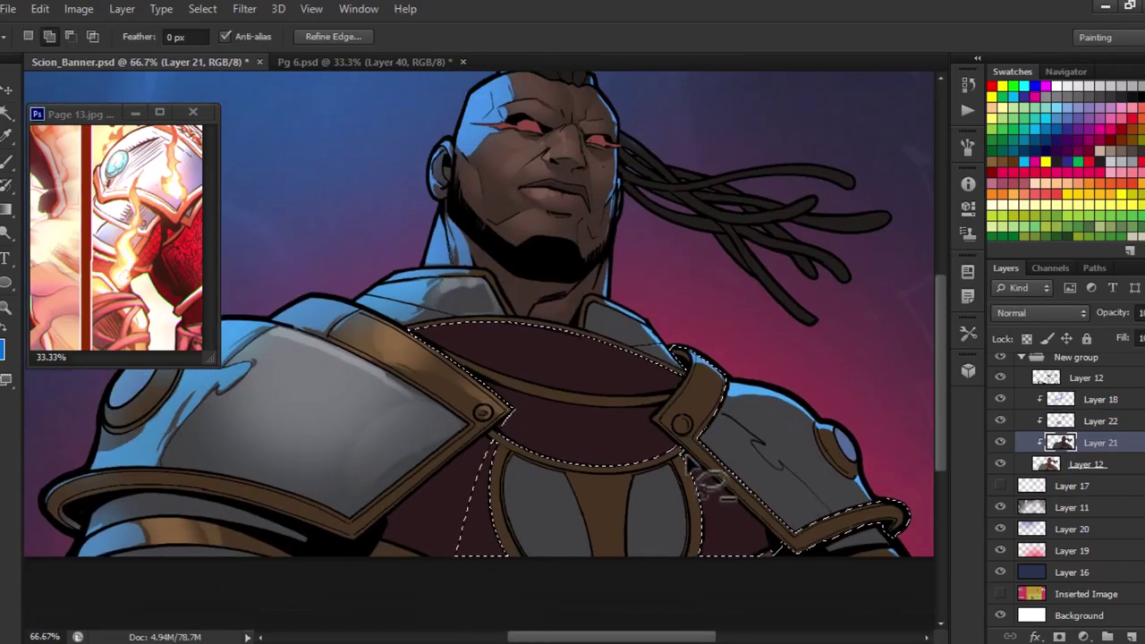
left_click(716, 486)
Switch to Layer 22 and trim the chest selection across the upper chest.
left_click(1100, 420)
key("b")
left_click_drag(504, 427, 483, 398)
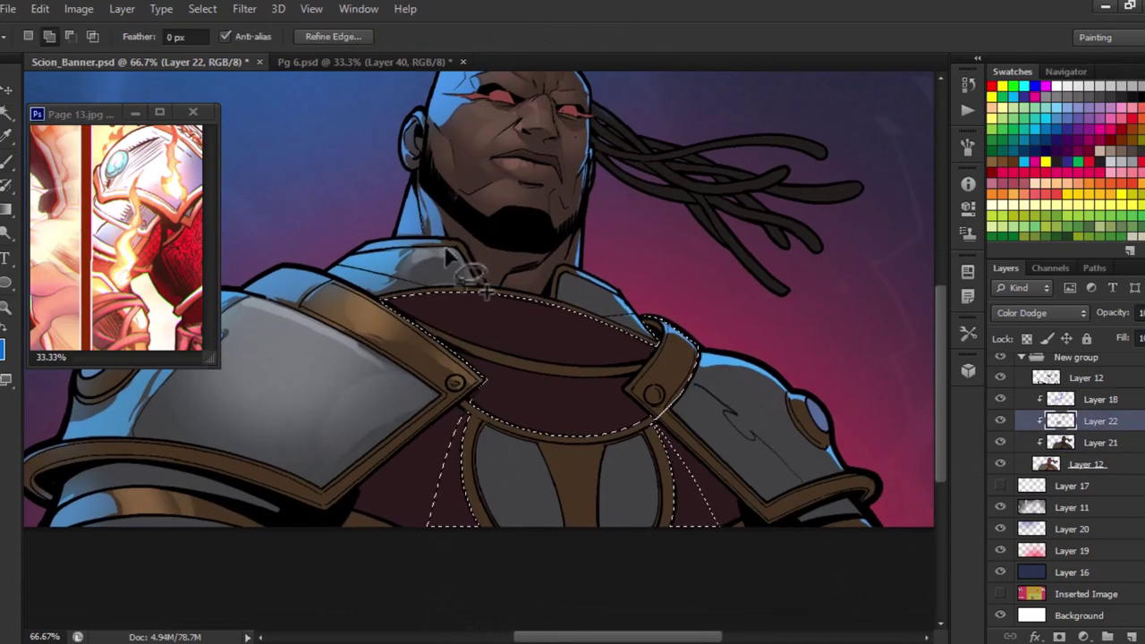
left_click_drag(439, 275, 506, 356)
left_click_drag(637, 314, 640, 318)
key("b")
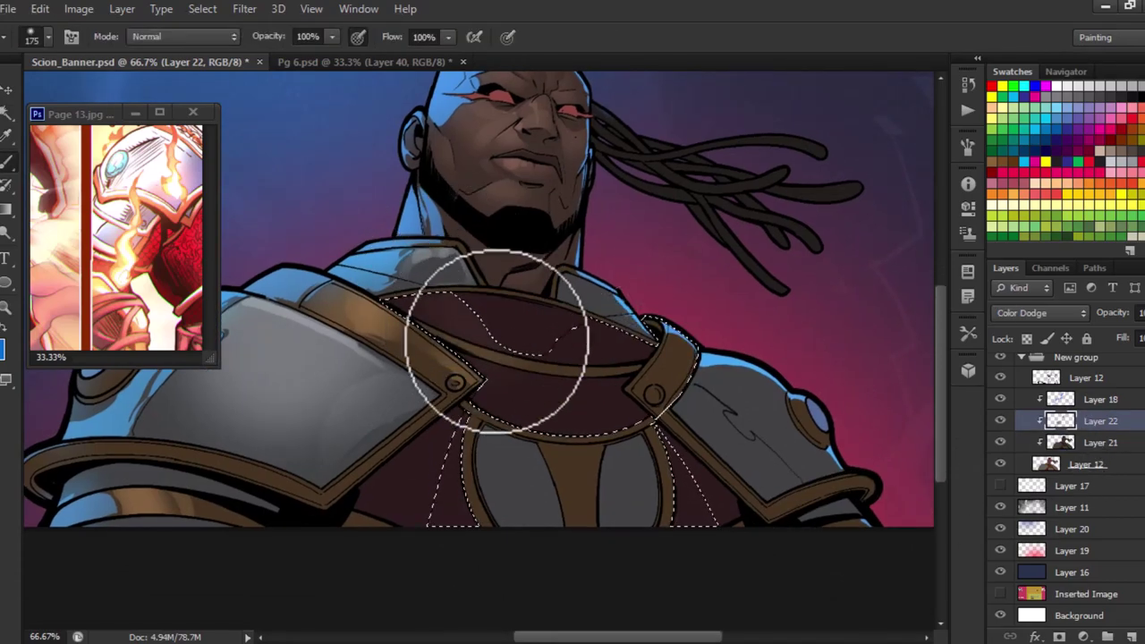
key("l")
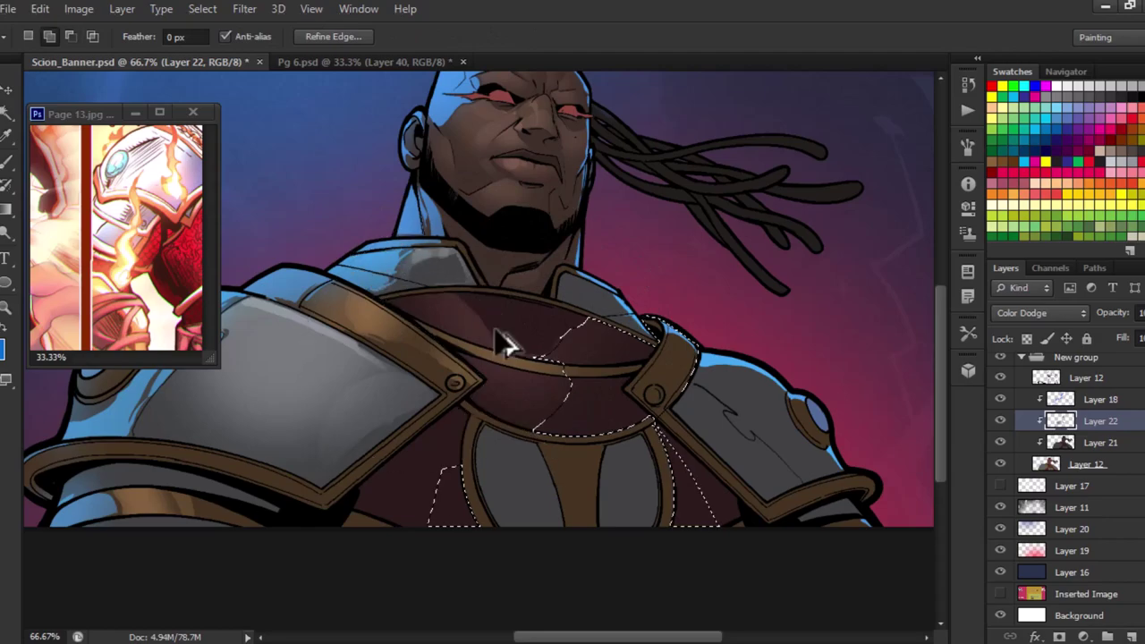
left_click_drag(557, 405, 553, 401)
Pick a new colour and paint a lighter sheen across the upper chest plate.
key("b")
left_click(5, 349)
key("Return")
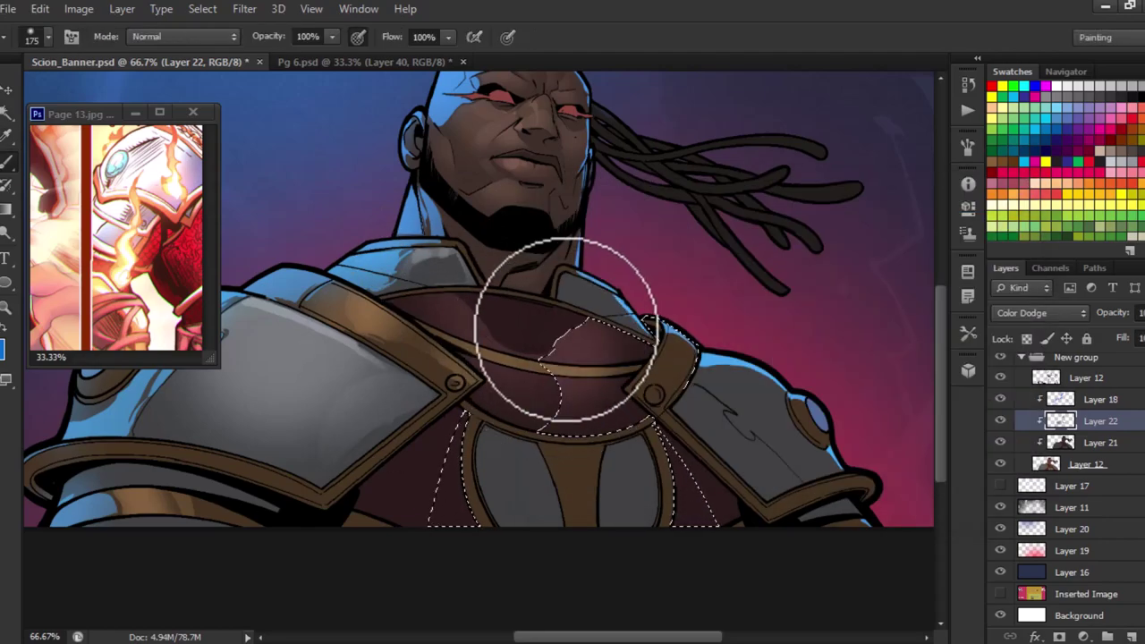
left_click_drag(472, 486, 442, 389)
Select part of the chest plate along the gold chest strap.
key("l")
left_click(511, 307, "ctrl")
left_click_drag(483, 323, 501, 382)
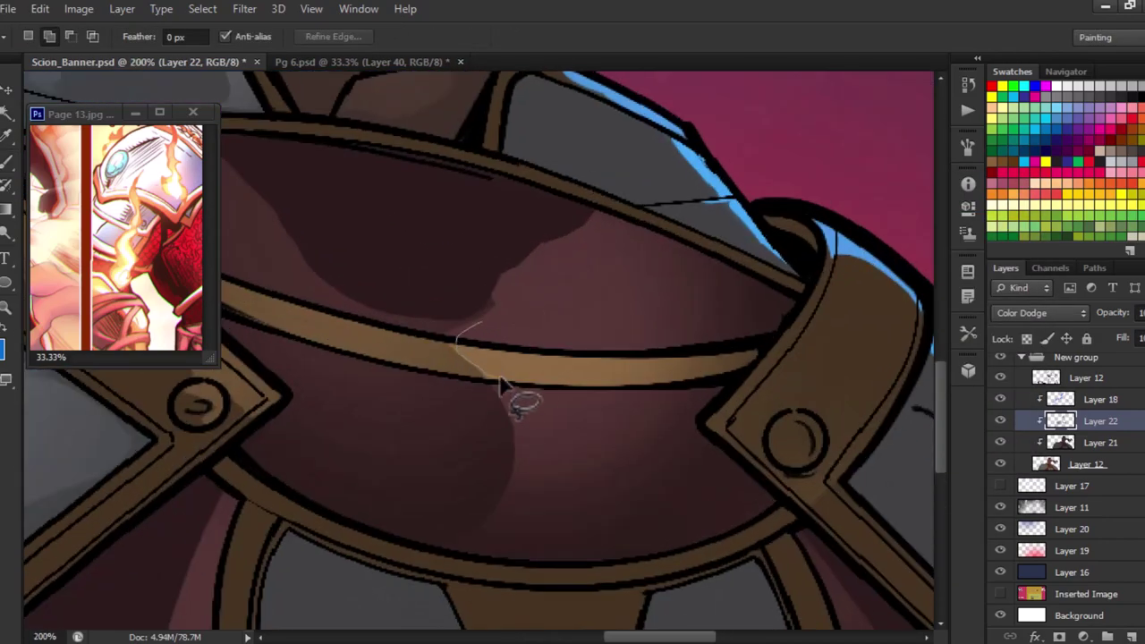
key("ctrl+minus")
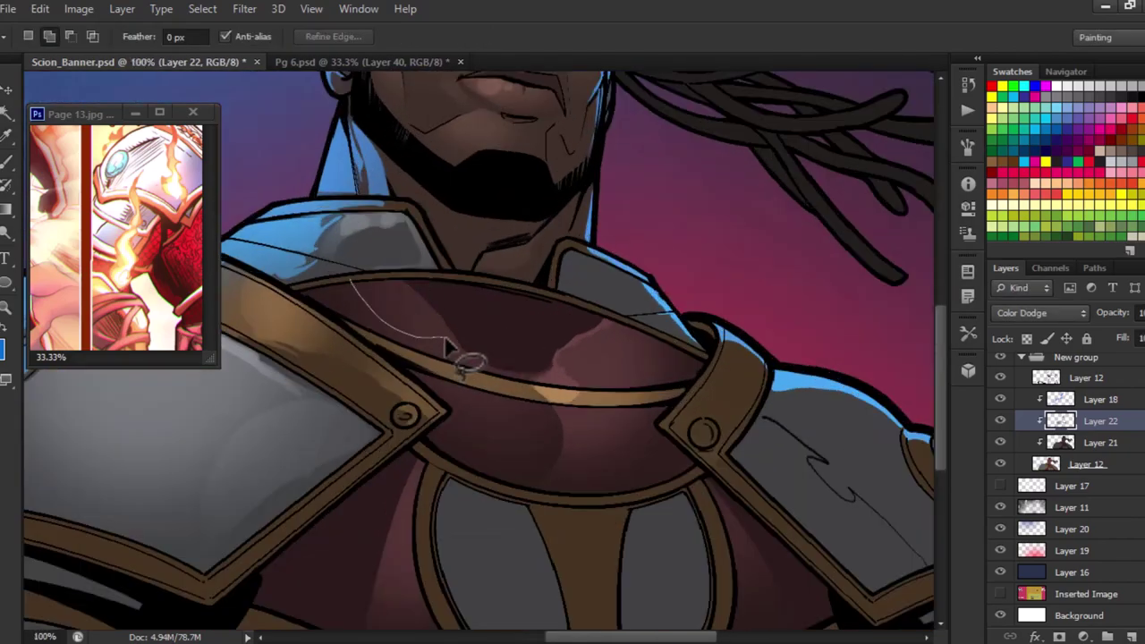
left_click_drag(450, 338, 357, 276)
Fit the banner on screen and pan the reference page up to the head.
key("Return")
key("b")
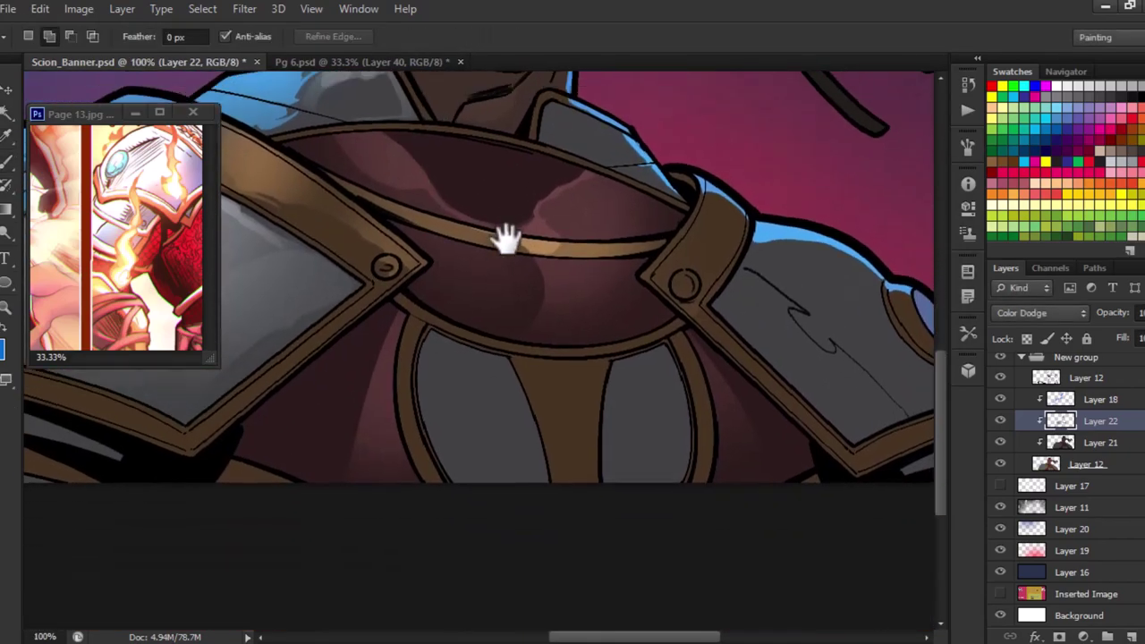
key("ctrl+0")
left_click_drag(134, 197, 181, 302)
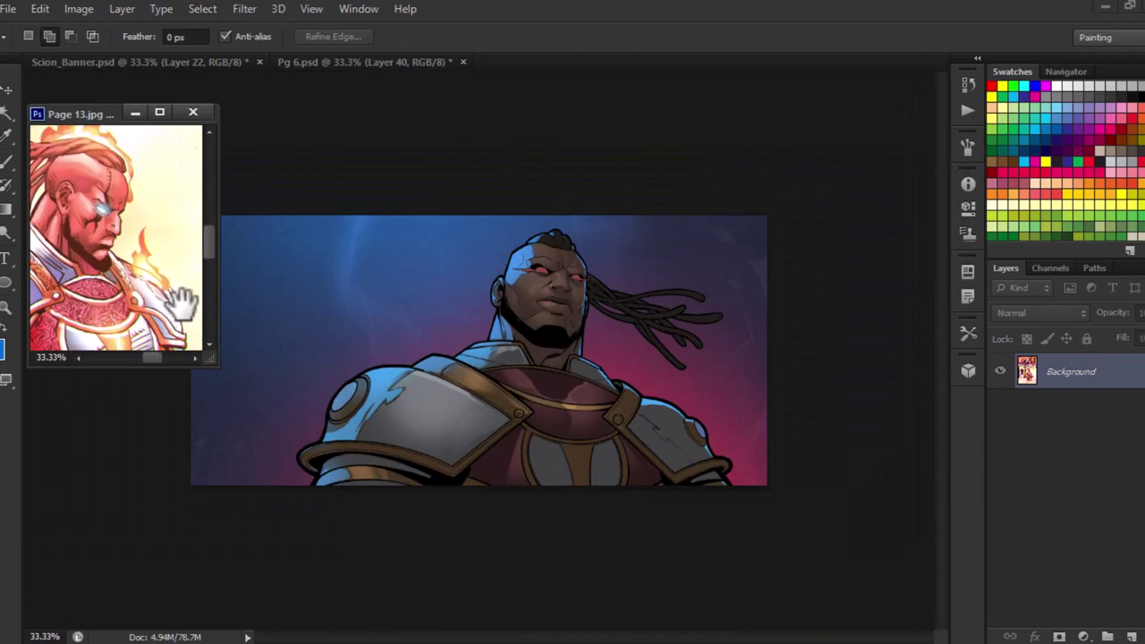
Zoom the banner to 50% and Magic Wand-select the chest plate on Layer 21.
left_click(559, 416)
key("ctrl+plus")
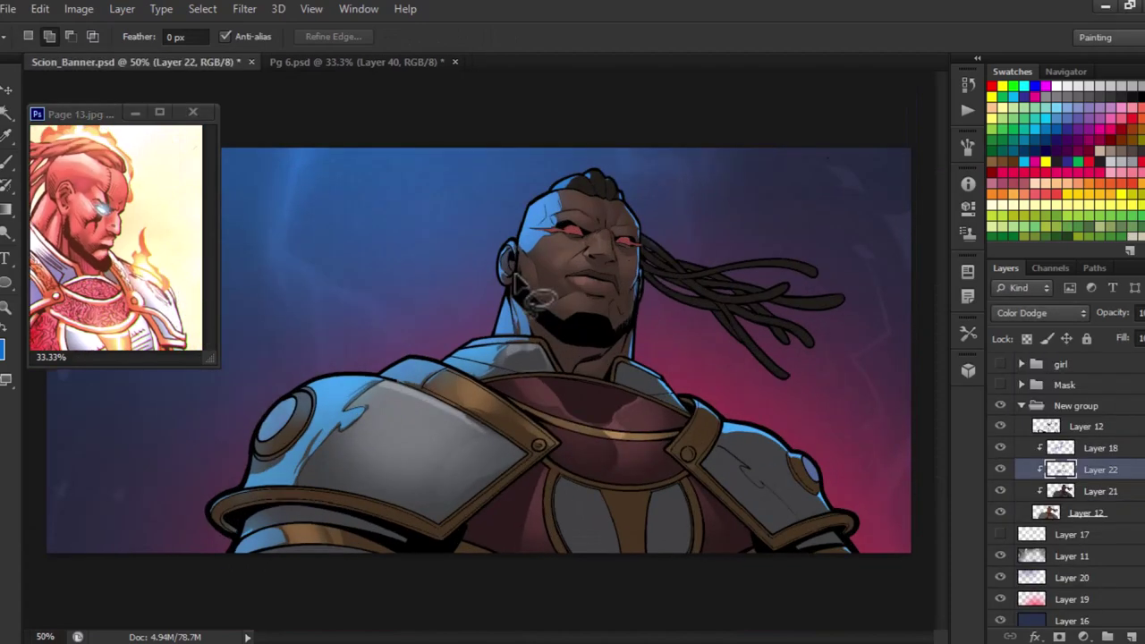
key("w")
key("alt+bracketleft")
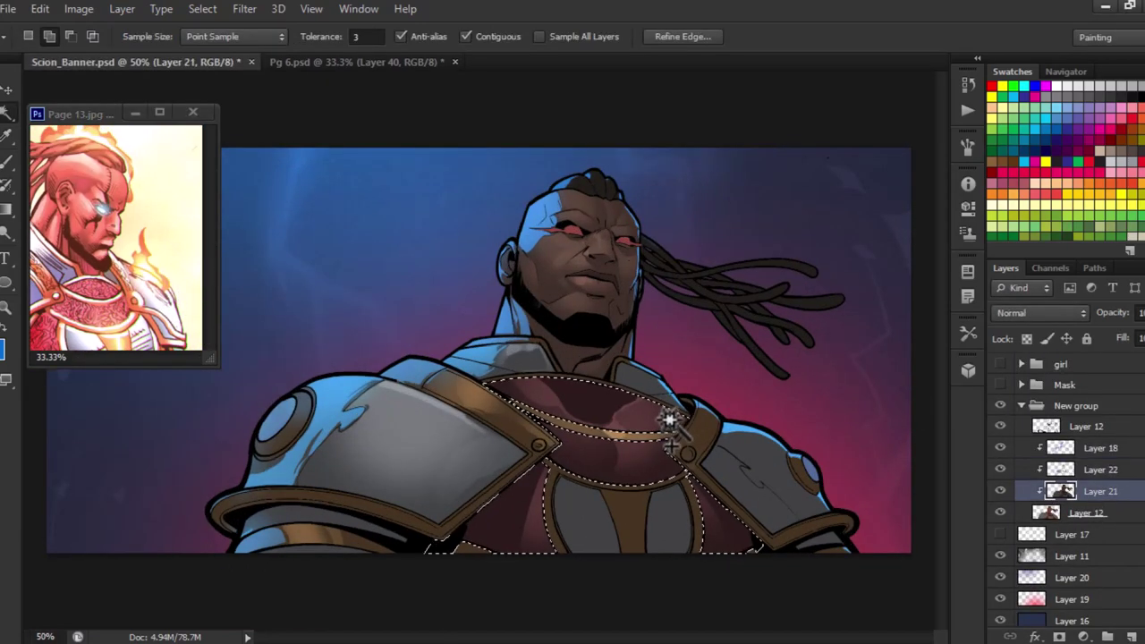
scroll(624, 367, "up", 1)
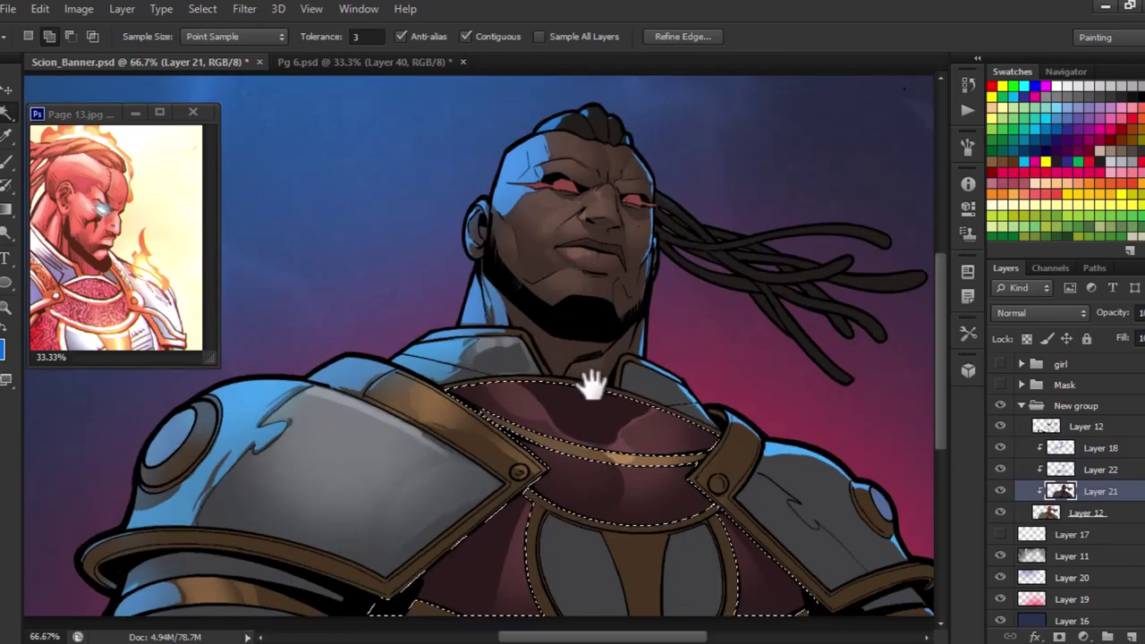
scroll(588, 384, "up", 1)
left_click_drag(552, 549, 588, 423)
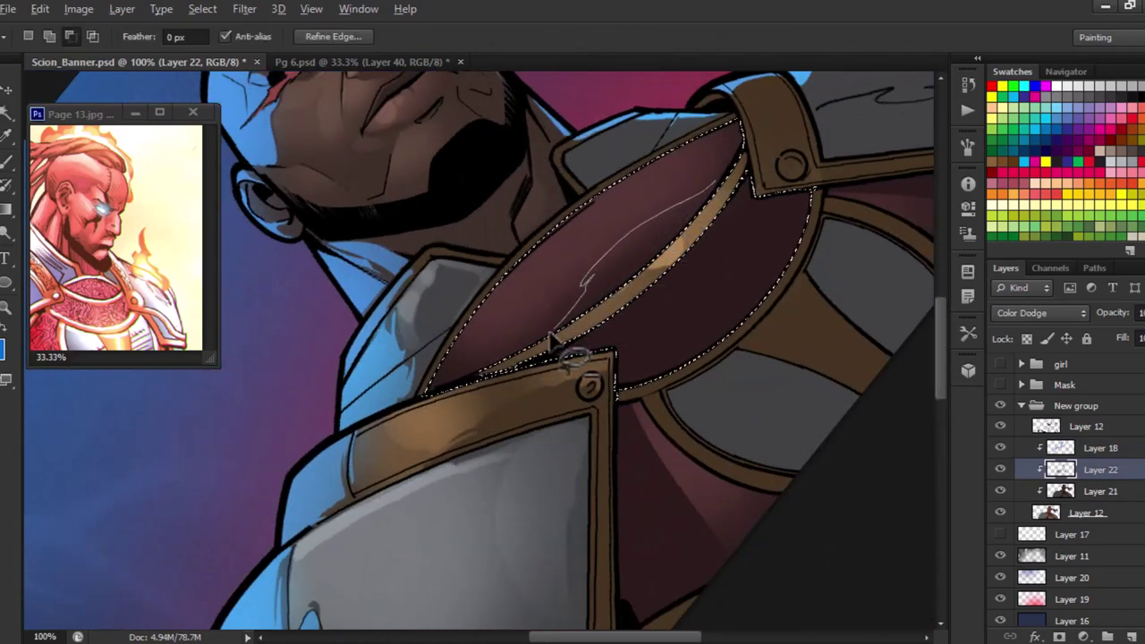
left_click_drag(552, 338, 653, 199)
Refine the chest plate selection edge with the lasso.
key("o")
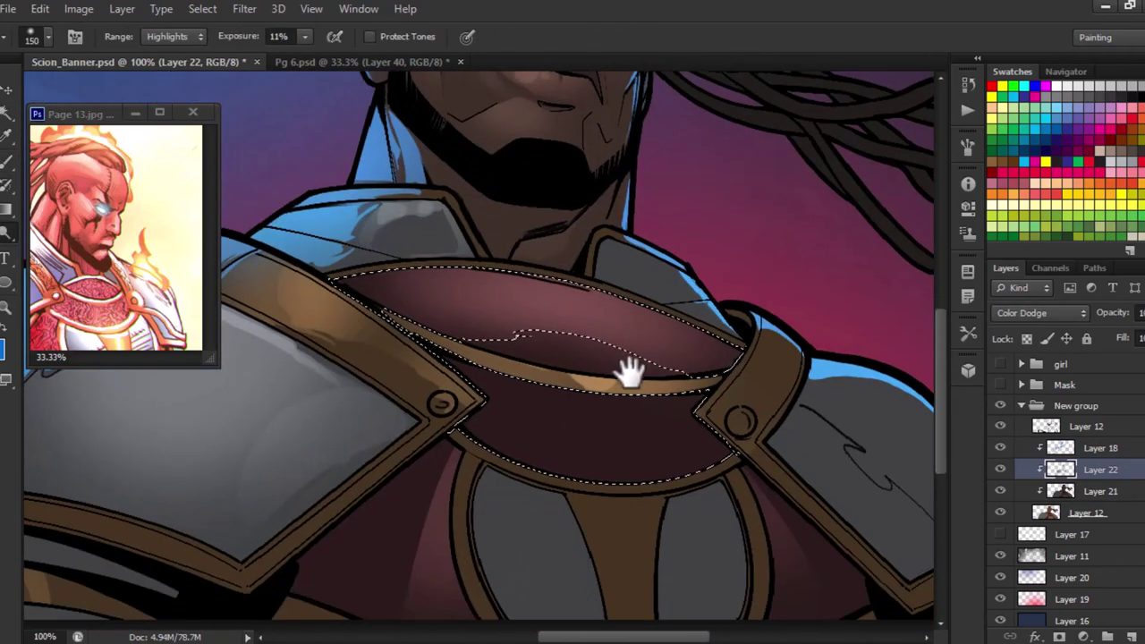
key("l")
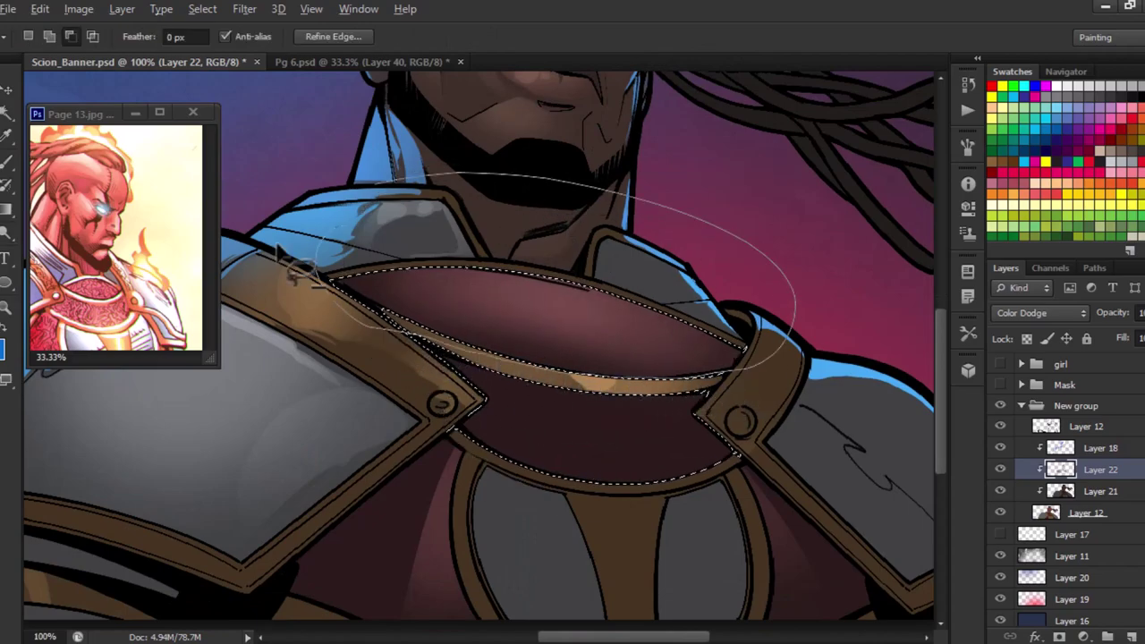
left_click_drag(291, 273, 296, 271)
key("b")
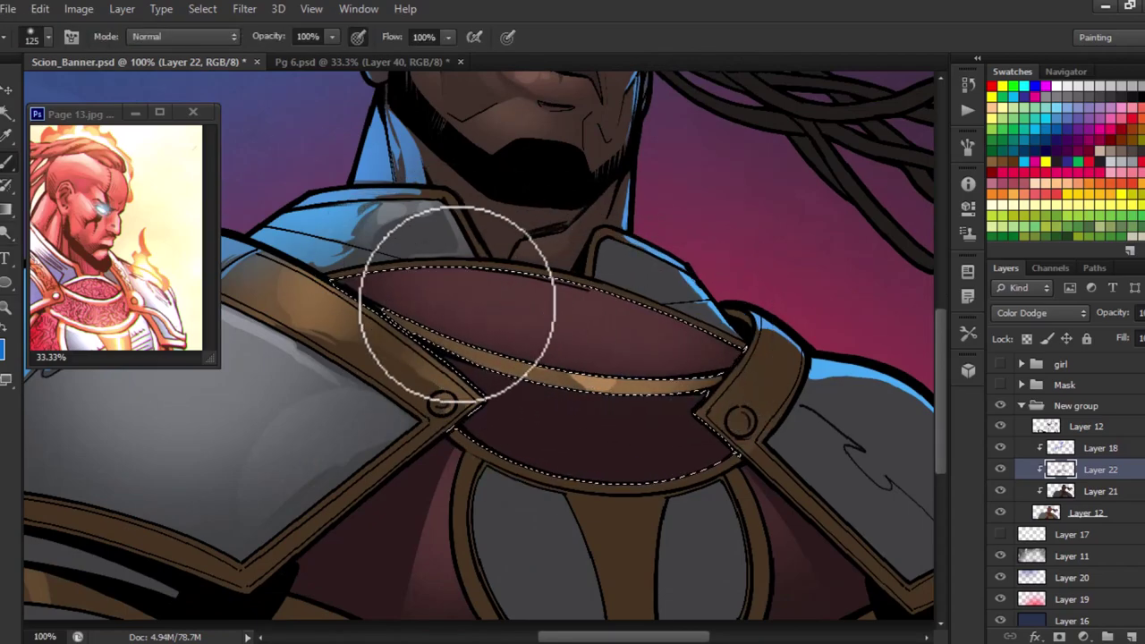
key("l")
key("b")
key("ctrl+d")
key("p")
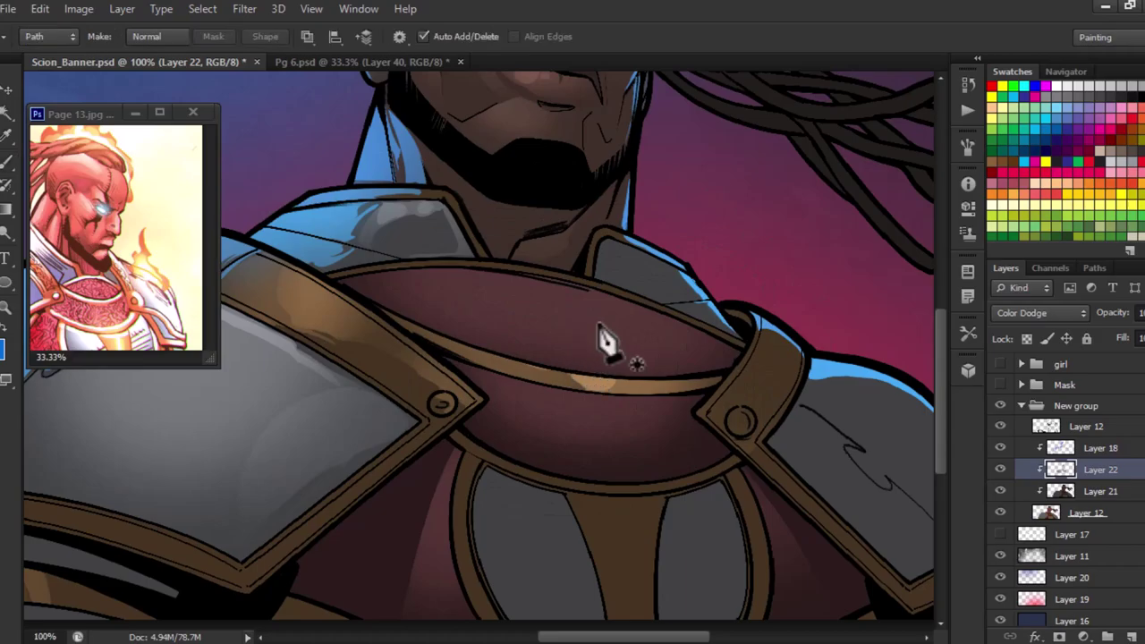
key("o")
Reselect the chest plate and paint a reddish glow along its upper part with a 250px brush.
key("ctrl+minus")
key("ctrl+minus")
key("ctrl+minus")
key("ctrl+plus")
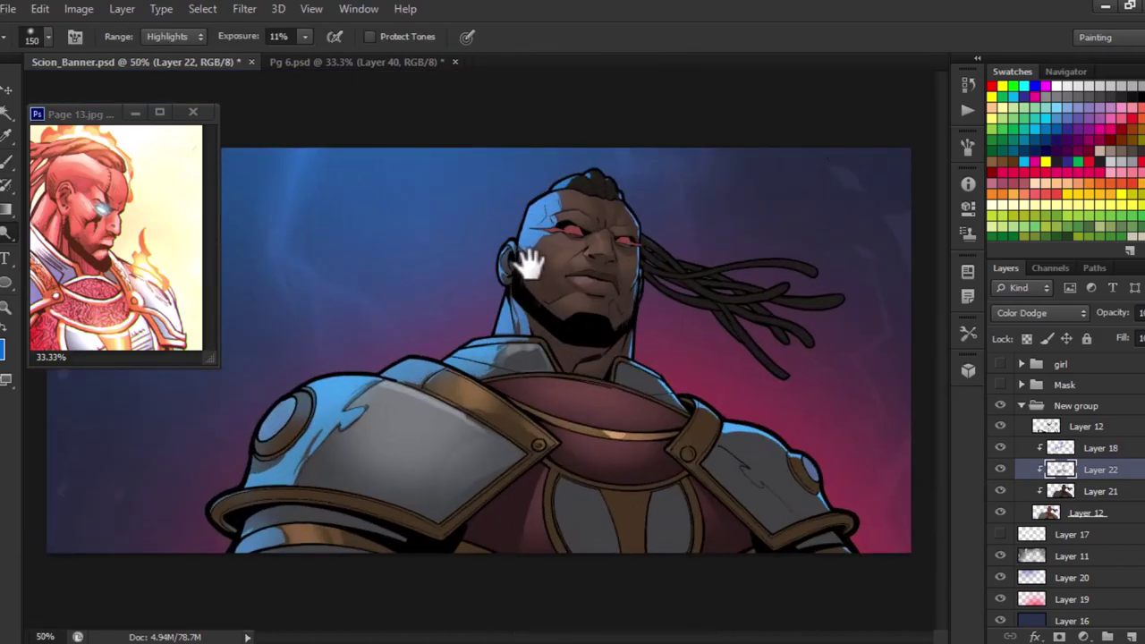
key("ctrl+plus")
left_click_drag(528, 263, 609, 295)
key("l")
key("ctrl+shift+d")
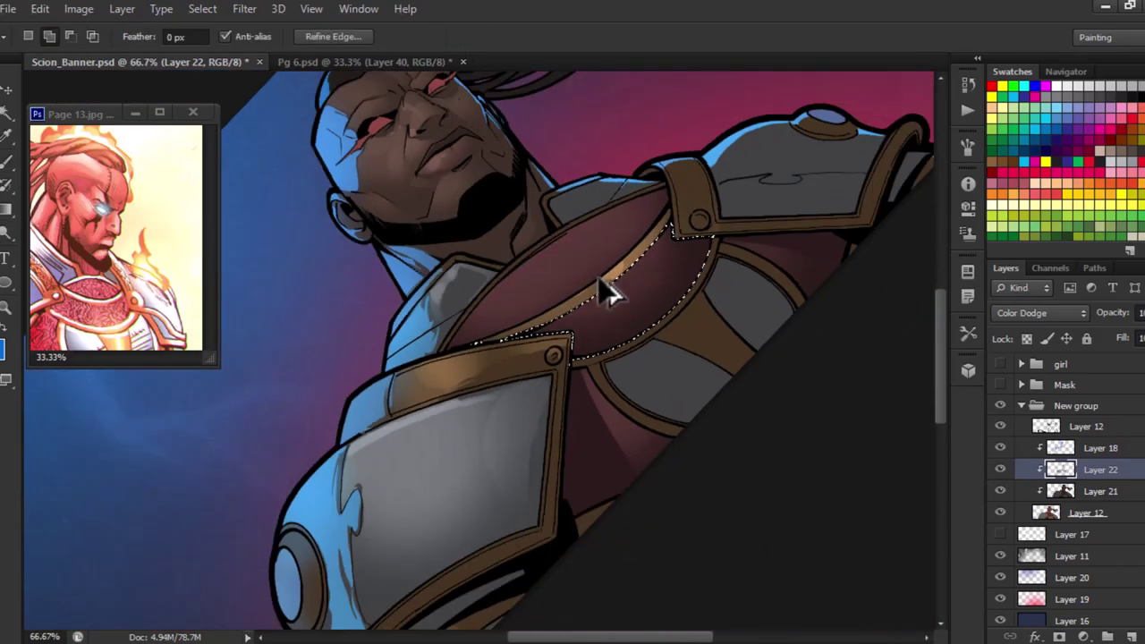
key("ctrl+alt+z")
key("ctrl+alt+z")
key("b")
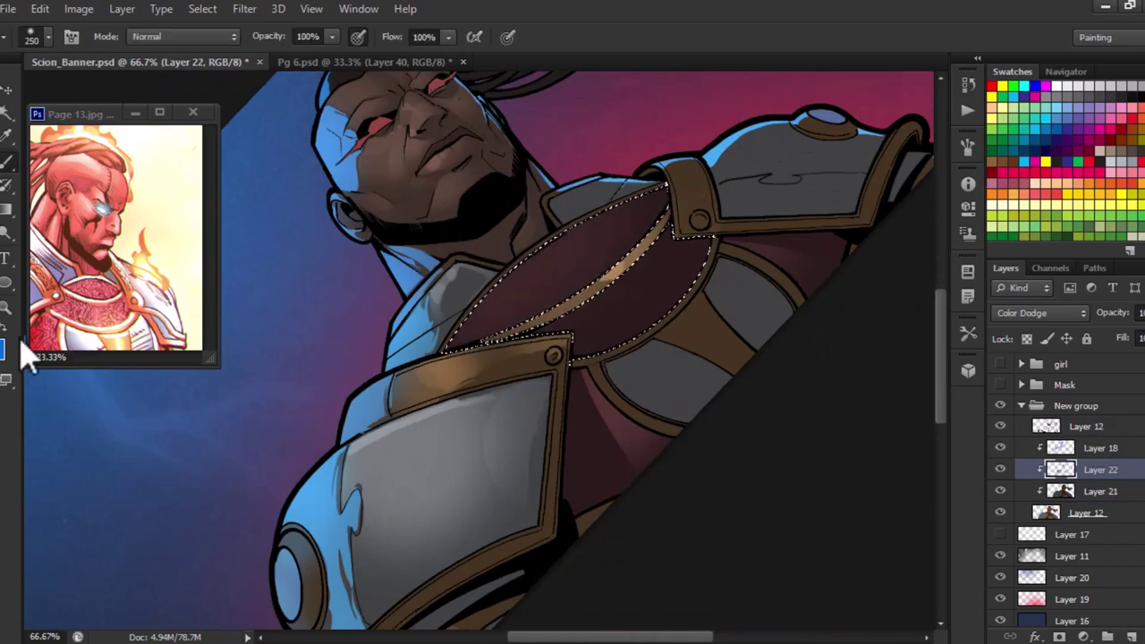
mouse_move(549, 294)
left_mouse_down()
mouse_move(633, 256)
mouse_move(616, 246)
left_mouse_up()
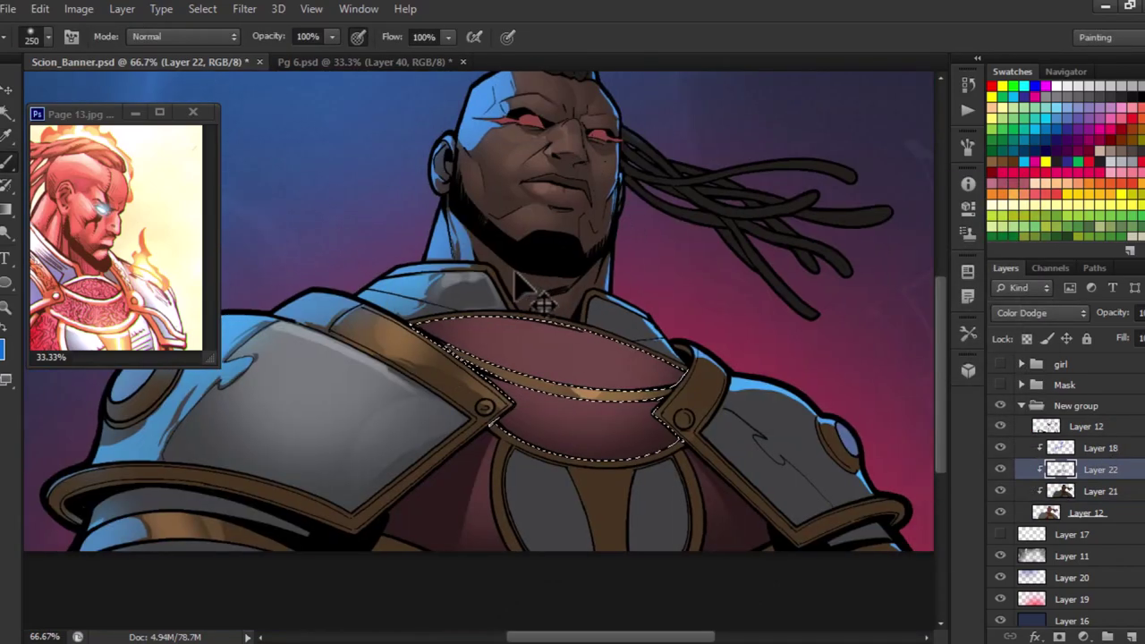
Fit the whole image on screen and level the canvas rotation back to 0°.
scroll(707, 352, "up", 1)
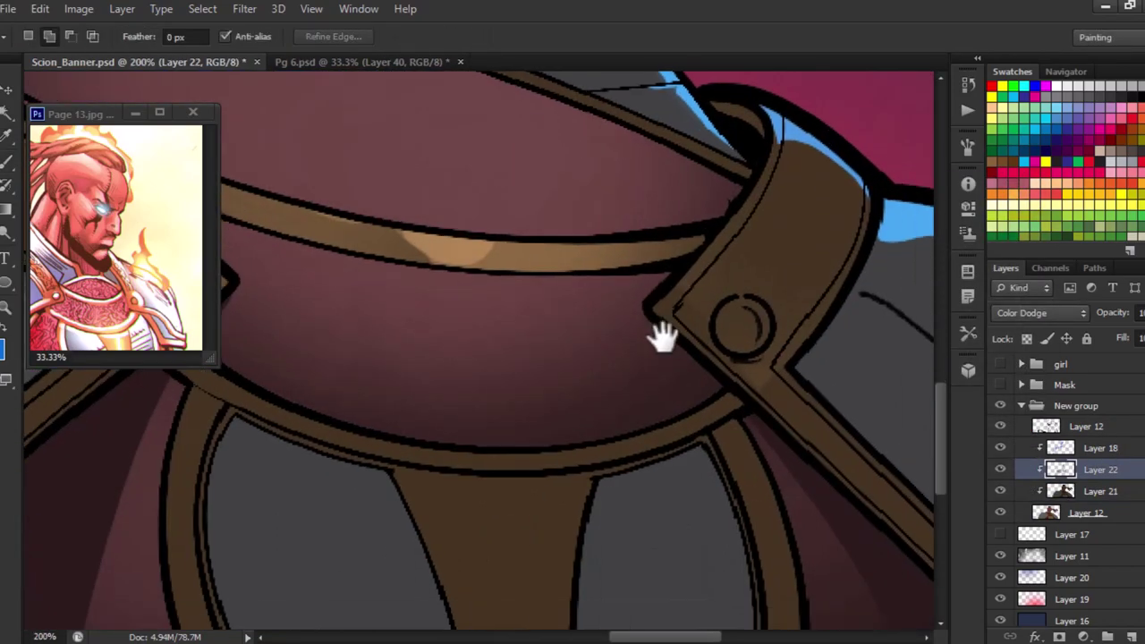
left_click_drag(659, 328, 632, 308)
key("ctrl+0")
key("r")
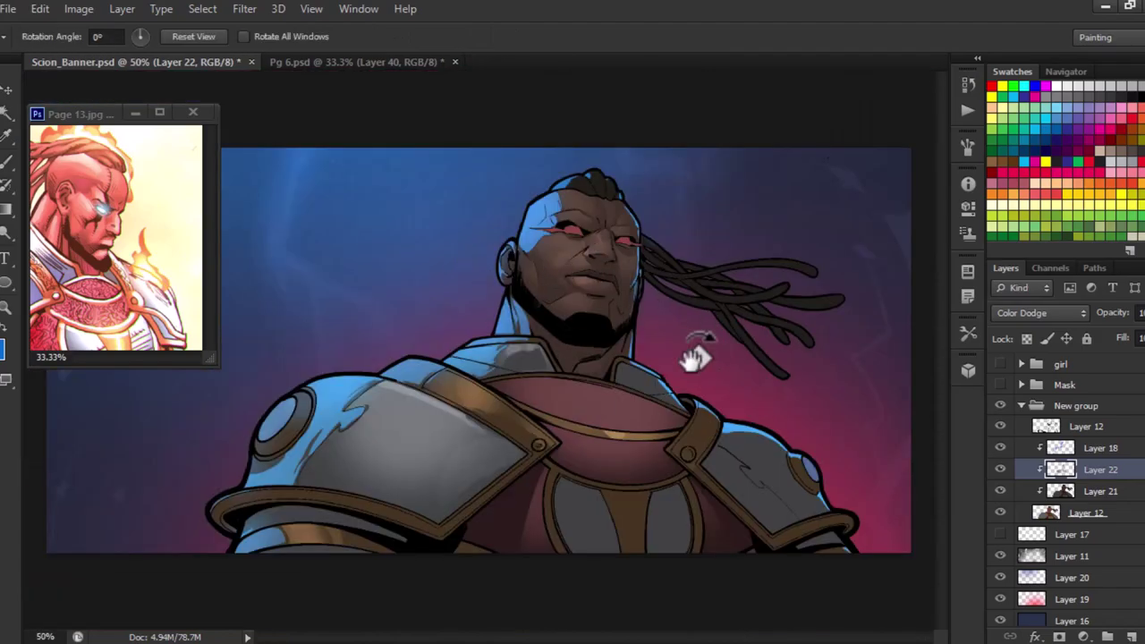
left_click_drag(692, 358, 913, 471)
Dodge a bright highlight along the strap rim between the chest panels.
scroll(562, 322, "up", 2)
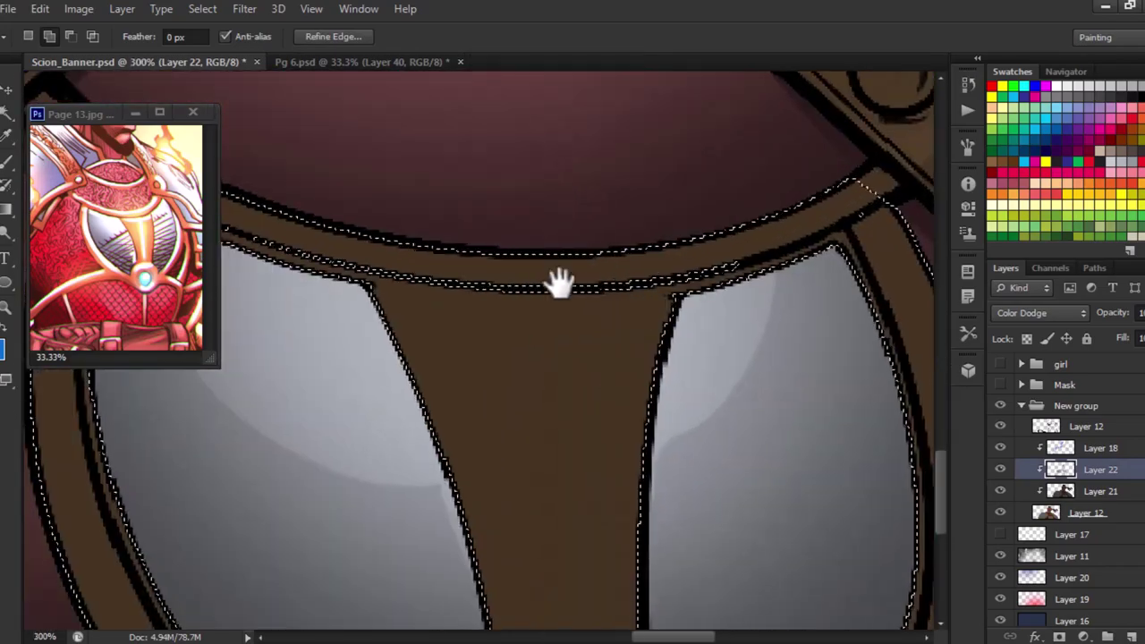
scroll(401, 242, "up", 3)
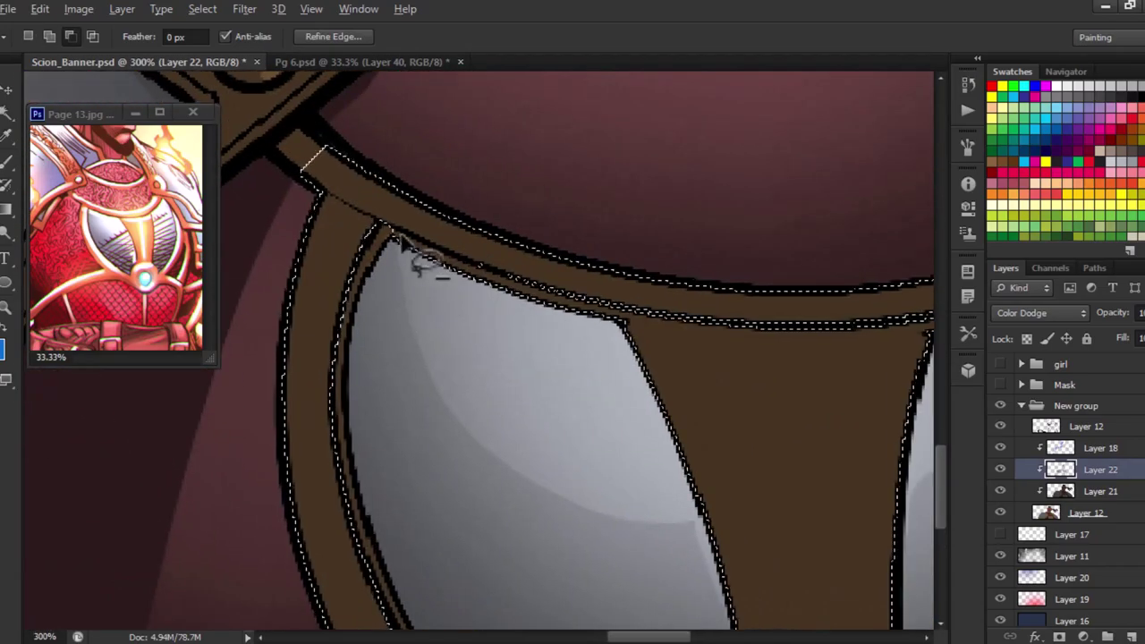
scroll(443, 260, "down", 3)
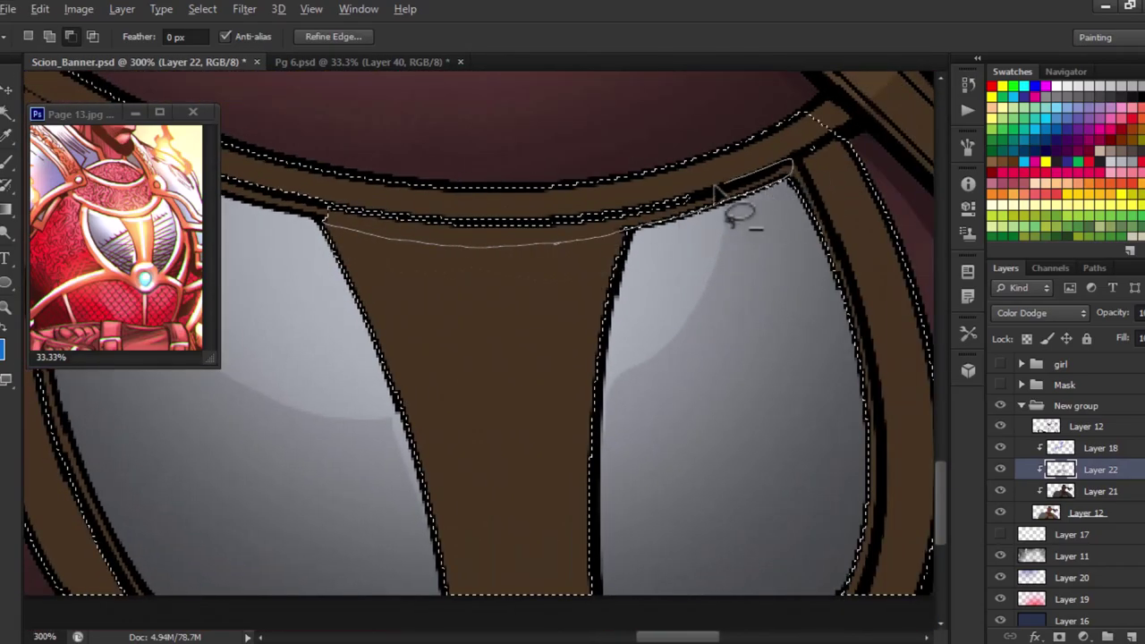
scroll(664, 240, "right", 4)
scroll(660, 327, "down", 3)
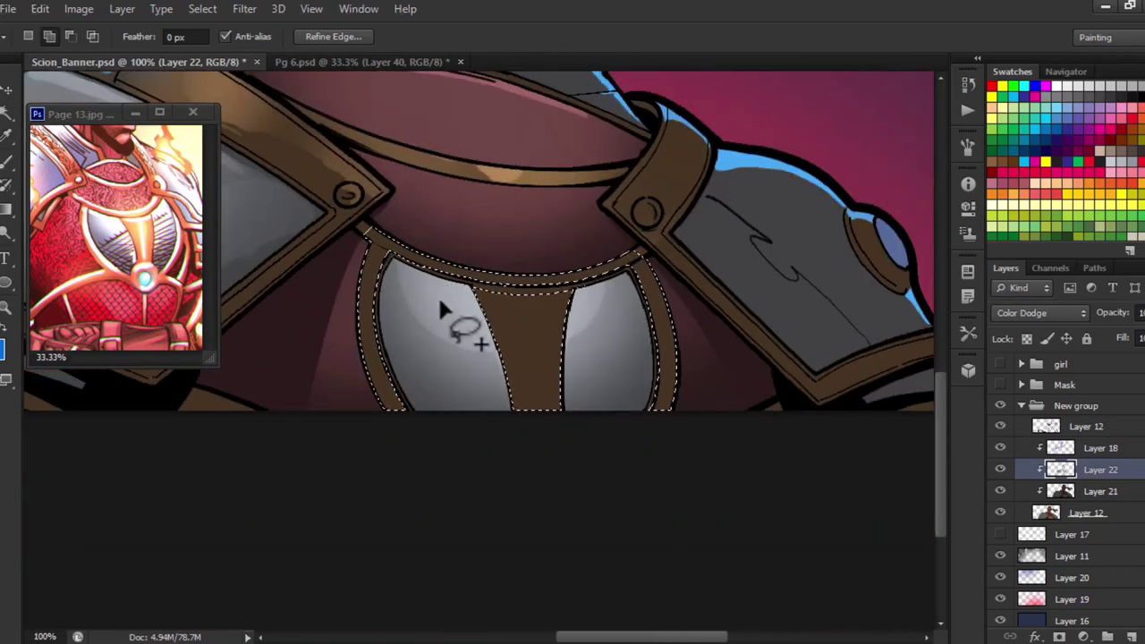
key("b")
scroll(438, 295, "up", 2)
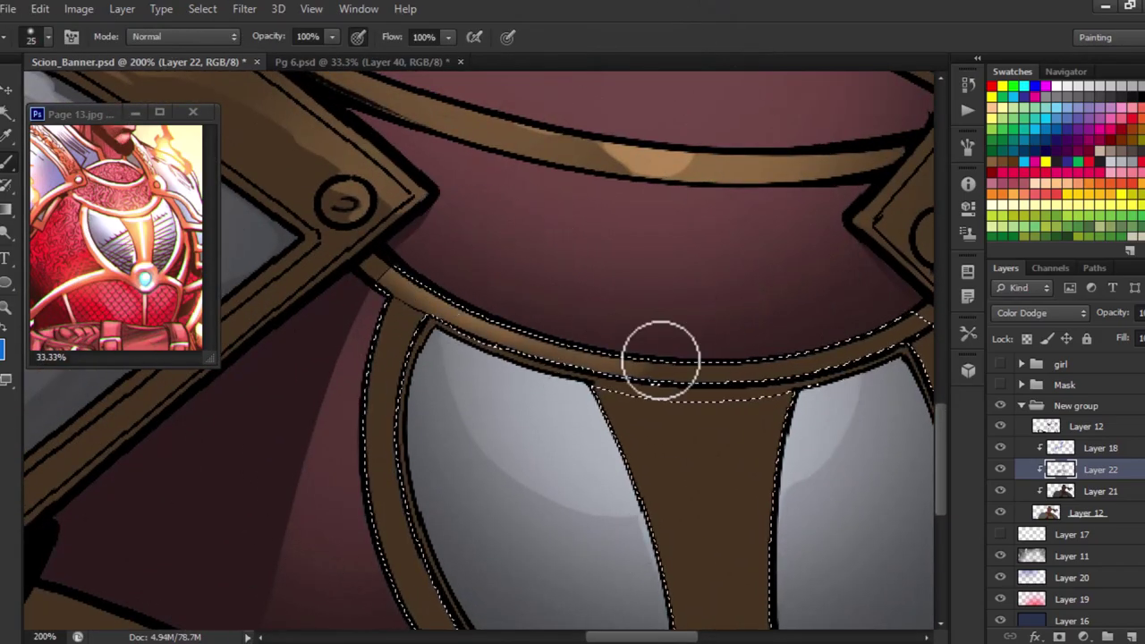
scroll(660, 361, "right", 3)
scroll(396, 289, "up", 1)
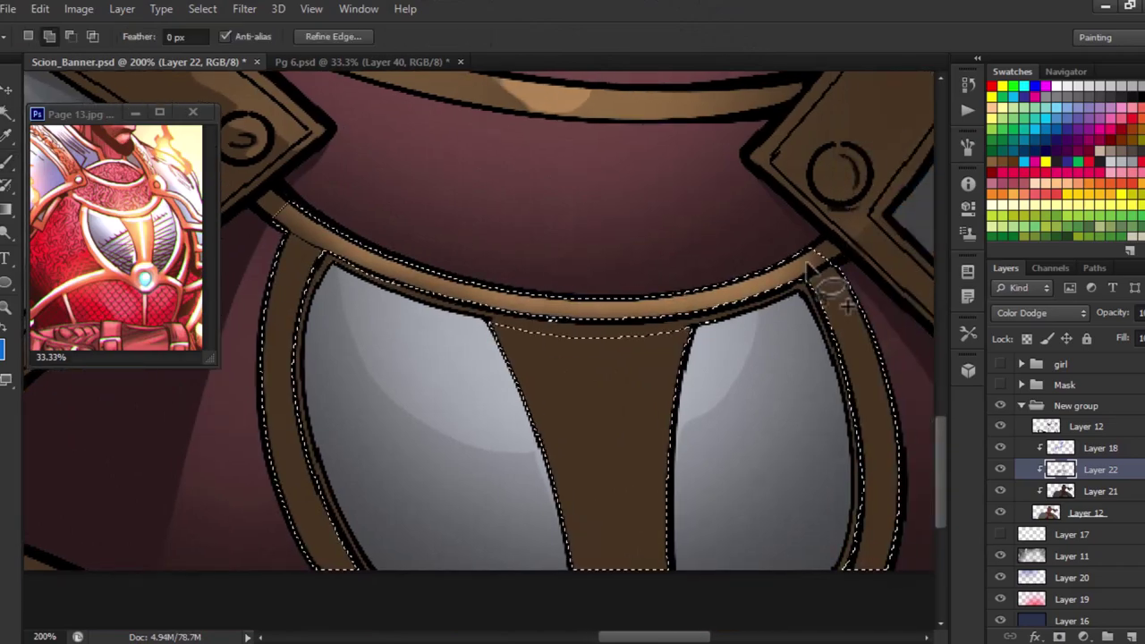
key("o")
left_click_drag(522, 304, 683, 340)
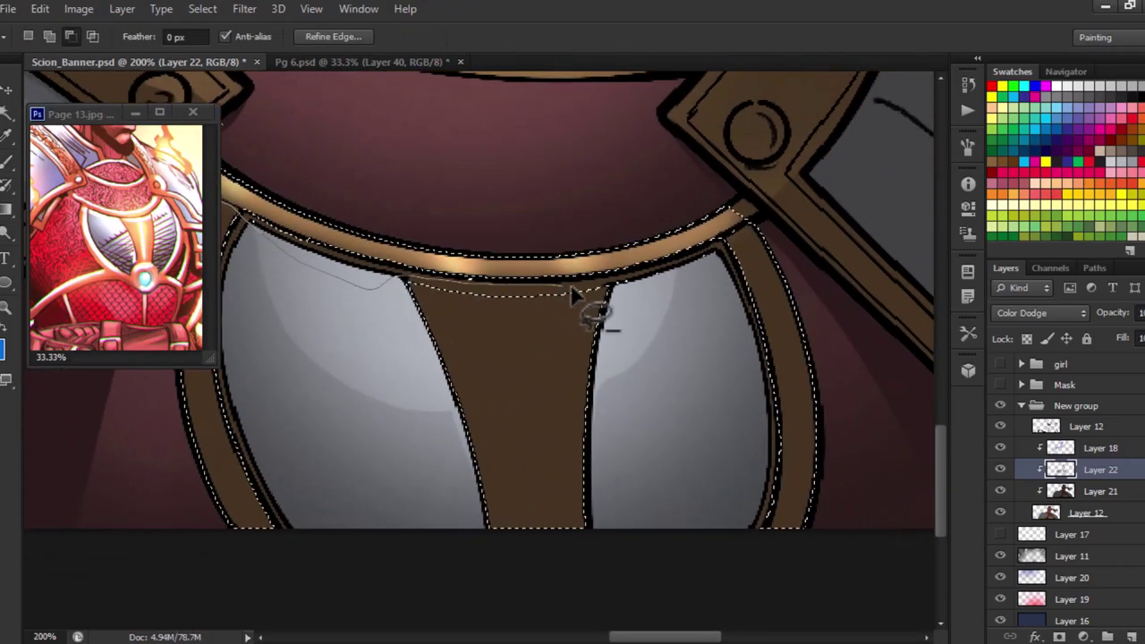
Select the strap's left rim and paint it a lighter tan.
left_click_drag(378, 210, 486, 238)
key("b")
left_click_drag(409, 256, 388, 285)
scroll(702, 375, "right", 5)
scroll(702, 376, "down", 1)
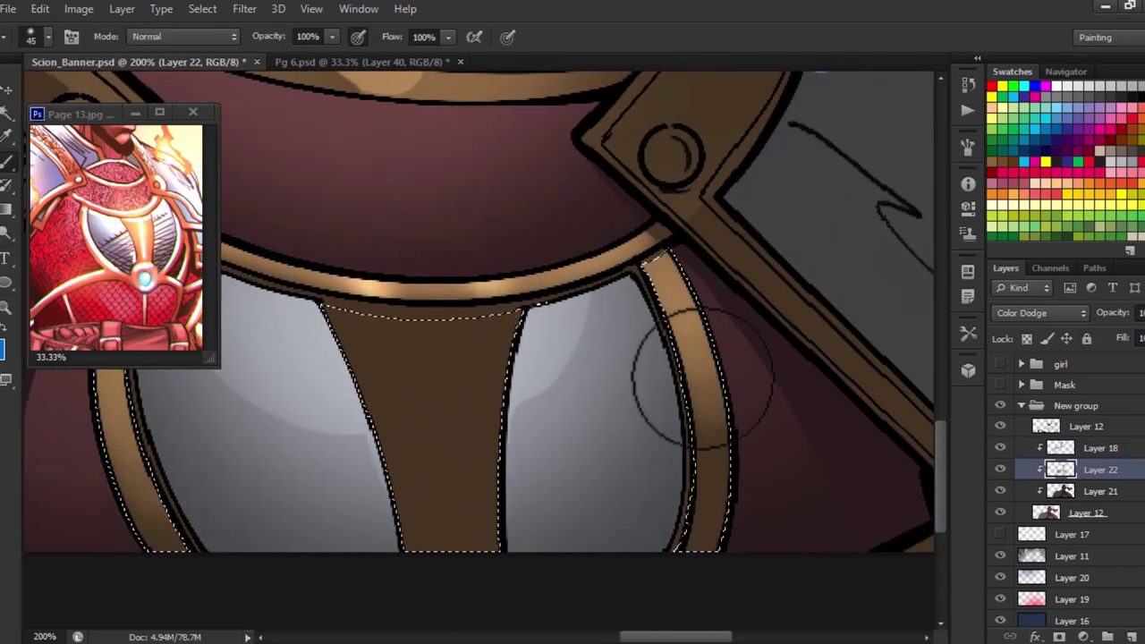
Switch to the Burn tool on midtones and tone the brown strap light tan with a bright spot.
left_click(7, 234)
scroll(689, 286, "left", 3)
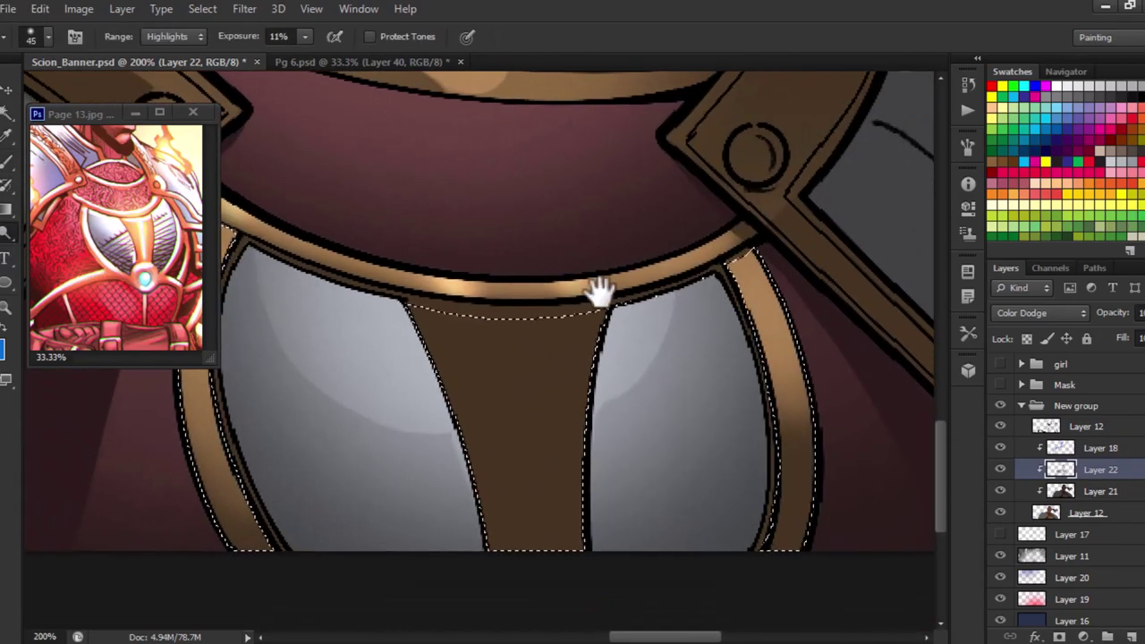
scroll(471, 318, "left", 3)
right_click(7, 234)
left_click(72, 244)
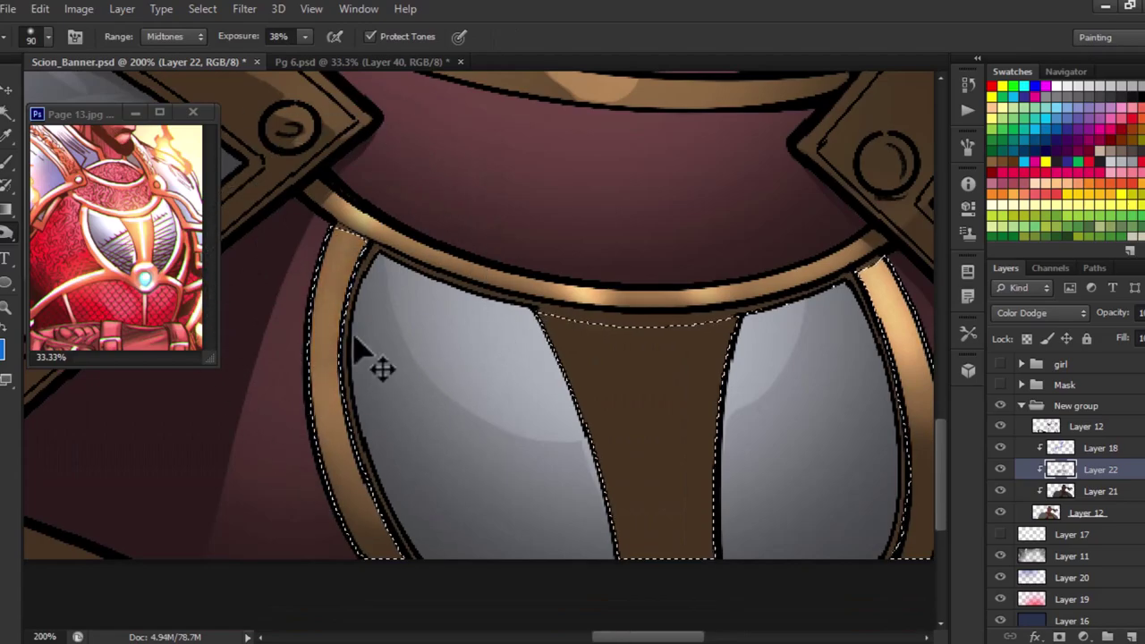
scroll(378, 370, "right", 2)
mouse_move(528, 290)
left_mouse_down()
mouse_move(537, 230)
mouse_move(577, 436)
left_mouse_up()
Enlarge the brush and outline the shadowed area left of the strap.
left_click_drag(516, 248, 507, 257)
key("b")
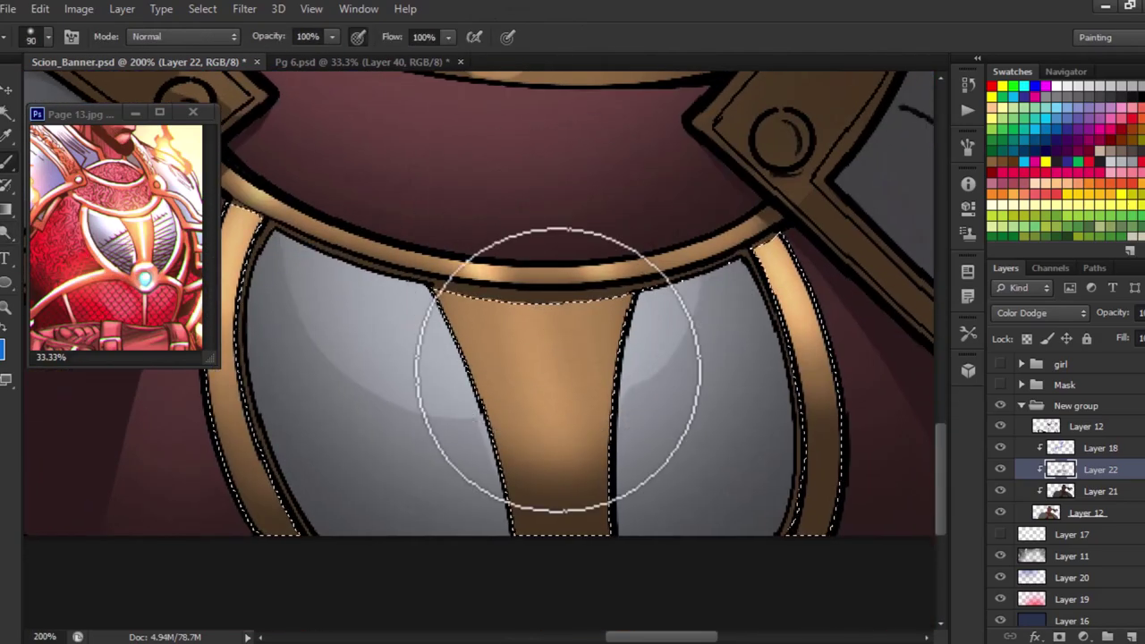
key("o")
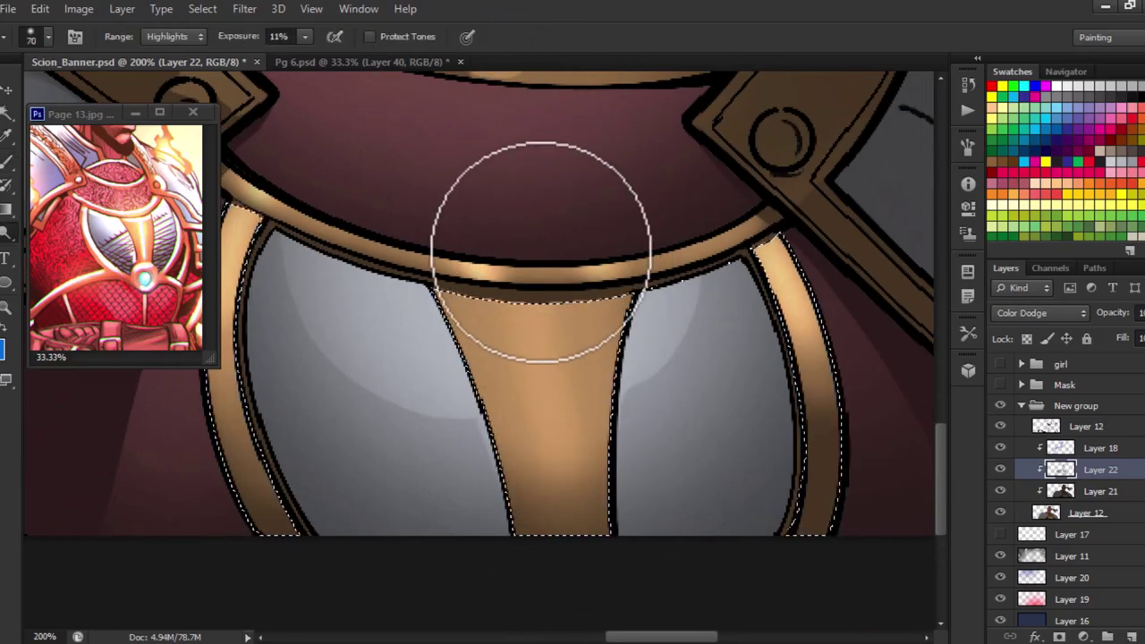
scroll(296, 340, "left", 2)
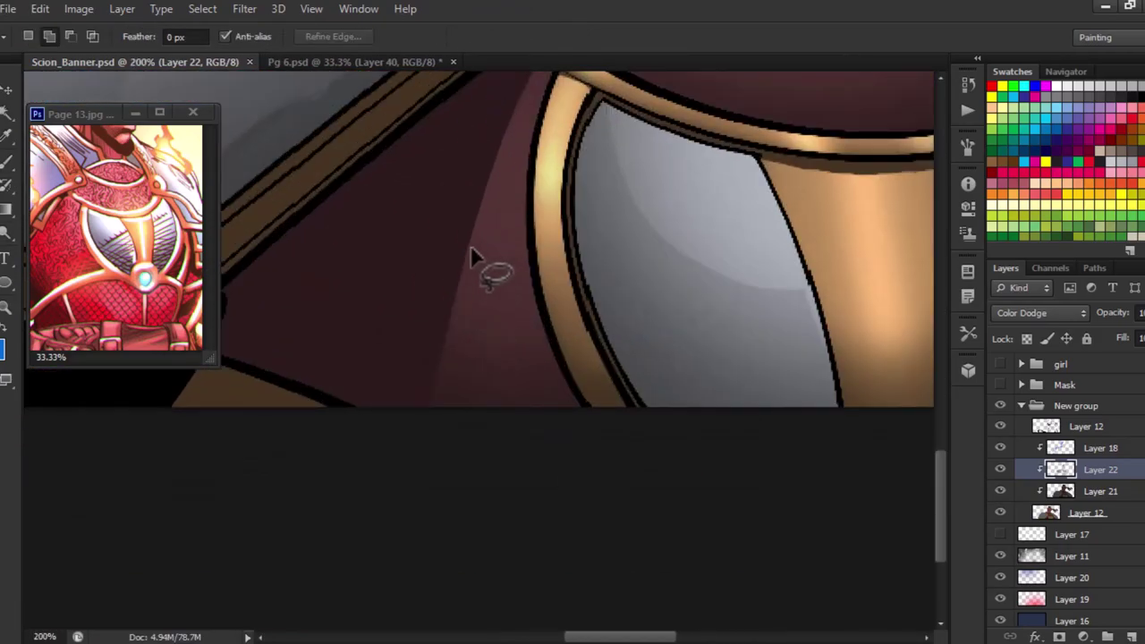
left_click_drag(472, 335, 574, 363)
scroll(537, 358, "up", 3)
left_click_drag(554, 265, 501, 389)
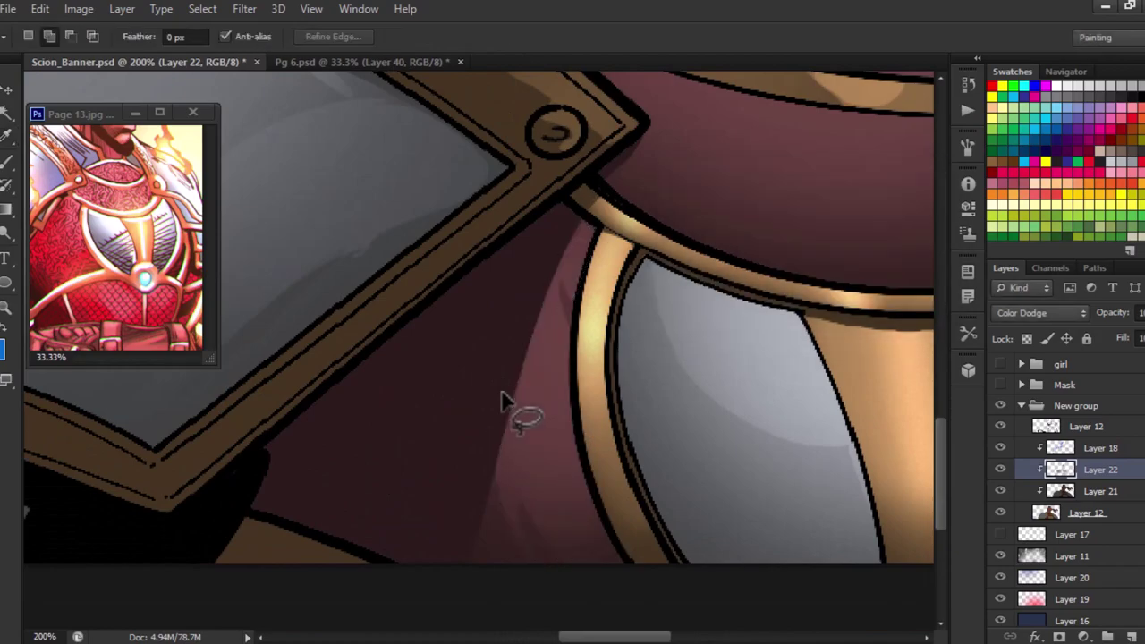
key("b")
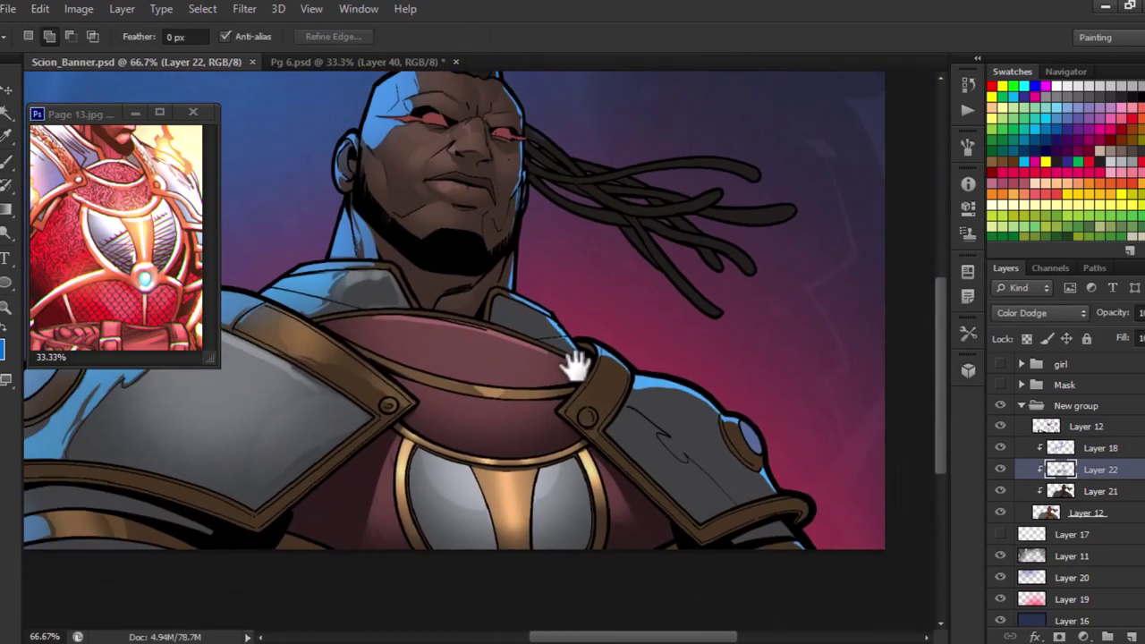
Zoom to the shoulder and set the new highlight layer to Linear Dodge (Add).
left_click_drag(574, 364, 593, 317)
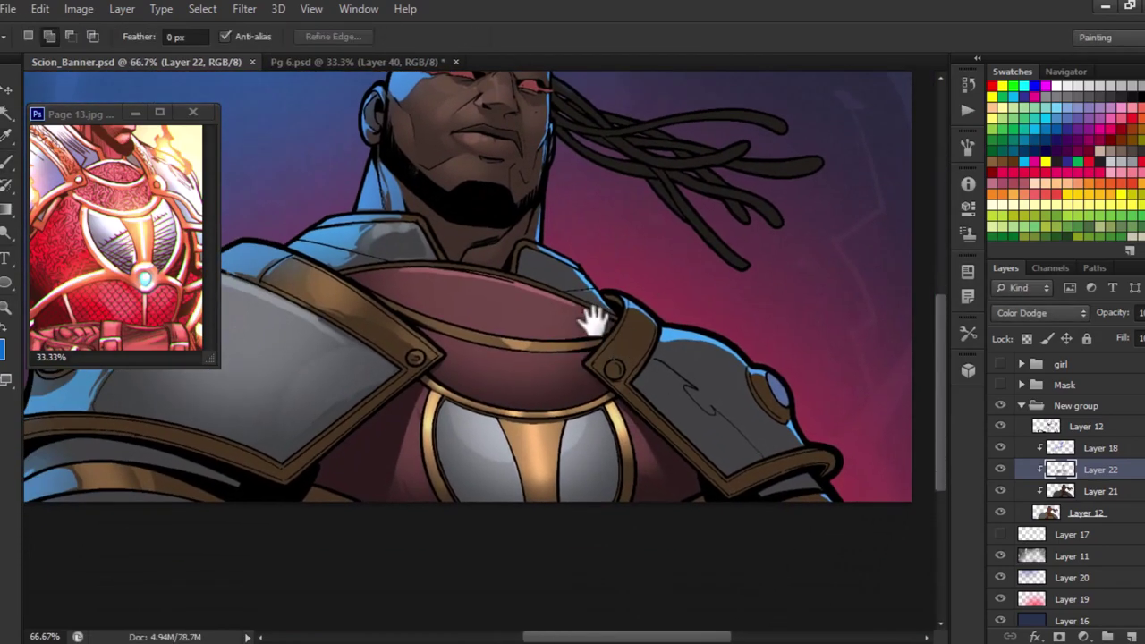
scroll(450, 250, "up", 3)
left_click_drag(506, 277, 577, 357)
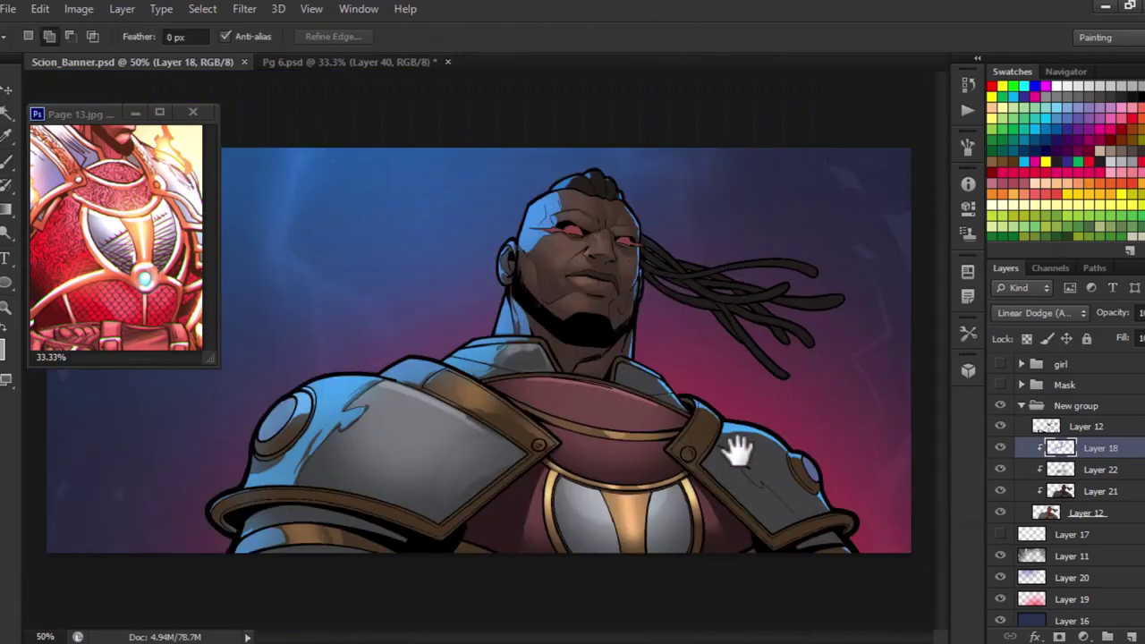
scroll(606, 324, "up", 2)
scroll(582, 327, "down", 2)
scroll(567, 281, "up", 4)
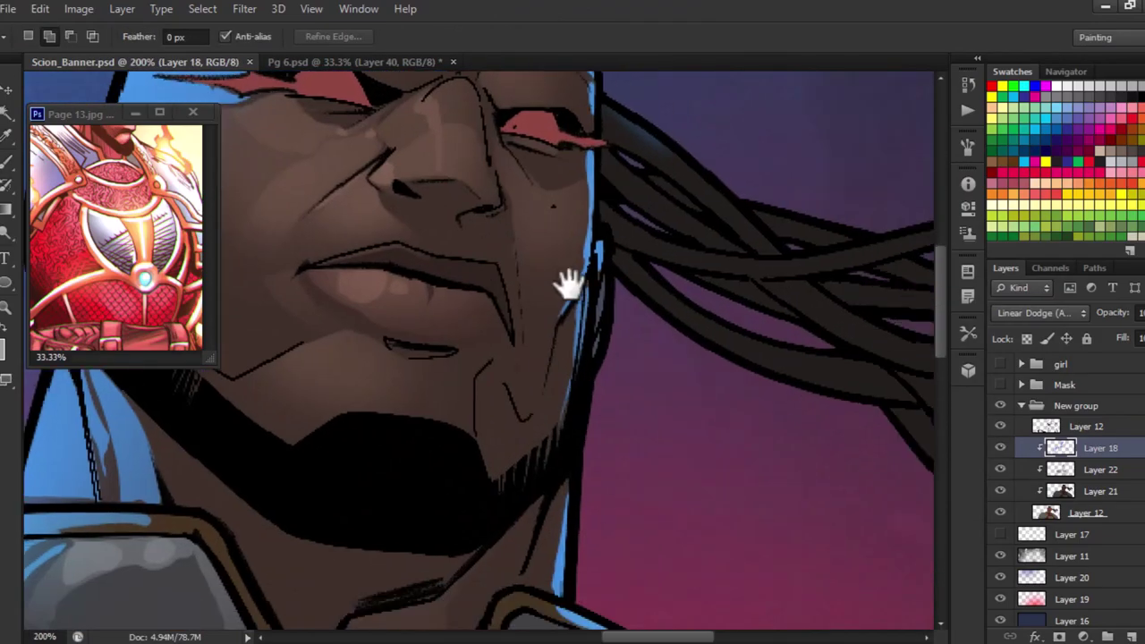
right_click(1096, 470)
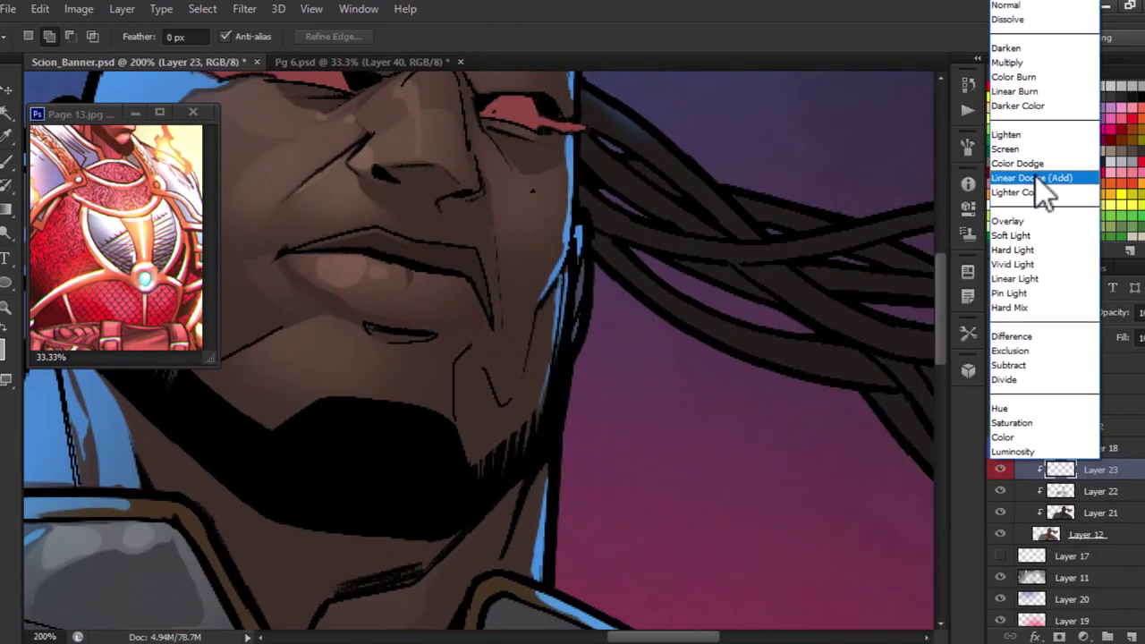
left_click(1040, 184)
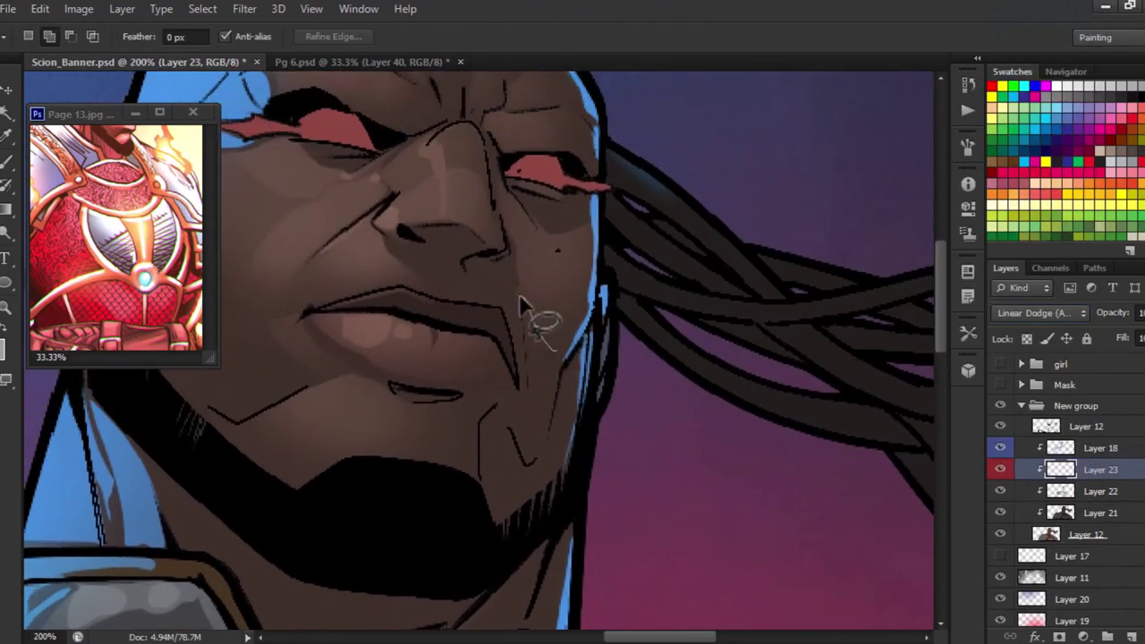
Fill the face selection with a reddish highlight colour and paint light into the collar.
left_click(12, 345)
left_click(951, 218)
key("alt+BackSpace")
left_click_drag(495, 639, 531, 324)
key("l")
mouse_move(570, 275)
left_mouse_down()
mouse_move(609, 257)
mouse_move(586, 269)
left_mouse_up()
key("b")
left_click_drag(537, 358, 559, 295)
Lasso the grey collar area and paint it lighter.
key("l")
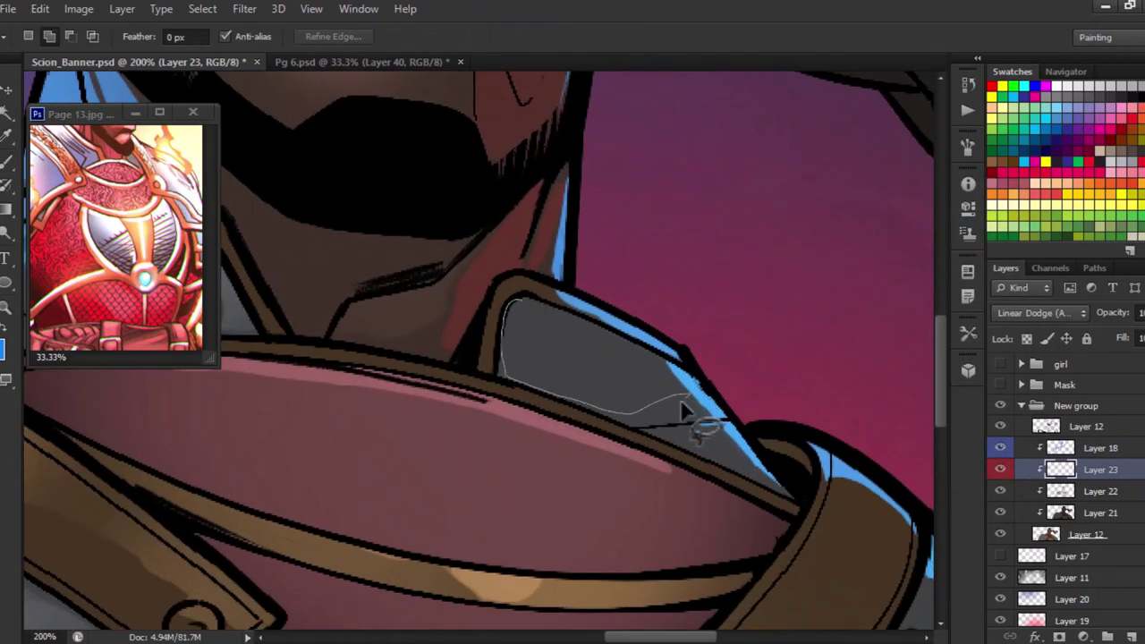
left_click_drag(684, 411, 693, 417)
left_click_drag(693, 417, 611, 358)
left_click_drag(577, 313, 501, 287)
key("l")
Paint a reddish glow along the chest plate's top edge, then deselect.
left_click_drag(549, 409, 558, 226)
left_click_drag(609, 230, 696, 278)
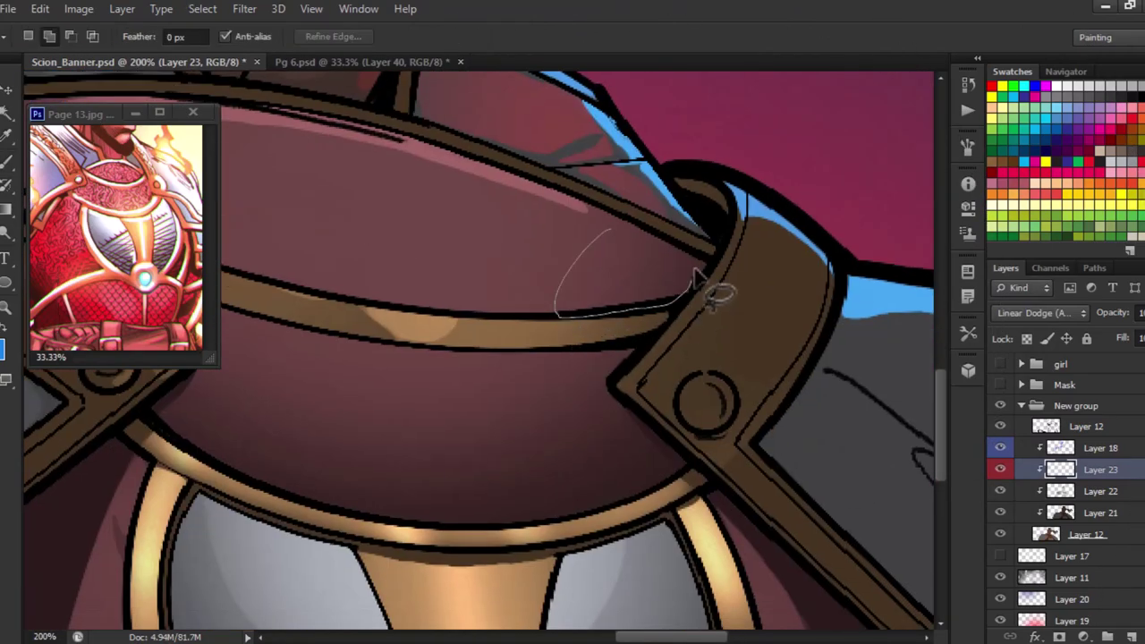
left_click_drag(617, 407, 662, 447)
key("b")
mouse_move(626, 402)
left_mouse_down()
mouse_move(609, 327)
mouse_move(517, 343)
mouse_move(493, 218)
left_mouse_up()
key("ctrl+d")
Fill the grey shoulder plate with reddish light and deselect.
key("b")
mouse_move(787, 483)
left_mouse_down()
mouse_move(720, 410)
mouse_move(480, 260)
mouse_move(474, 333)
left_mouse_up()
key("b")
key("ctrl+d")
key("l")
Zoom in and lasso the shoulder plate's edge for further lighting.
key("ctrl+1")
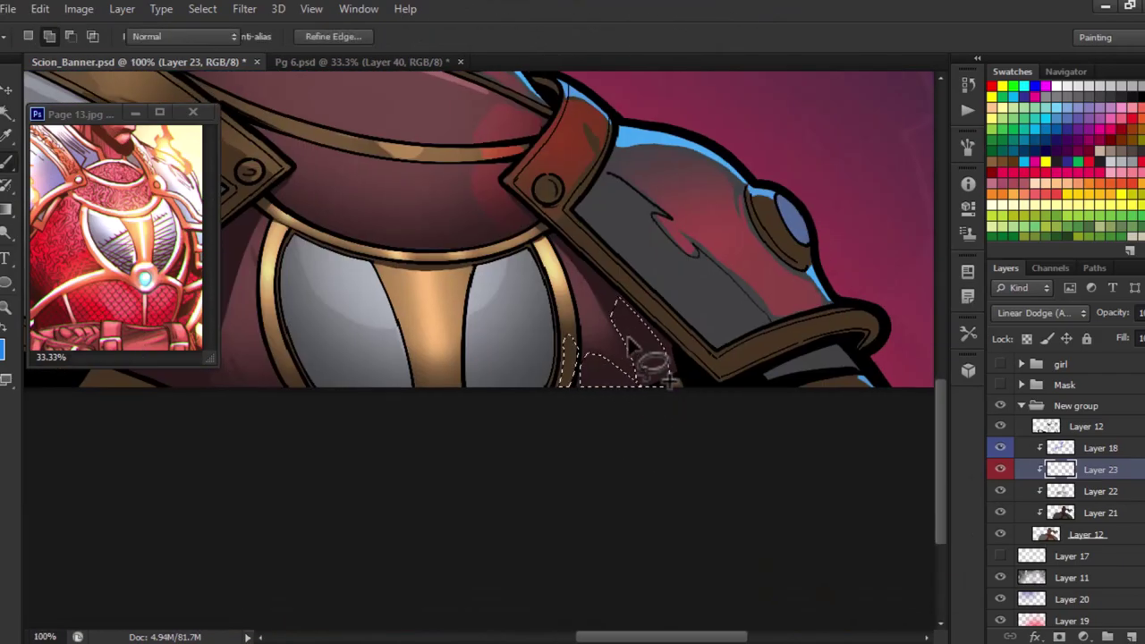
left_click_drag(631, 345, 614, 417)
key("ctrl+minus")
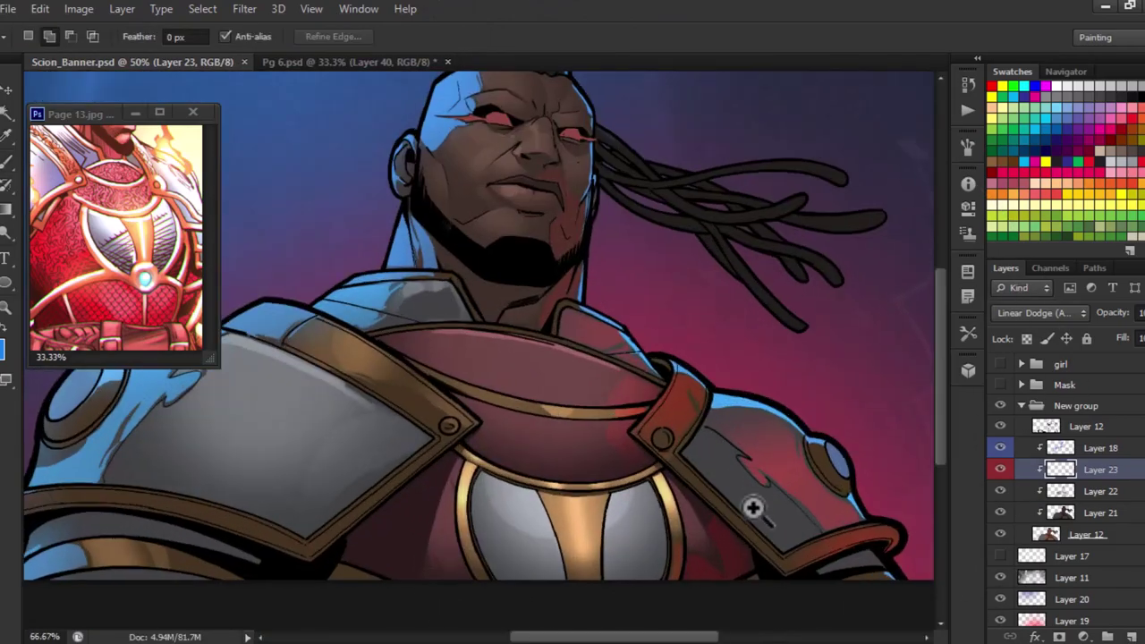
key("ctrl+plus")
left_click_drag(626, 336, 740, 492)
Lasso the brow area above the giant's eye for rim light.
scroll(557, 332, "down", 3)
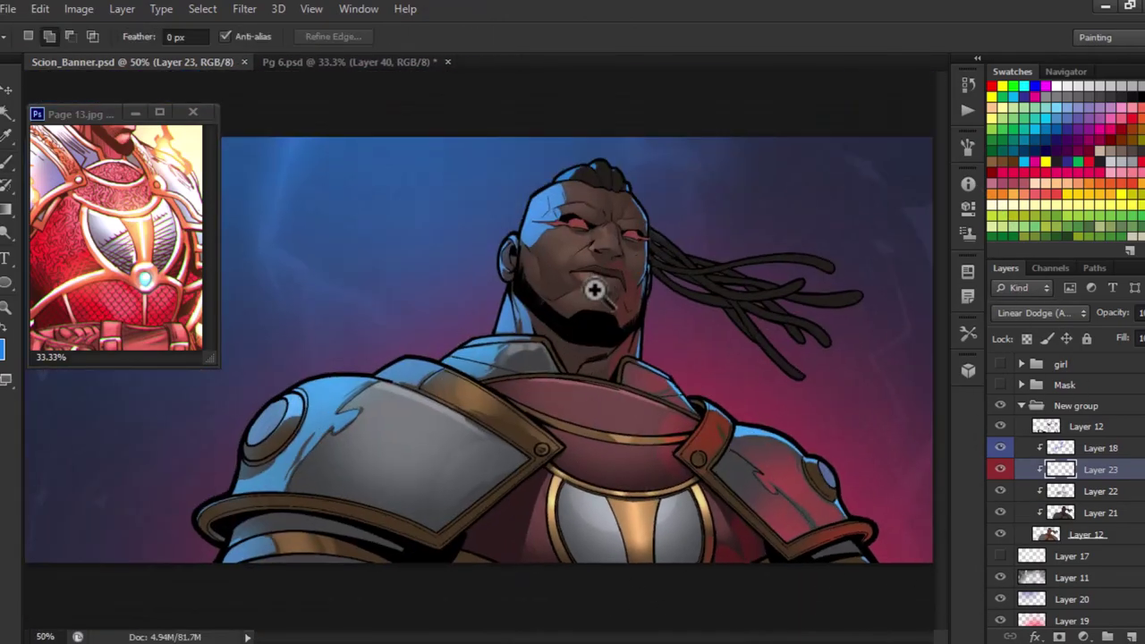
scroll(563, 295, "up", 5)
key("l")
scroll(609, 299, "down", 5)
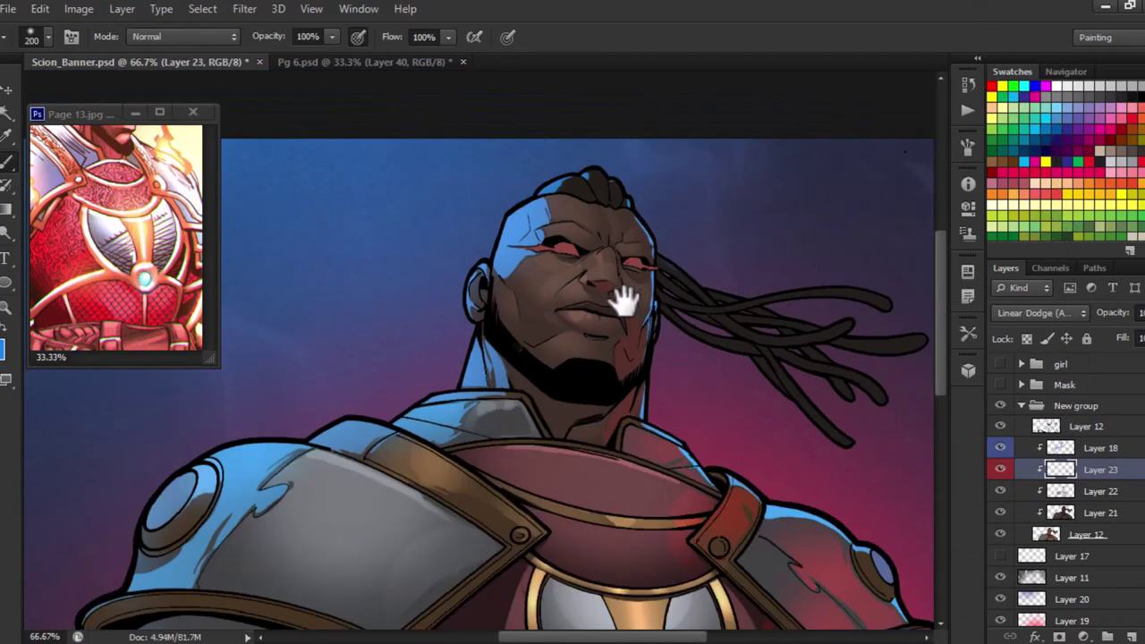
scroll(623, 301, "up", 6)
left_click_drag(532, 234, 604, 310)
scroll(614, 281, "up", 5)
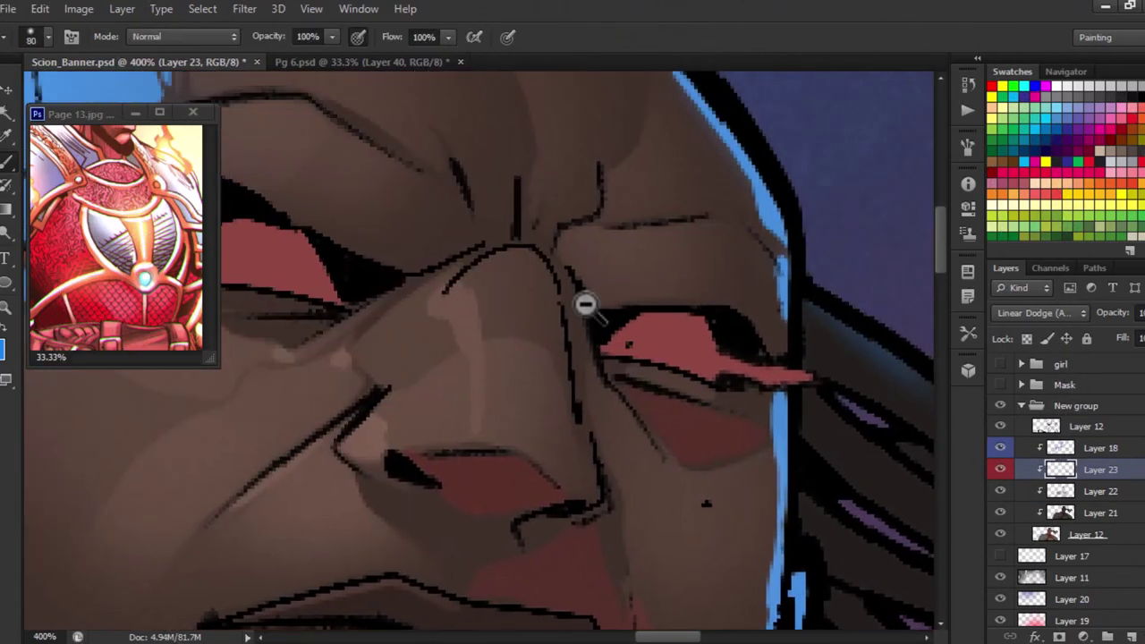
key("l")
left_click_drag(559, 277, 591, 304)
scroll(554, 434, "down", 4)
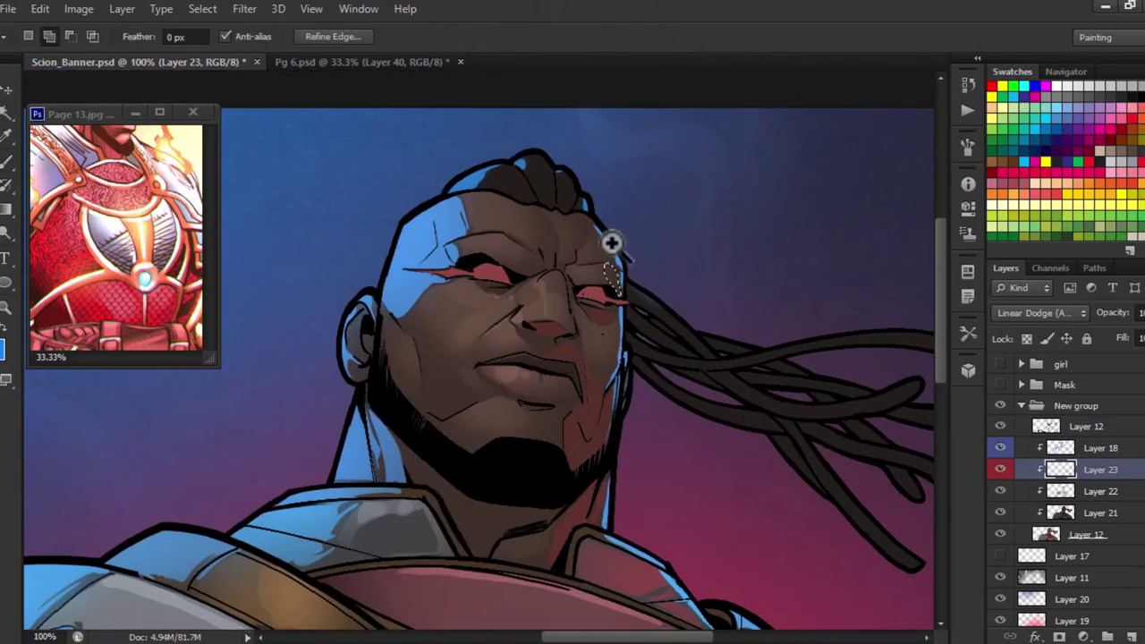
scroll(611, 243, "up", 4)
Paint highlights into the brow and a strip along the jaw.
key("b")
scroll(613, 409, "down", 4)
key("l")
scroll(568, 393, "up", 3)
left_click_drag(573, 411, 467, 465)
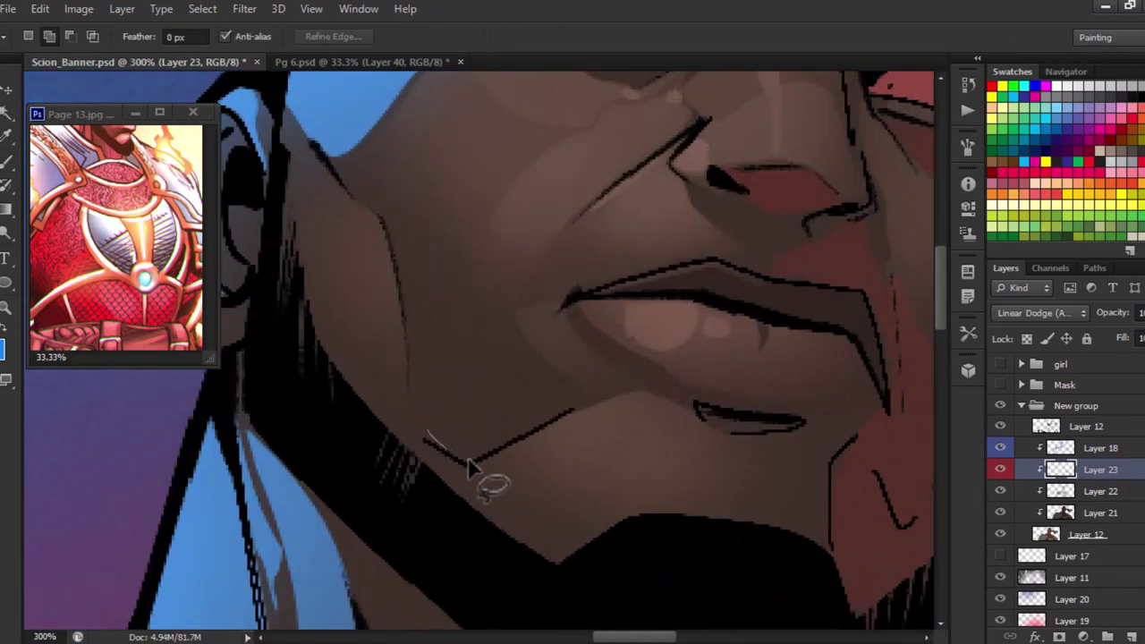
key("b")
scroll(462, 429, "down", 2)
scroll(507, 358, "down", 1)
Confirm in Image Size that the banner is 1920 × 900 pixels, leaving it unchanged.
key("ctrl+alt+i")
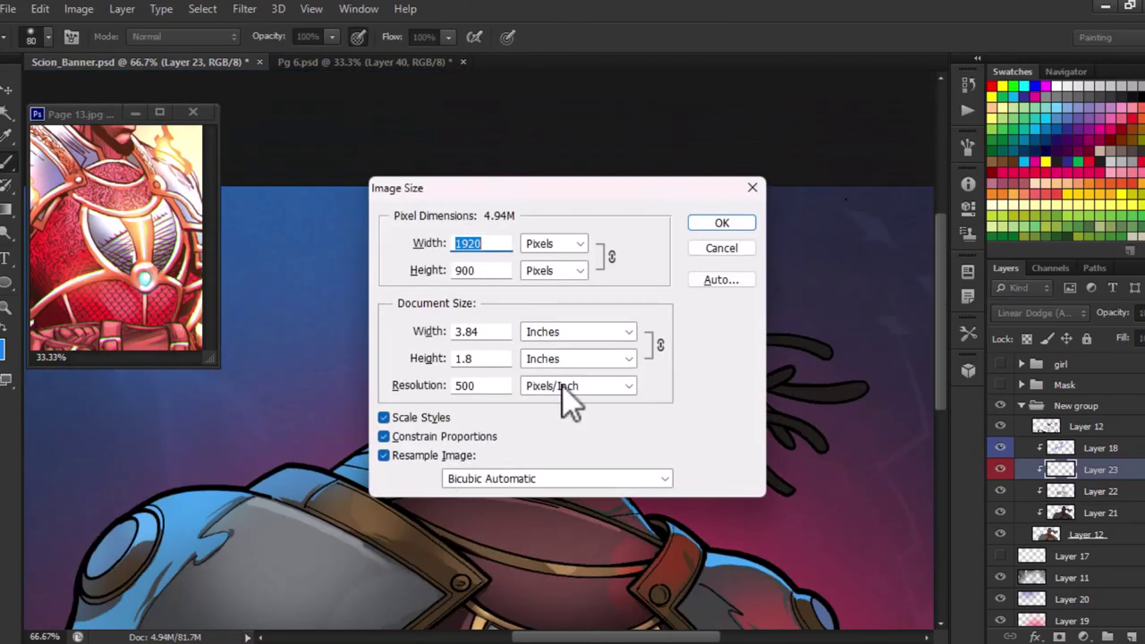
key("Escape")
scroll(417, 340, "up", 5)
scroll(600, 248, "down", 2)
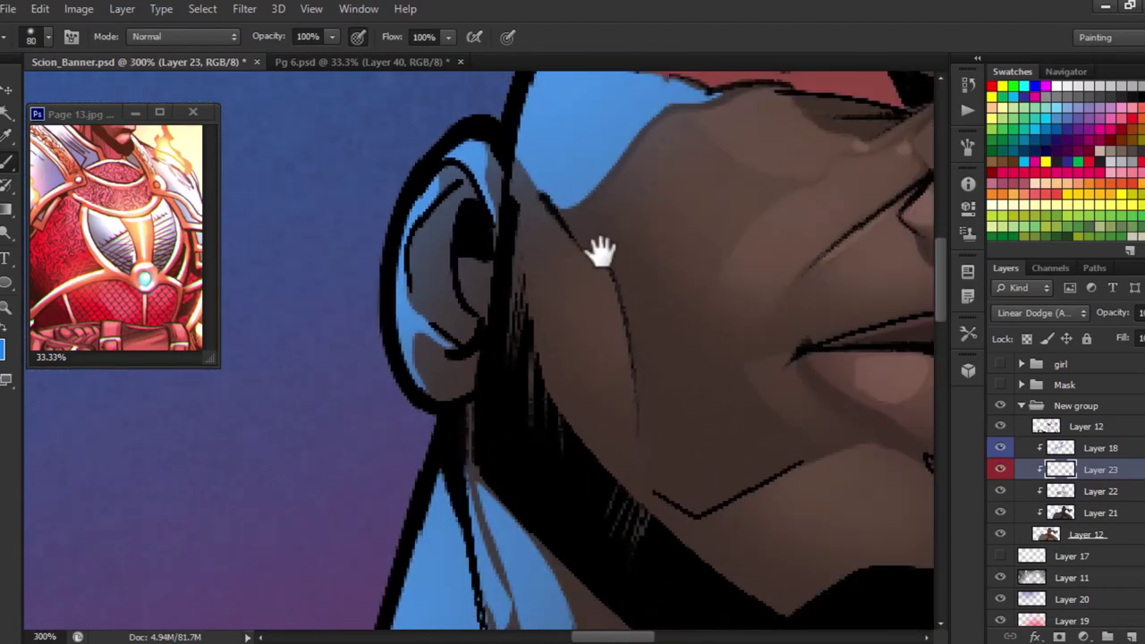
Bring the side of the face into view and make the hair lighting layer active.
left_click_drag(600, 248, 652, 312)
scroll(633, 361, "down", 4)
key("l")
key("alt+bracketleft")
scroll(596, 340, "down", 3)
scroll(567, 263, "up", 3)
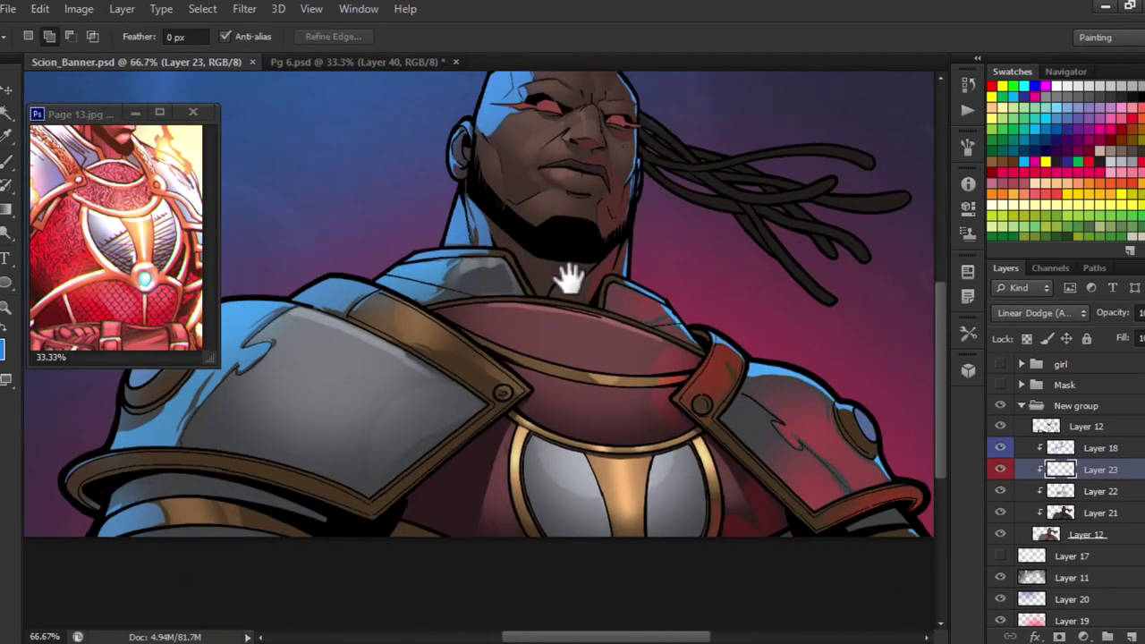
scroll(927, 376, "down", 2)
scroll(443, 362, "up", 4)
key("alt+bracketright")
key("alt+bracketright")
Rotate the view along the hair and lasso the top edges of the dreadlocks.
scroll(447, 327, "up", 3)
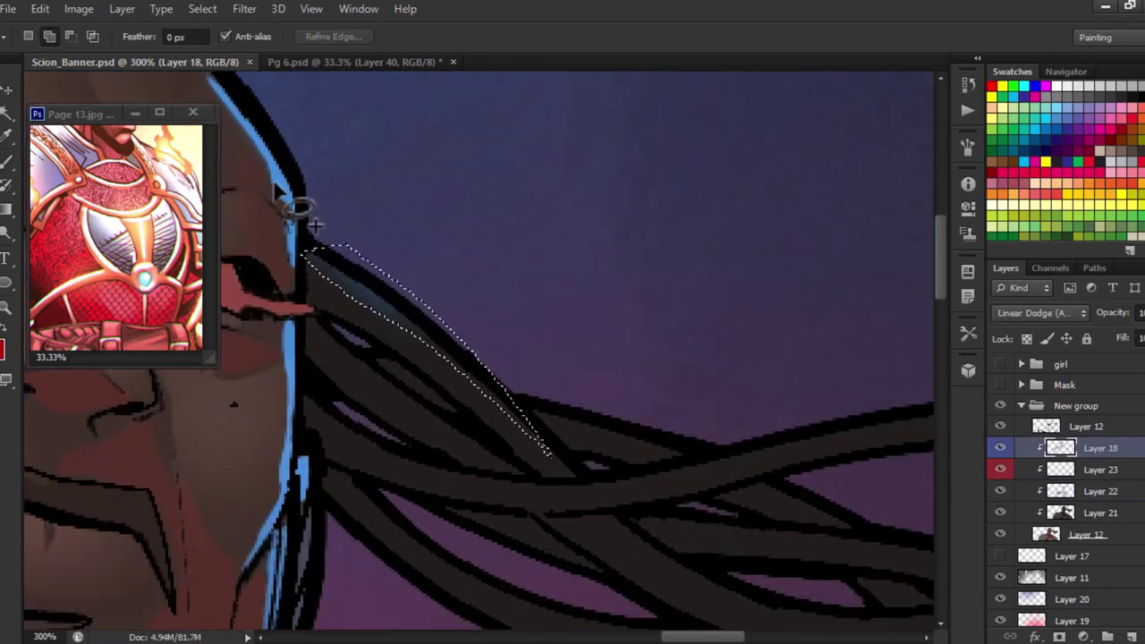
key("r")
mouse_move(603, 414)
left_mouse_down()
mouse_move(537, 103)
mouse_move(682, 102)
left_mouse_up()
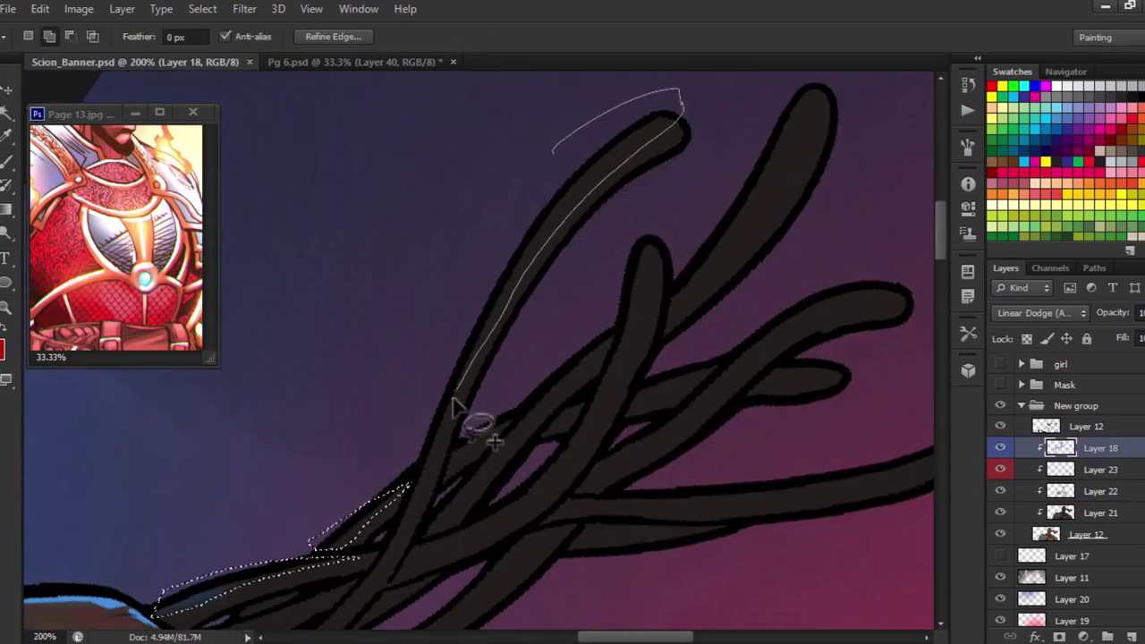
scroll(586, 255, "up", 2)
scroll(594, 255, "down", 3)
left_click_drag(425, 398, 677, 251)
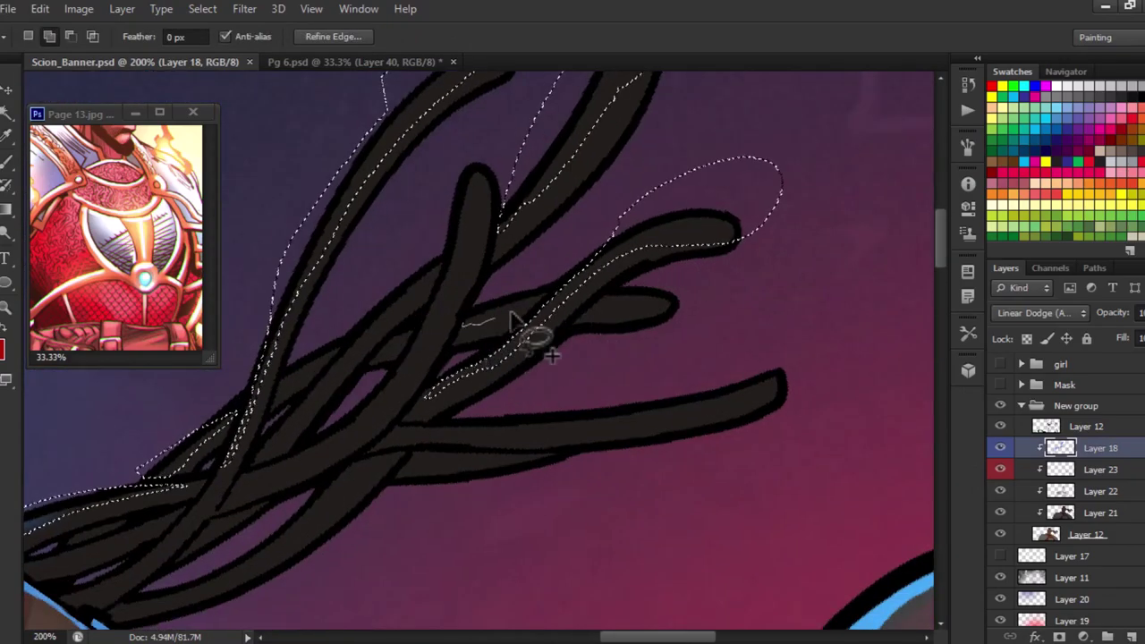
scroll(766, 263, "down", 3)
scroll(567, 302, "down", 1)
scroll(404, 374, "down", 3)
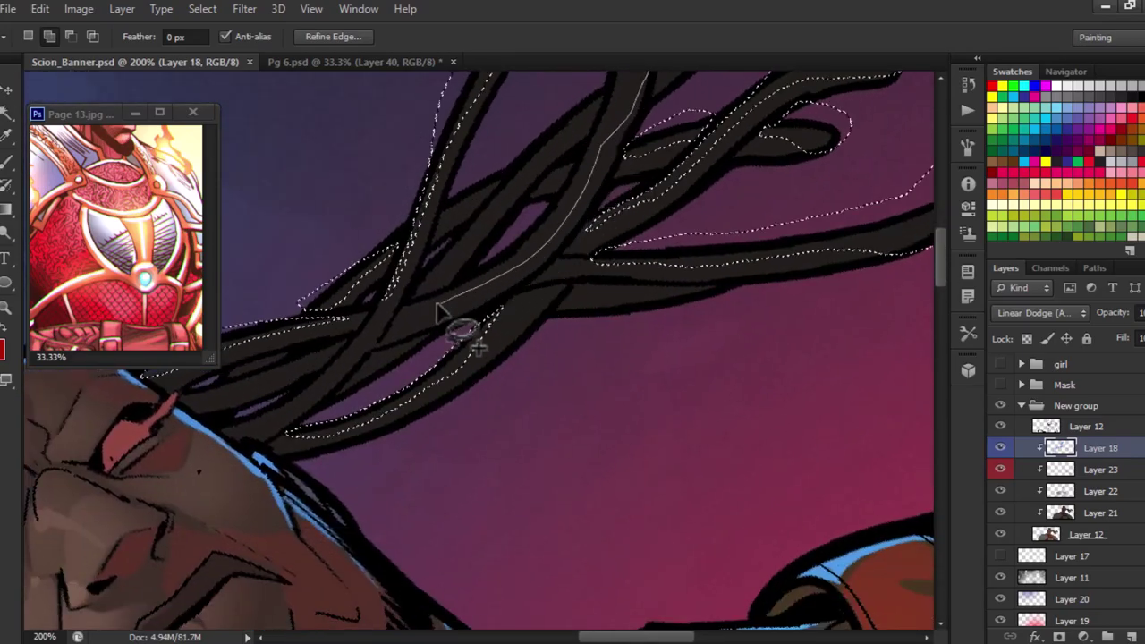
mouse_move(467, 374)
left_mouse_down()
mouse_move(497, 279)
mouse_move(384, 319)
left_mouse_up()
key("ctrl+plus")
left_click_drag(588, 274, 433, 295)
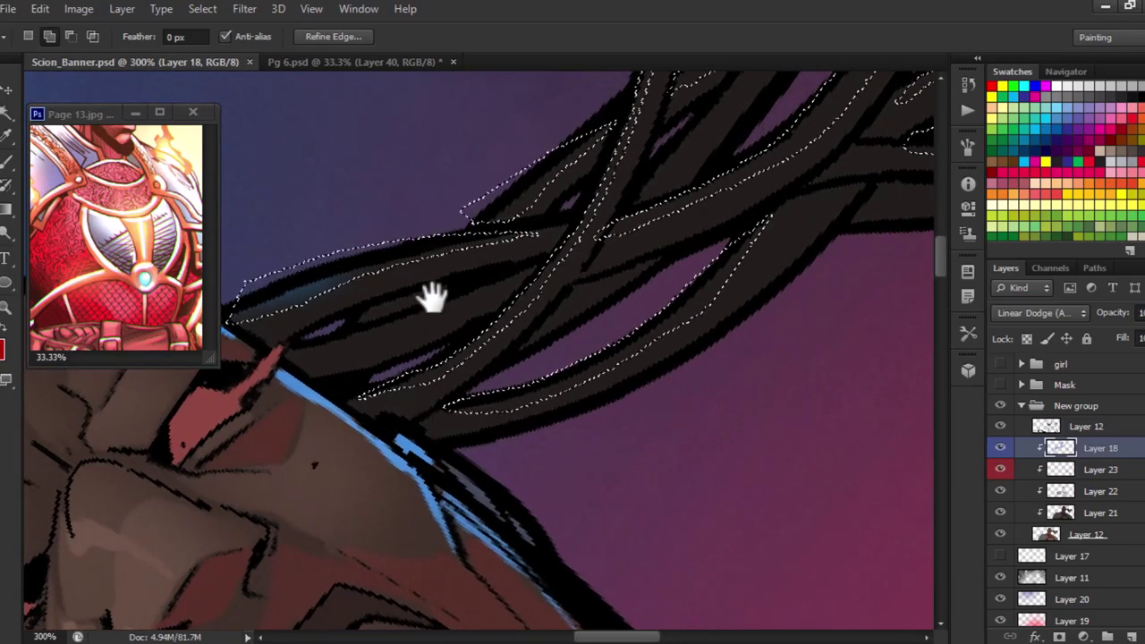
key("ctrl+minus")
Paint blue rim light into the dreadlock selection and clear it.
key("ctrl+minus")
key("ctrl+minus")
key("b")
left_click_drag(460, 178, 586, 360)
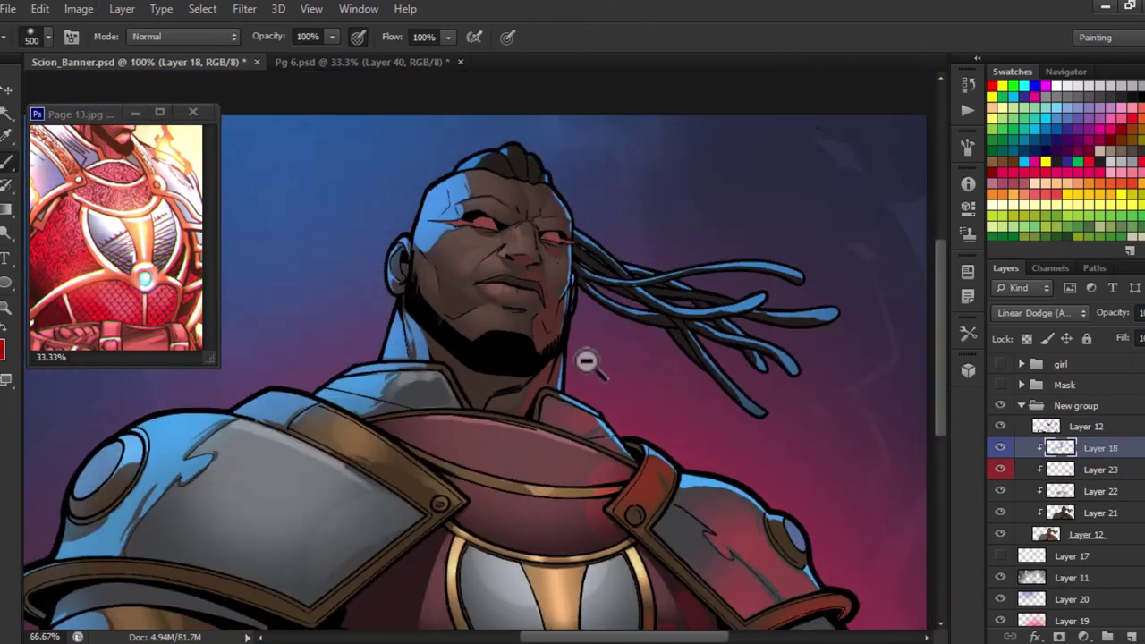
left_click(586, 360)
key("ctrl+plus")
key("ctrl+plus")
key("ctrl+plus")
key("ctrl+minus")
key("ctrl+minus")
Briefly show the girl and Mask groups to check the full banner, then hide them.
key("w")
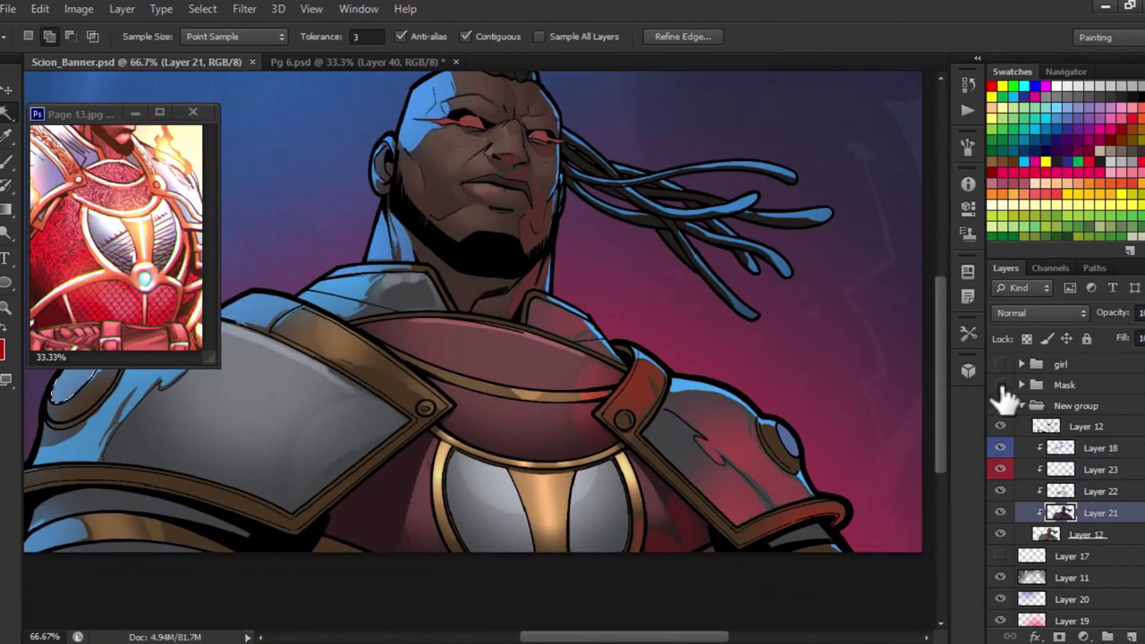
left_click_drag(1000, 385, 1000, 364)
left_click_drag(580, 125, 664, 340)
key("ctrl+minus")
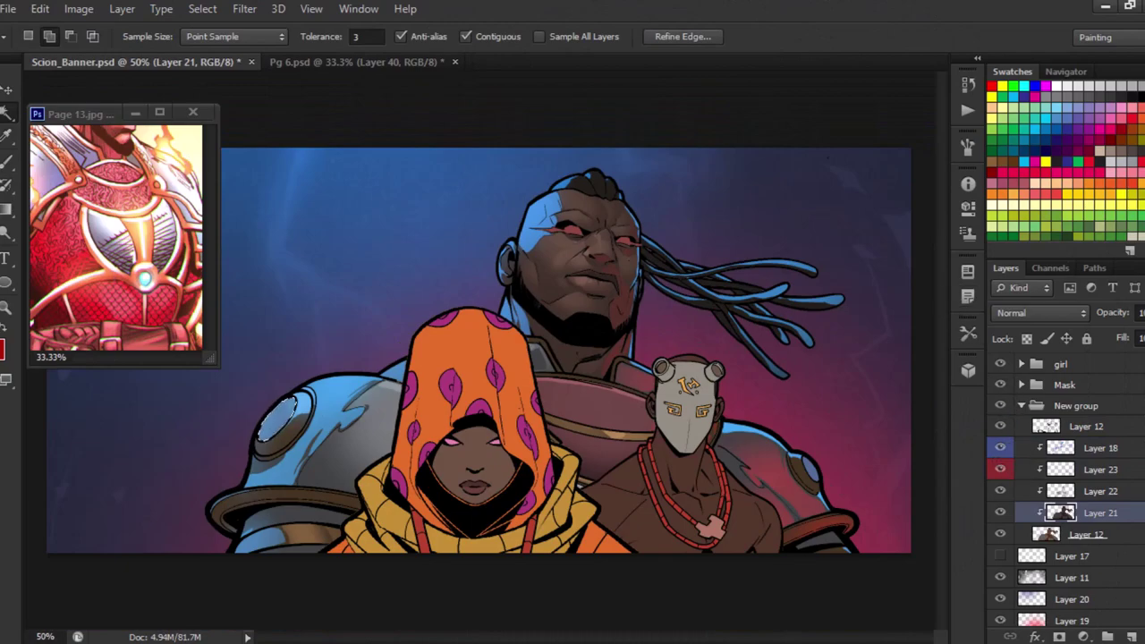
left_click_drag(1001, 364, 1000, 384)
Zoom in on the shoulder disc to give its lens a cyan-to-pink glow.
key("b")
key("w")
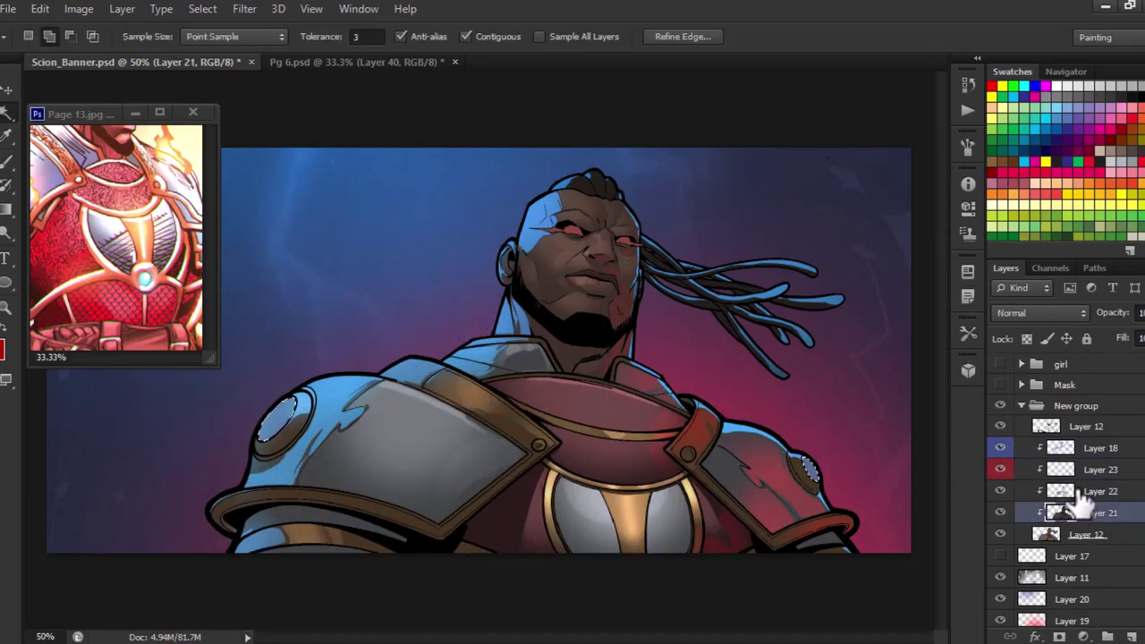
key("ctrl+plus")
key("ctrl+plus")
key("ctrl+plus")
key("b")
scroll(305, 402, "right", 10)
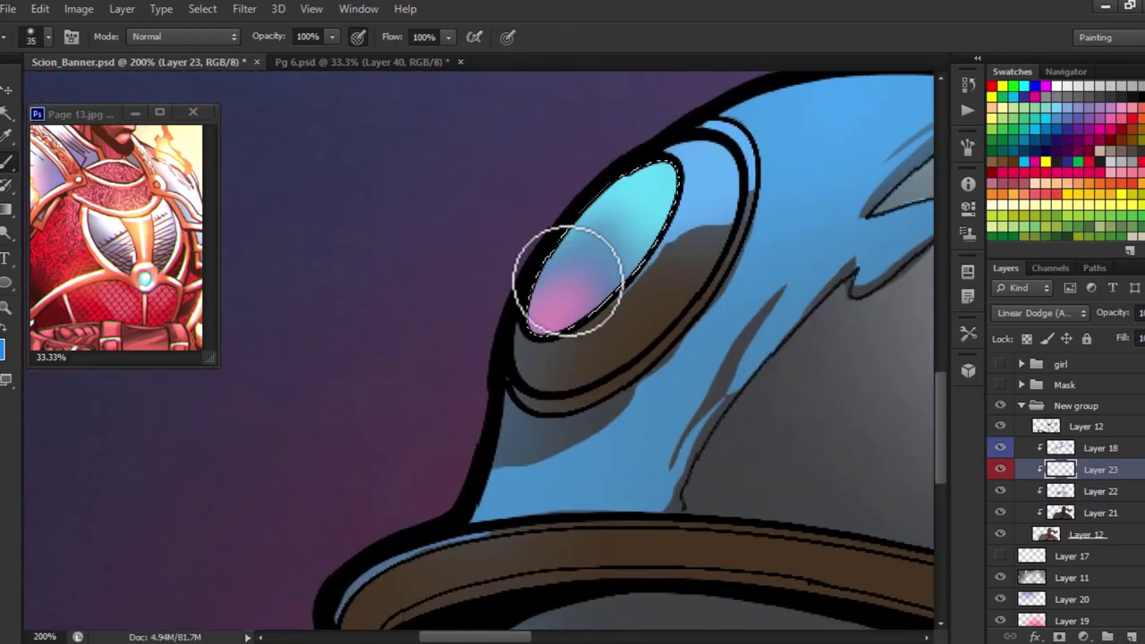
key("ctrl+b")
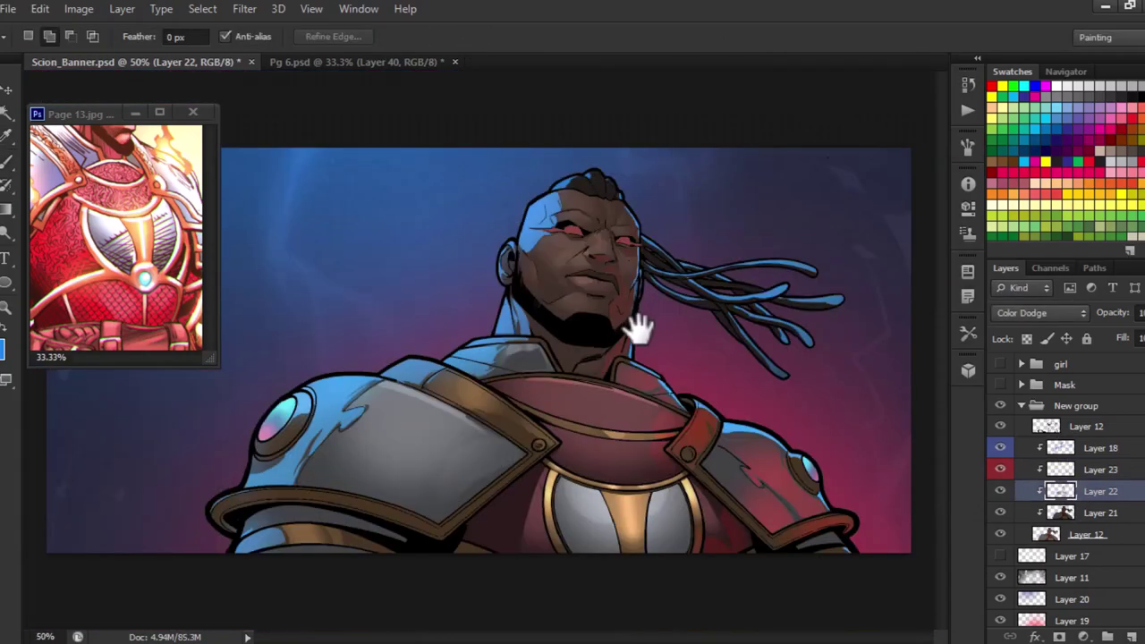
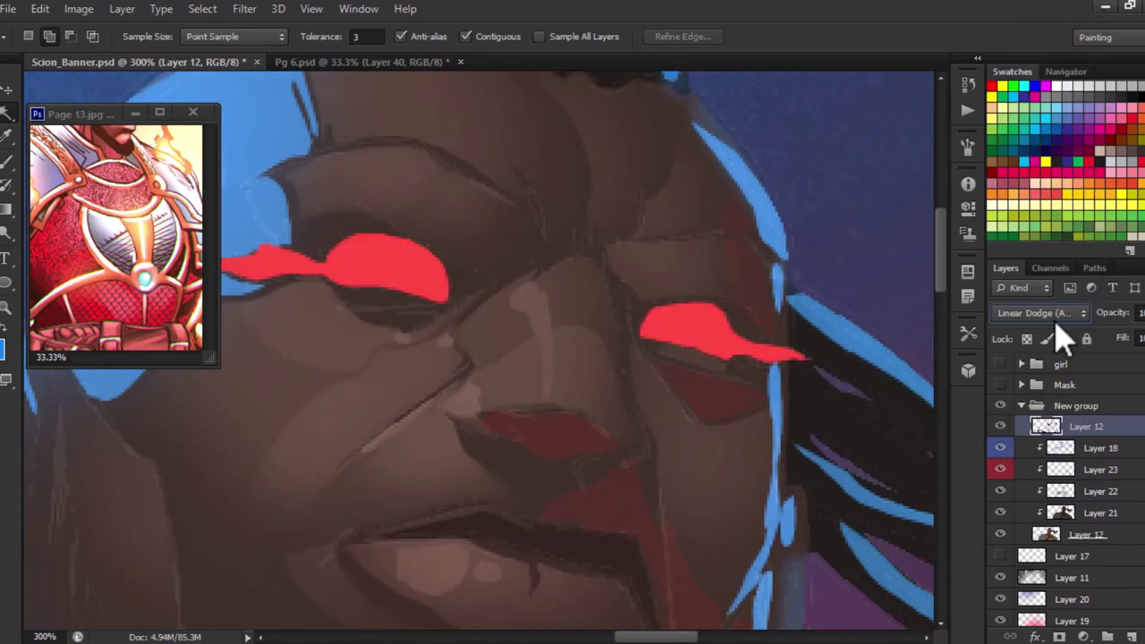
Set the red eye layer to Linear Dodge and lasso both eye streaks.
left_click(1038, 178)
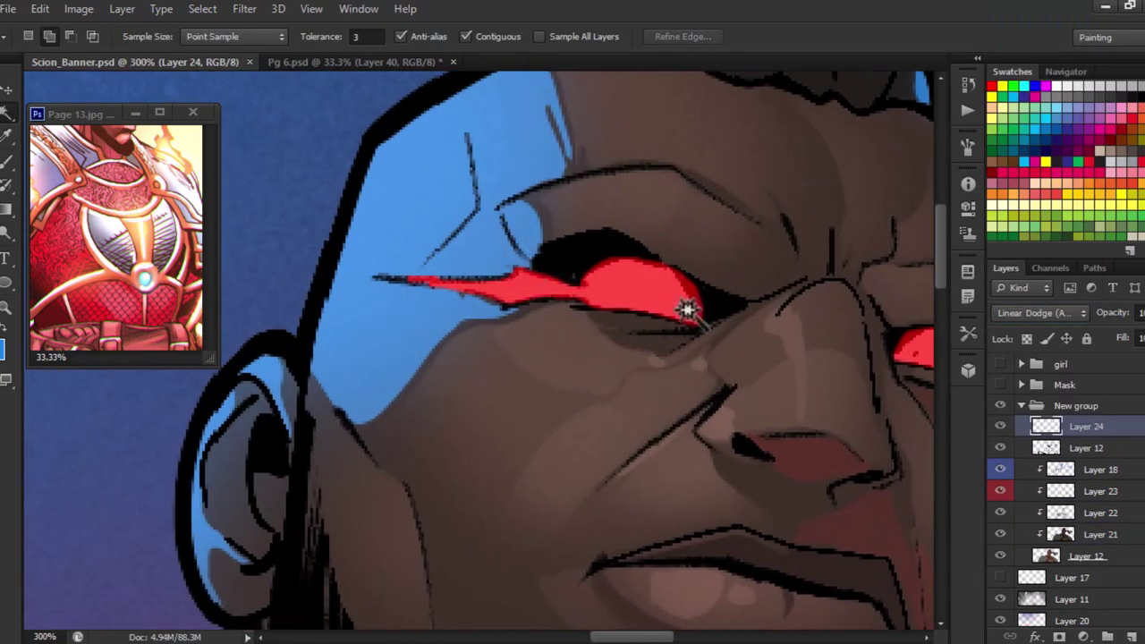
left_click(1074, 448)
key("l")
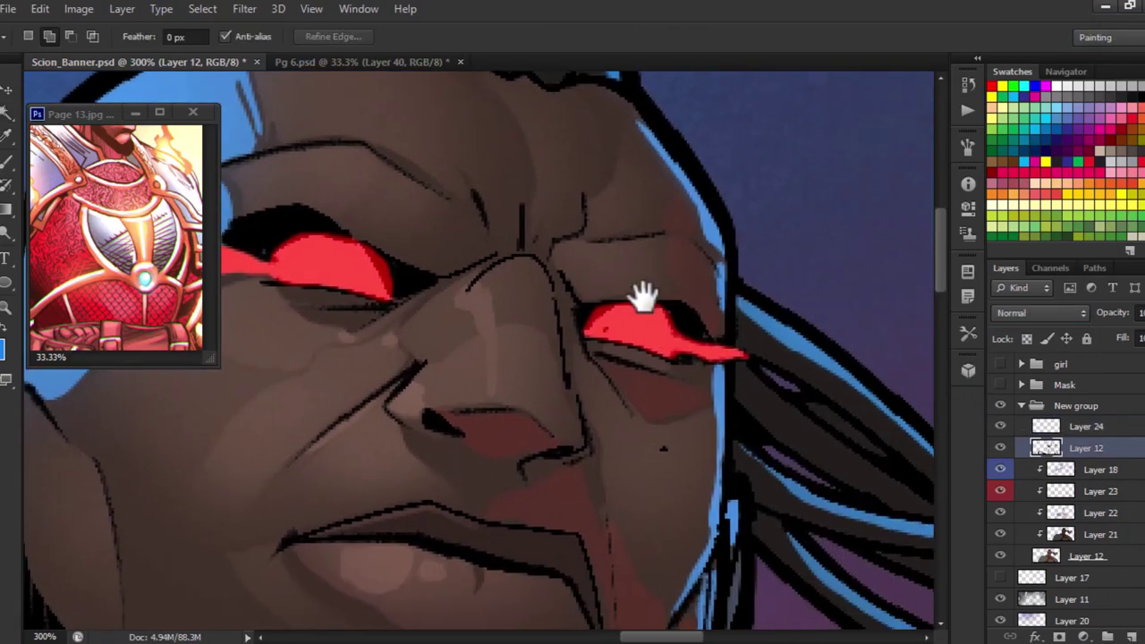
left_click_drag(639, 294, 608, 318)
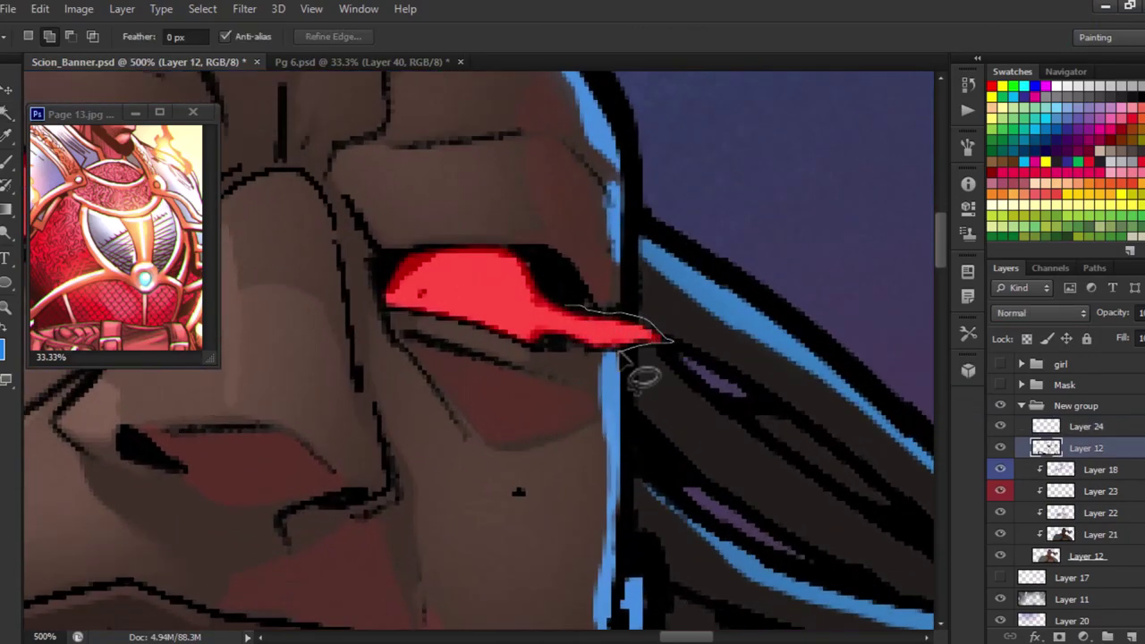
left_click_drag(522, 307, 515, 284)
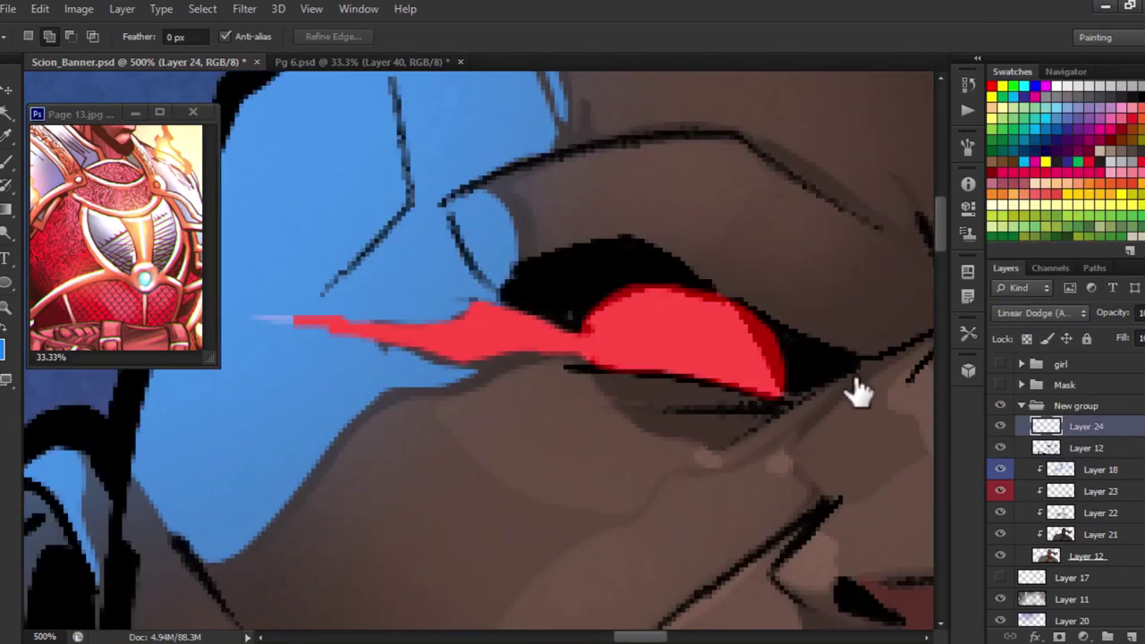
Add an enlarged red Outer Glow to the eye layer, sampling the eyes' red.
double_click(1087, 427)
left_click(922, 232)
left_click(501, 349)
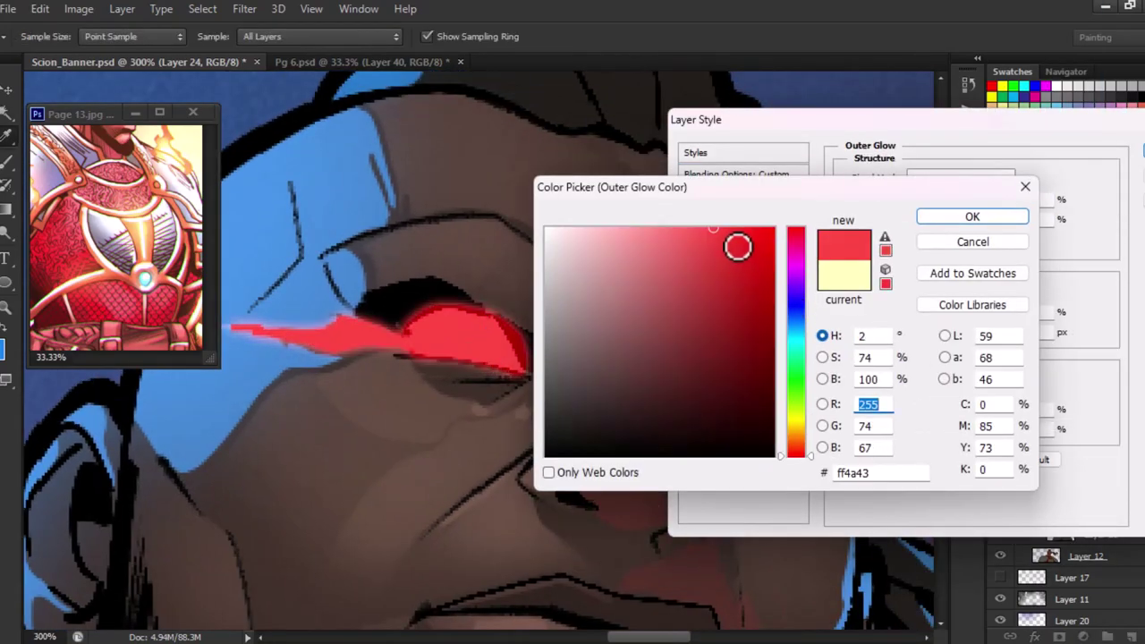
left_click(972, 216)
left_click_drag(921, 332, 948, 332)
left_click(1131, 216)
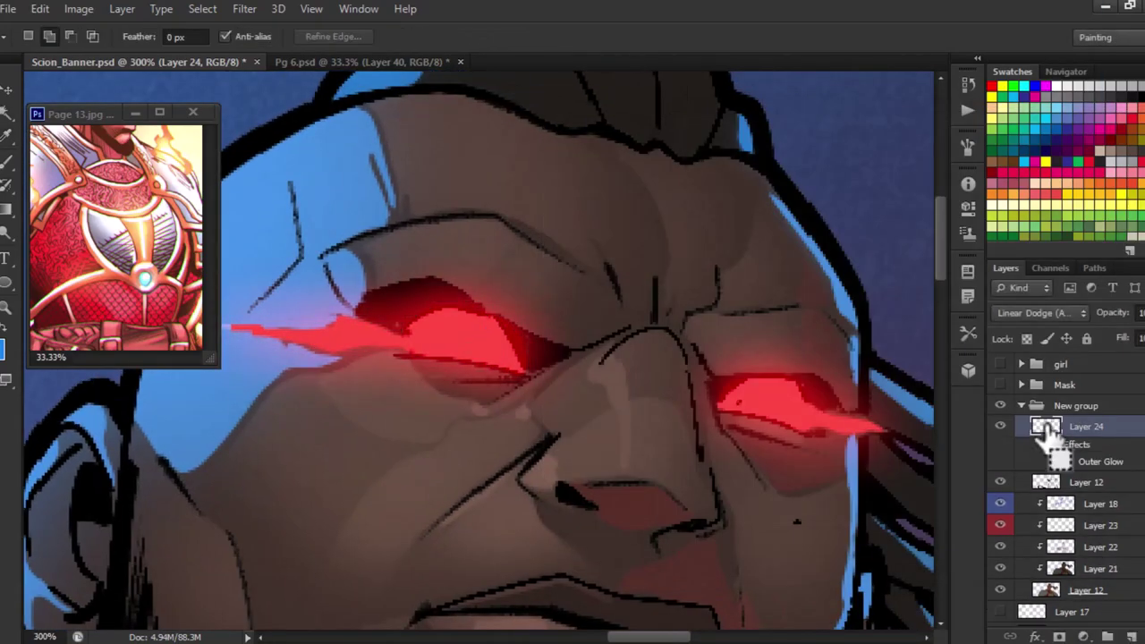
Load the eye shapes as a selection and choose a new brush tip.
left_click(1037, 439, "ctrl")
key("b")
right_click(484, 383)
scroll(573, 402, "down", 5)
scroll(572, 402, "down", 5)
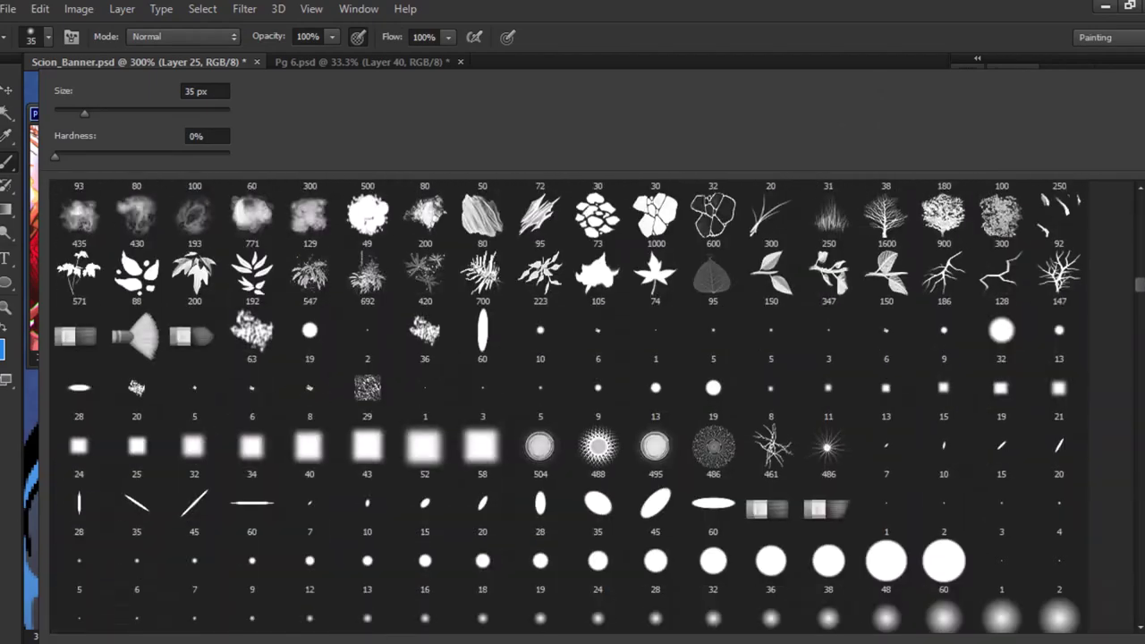
scroll(573, 403, "up", 2)
double_click(79, 419)
Set the painting colour to a light orange for the eye highlights.
left_click(7, 345)
left_click(743, 247)
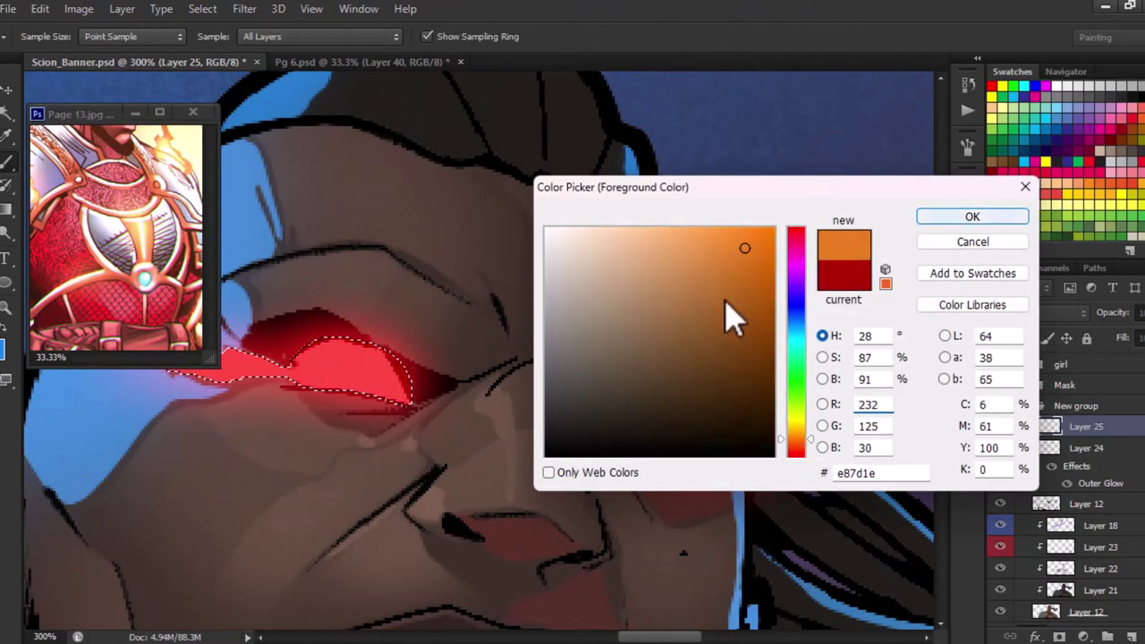
left_click(973, 216)
left_click(7, 345)
left_click(684, 231)
key("Return")
left_click(642, 431)
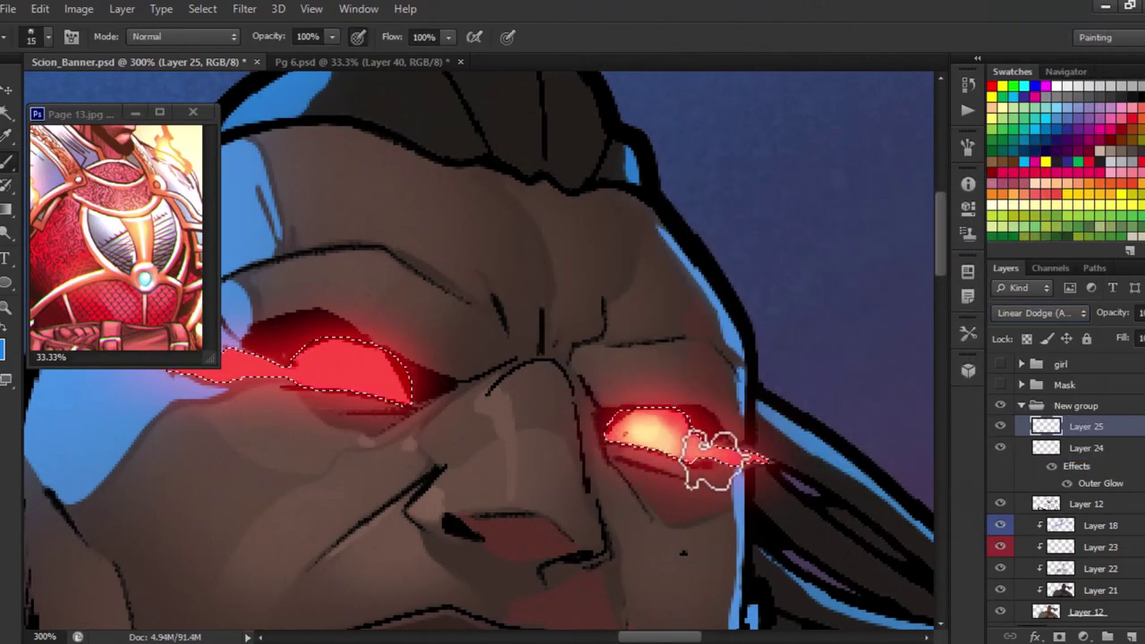
Clip a highlight layer to the eye layer and paint orange along the eye streak.
scroll(627, 375, "left", 5)
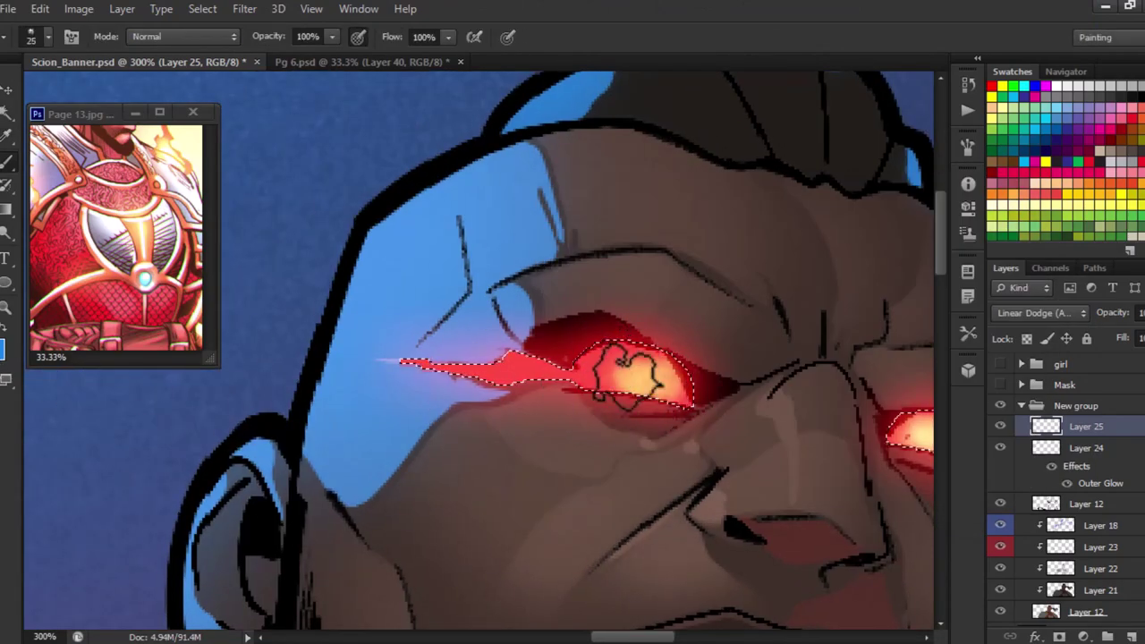
right_click(1086, 426)
left_click(830, 276)
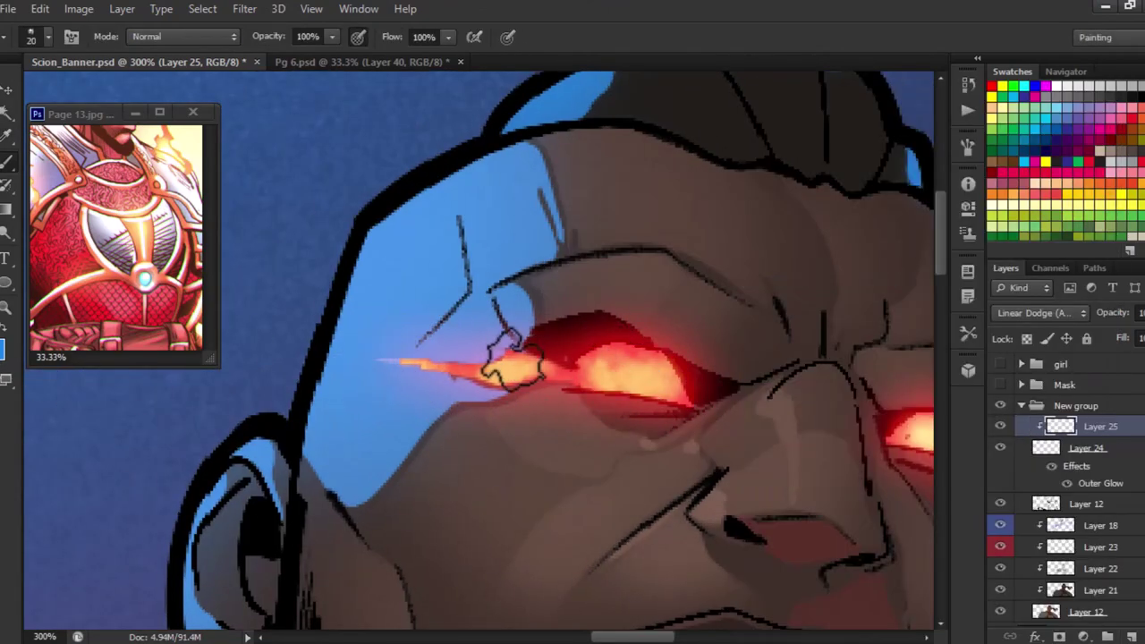
left_click_drag(895, 483, 537, 327)
Dodge the eyes with a smaller brush, then zoom out to view the banner.
key("o")
key("bracketleft")
key("bracketleft")
key("bracketleft")
scroll(483, 318, "left", 5)
scroll(484, 317, "up", 2)
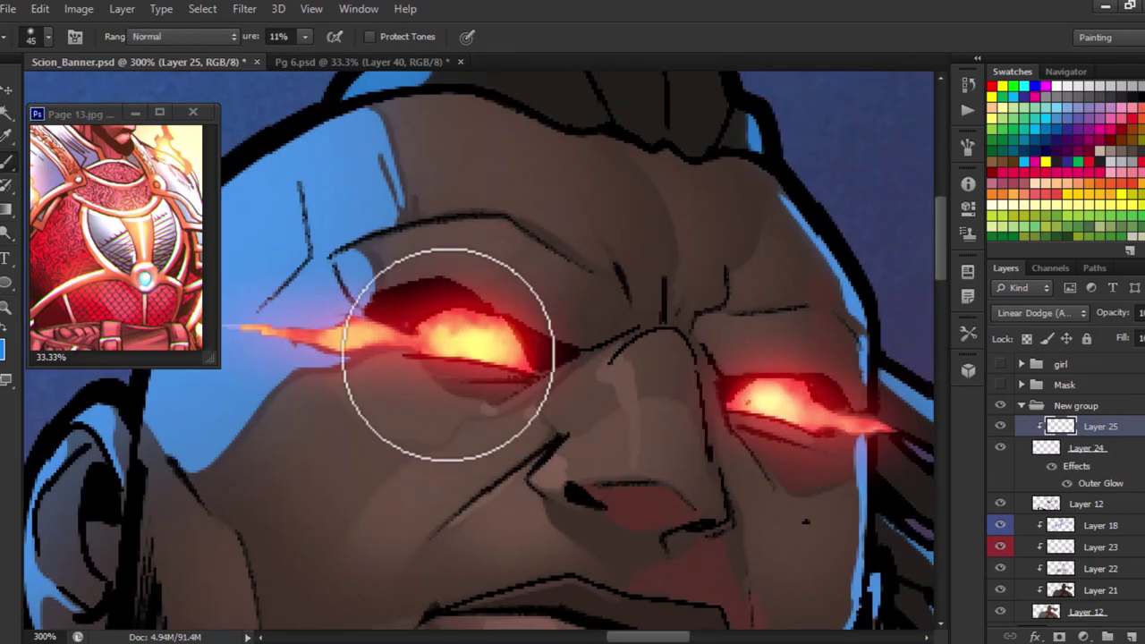
key("Return")
key("b")
key("ctrl+minus")
key("ctrl+minus")
key("ctrl+minus")
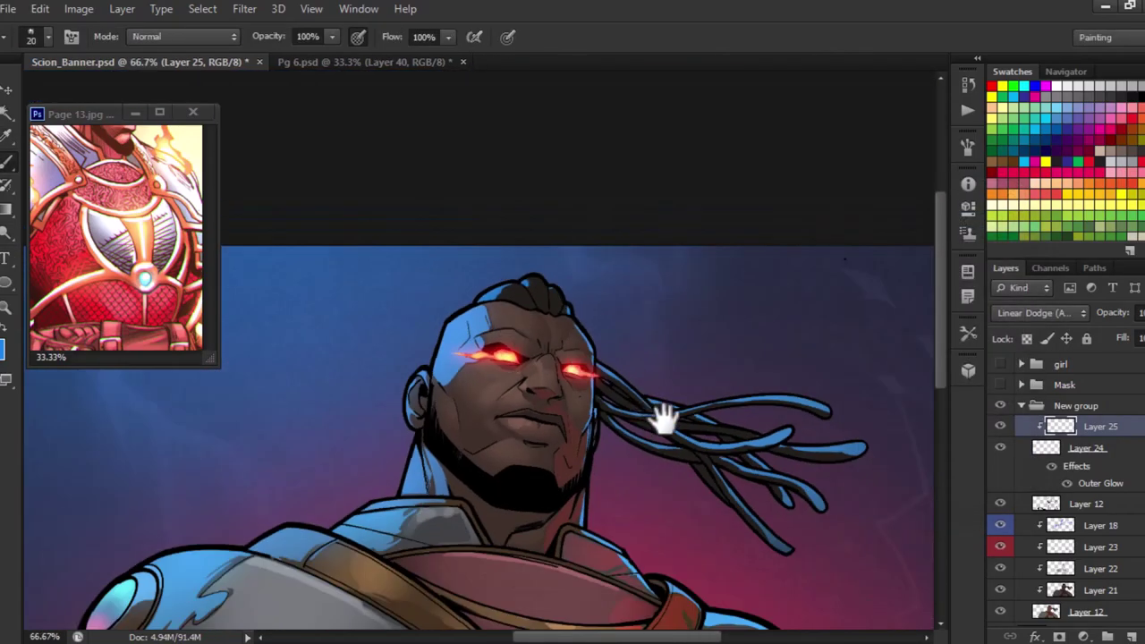
scroll(662, 418, "up", 5)
key("m")
scroll(603, 466, "down", 6)
key("ctrl+minus")
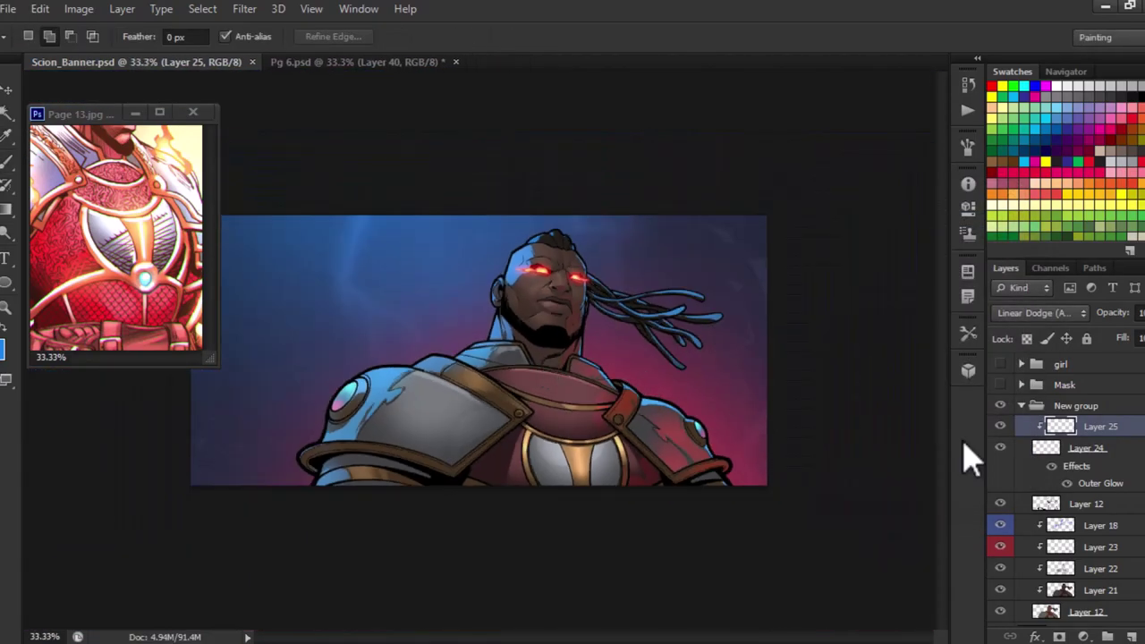
Zoom in on the face and toggle the eye glow against the base eyes.
key("ctrl+1")
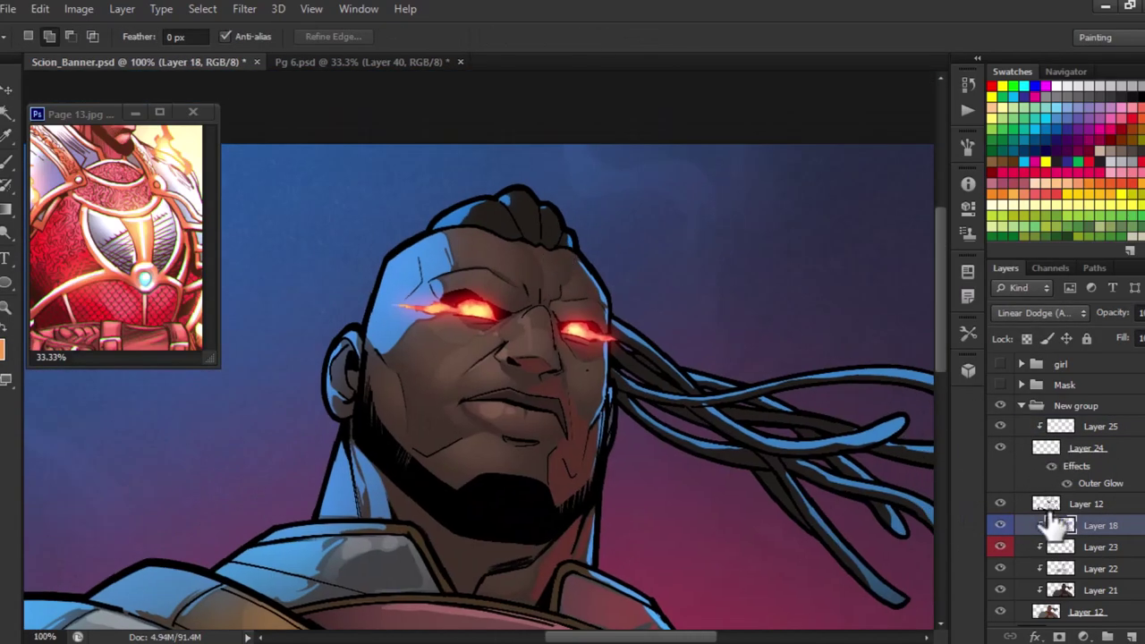
key("w")
left_click(483, 311, "ctrl")
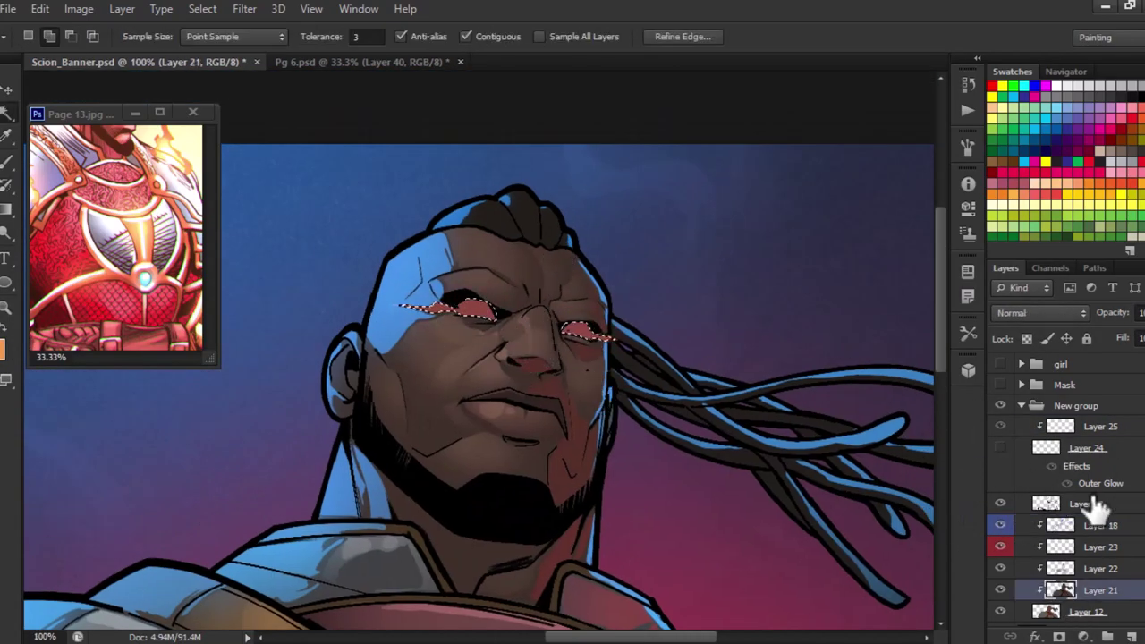
scroll(471, 315, "up", 3)
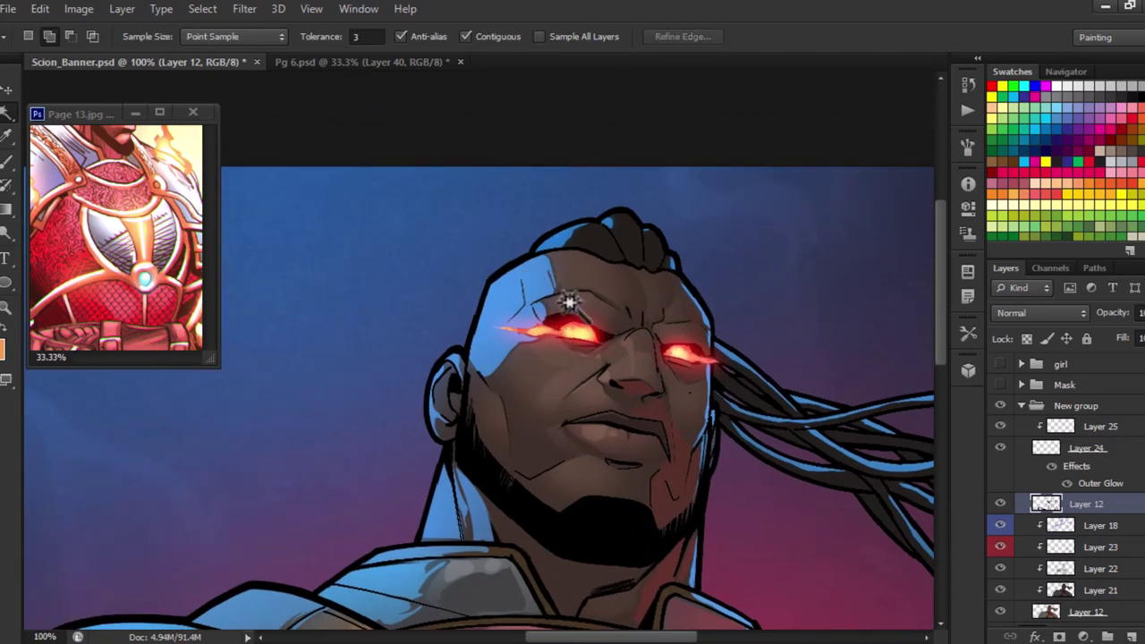
left_click(471, 315, "ctrl")
key("l")
left_click(1000, 448)
left_click(1000, 590)
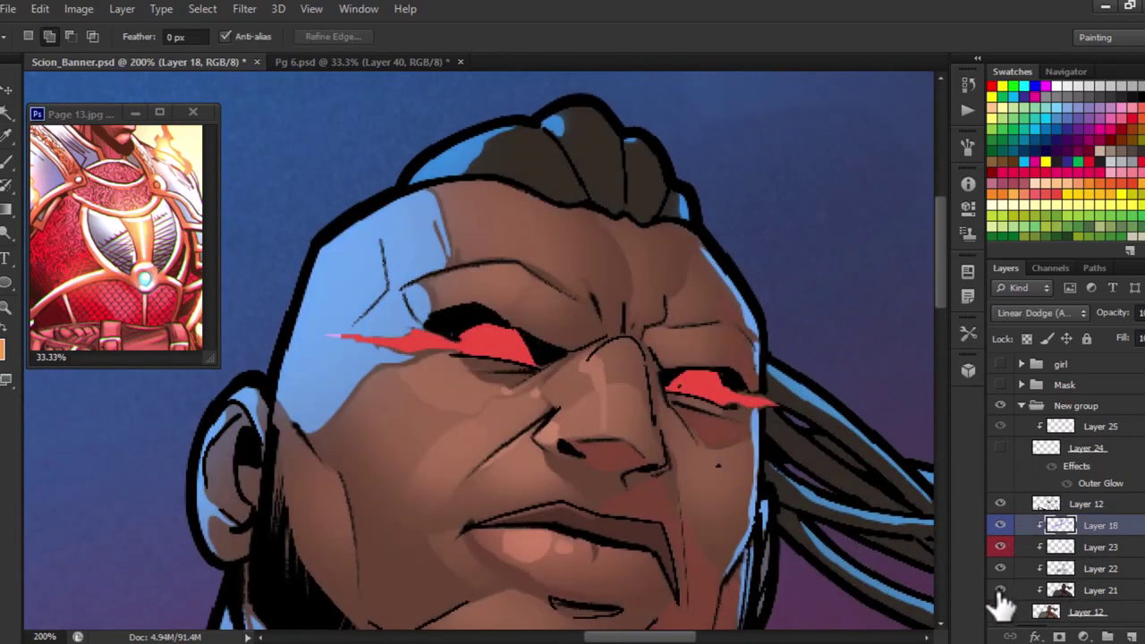
left_click(1000, 590)
key("w")
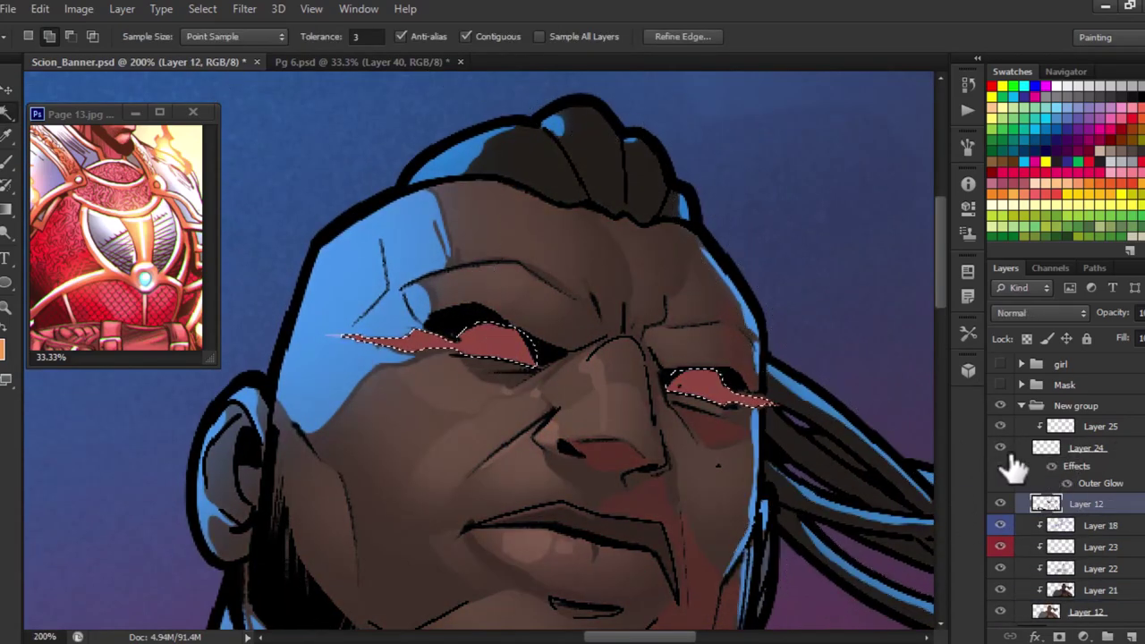
left_click(1000, 448)
left_click(1074, 447)
Lasso the head, neck and shoulder armour edges for the rim light.
key("ctrl+minus")
key("ctrl+minus")
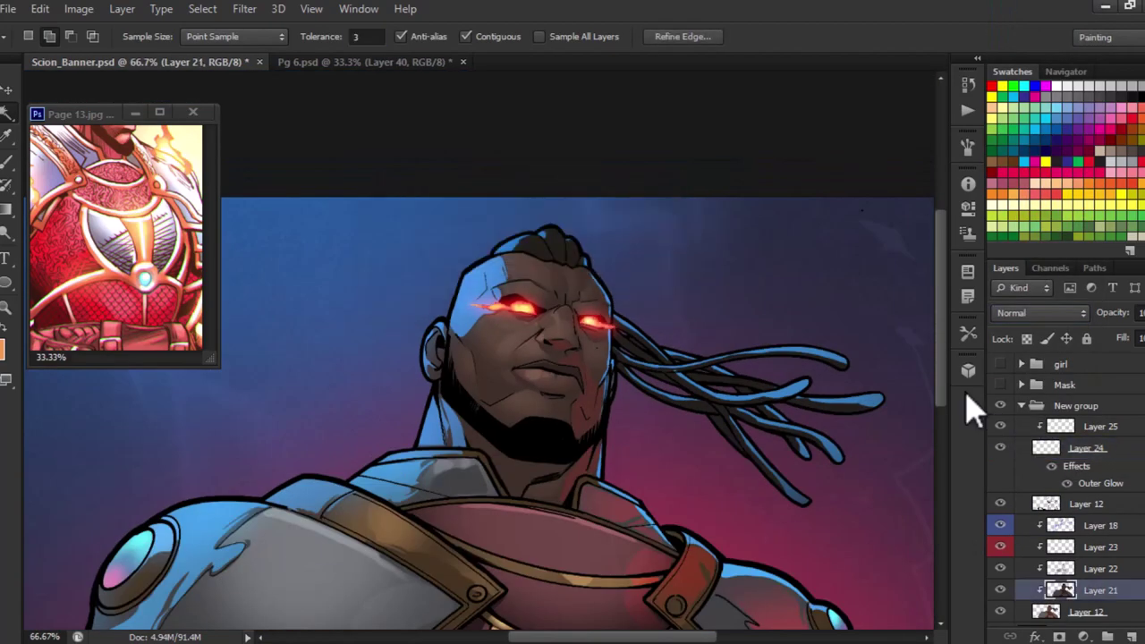
scroll(540, 286, "up", 3)
left_click(596, 268, "ctrl")
scroll(598, 338, "down", 4)
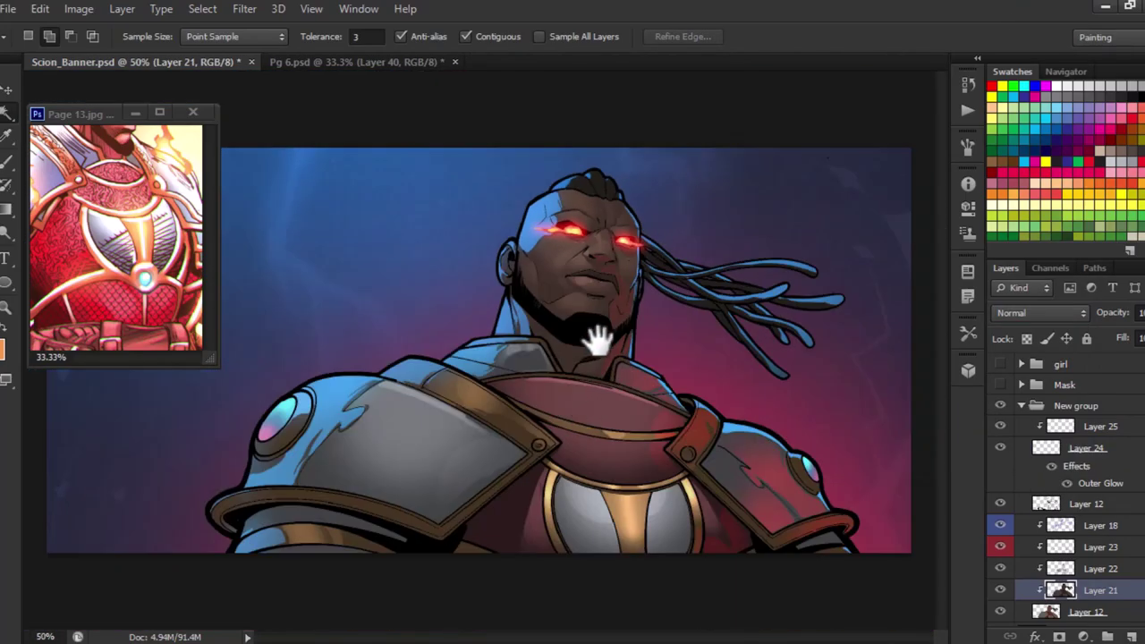
key("l")
scroll(519, 257, "up", 4)
mouse_move(526, 290)
left_mouse_down()
mouse_move(629, 203)
mouse_move(533, 250)
left_mouse_up()
scroll(556, 271, "down", 1)
scroll(519, 248, "down", 5)
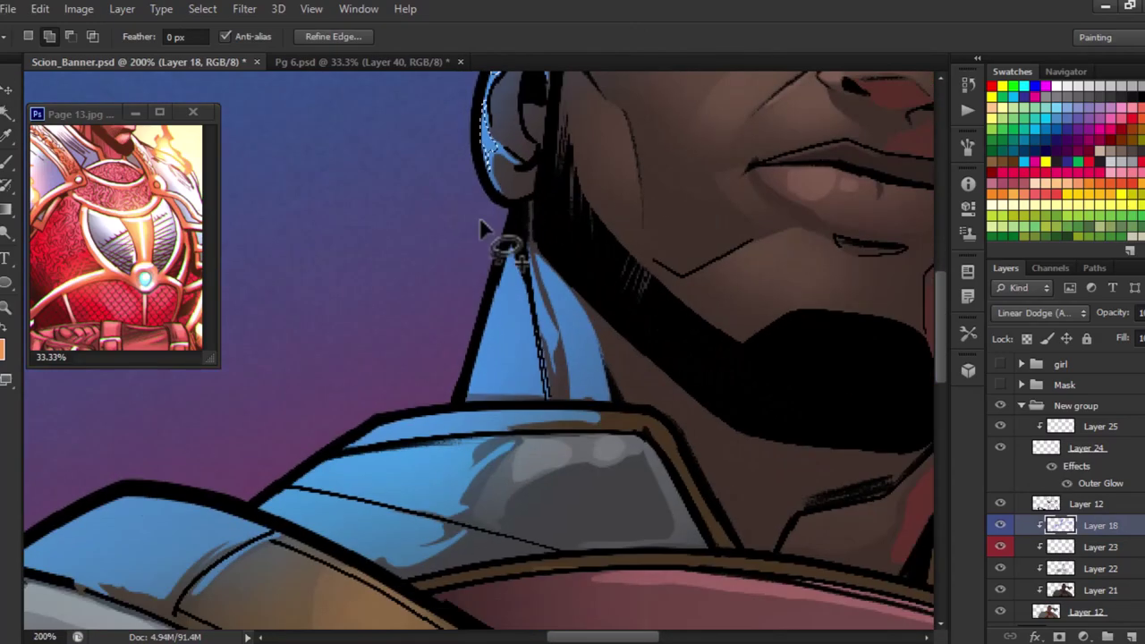
scroll(480, 218, "down", 3)
left_click_drag(564, 205, 586, 285)
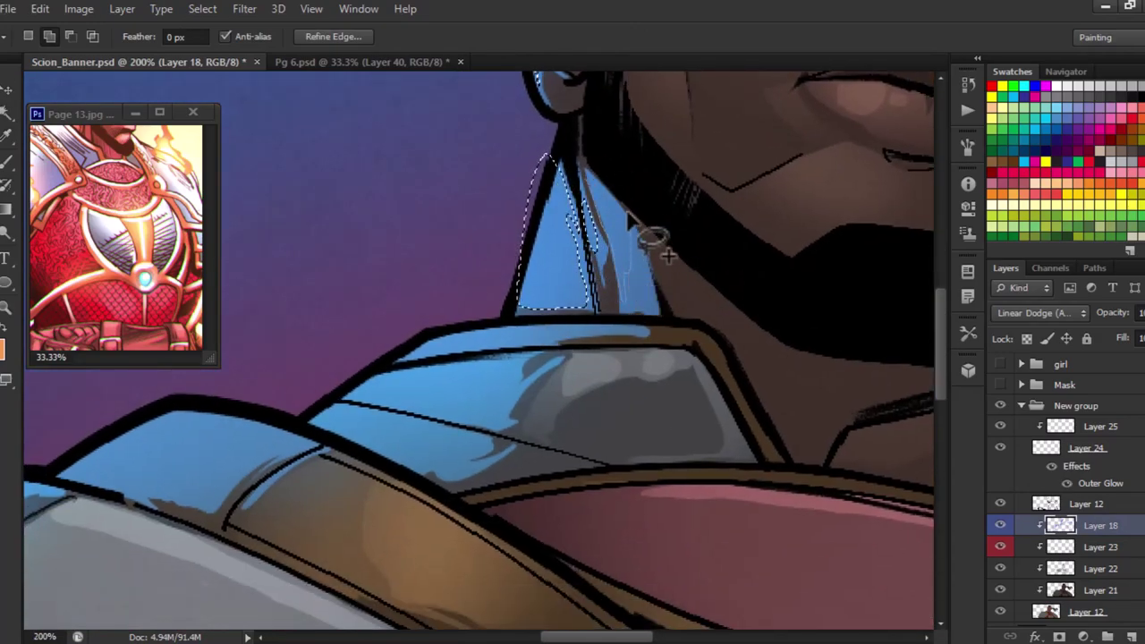
mouse_move(626, 215)
left_mouse_down()
mouse_move(606, 247)
mouse_move(532, 249)
left_mouse_up()
mouse_move(463, 269)
left_mouse_down()
mouse_move(575, 210)
mouse_move(423, 291)
left_mouse_up()
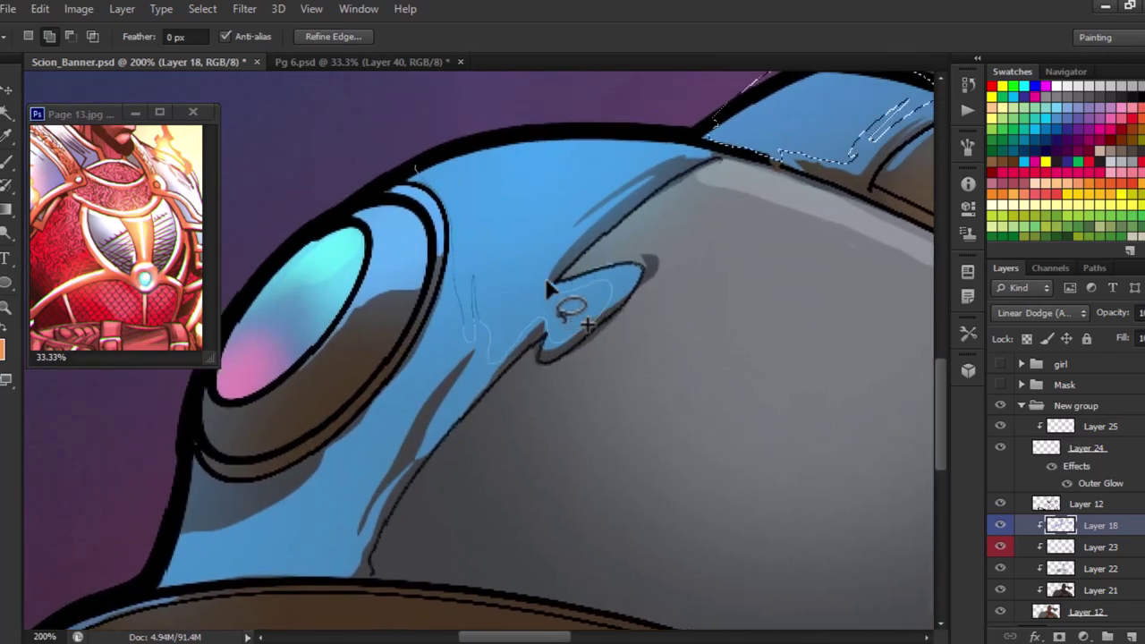
mouse_move(474, 195)
left_mouse_down()
mouse_move(651, 151)
mouse_move(555, 300)
left_mouse_up()
Paint the selected edges light blue #6cb1f4 with a soft brush, then deselect.
scroll(339, 334, "down", 4)
scroll(508, 255, "down", 4)
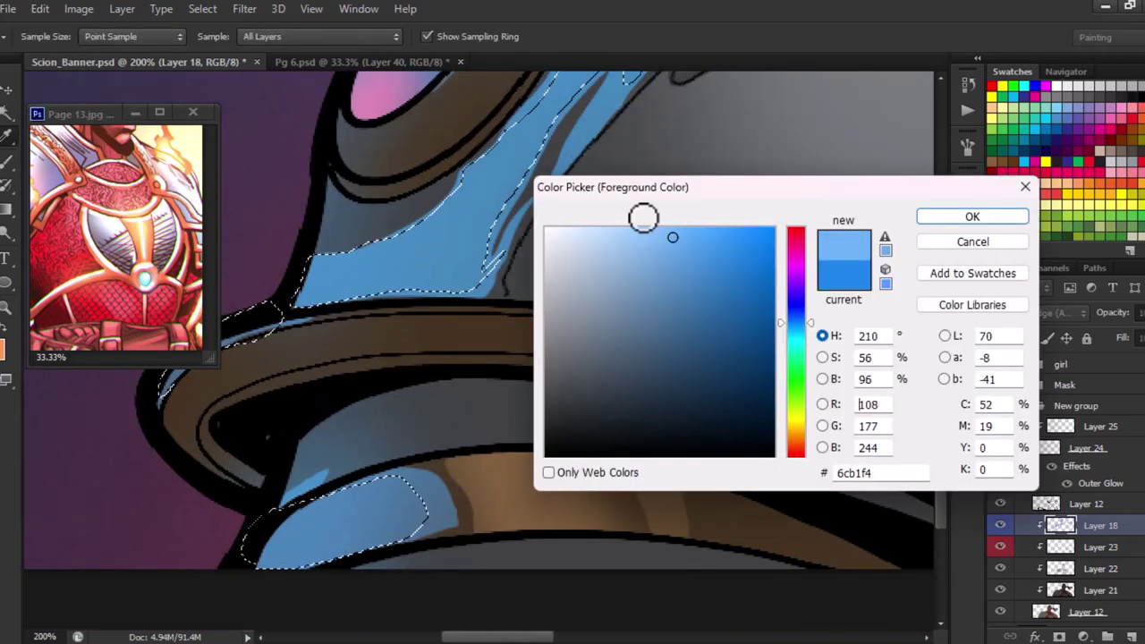
key("Return")
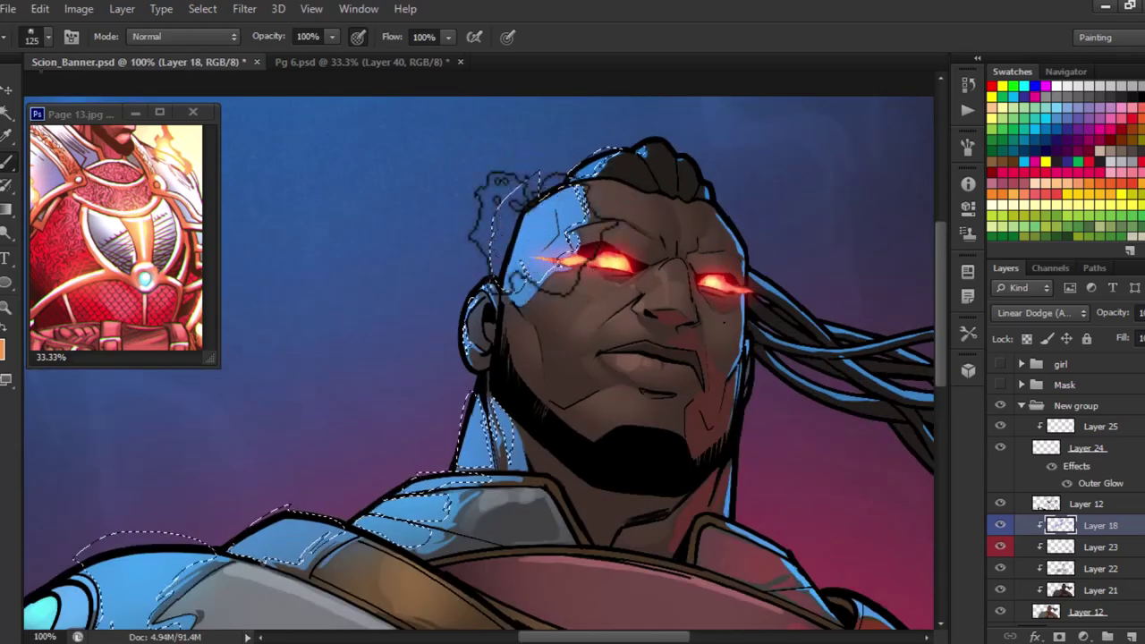
left_click_drag(547, 210, 609, 125)
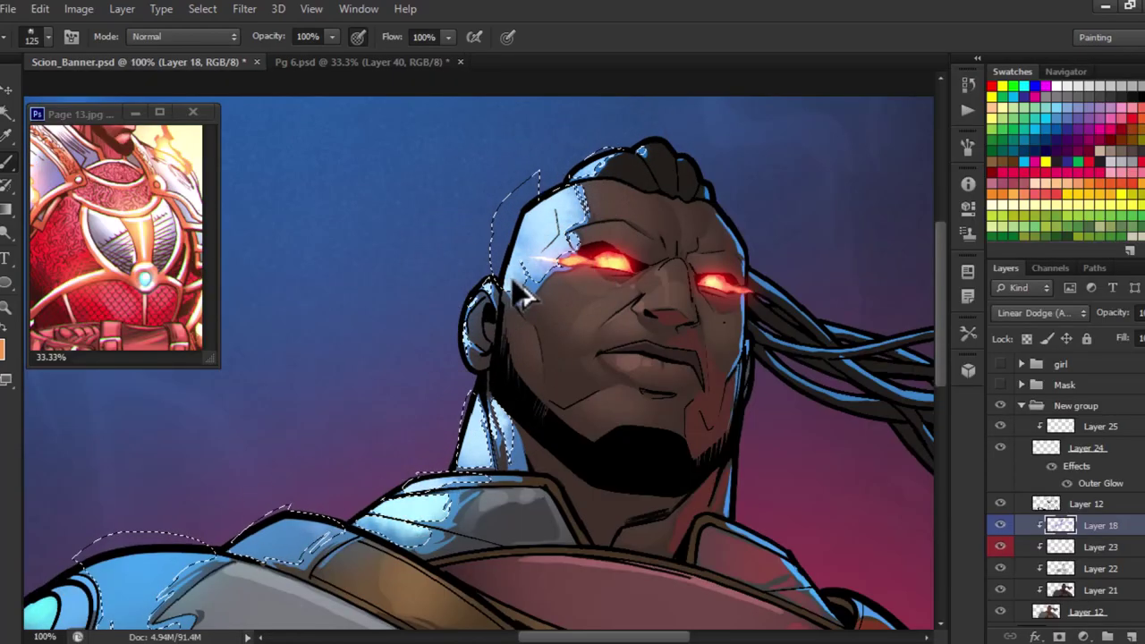
key("ctrl+minus")
right_click(604, 183)
double_click(84, 225)
key("ctrl+d")
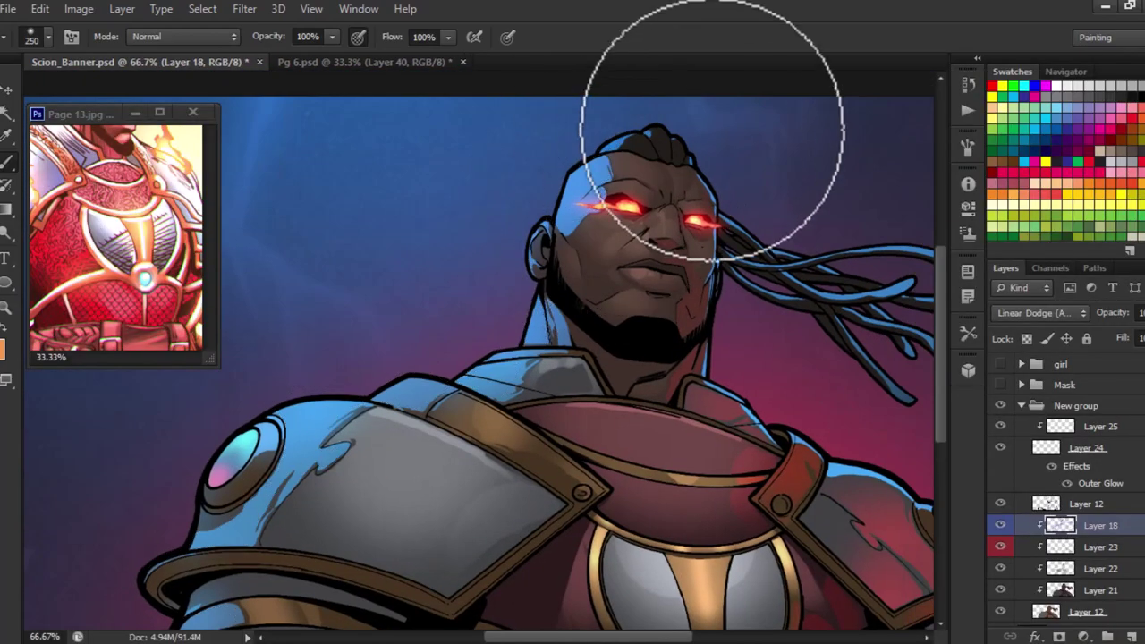
Zoom out to the whole banner and close Hue/Saturation without changes.
key("ctrl+minus")
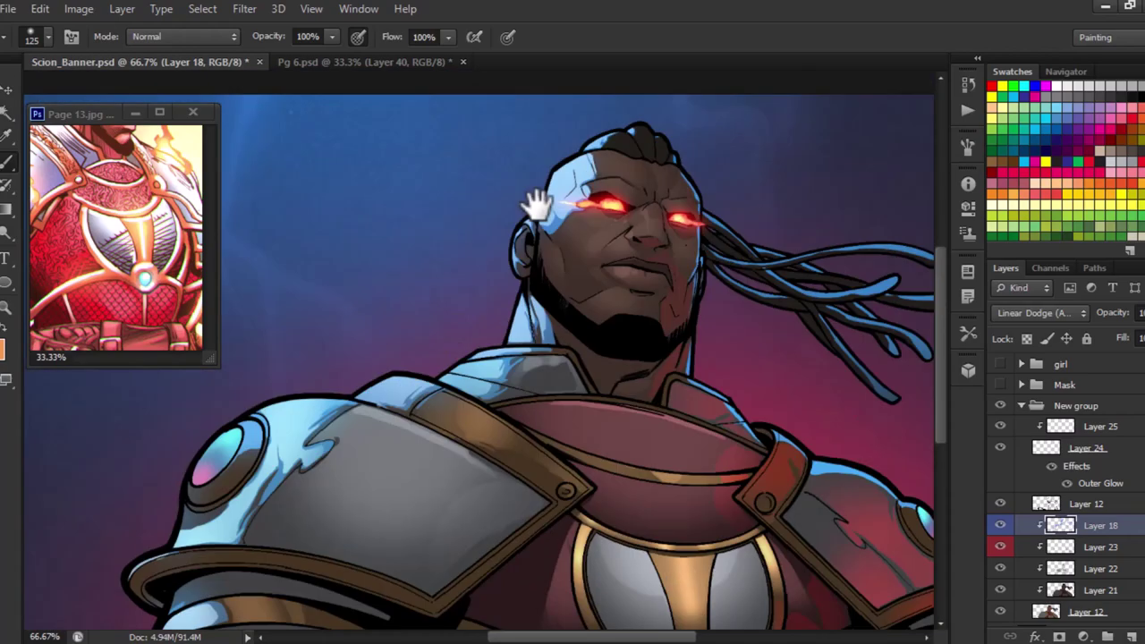
key("ctrl+minus")
key("ctrl+u")
key("Escape")
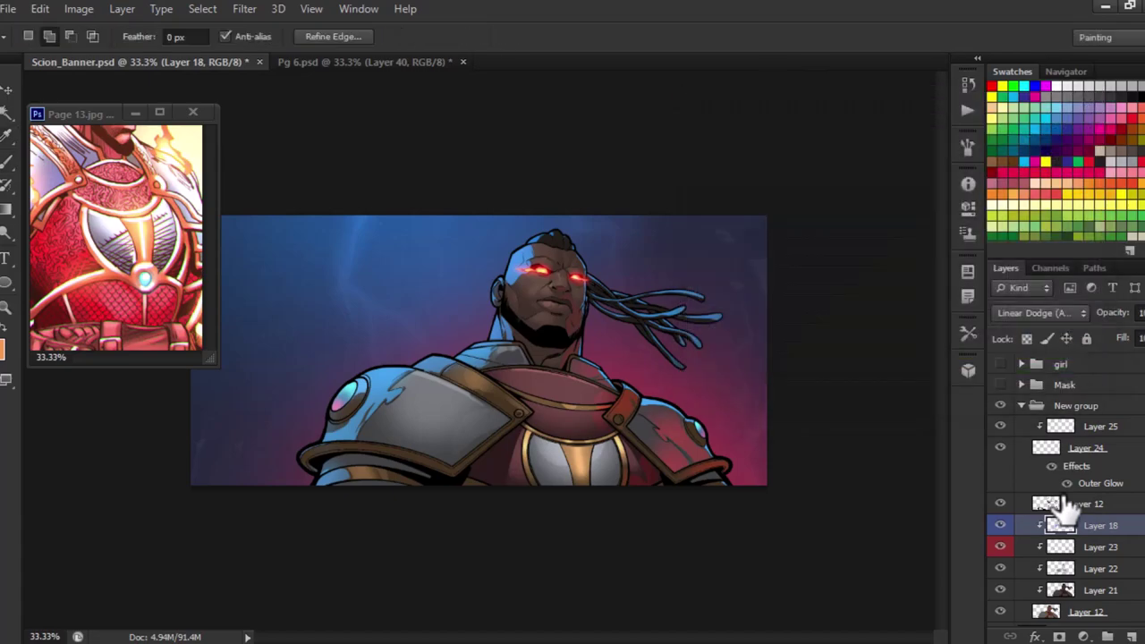
Raise saturation and lightness of the left blue rim light, then deselect.
left_click_drag(565, 433, 340, 219)
key("ctrl+u")
left_click_drag(854, 260, 875, 259)
left_click_drag(854, 302, 892, 301)
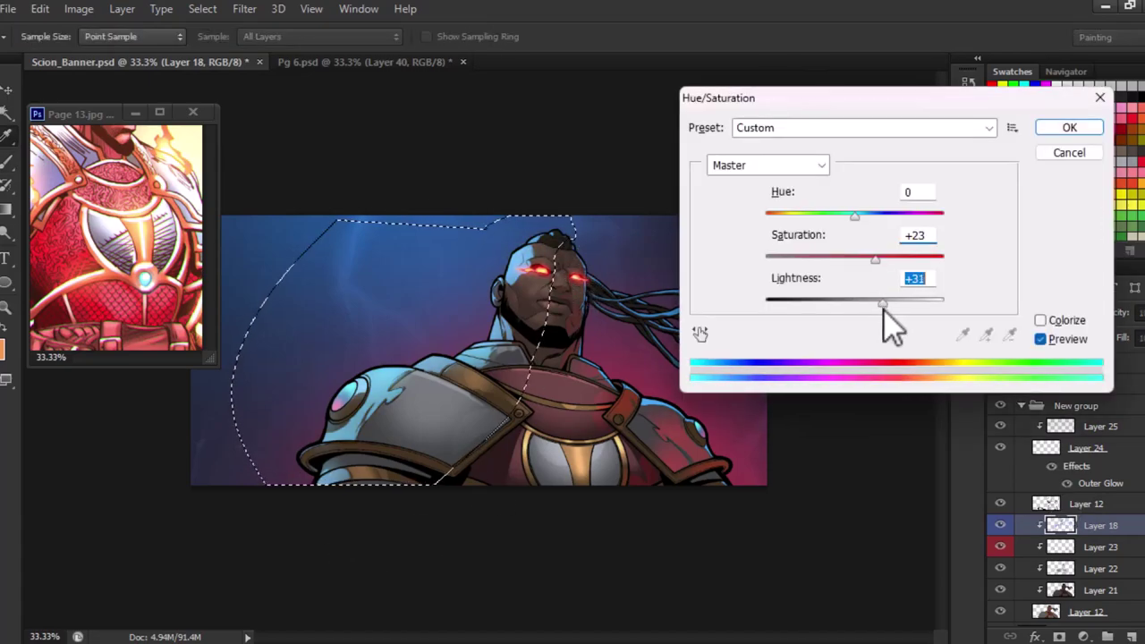
left_click(1069, 128)
key("ctrl+d")
Test a hue shift on the blue lighting in Hue/Saturation and cancel it.
key("ctrl+u")
key("Escape")
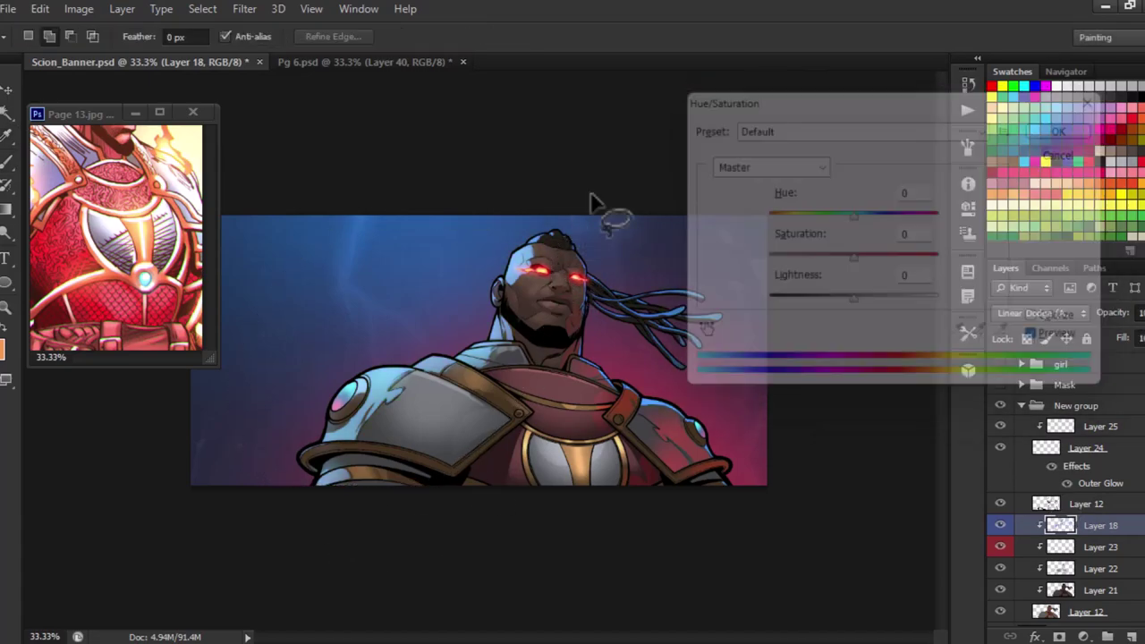
key("ctrl+u")
mouse_move(778, 214)
left_mouse_down()
mouse_move(940, 214)
mouse_move(781, 215)
left_mouse_up()
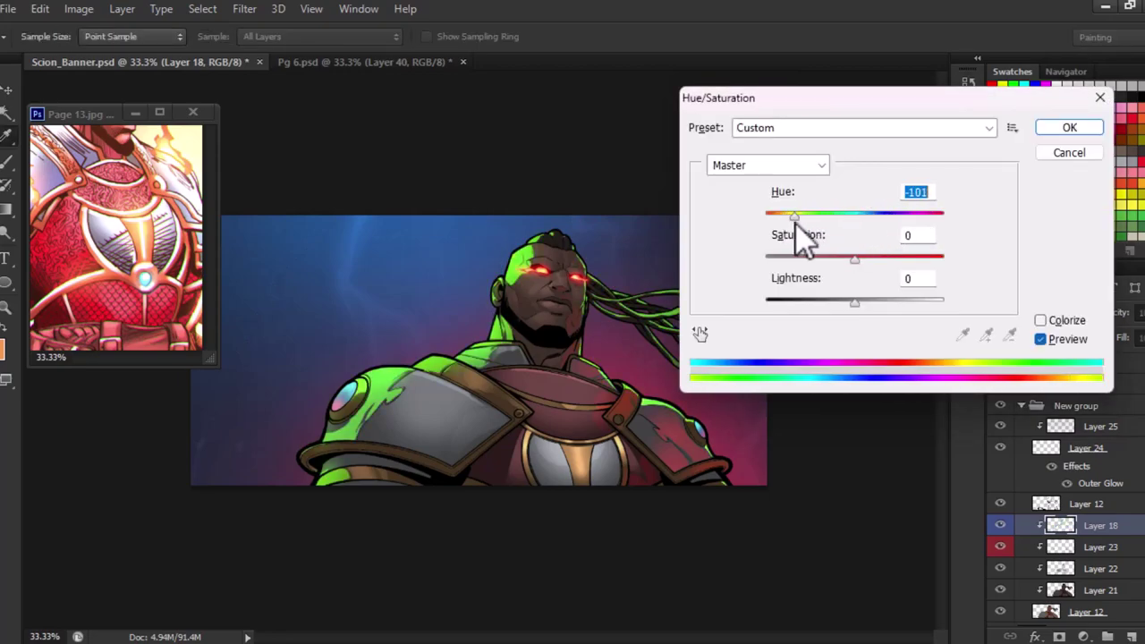
key("Escape")
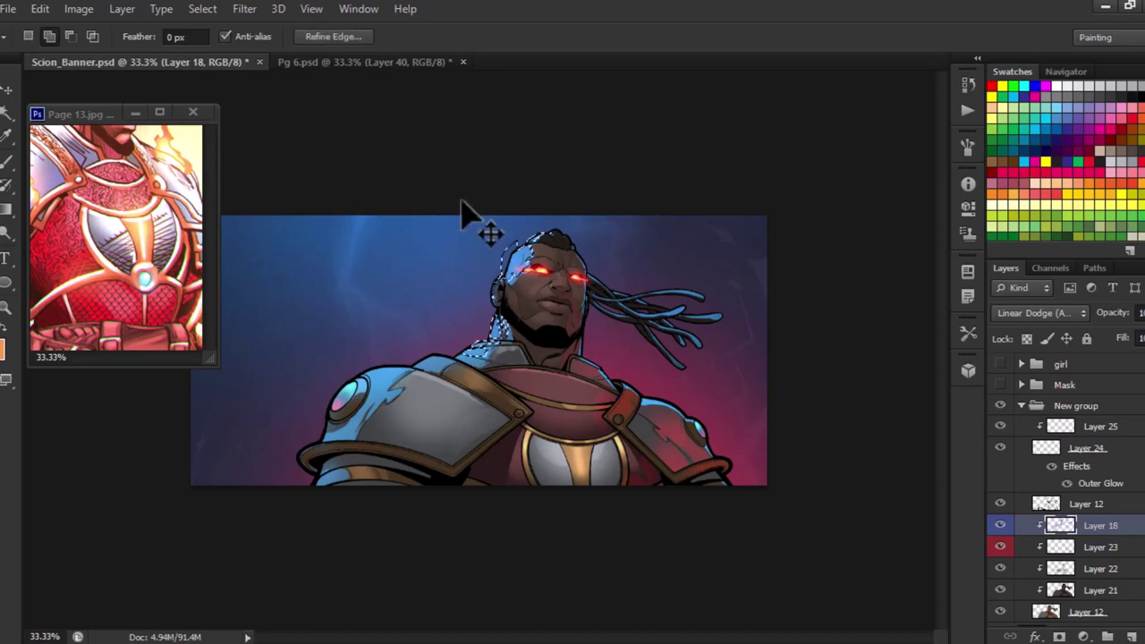
Darken Layer 26 in the girl group by lowering its Hue/Saturation lightness.
left_click(1000, 364)
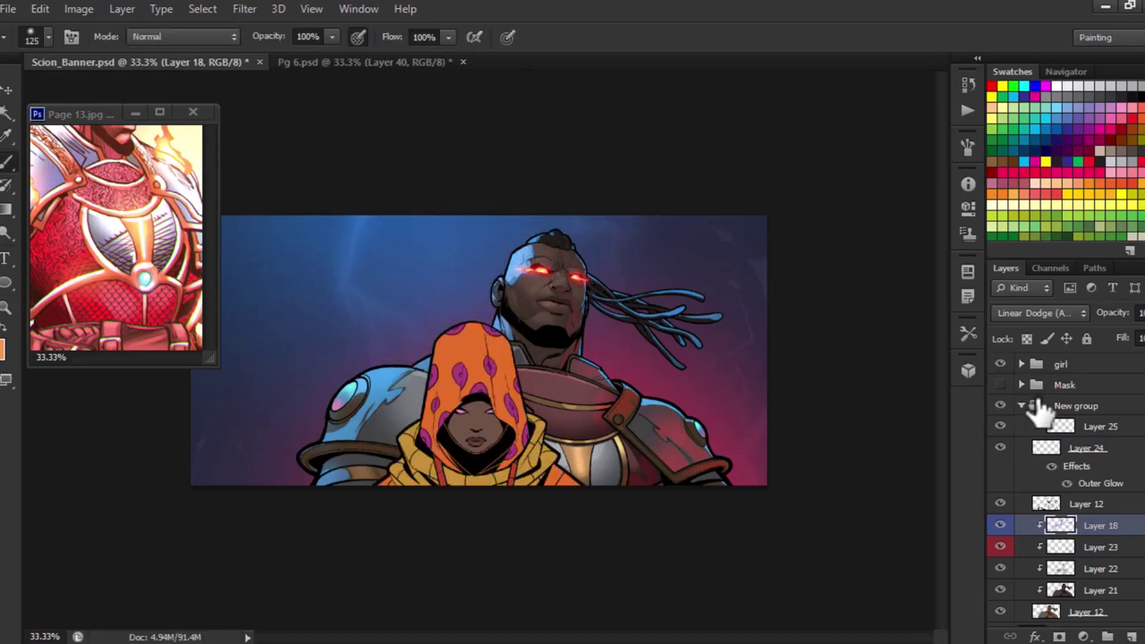
left_click(1020, 364)
left_click(1083, 435)
key("ctrl+u")
left_click_drag(854, 300, 821, 302)
key("Return")
left_click(1101, 406)
Set Layer 15 to Color Dodge and lasso the lower face, excluding the lips.
left_click(1040, 312)
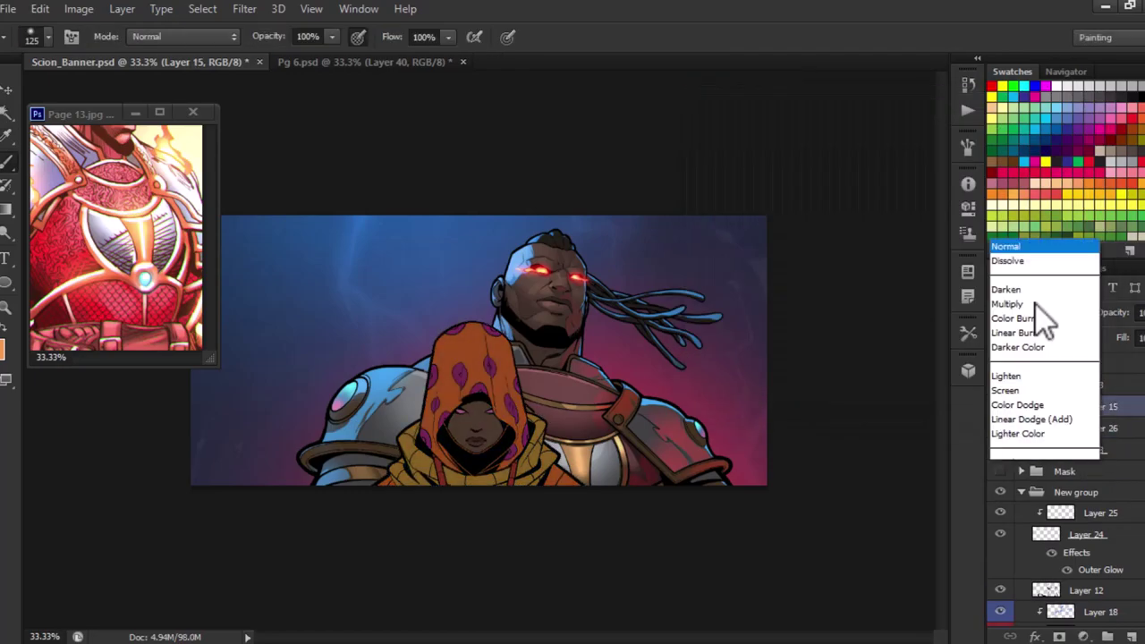
left_click(1018, 406)
scroll(364, 320, "up", 5)
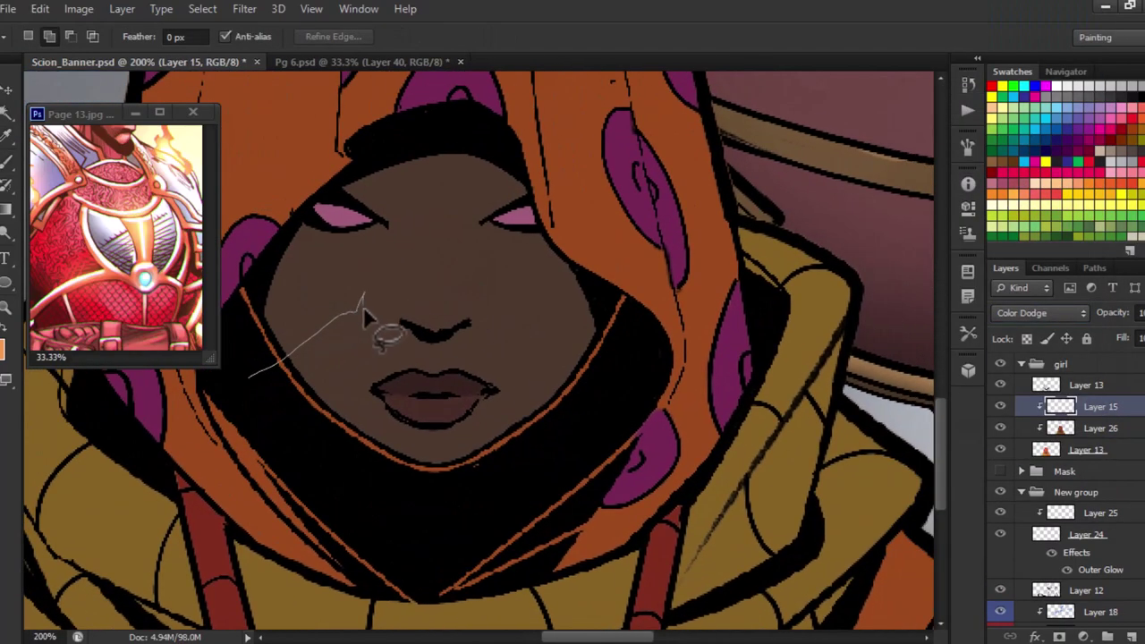
left_click_drag(382, 304, 437, 309)
left_click_drag(582, 335, 358, 247)
key("ctrl+plus")
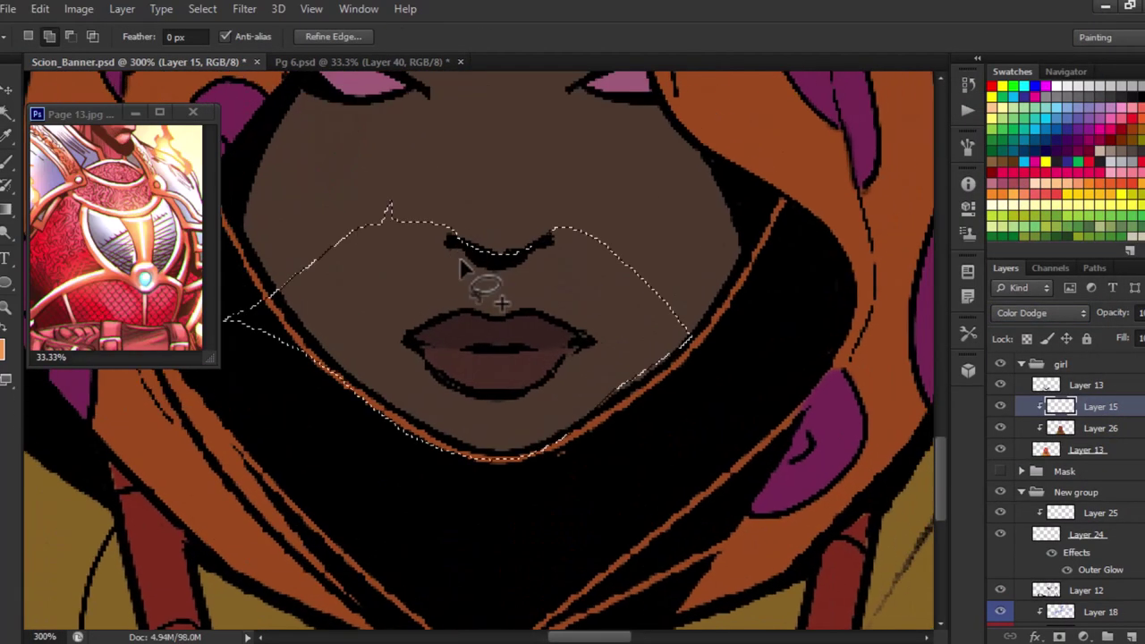
key("ctrl+plus")
key("w")
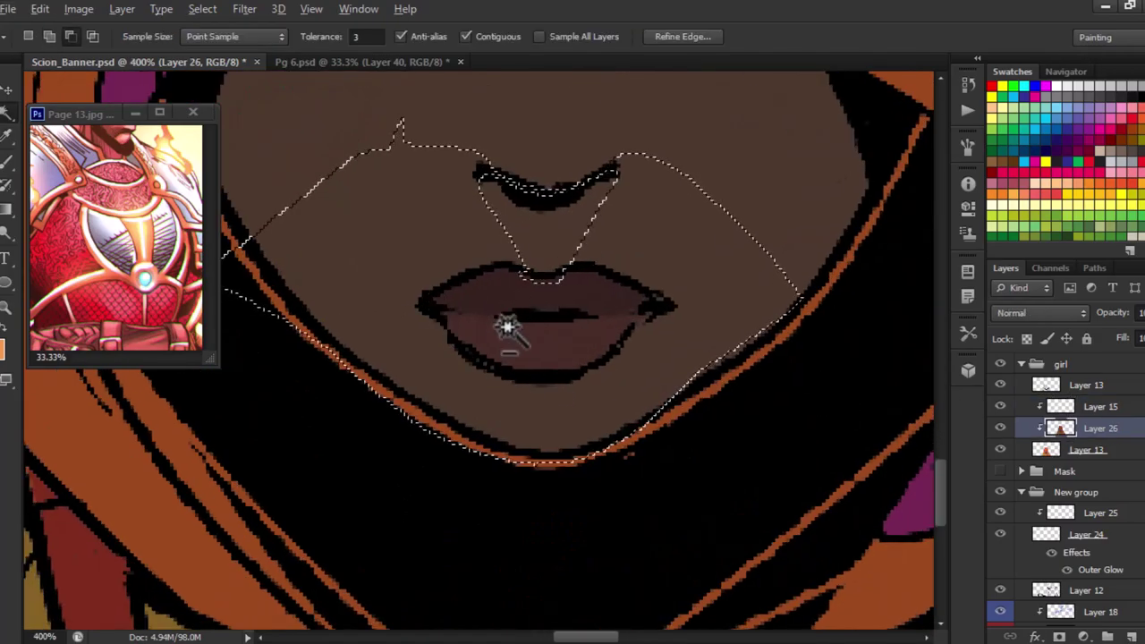
left_click(506, 376, "shift")
Paint mid grey over the cheeks and chin with a soft brush.
key("b")
left_click_drag(360, 127, 396, 248)
left_click(5, 349)
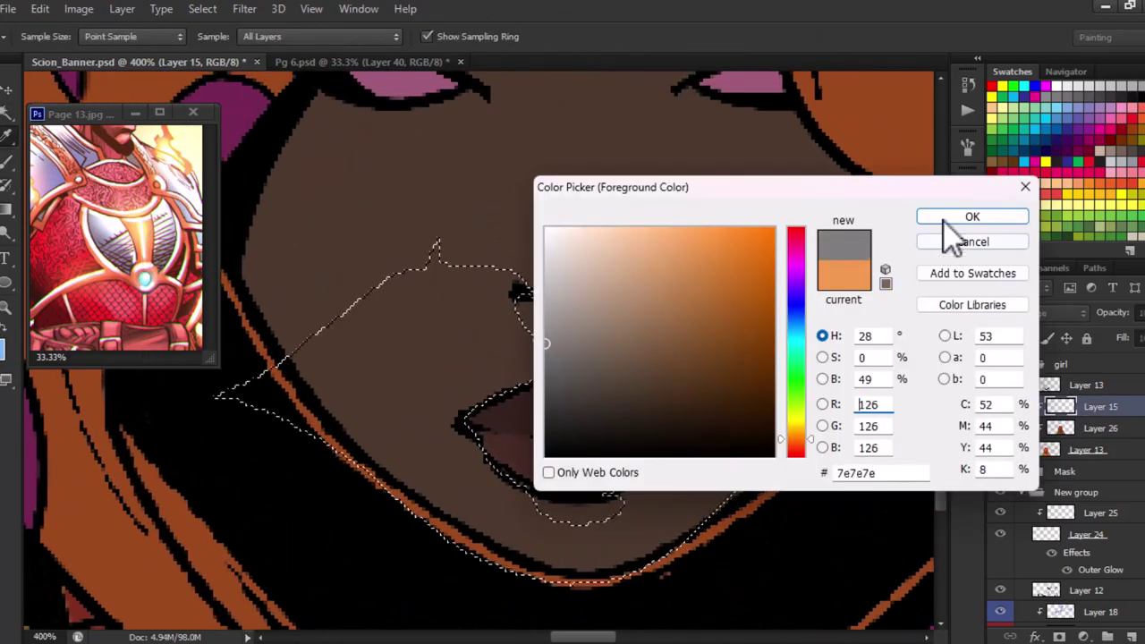
left_click(946, 214)
left_click_drag(357, 340, 385, 281)
left_click_drag(698, 304, 613, 358)
left_click_drag(626, 519, 420, 537)
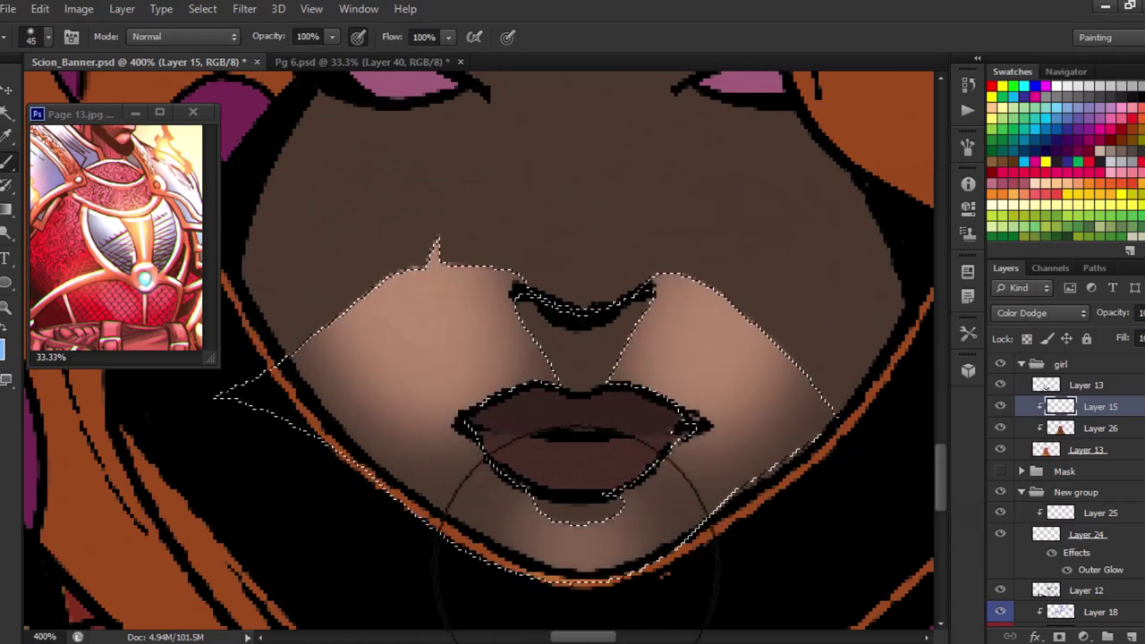
key("ctrl+d")
Highlight the girl's lower lip in a lighter pink.
key("l")
scroll(540, 316, "down", 2)
mouse_move(619, 300)
left_mouse_down()
mouse_move(507, 352)
mouse_move(598, 386)
left_mouse_up()
key("b")
left_click_drag(501, 358, 563, 383)
key("ctrl+d")
key("l")
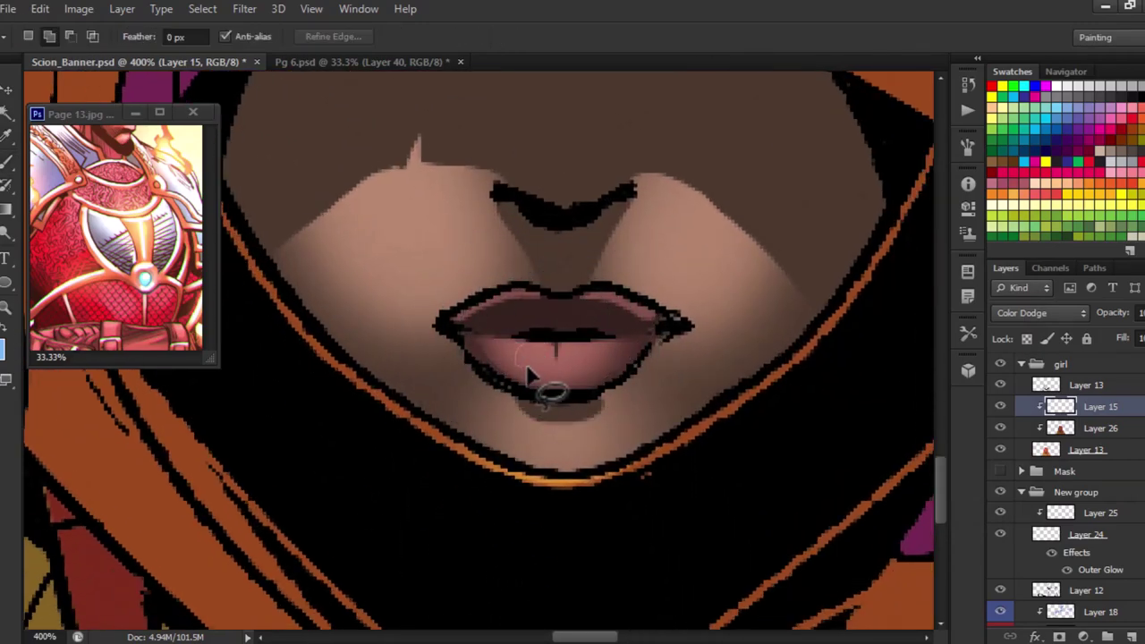
scroll(559, 327, "down", 5)
scroll(442, 389, "up", 2)
scroll(493, 358, "up", 2)
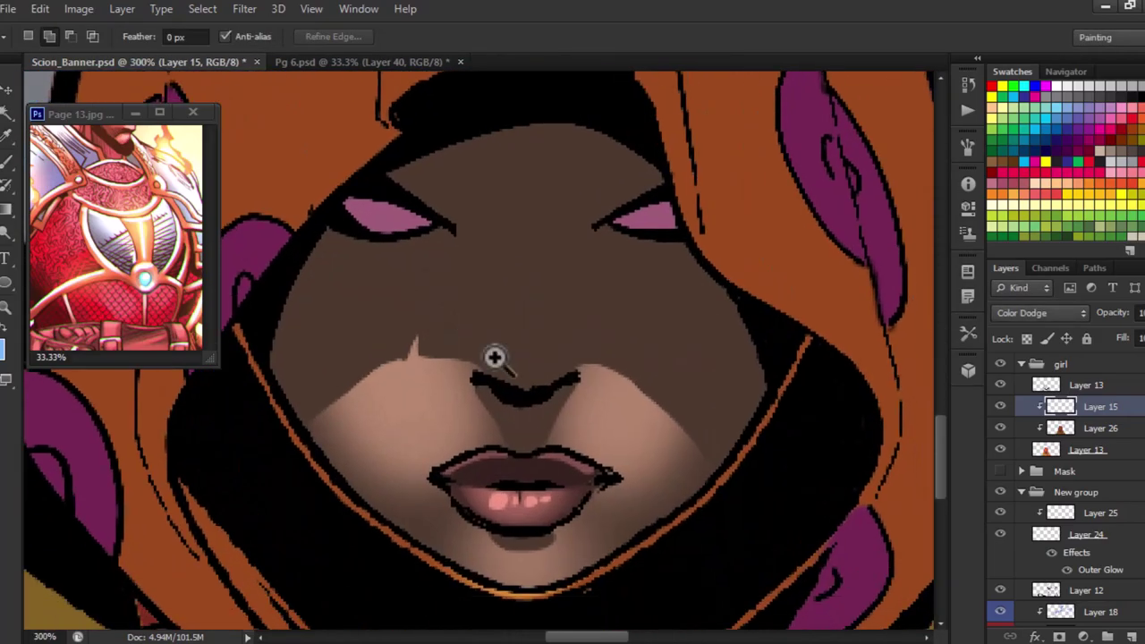
On a new clipped Color Dodge layer, lighten the cheeks and the band under the eyes.
key("ctrl+shift+alt+n")
left_click(1040, 312)
left_click_drag(304, 295, 417, 289)
mouse_move(230, 217)
left_mouse_down()
mouse_move(400, 353)
mouse_move(427, 361)
left_mouse_up()
left_click_drag(666, 420, 688, 287)
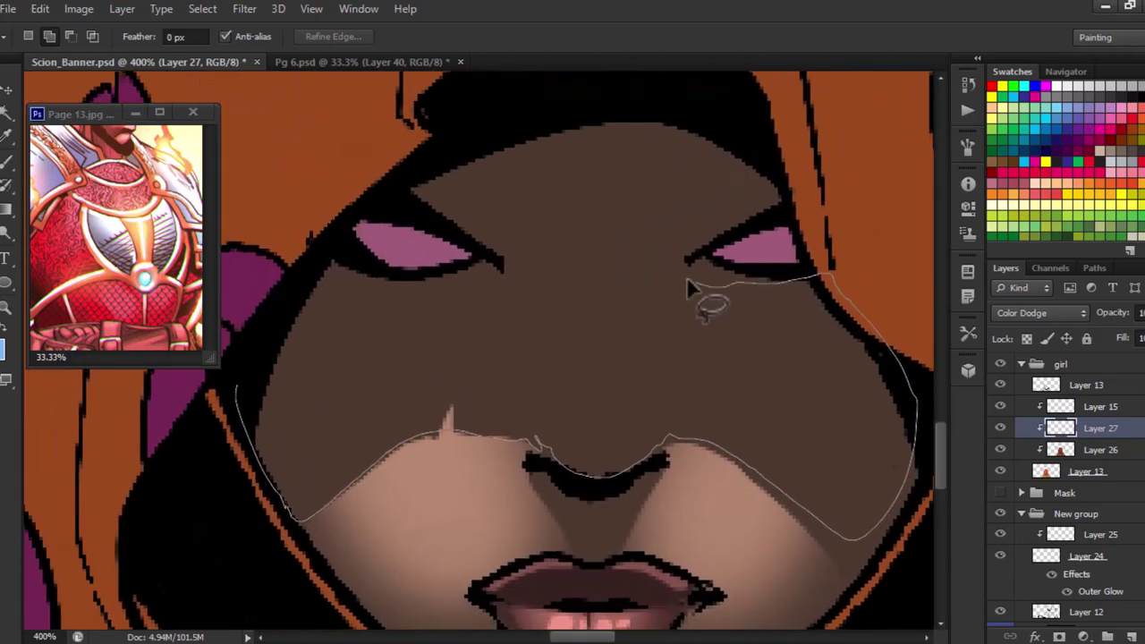
left_click_drag(245, 390, 260, 421)
key("b")
left_click_drag(396, 383, 742, 383)
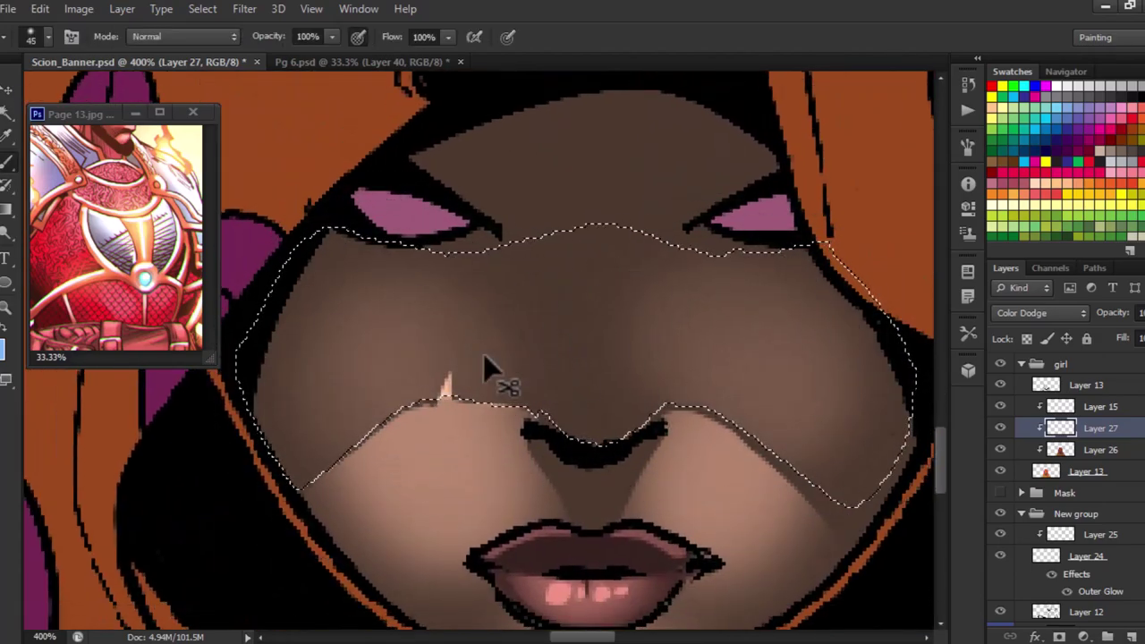
key("ctrl+d")
Brighten the upper cheeks and highlight the bridge of the nose.
key("l")
left_click_drag(550, 392, 553, 436)
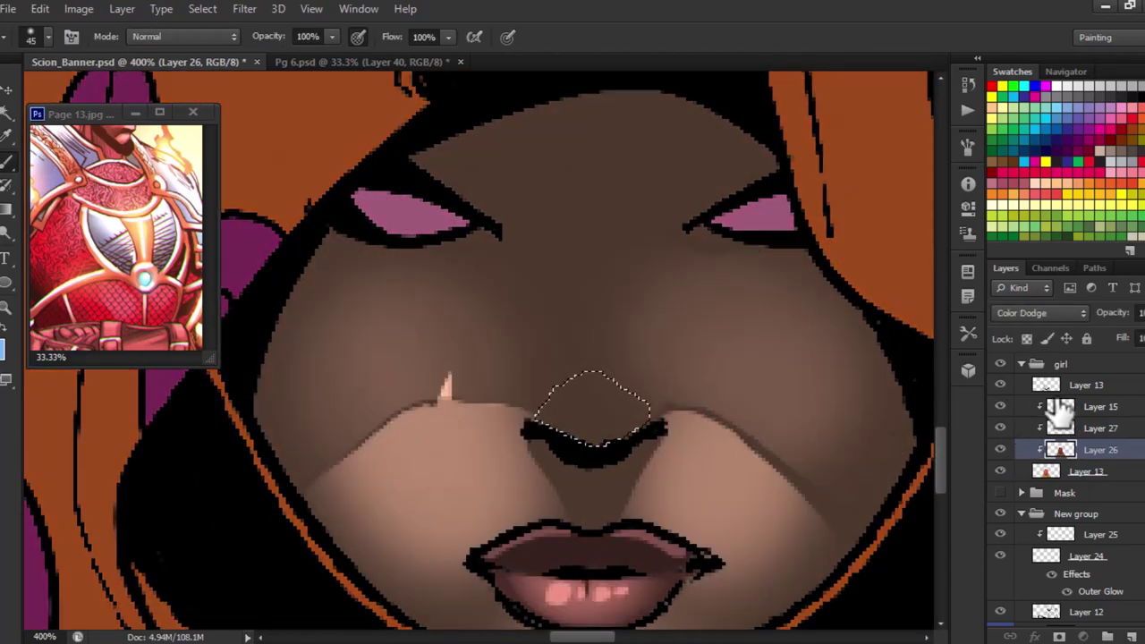
left_click_drag(590, 380, 595, 443)
left_click(894, 200)
On Layer 27, lighten the brow between the eyes and brighten under the eyes.
left_click(1082, 430)
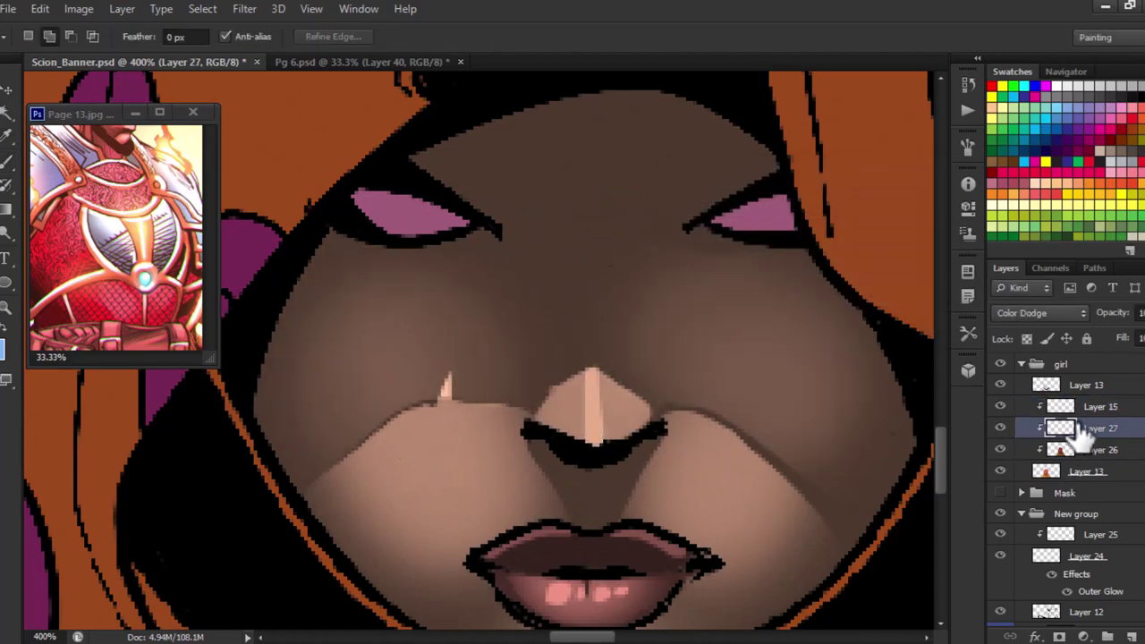
scroll(572, 349, "up", 2)
left_click_drag(322, 182, 588, 224)
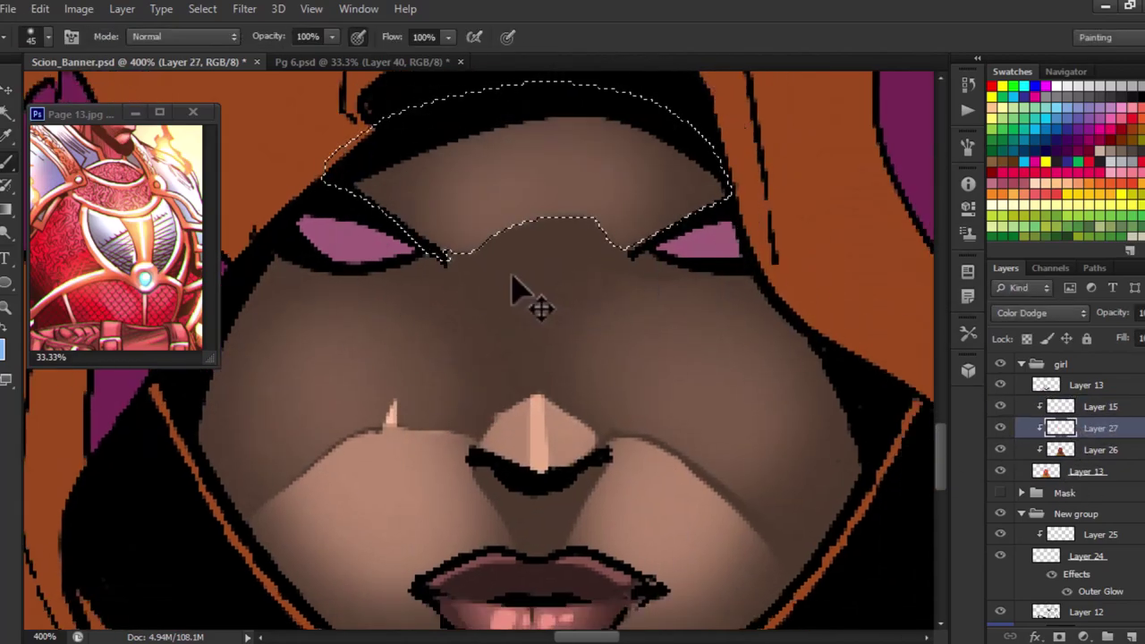
left_click(899, 204)
left_click_drag(377, 182, 460, 202)
key("Return")
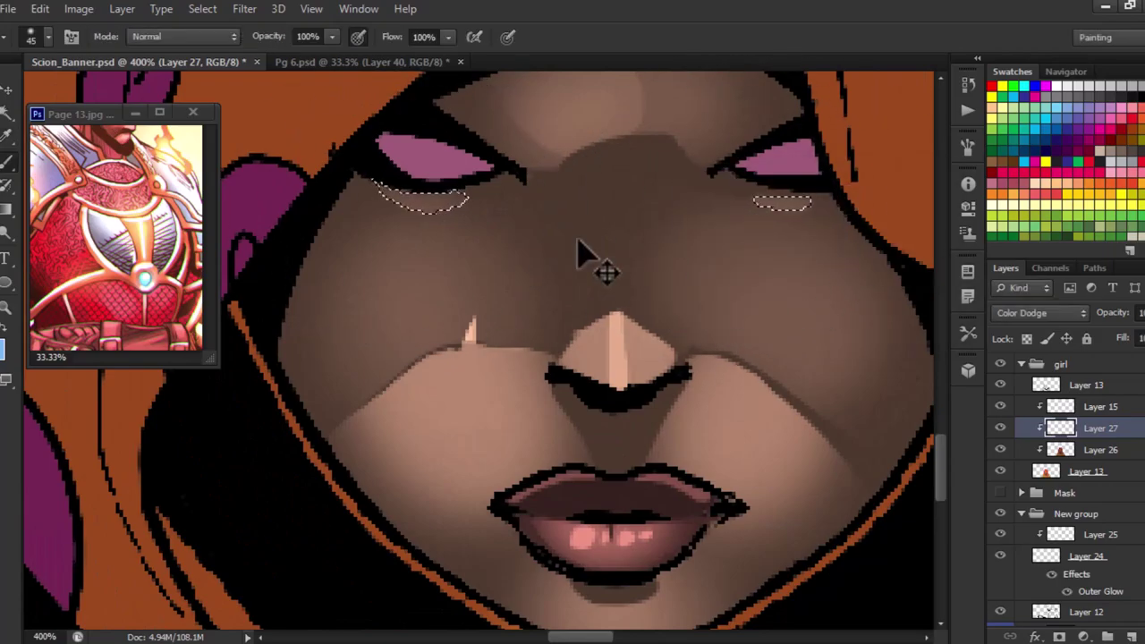
key("ctrl+0")
key("ctrl+u")
Apply the colour adjustment and set the layer to Color Dodge blending.
key("Return")
left_click(1040, 312)
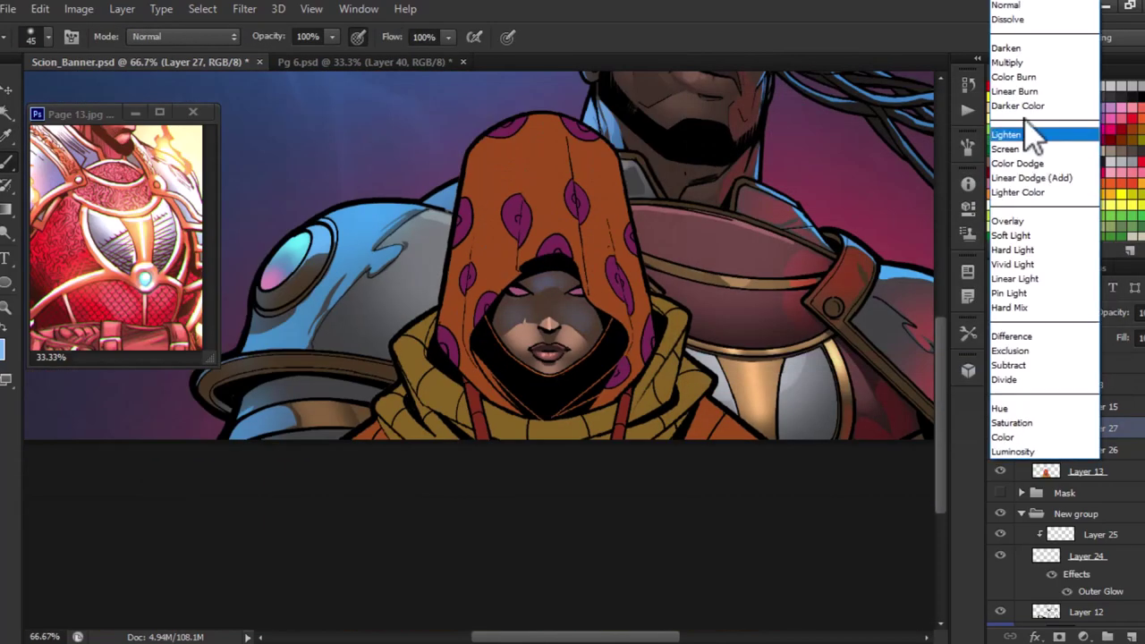
left_click(1029, 158)
scroll(523, 407, "down", 3)
scroll(523, 407, "up", 5)
scroll(537, 340, "up", 2)
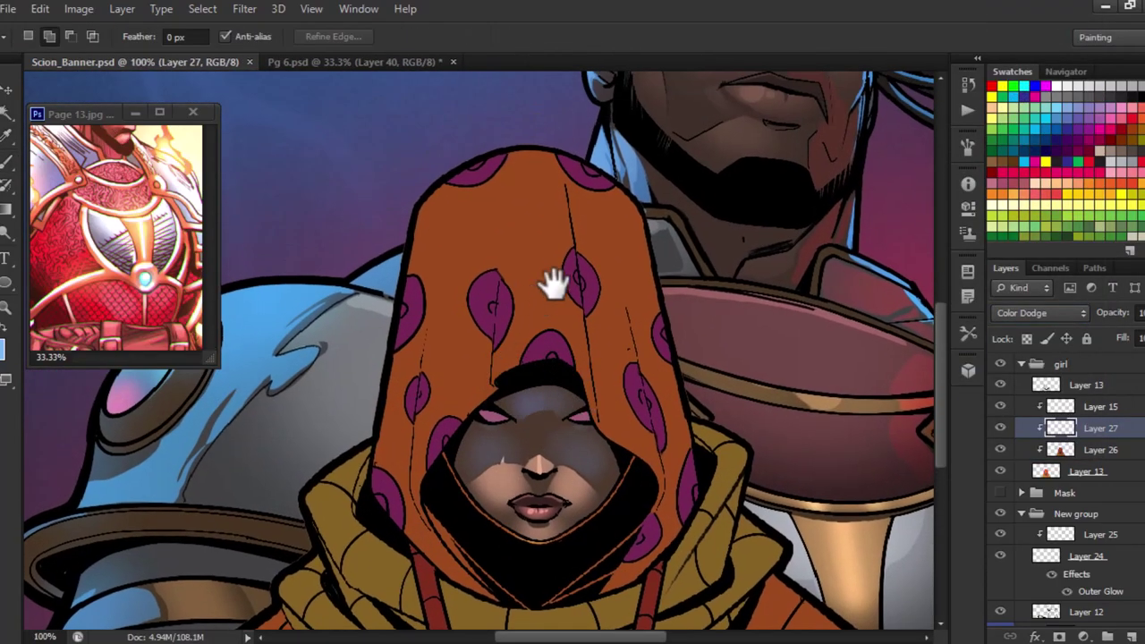
Magic Wand the hood and brush highlights on its top and right side on Layer 15.
key("w")
left_click(505, 346)
left_click(1086, 406)
key("b")
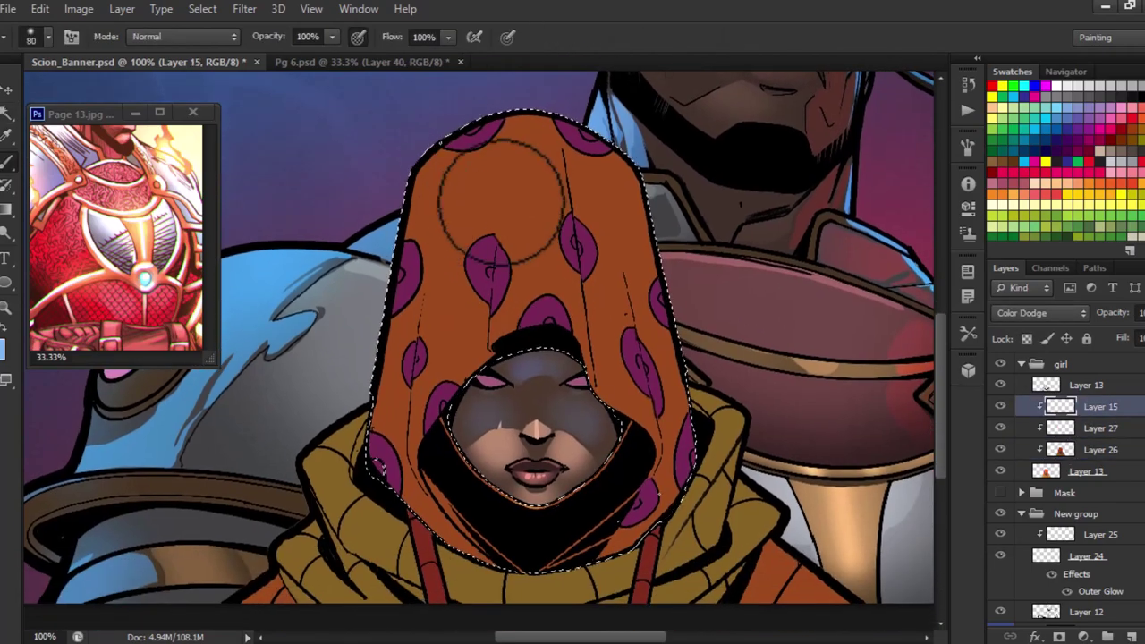
mouse_move(573, 233)
left_mouse_down()
mouse_move(465, 304)
mouse_move(456, 372)
left_mouse_up()
key("bracketleft")
key("bracketleft")
key("bracketleft")
scroll(467, 295, "down", 1)
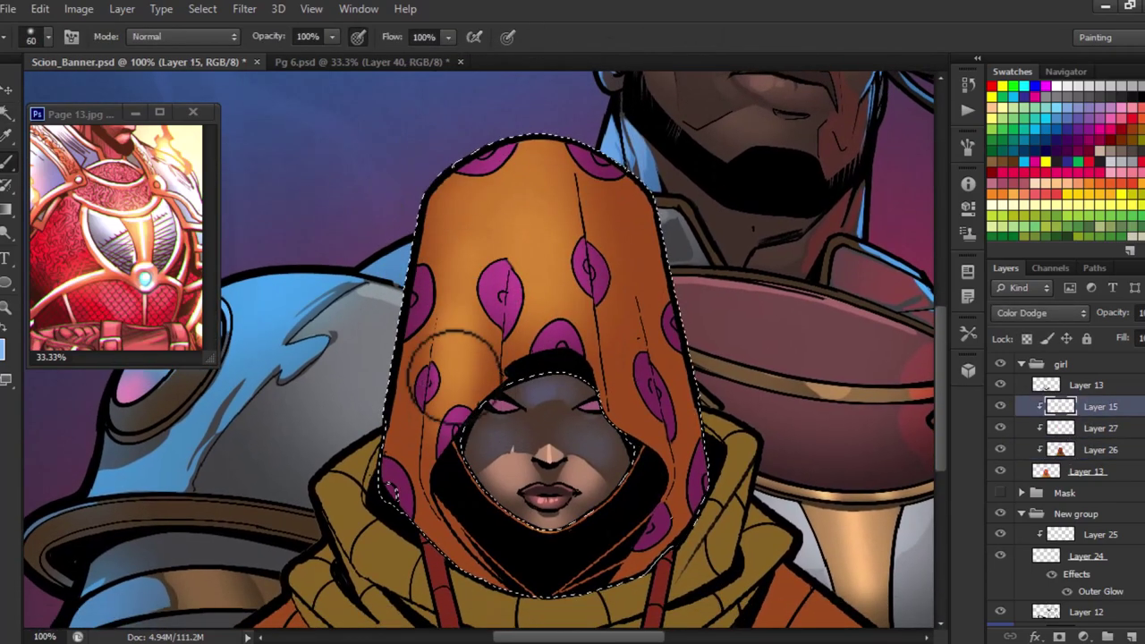
left_click_drag(602, 228, 662, 394)
Lasso the hood's left side and fill it with a new yellow colour.
key("l")
key("ctrl+d")
scroll(473, 199, "down", 1)
scroll(394, 313, "down", 1)
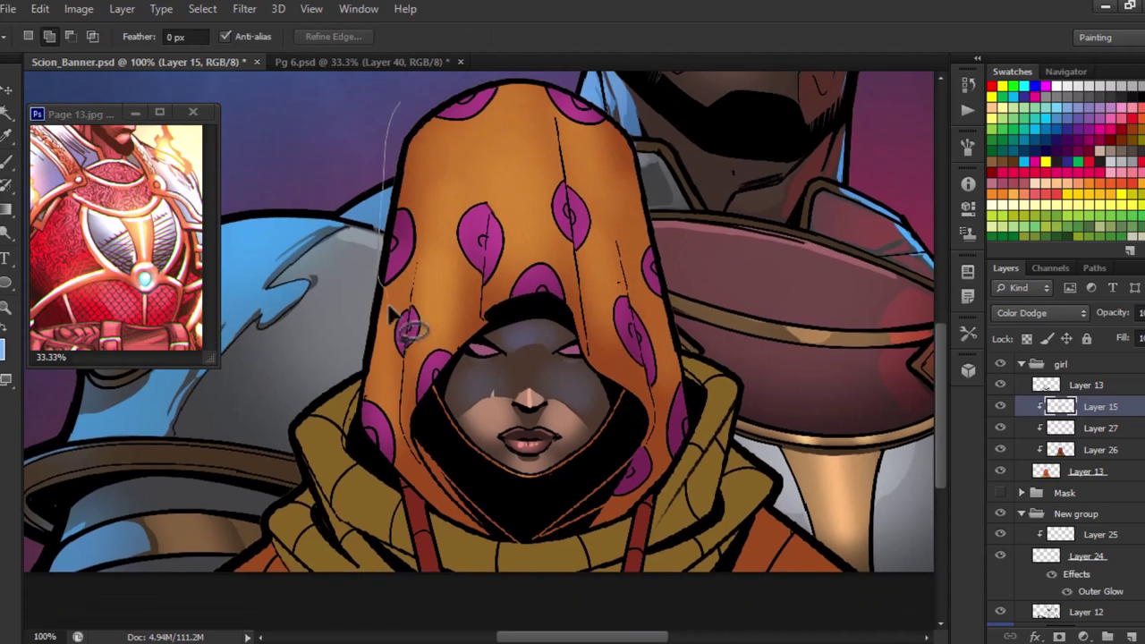
scroll(471, 381, "up", 3)
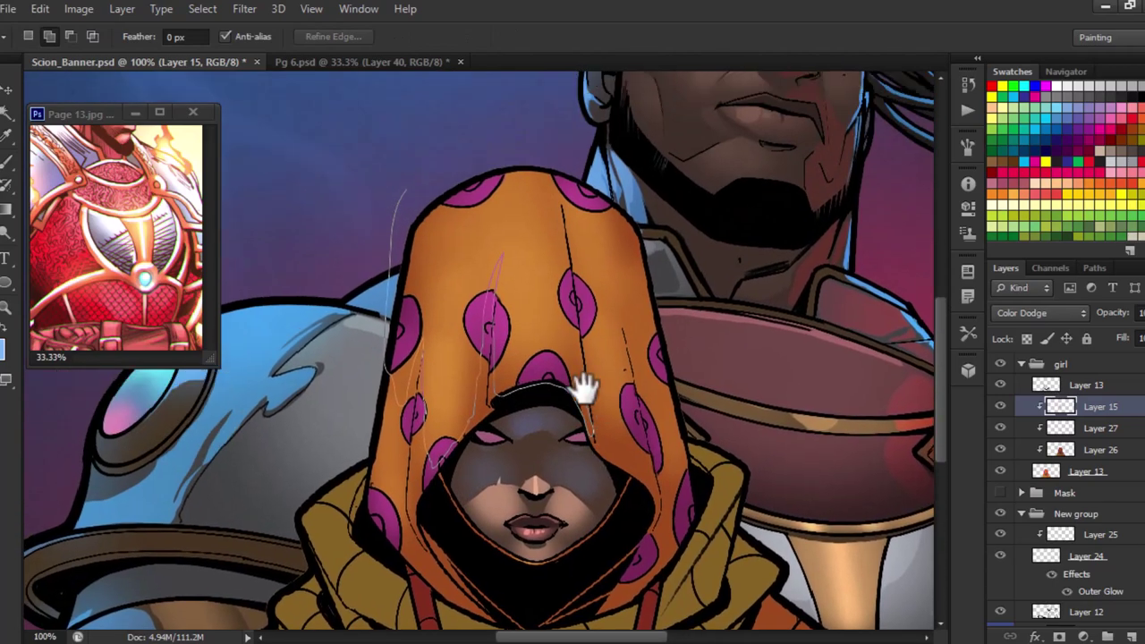
mouse_move(470, 380)
left_mouse_down()
mouse_move(441, 286)
mouse_move(447, 247)
left_mouse_up()
left_click(9, 350)
left_click(1023, 215)
key("alt+BackSpace")
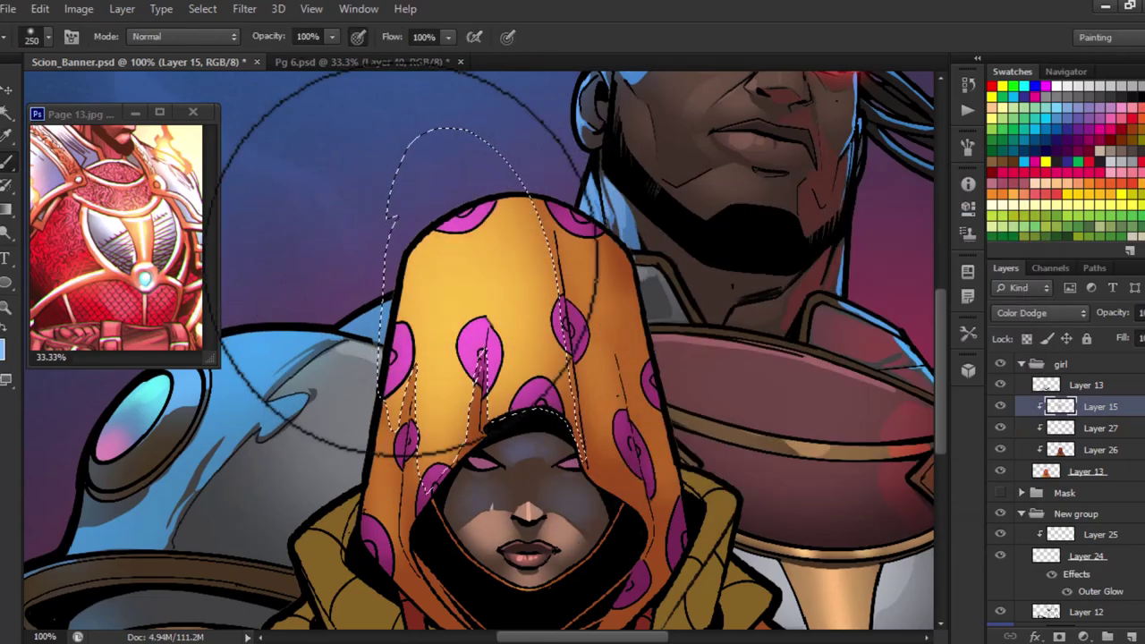
key("ctrl+d")
left_click_drag(613, 228, 514, 190)
Smudge the edges of the yellow hood highlight to blend them.
key("b")
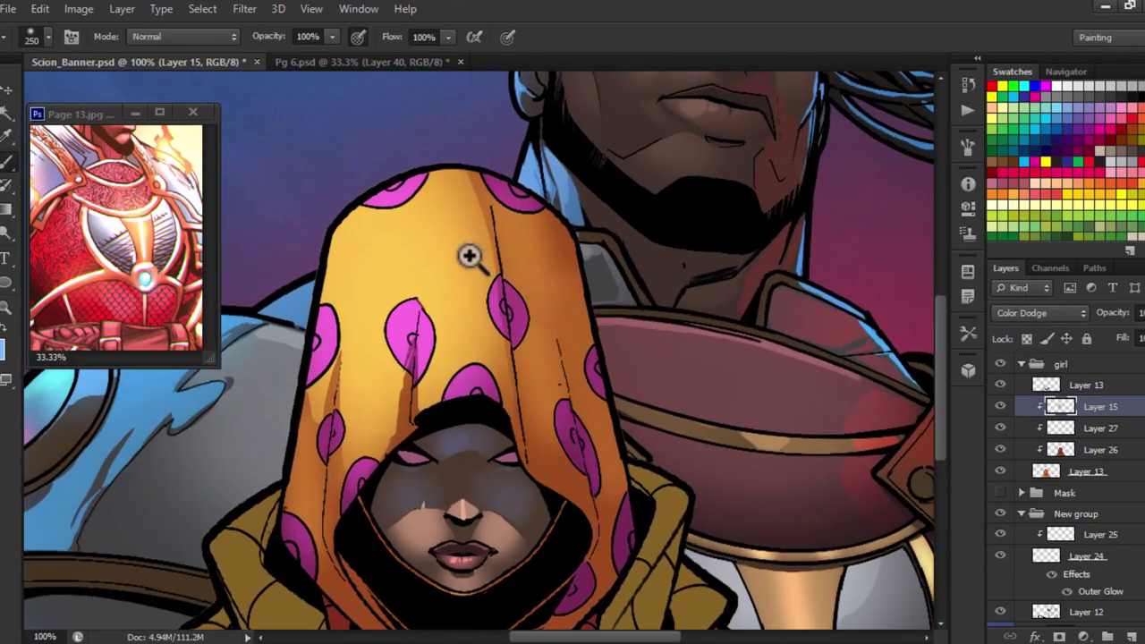
scroll(470, 256, "up", 2)
key("r")
left_click_drag(583, 416, 513, 309)
scroll(513, 309, "down", 2)
key("l")
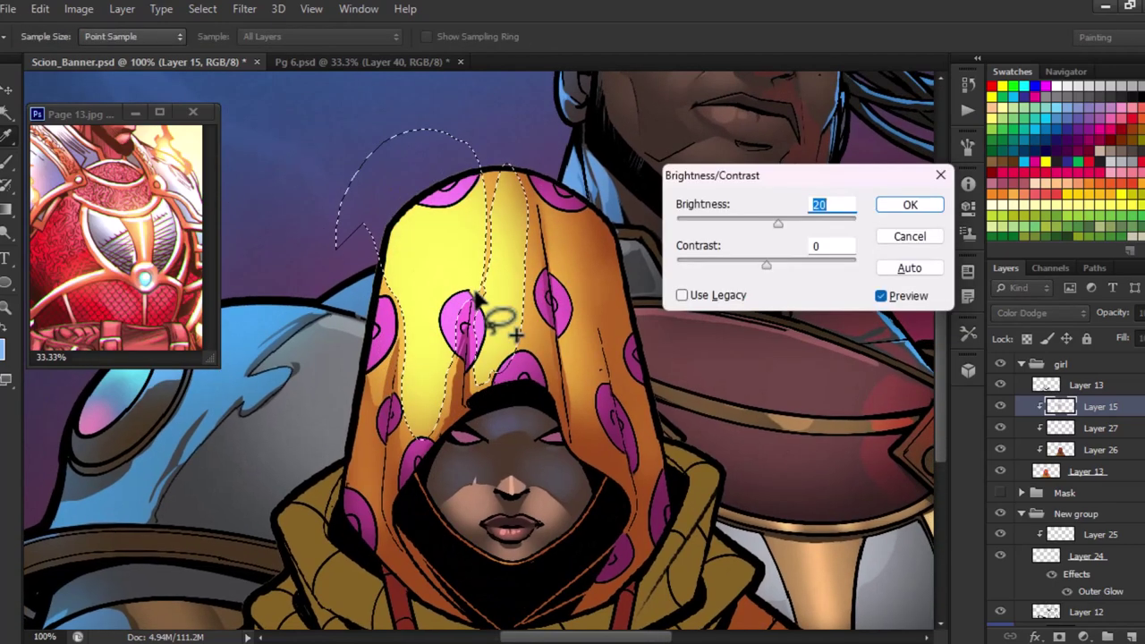
Lasso and paint highlights on the collar folds below the hood's left side.
key("Escape")
scroll(402, 299, "up", 2)
mouse_move(402, 298)
left_mouse_down()
mouse_move(340, 269)
mouse_move(472, 409)
left_mouse_up()
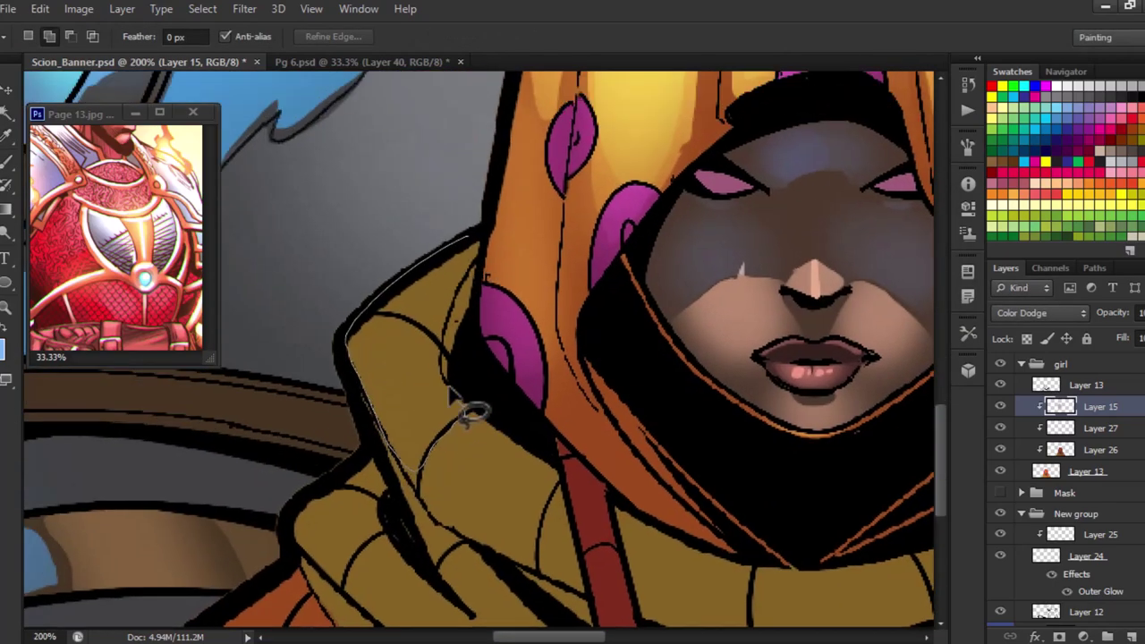
left_click_drag(525, 383, 473, 307)
scroll(384, 223, "down", 2)
key("b")
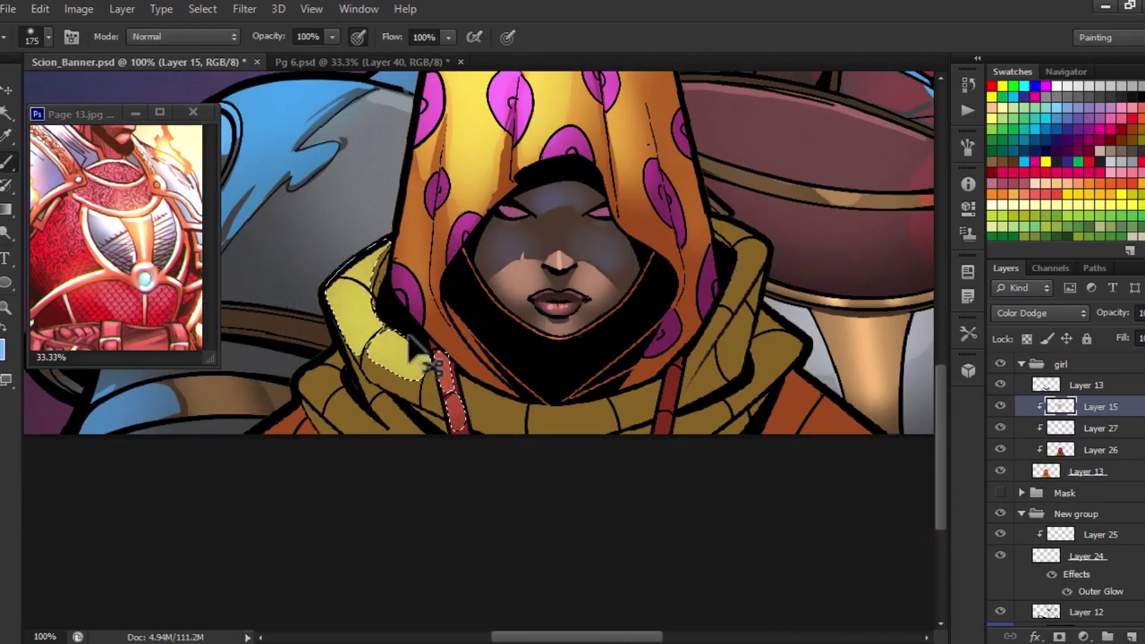
scroll(385, 223, "up", 2)
key("l")
Pan right and brush highlights onto the next collar folds.
scroll(511, 294, "right", 3)
scroll(536, 289, "right", 3)
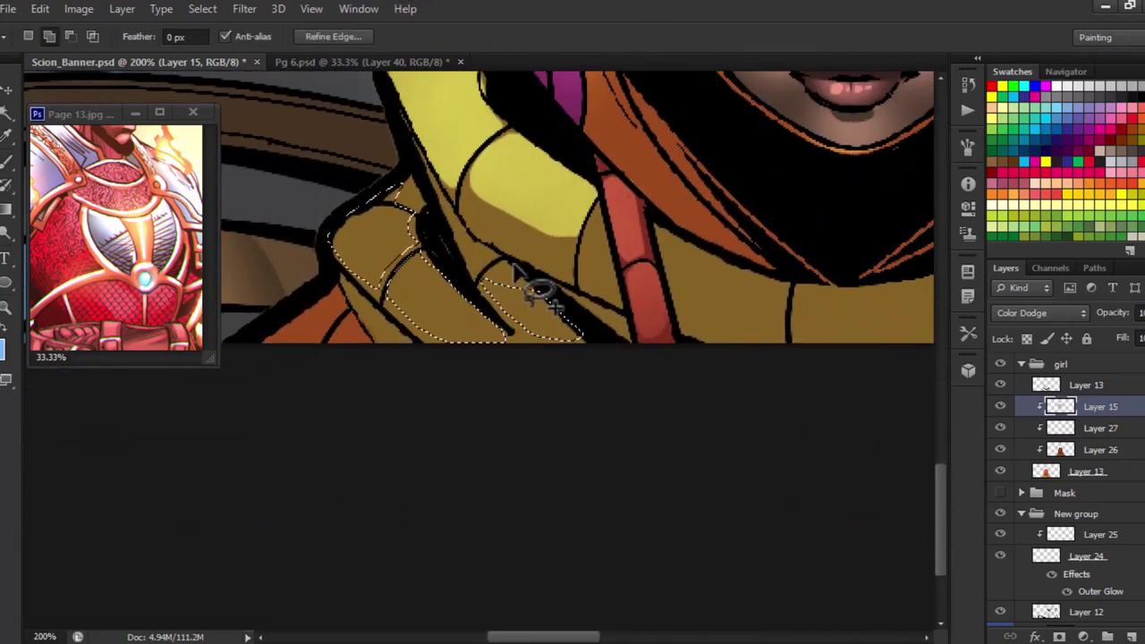
key("b")
key("l")
scroll(468, 248, "down", 1)
key("b")
scroll(525, 217, "right", 2)
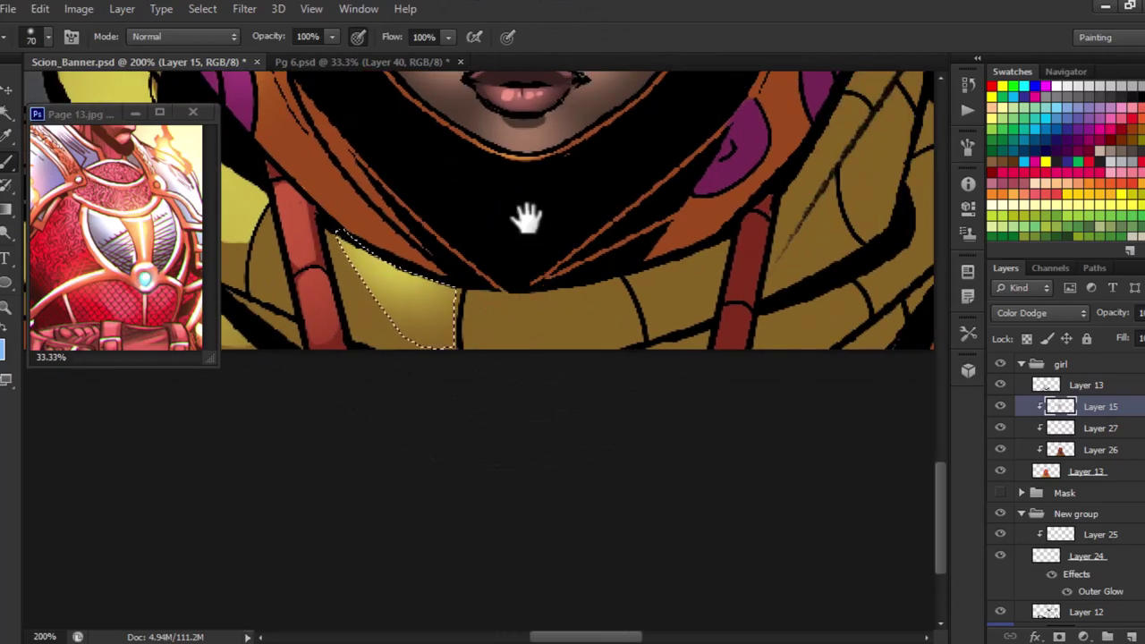
scroll(524, 217, "down", 4)
scroll(545, 255, "up", 4)
Lasso and paint the remaining collar folds on the right side.
key("l")
scroll(546, 247, "up", 3)
scroll(546, 247, "up", 3)
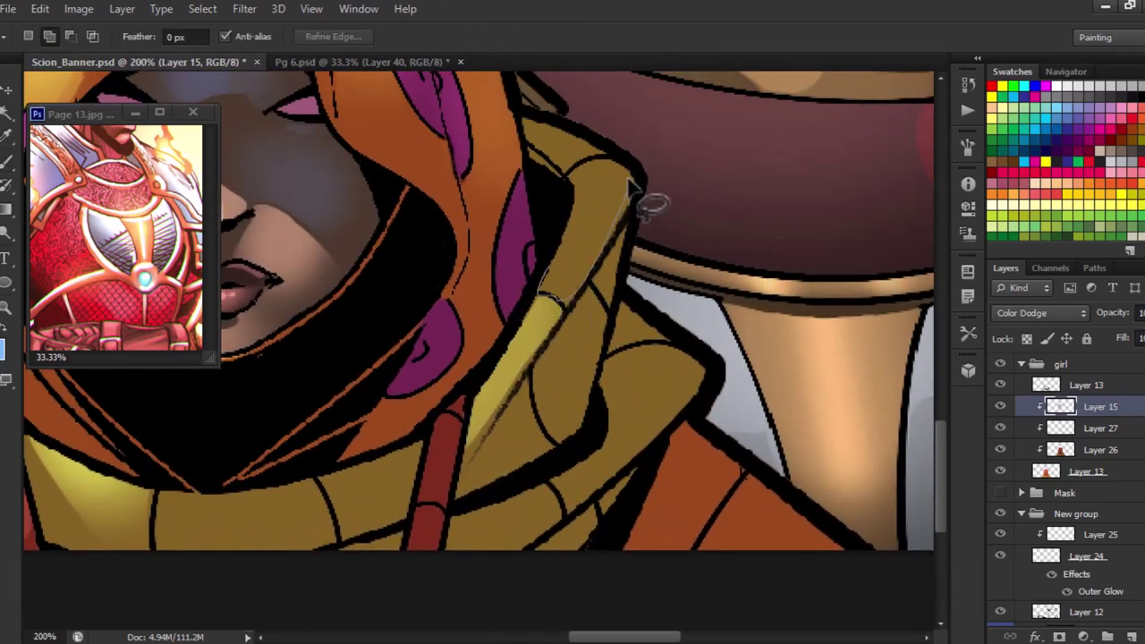
key("b")
key("l")
scroll(630, 263, "down", 1)
scroll(540, 249, "down", 4)
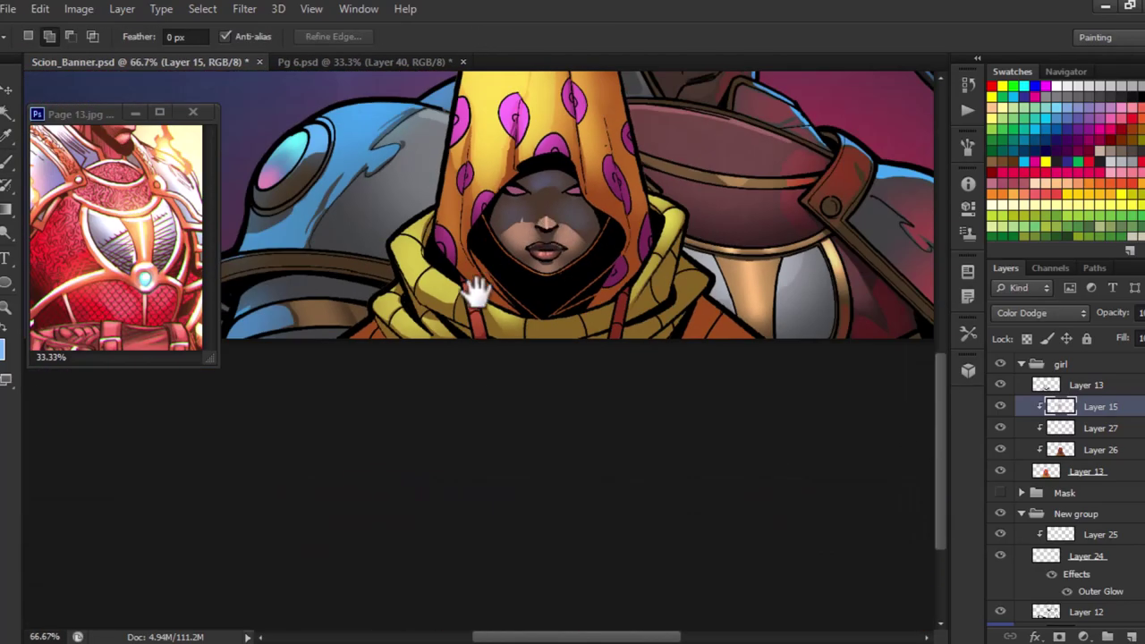
scroll(473, 294, "up", 4)
scroll(669, 268, "down", 3)
key("b")
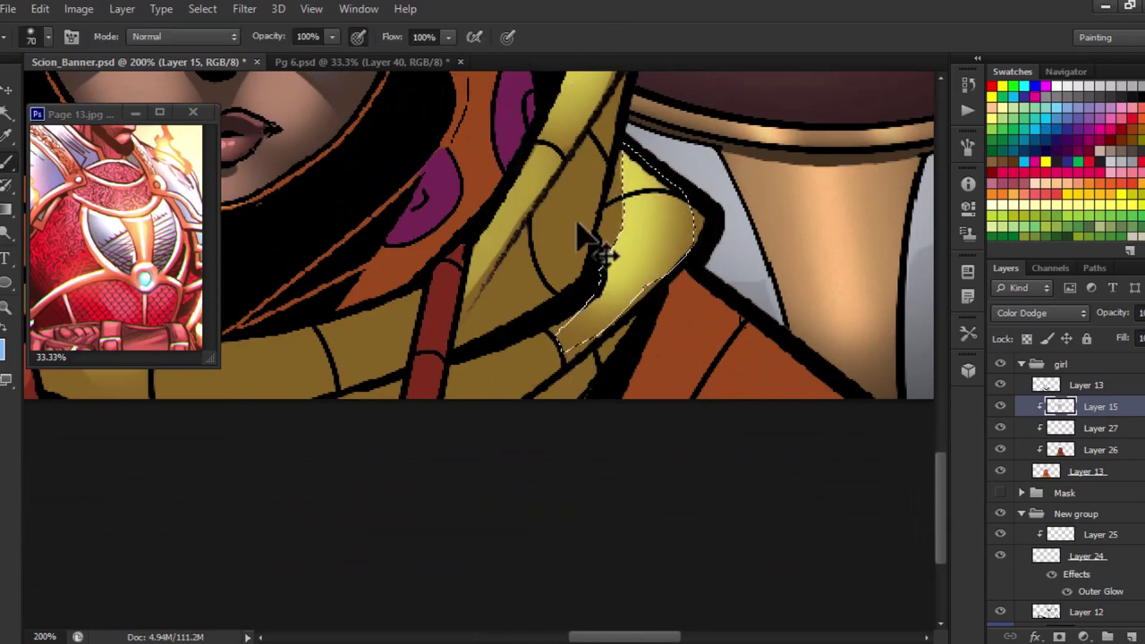
scroll(588, 243, "down", 2)
scroll(582, 296, "up", 2)
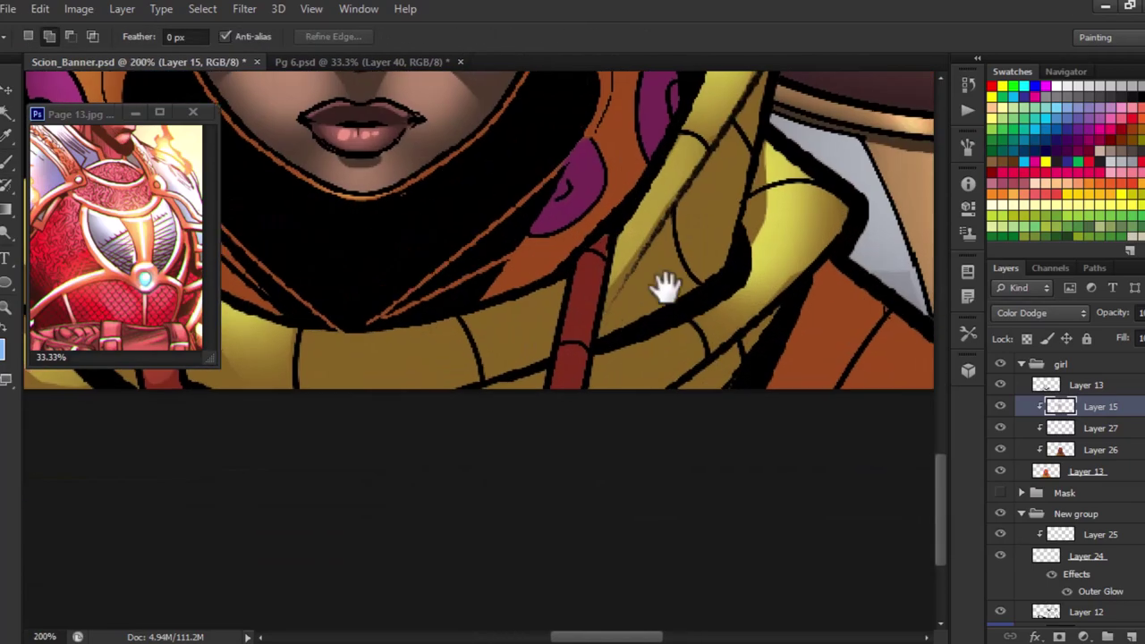
Hide Layers 15 and 27, then Magic Wand a flat collar band on Layer 13.
key("ctrl+d")
left_click(1000, 406)
left_click(1000, 428)
left_click(1047, 449)
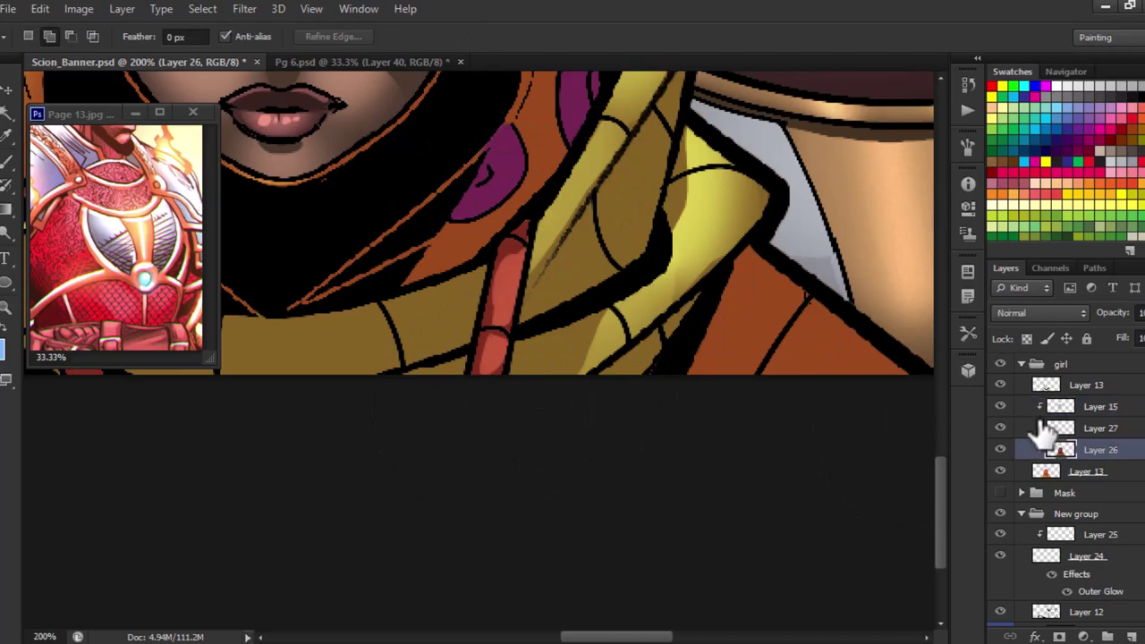
scroll(544, 248, "up", 3)
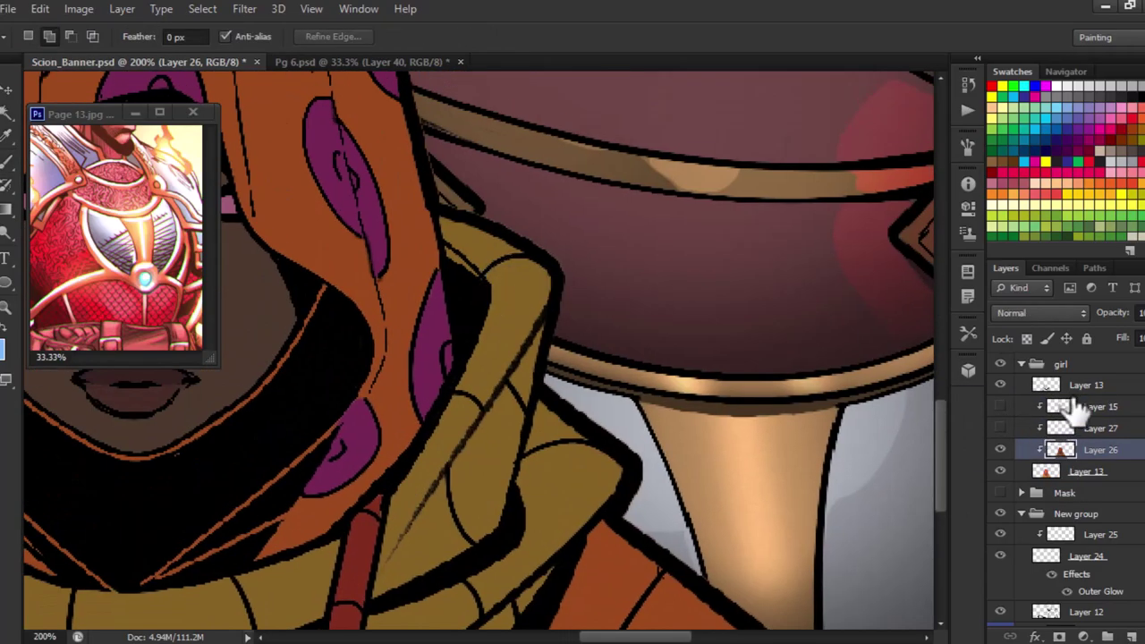
left_click(1086, 385)
key("w")
left_click(510, 328)
Zoom out to the whole girl and make the lower Layer 13 active.
scroll(383, 378, "left", 5)
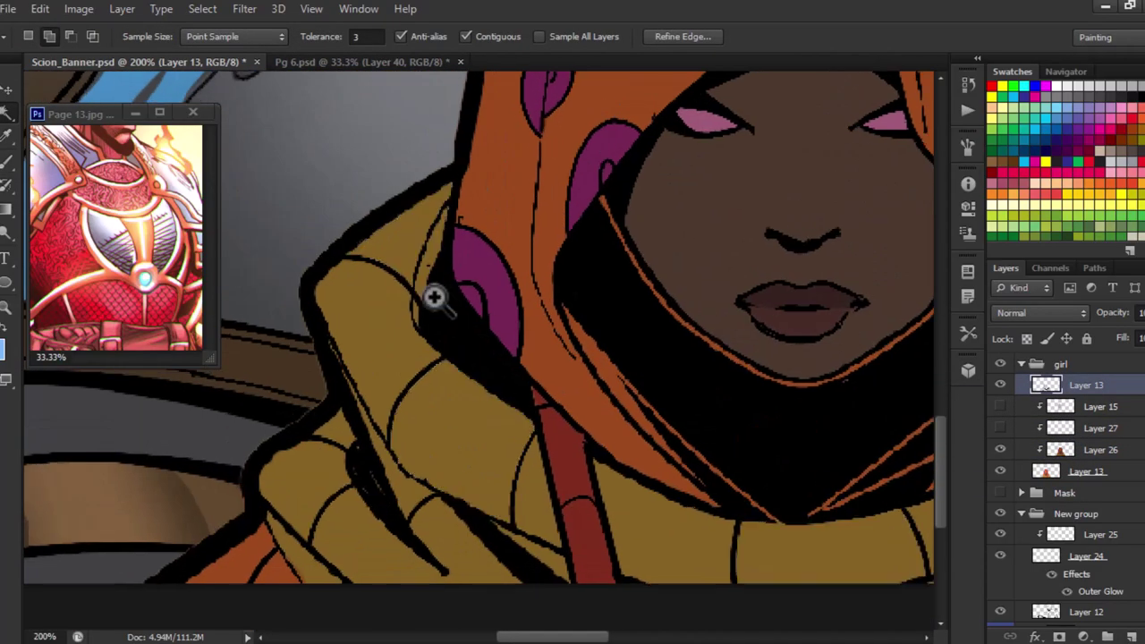
scroll(433, 297, "down", 2)
scroll(609, 335, "right", 5)
scroll(404, 408, "right", 3)
scroll(405, 385, "down", 3)
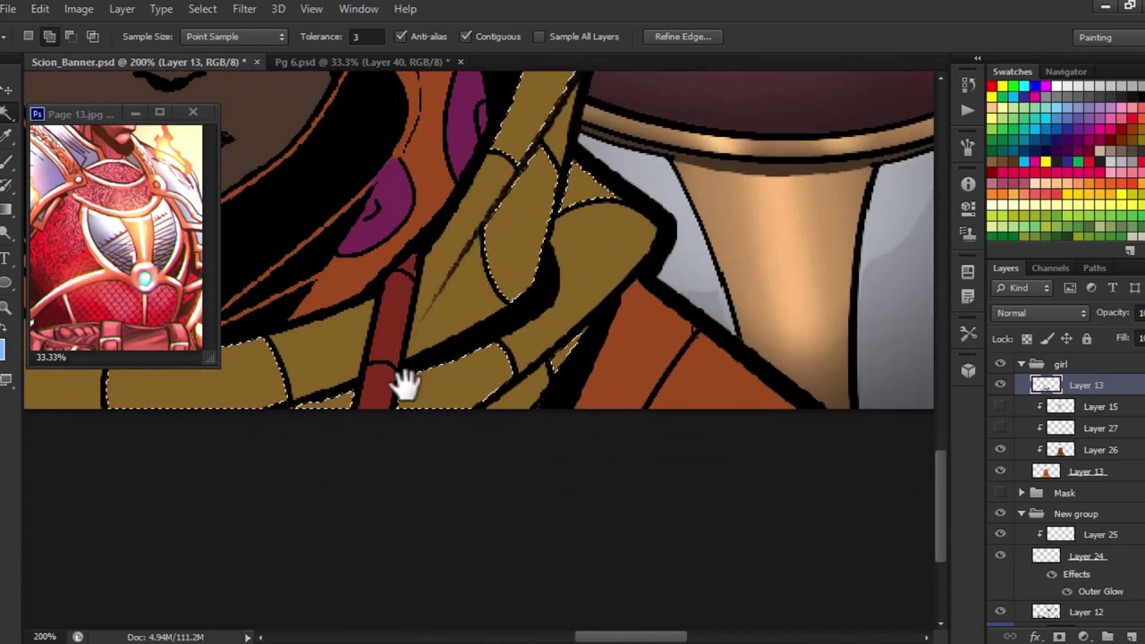
key("ctrl+minus")
left_click(1086, 471)
key("ctrl+minus")
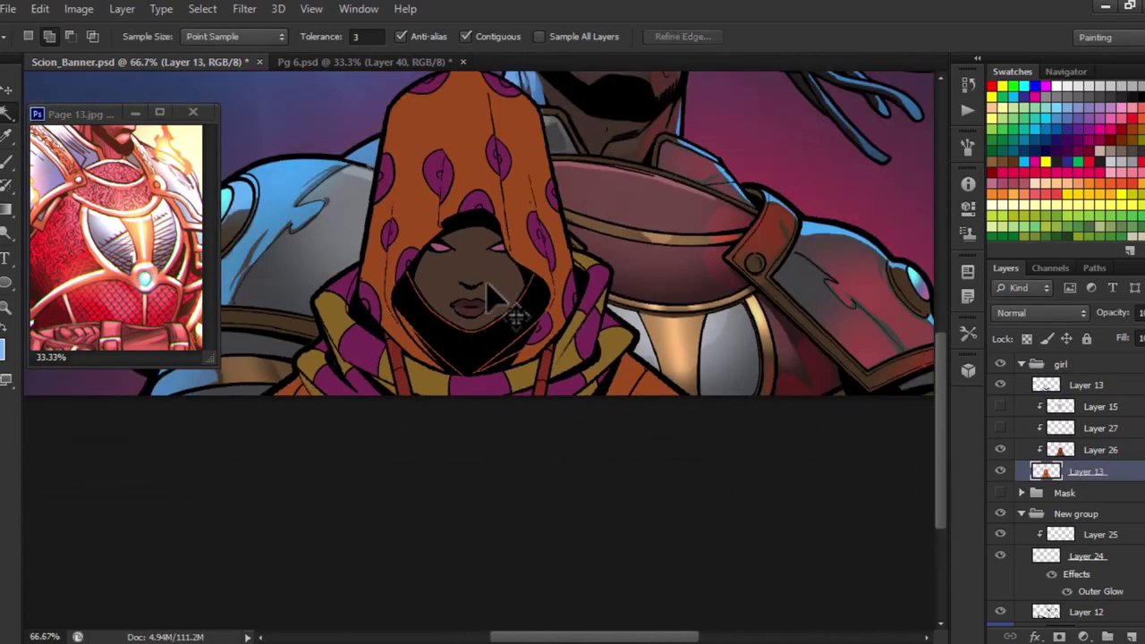
Restore the original File > New keyboard shortcut in Keyboard Shortcuts.
left_click(40, 9)
left_click(177, 540)
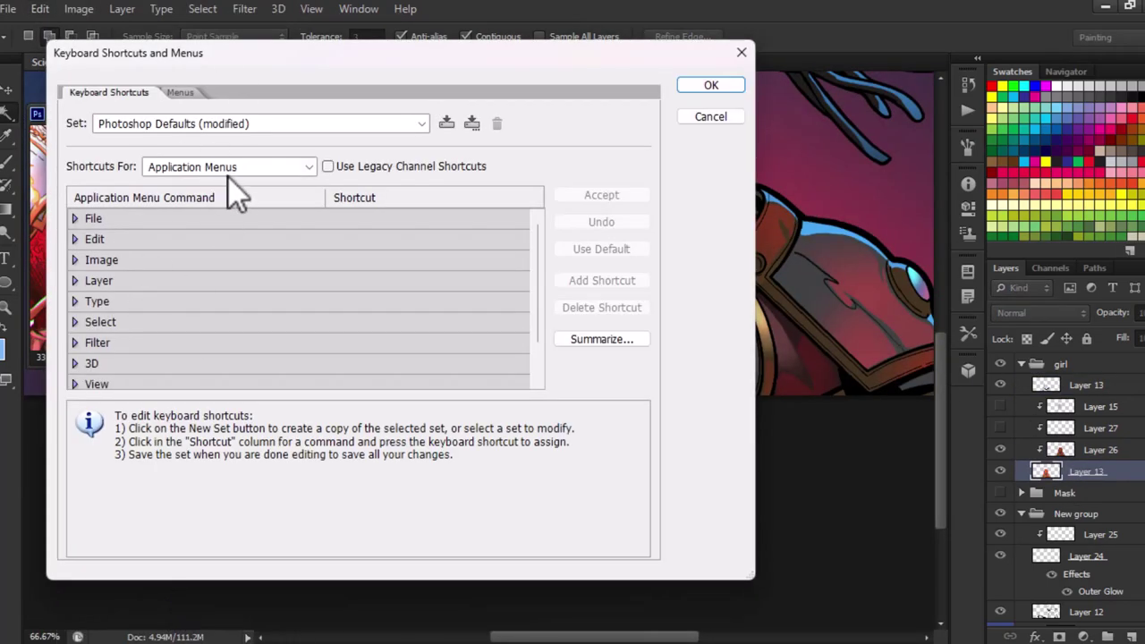
left_click(75, 218)
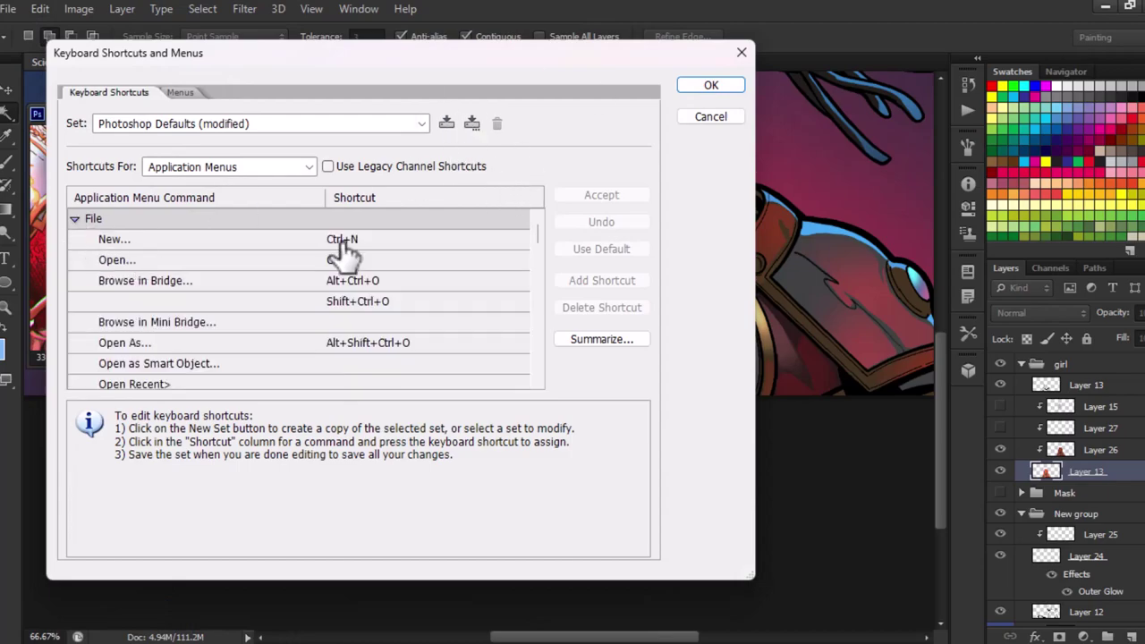
left_click(344, 239)
key("ctrl+i")
key("Escape")
key("Escape")
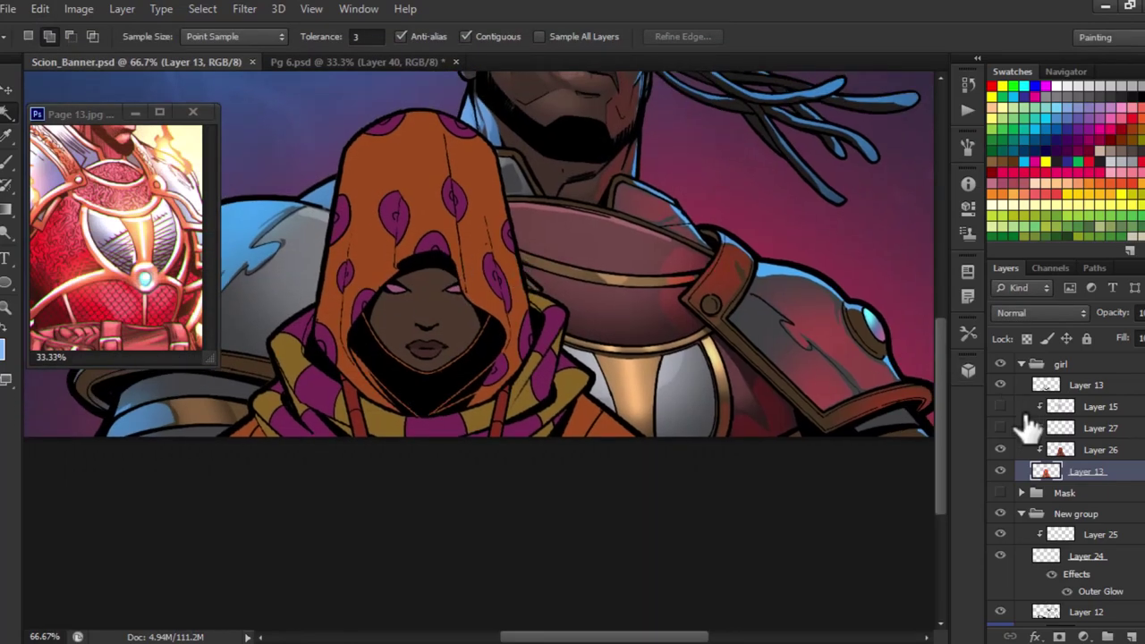
Turn the hood's shading layers 15 and 27 back on.
left_click_drag(1000, 427, 1000, 407)
scroll(447, 340, "down", 2)
scroll(510, 407, "up", 3)
key("l")
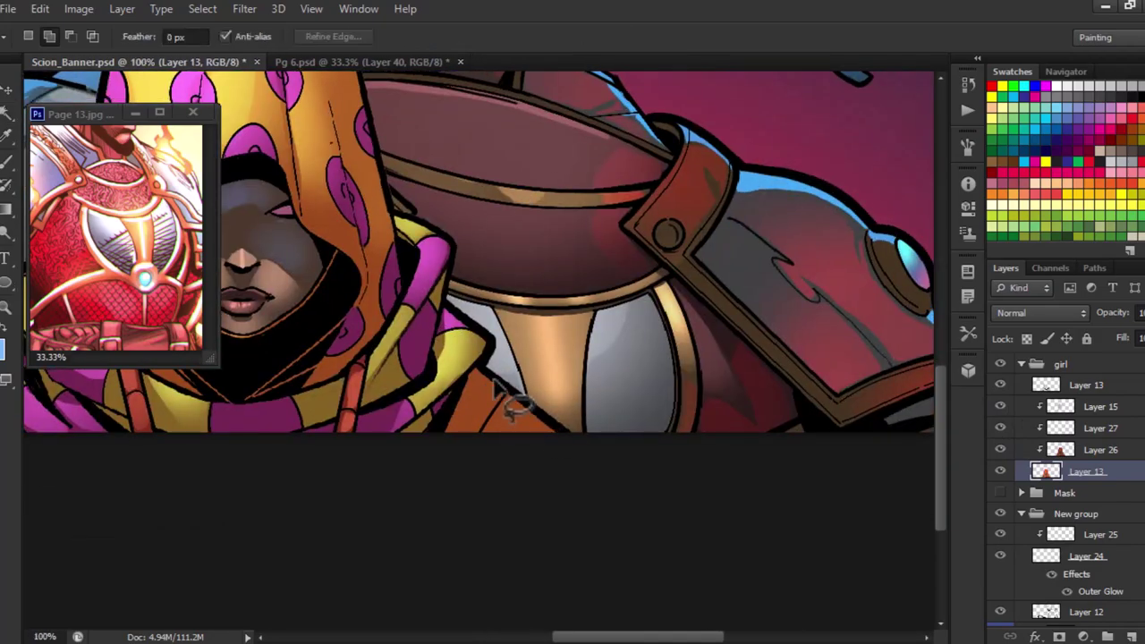
Fill the selection on Layer 15 with a lighter orange foreground colour.
left_click(1101, 407)
key("b")
left_click(8, 350)
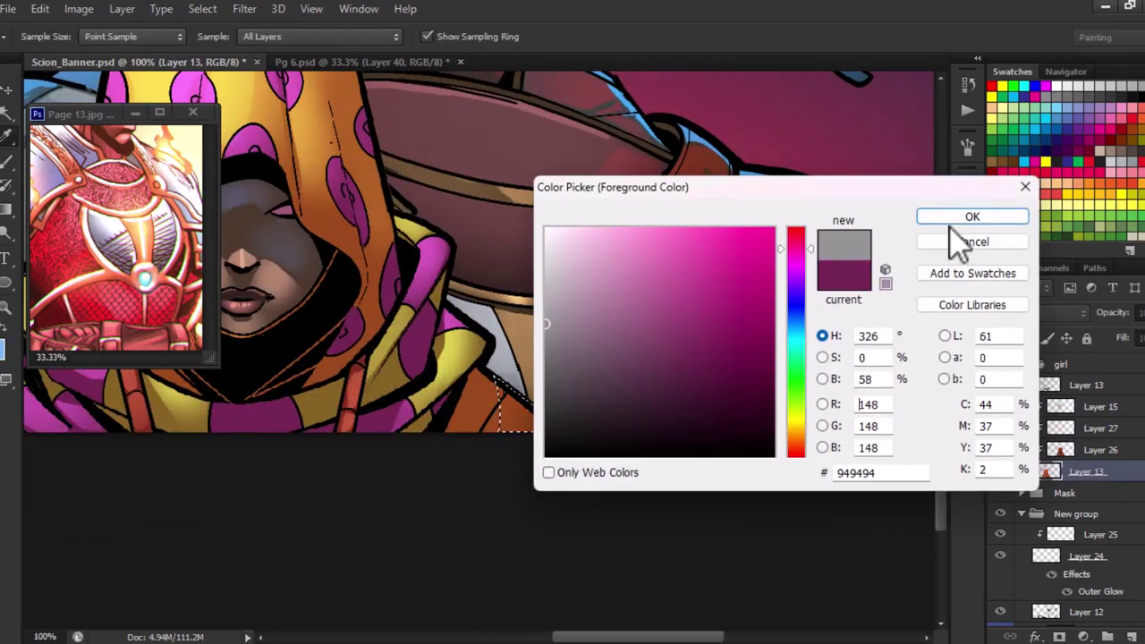
left_click(951, 215)
key("alt+BackSpace")
scroll(370, 388, "down", 2)
Magic Wand both eyes, fill them on new Layer 28, and shift them to magenta.
key("w")
scroll(414, 407, "up", 3)
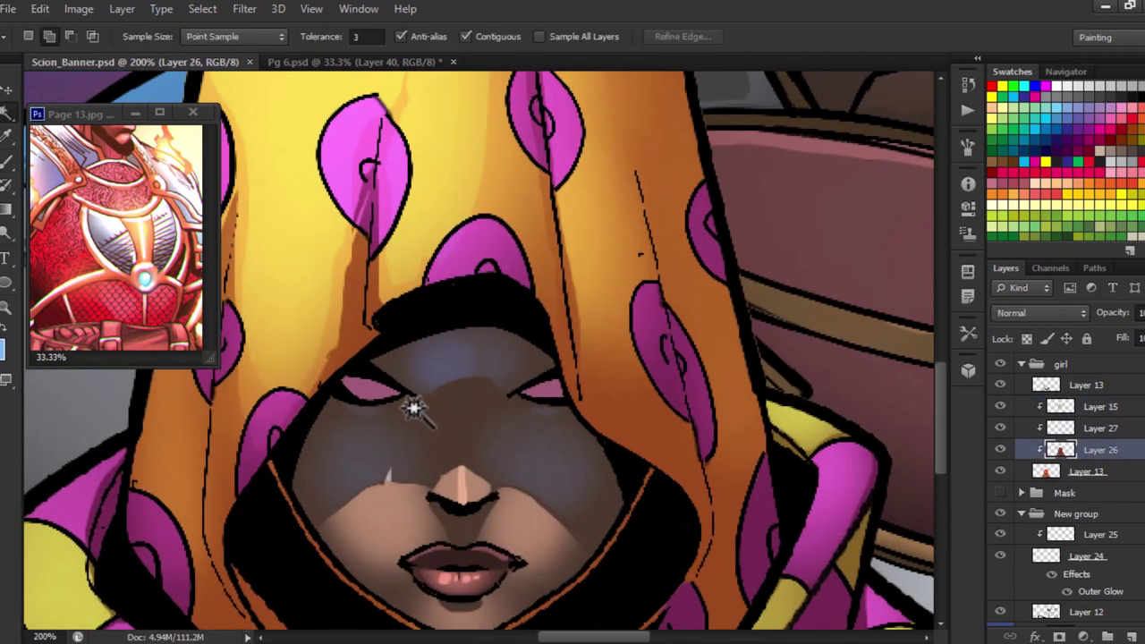
left_click(1108, 636)
key("alt+BackSpace")
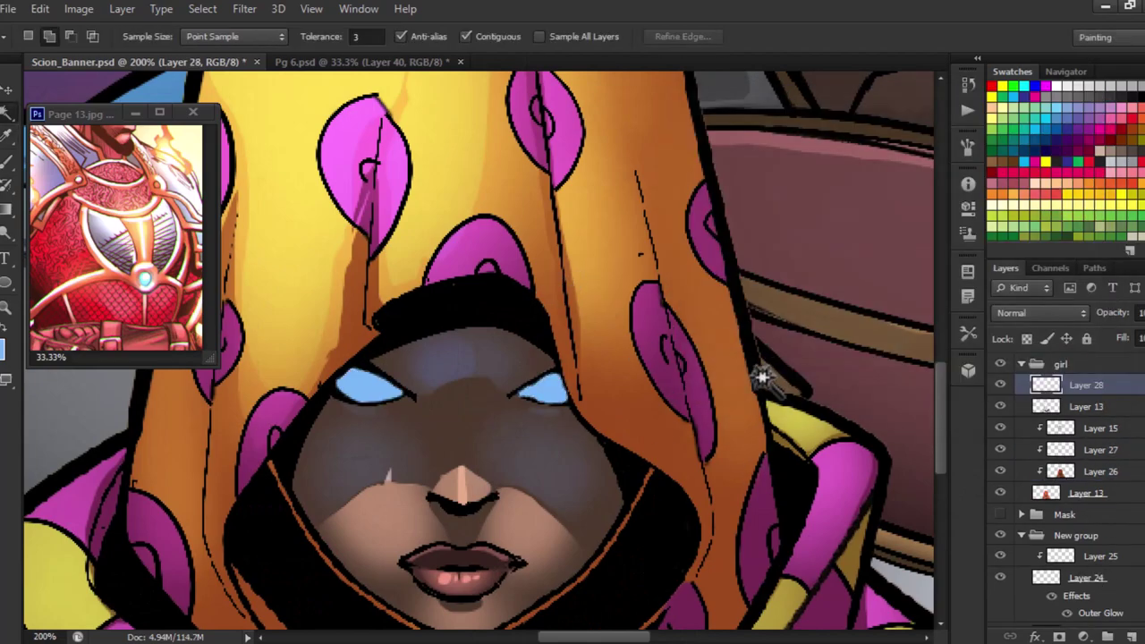
key("ctrl+u")
left_click(1069, 128)
Deselect the eyes and inspect the result up close.
key("ctrl+u")
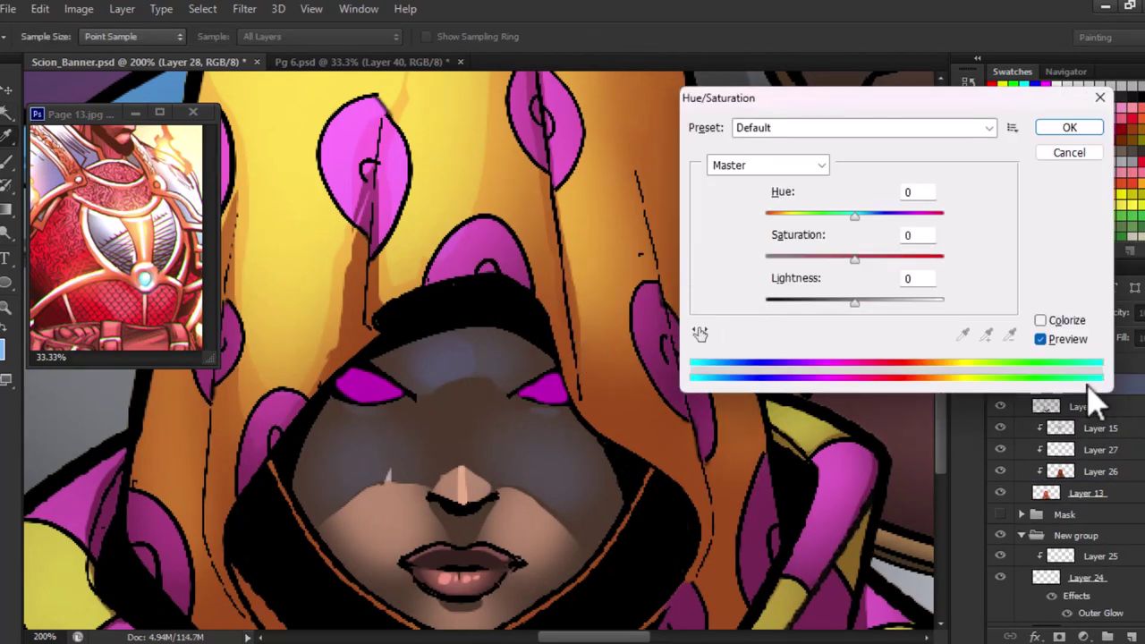
key("Escape")
key("l")
scroll(456, 354, "up", 3)
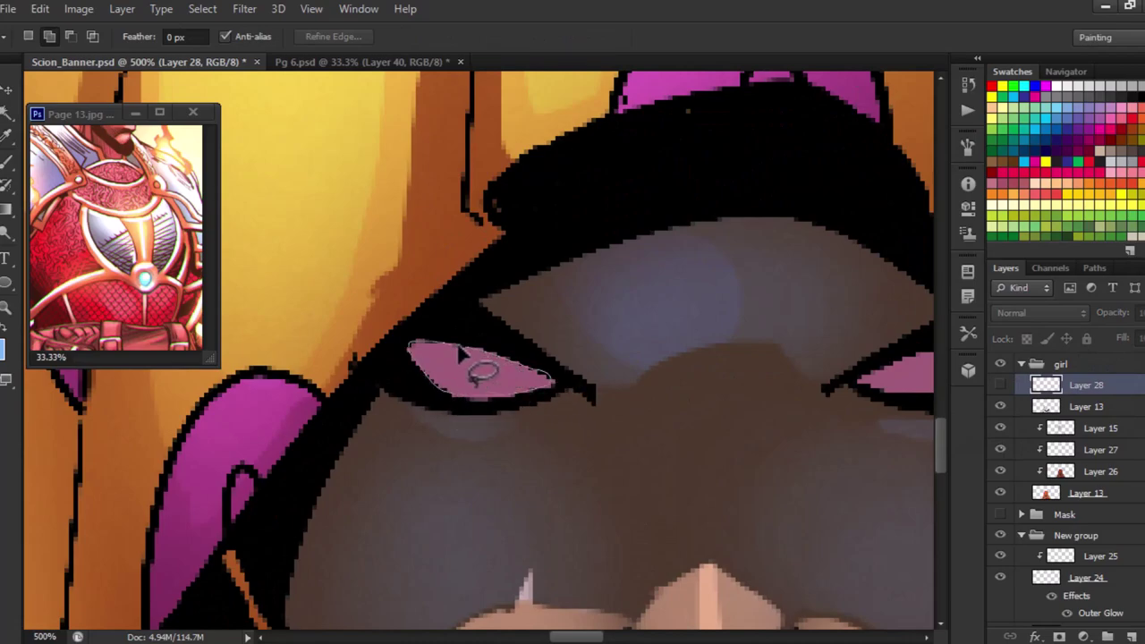
scroll(514, 371, "right", 5)
key("ctrl+d")
scroll(358, 317, "down", 3)
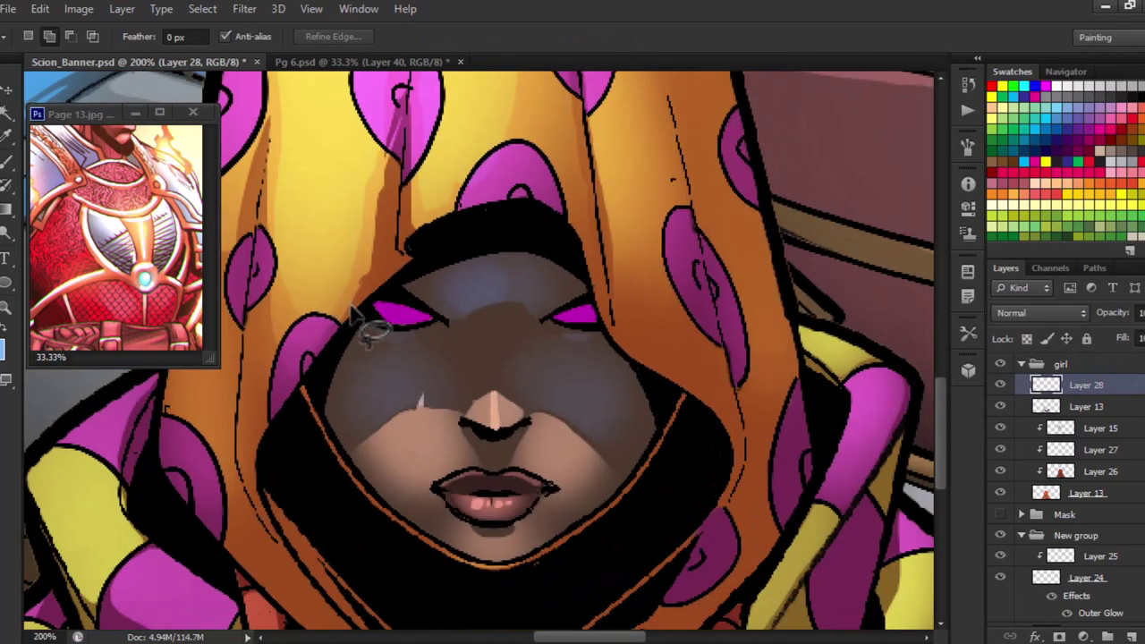
scroll(358, 318, "down", 3)
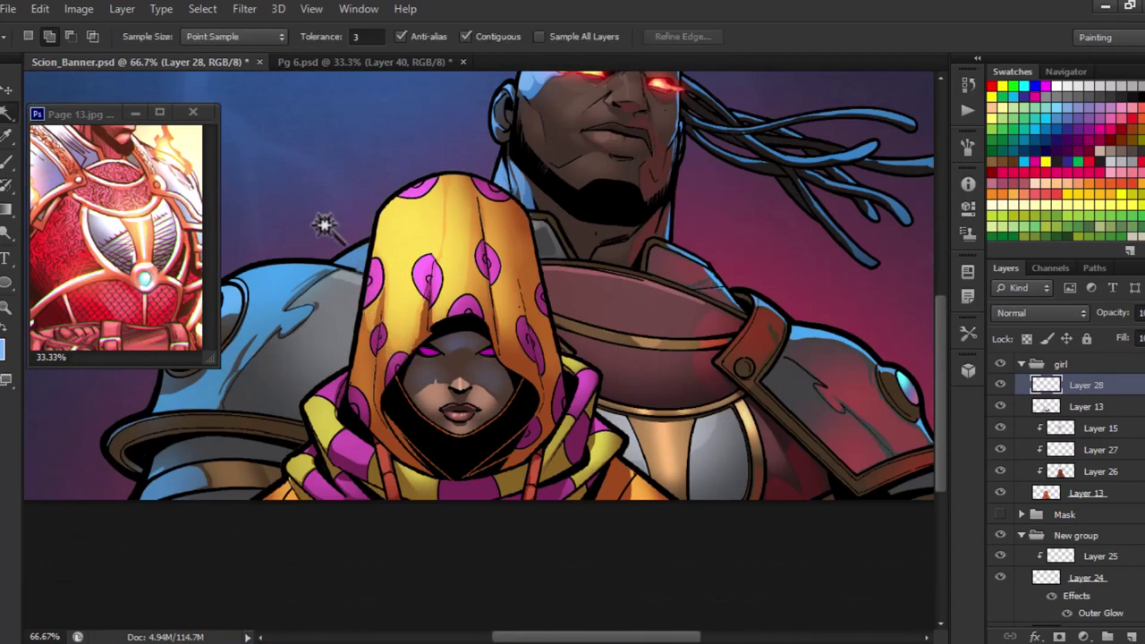
Turn off Contiguous and Magic Wand every patch of the hood colour.
left_click(466, 37)
scroll(421, 209, "up", 1)
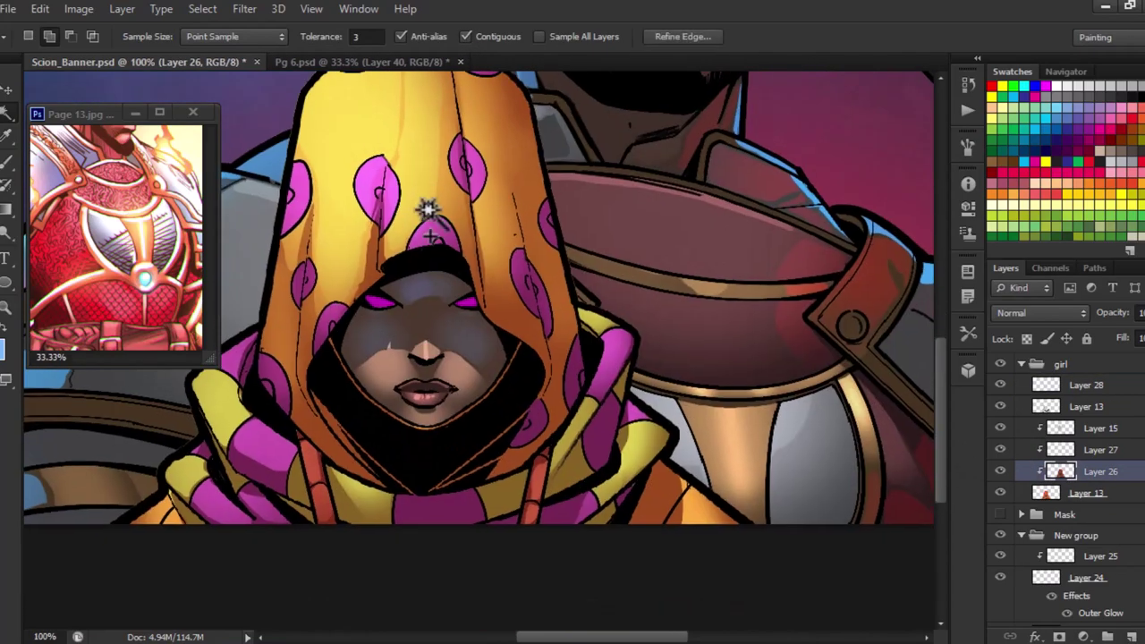
scroll(396, 238, "down", 3)
scroll(421, 295, "up", 1)
left_click(442, 325)
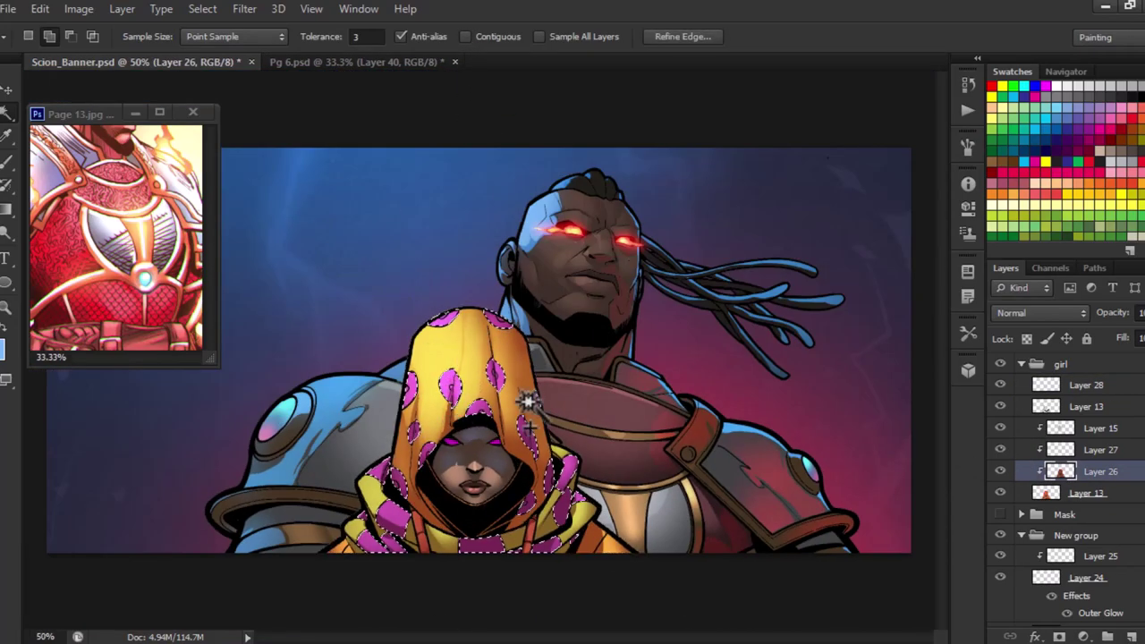
left_click(358, 62)
left_click(179, 62)
scroll(408, 383, "up", 1)
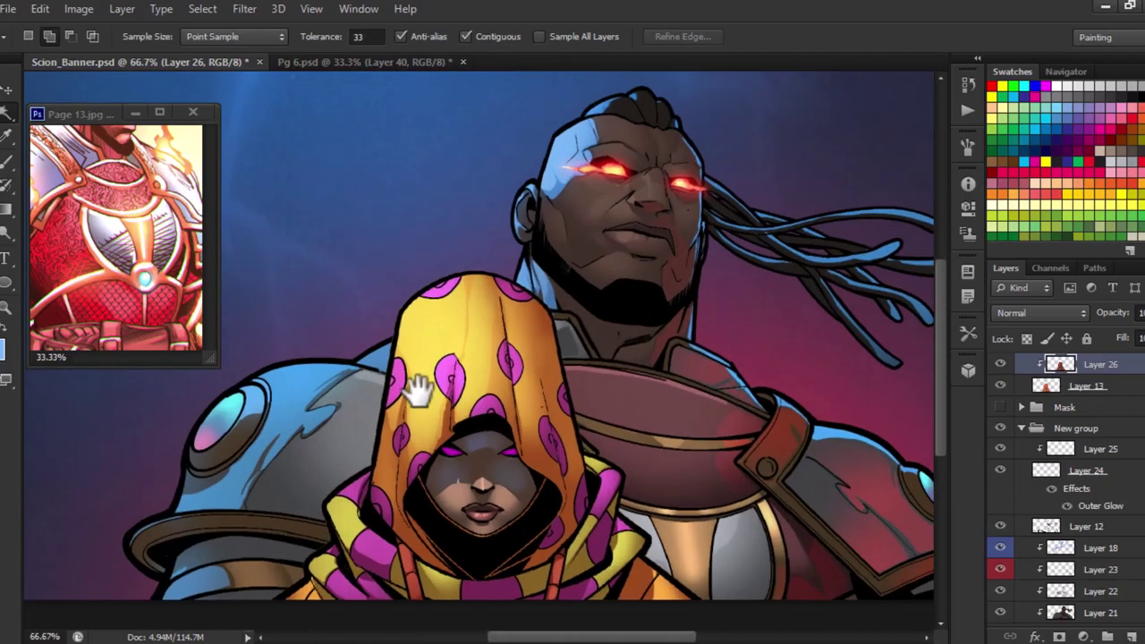
scroll(345, 246, "up", 1)
left_click_drag(394, 385, 419, 501)
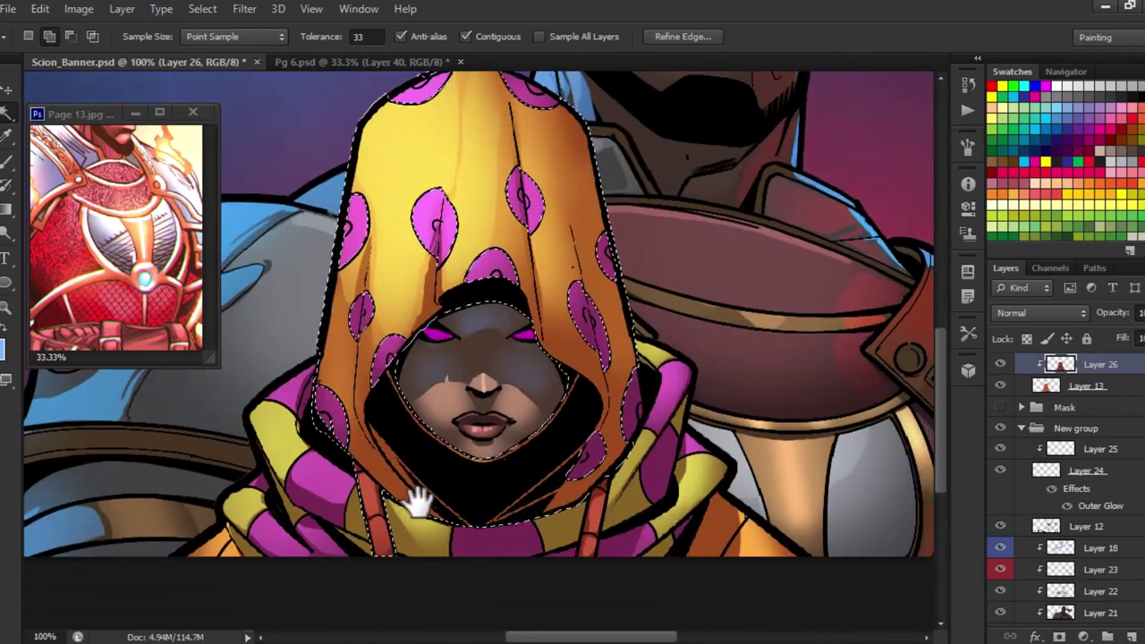
scroll(677, 439, "down", 3)
scroll(1055, 402, "up", 1)
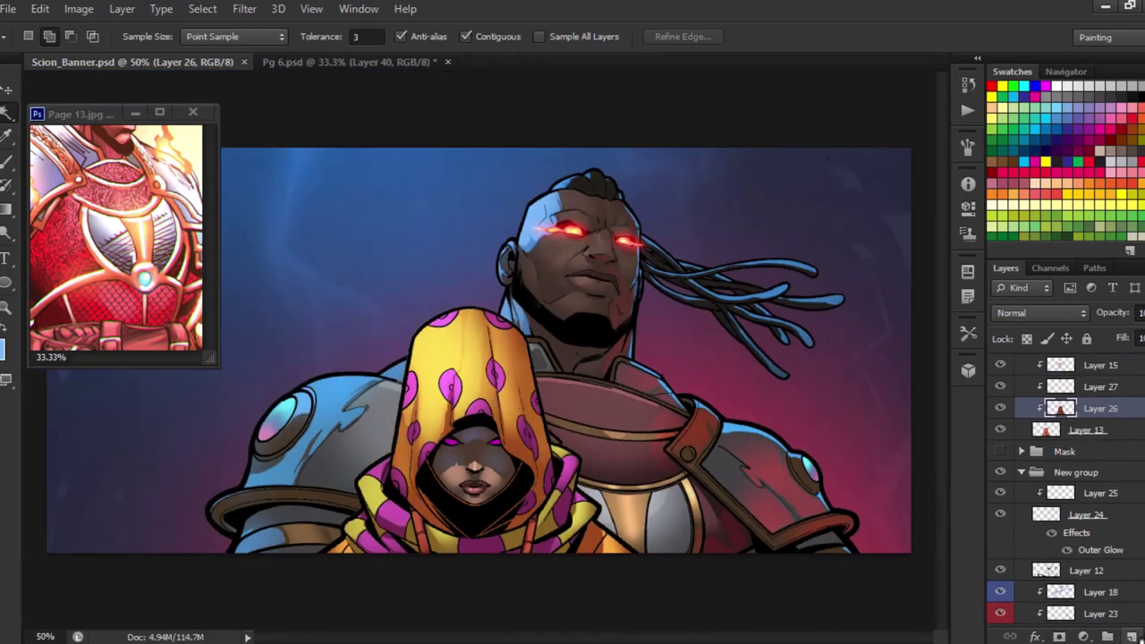
Make Layer 29 active and lasso the scarf's upper edge.
left_click(1100, 385)
key("l")
scroll(471, 326, "up", 3)
left_click_drag(471, 327, 635, 139)
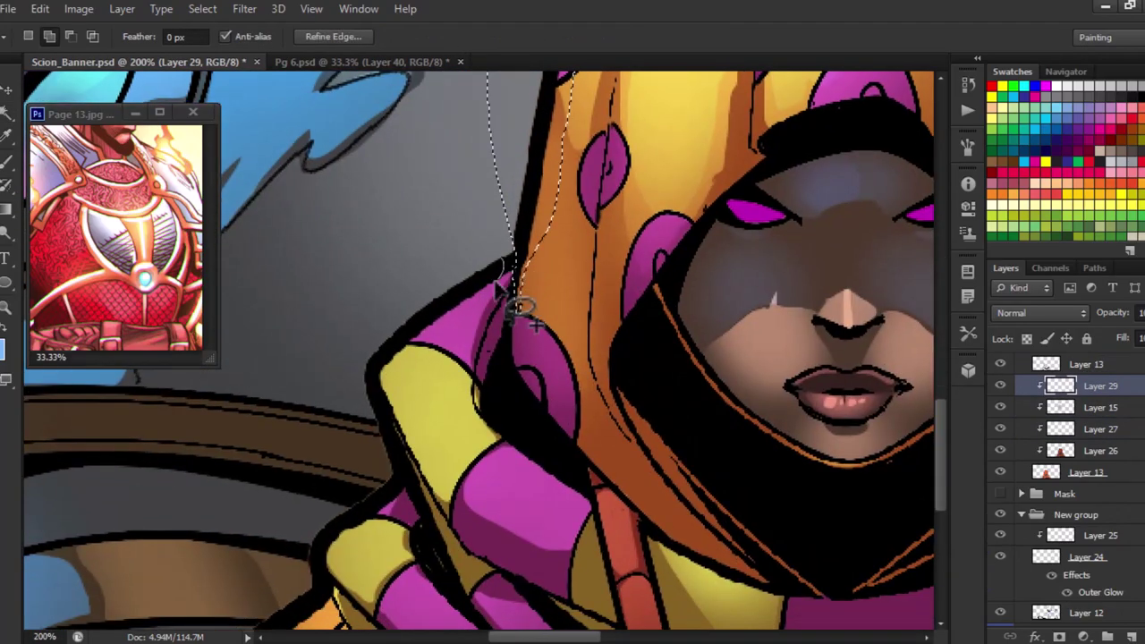
left_click_drag(413, 309, 450, 332)
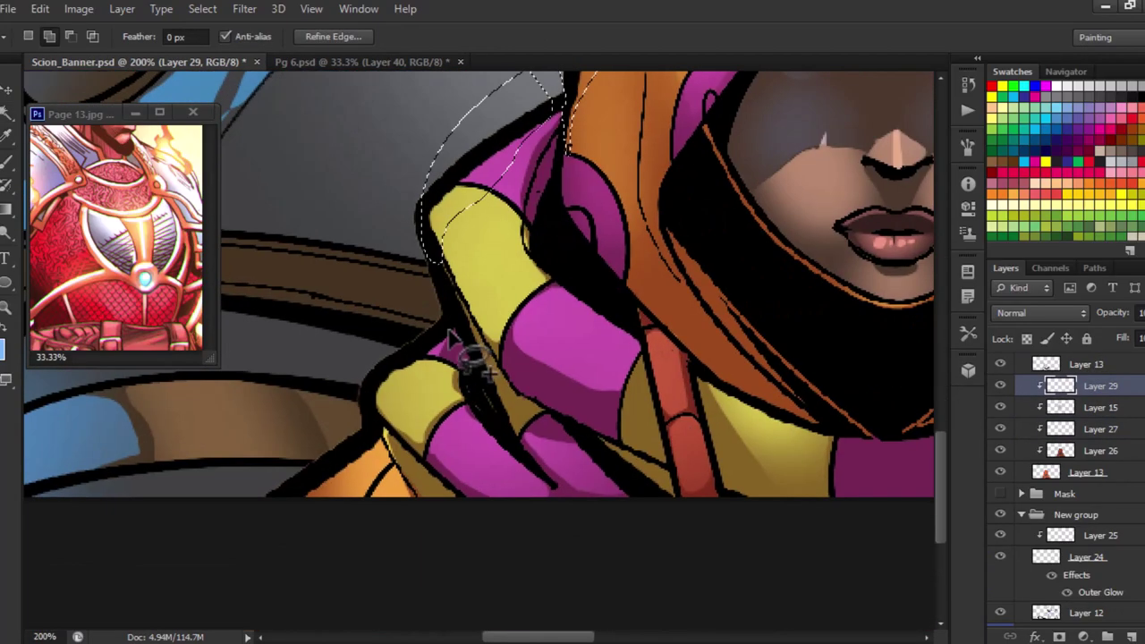
scroll(452, 358, "down", 2)
left_click(1074, 450)
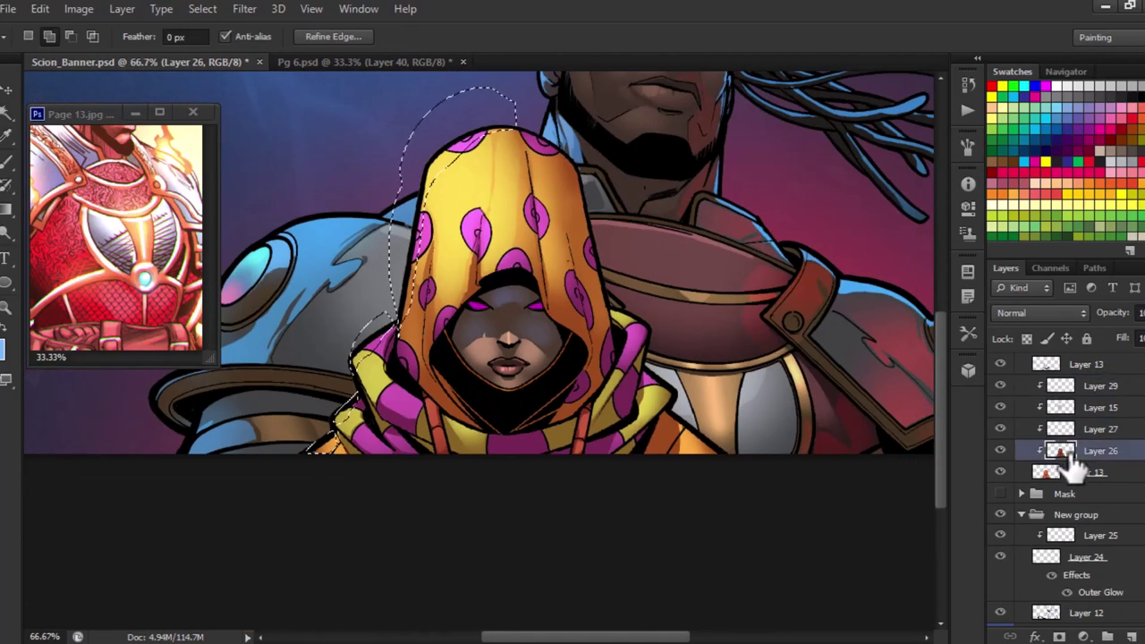
Contract the selection and Colorize it with Hue 209, Saturation 100, Lightness -25.
key("alt+s")
key("m")
key("c")
key("Return")
left_click(1046, 386)
key("ctrl+u")
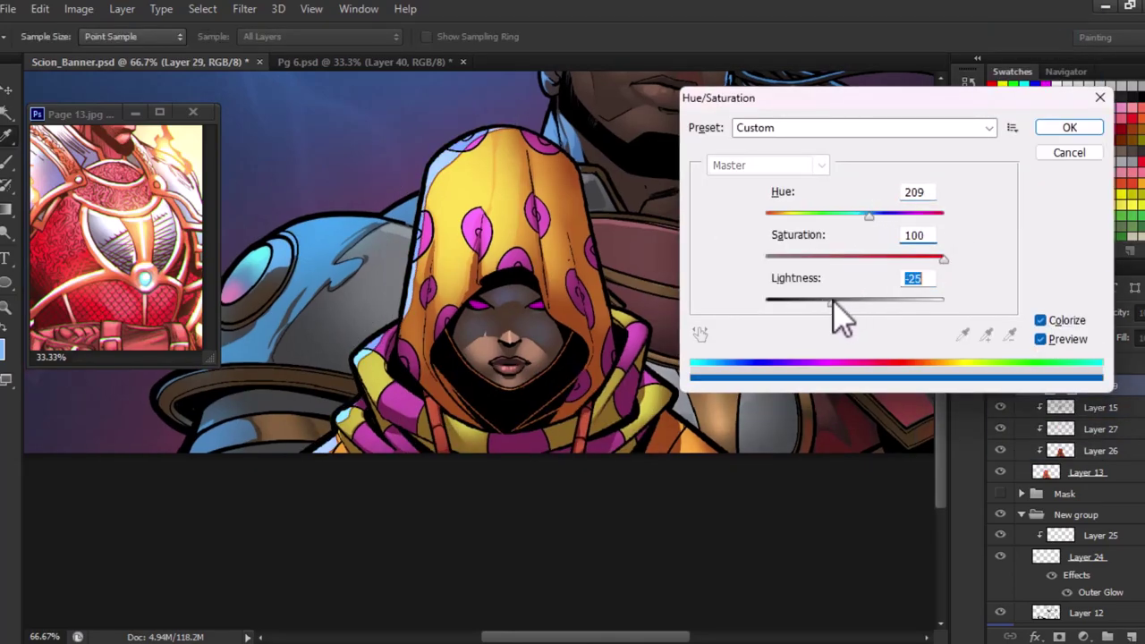
key("Return")
Lasso the hood's inner edge and add a new layer for it.
key("l")
scroll(460, 286, "up", 3)
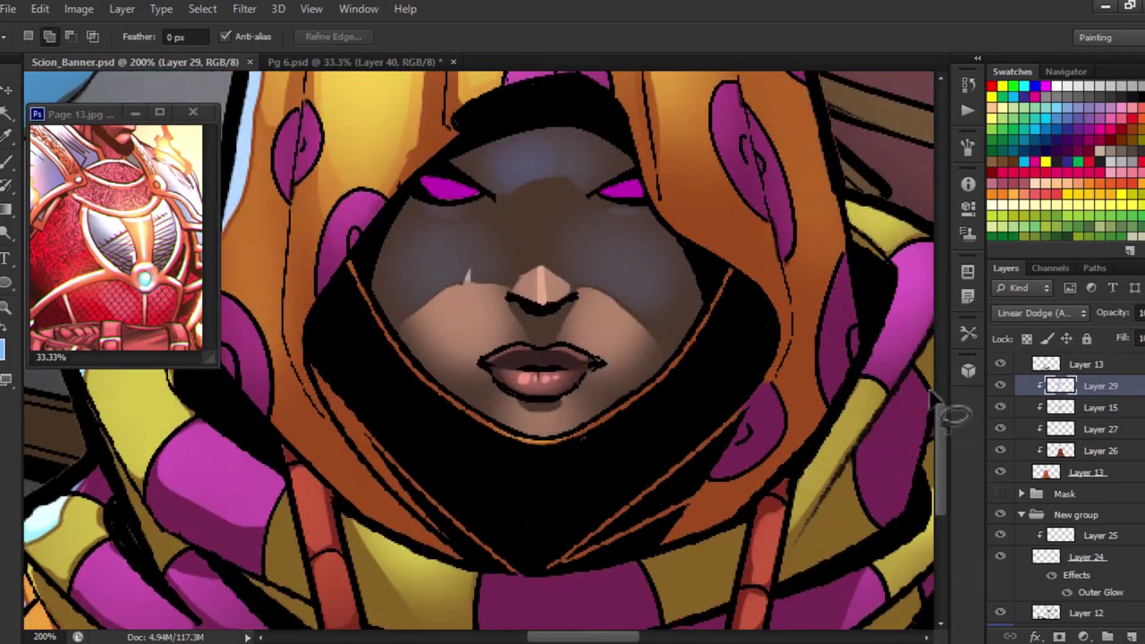
left_click_drag(367, 81, 680, 358)
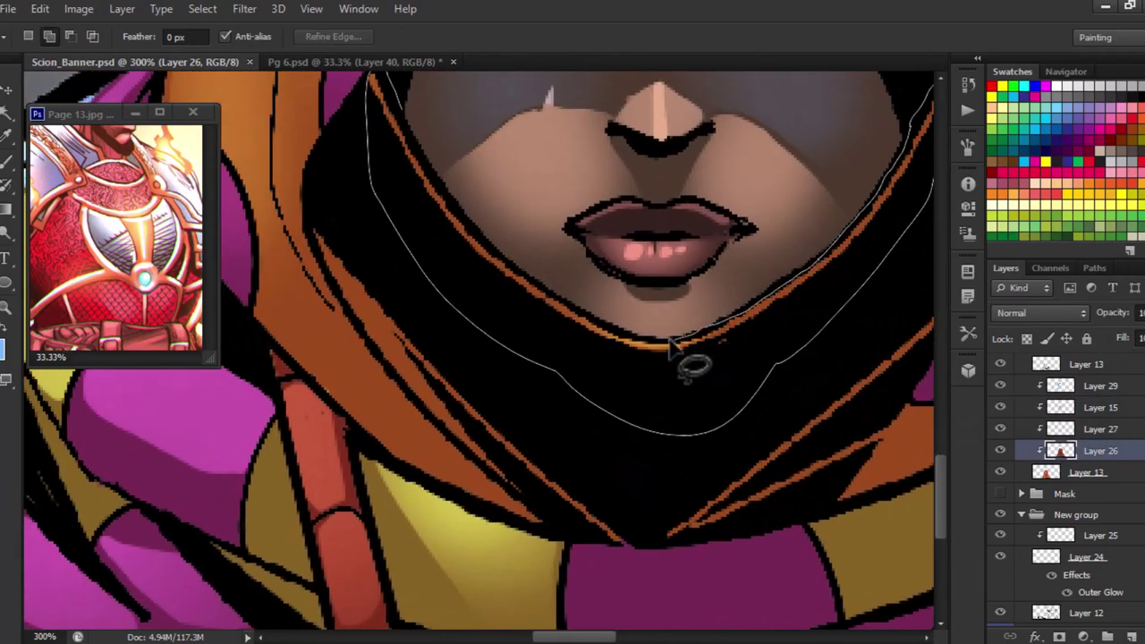
left_click(1087, 394)
key("alt+BackSpace")
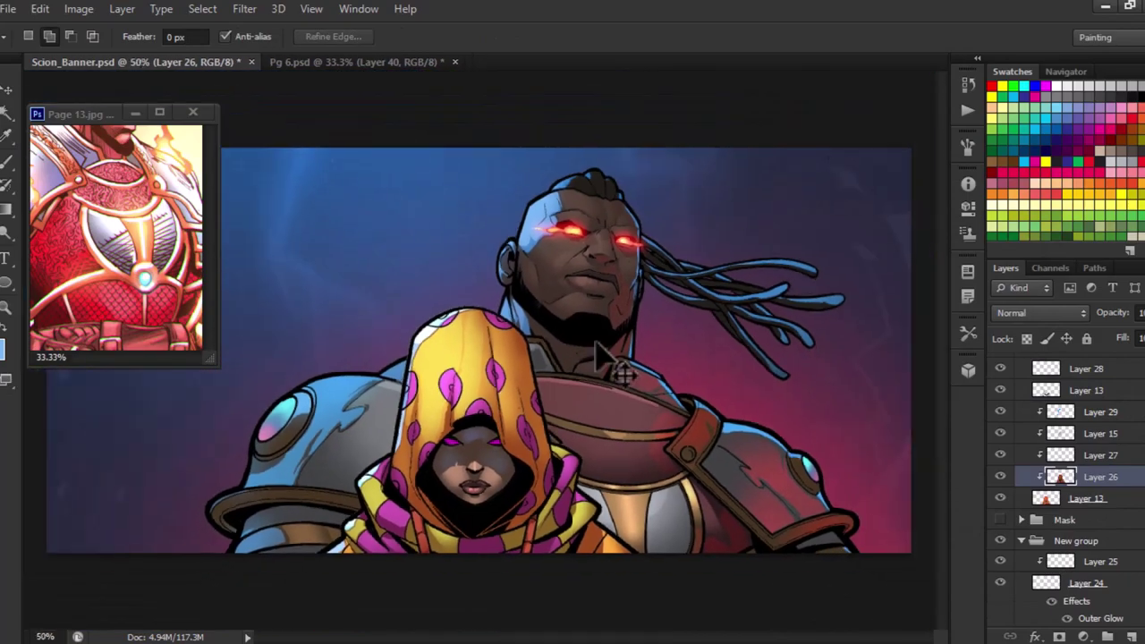
Add clipped Layer 30 and lasso the right side of the girl's hood.
key("ctrl+plus")
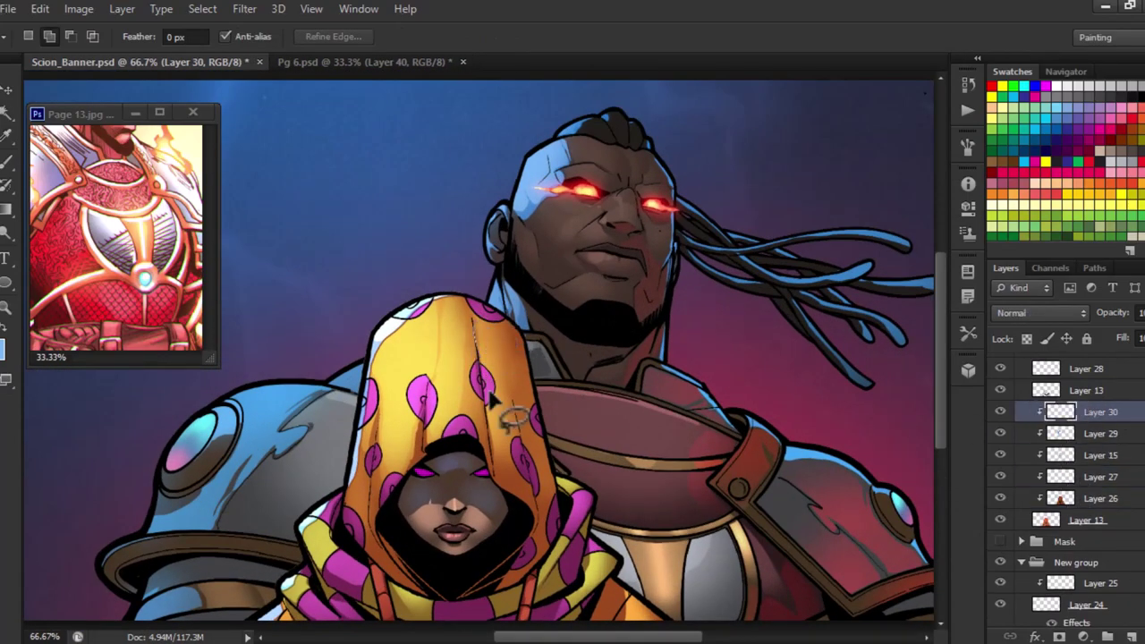
key("ctrl+plus")
key("ctrl+plus")
mouse_move(461, 53)
left_mouse_down()
mouse_move(536, 295)
mouse_move(582, 260)
mouse_move(588, 472)
left_mouse_up()
scroll(587, 472, "down", 5)
key("ctrl+minus")
key("ctrl+minus")
key("alt+bracketleft")
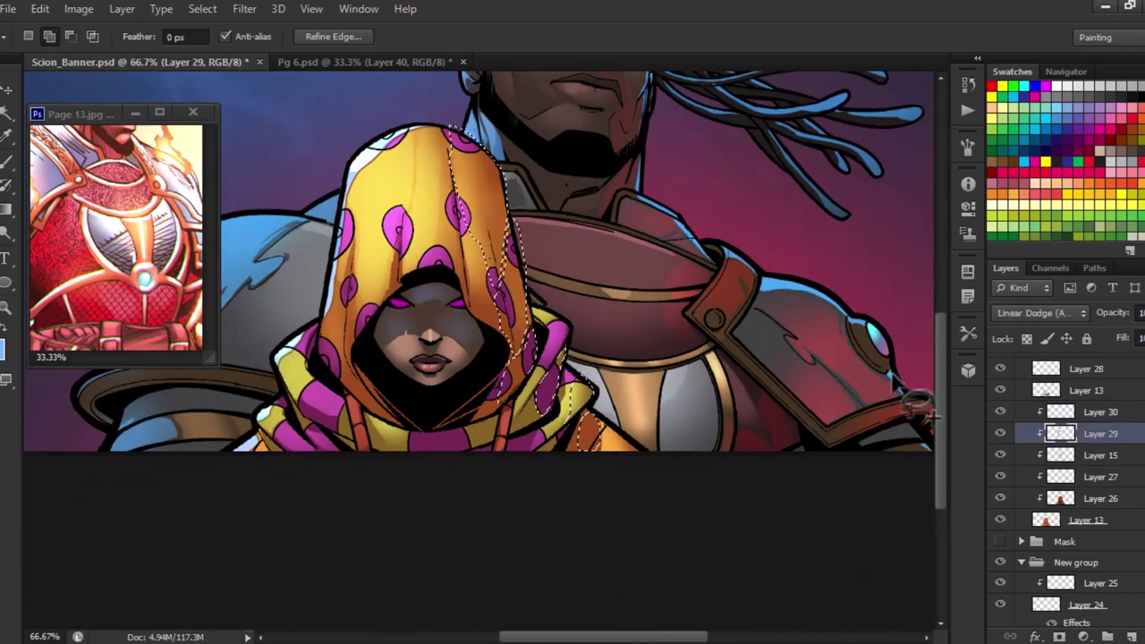
key("ctrl+plus")
key("ctrl+plus")
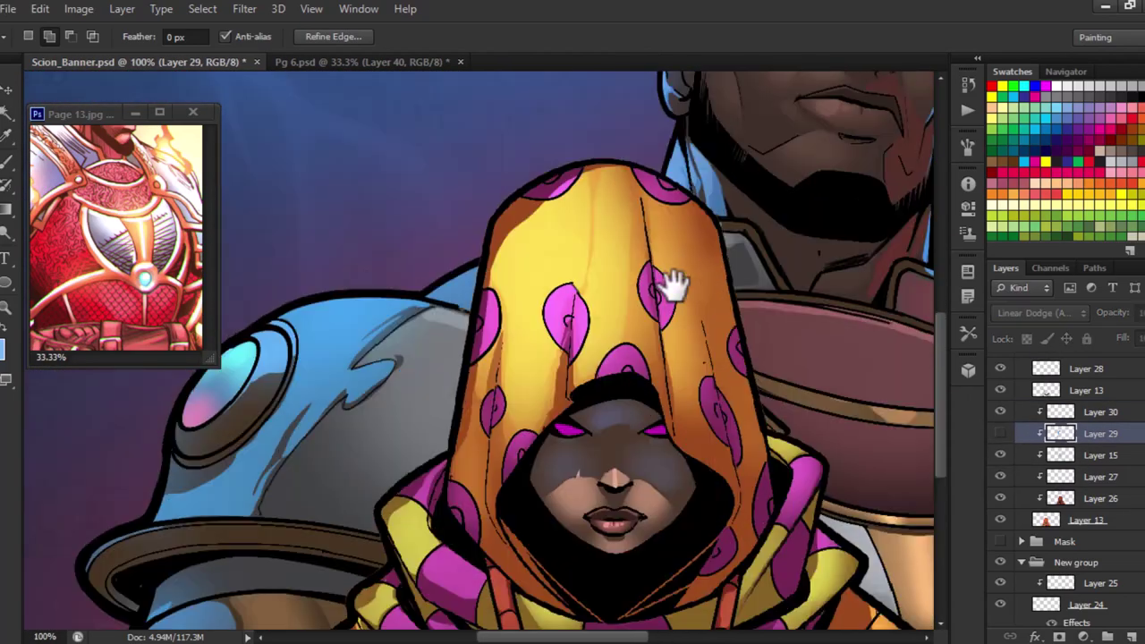
left_click_drag(677, 281, 555, 255)
Contract the hood selection and show Layer 15's hood shading again.
key("alt+s")
key("m")
key("c")
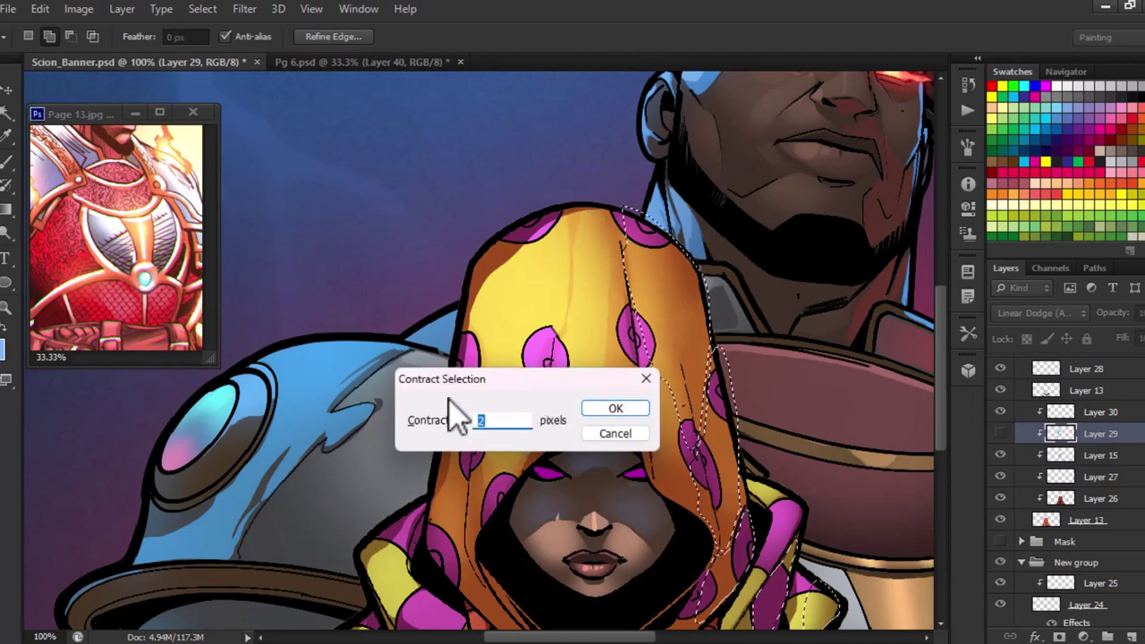
key("Return")
key("Delete")
key("ctrl+minus")
left_click(1001, 454)
left_click(1087, 457)
Apply a Brightness/Contrast change to Layer 15 and label Layer 30 red.
key("alt+i")
key("j")
key("c")
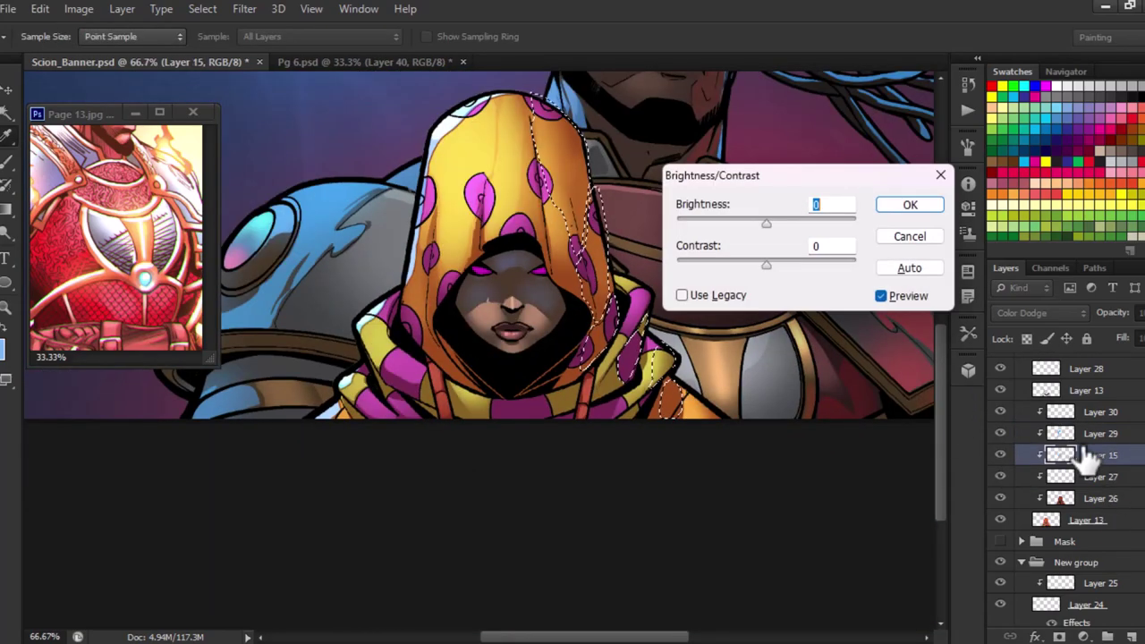
key("Return")
left_click(1064, 412)
right_click(1064, 412)
left_click(788, 521)
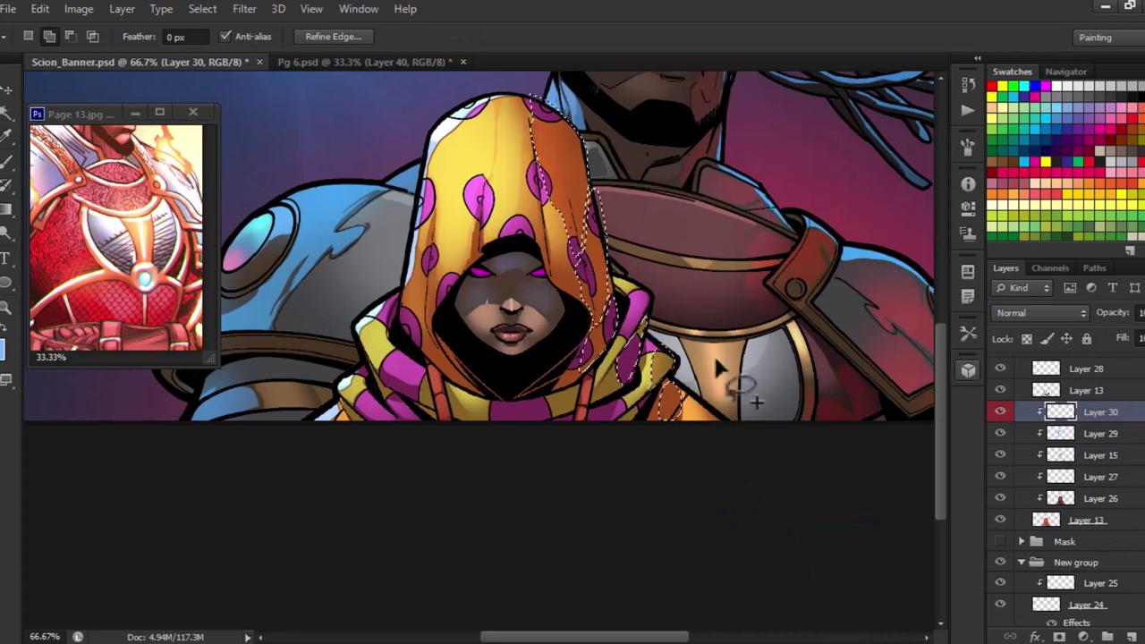
scroll(630, 264, "up", 2)
key("b")
Trial a Hue/Saturation shift of the hood's right side toward red.
key("ctrl+u")
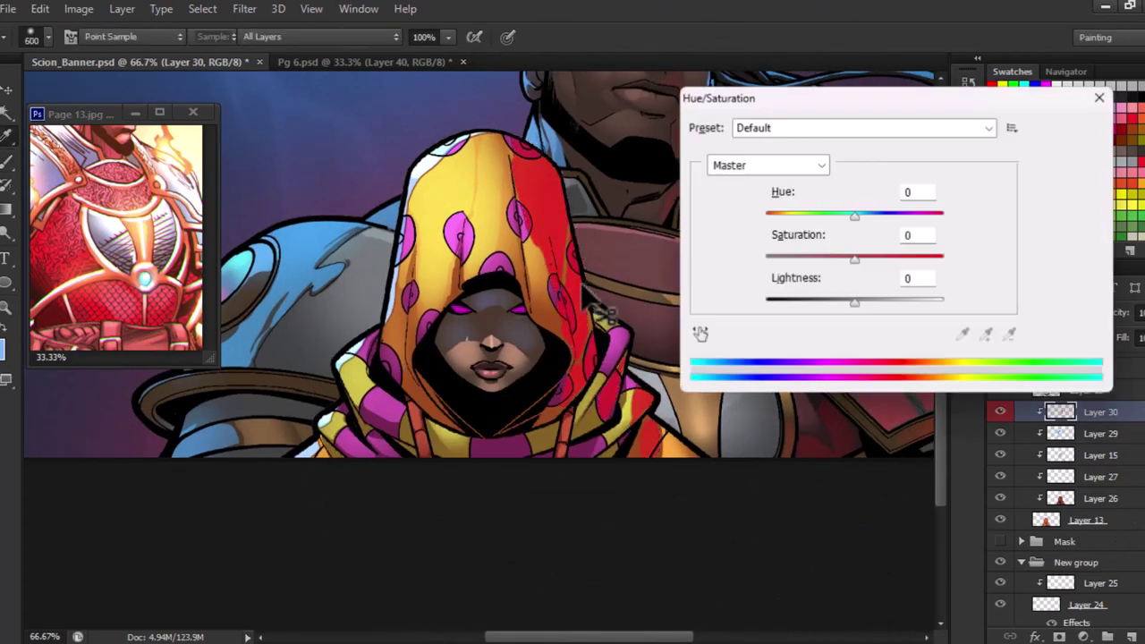
left_click(1041, 319)
key("Escape")
key("ctrl+u")
mouse_move(854, 258)
left_mouse_down()
mouse_move(844, 230)
mouse_move(832, 240)
left_mouse_up()
left_click(1065, 128)
key("ctrl+minus")
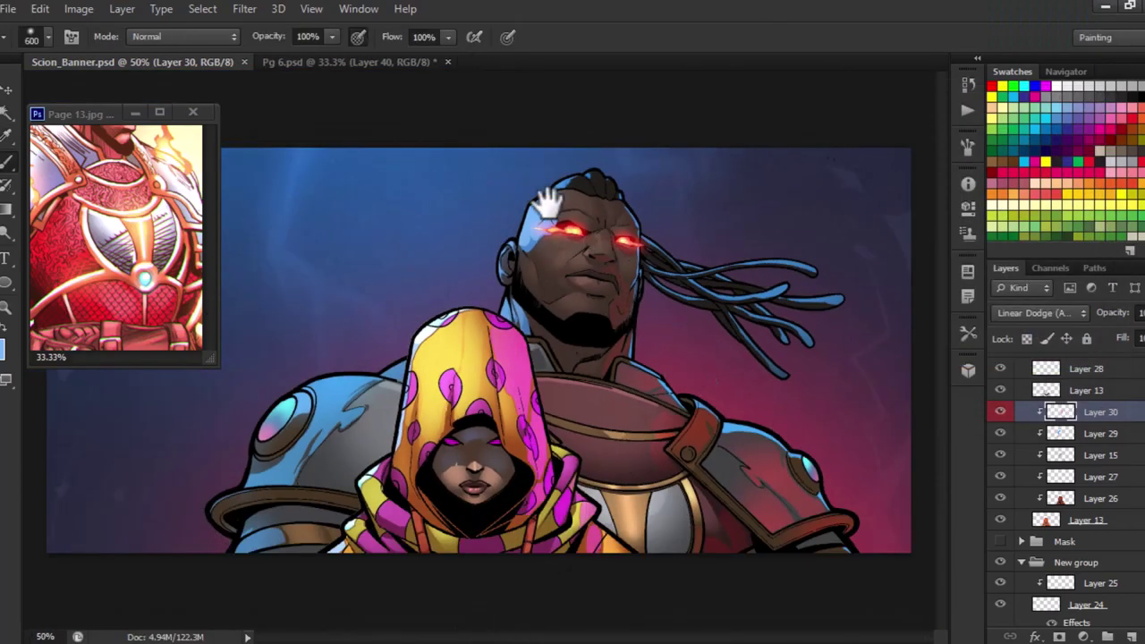
key("ctrl+plus")
key("ctrl+plus")
key("ctrl+plus")
key("ctrl+u")
key("Escape")
scroll(680, 286, "down", 2)
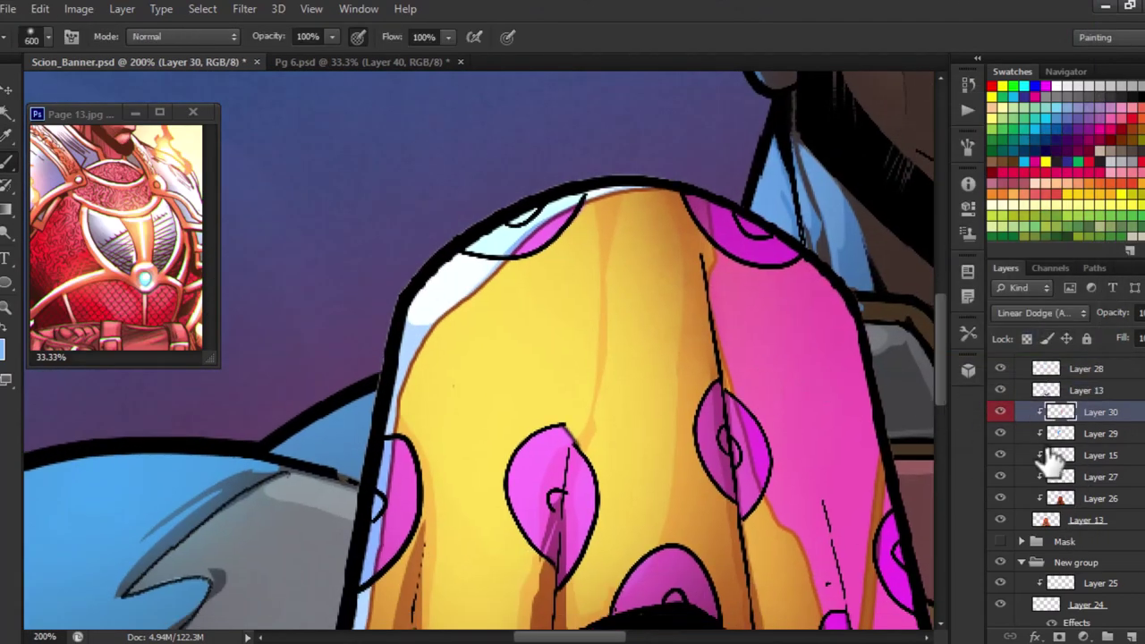
Colorize Layer 30 with Hue 213, Saturation 97, Lightness -13 for a pale blue rim.
key("w")
left_click(1082, 524)
scroll(524, 366, "down", 2)
key("ctrl+minus")
key("ctrl+minus")
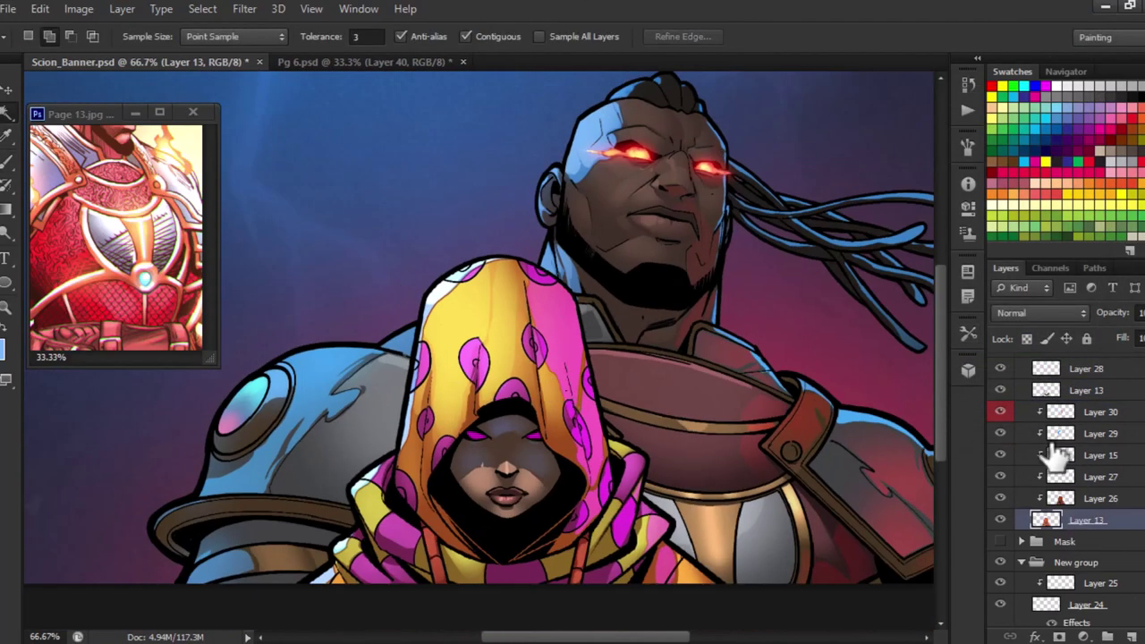
left_click(1100, 411)
key("ctrl+u")
left_click(1040, 319)
left_click_drag(870, 302, 912, 303)
left_click_drag(942, 214, 897, 215)
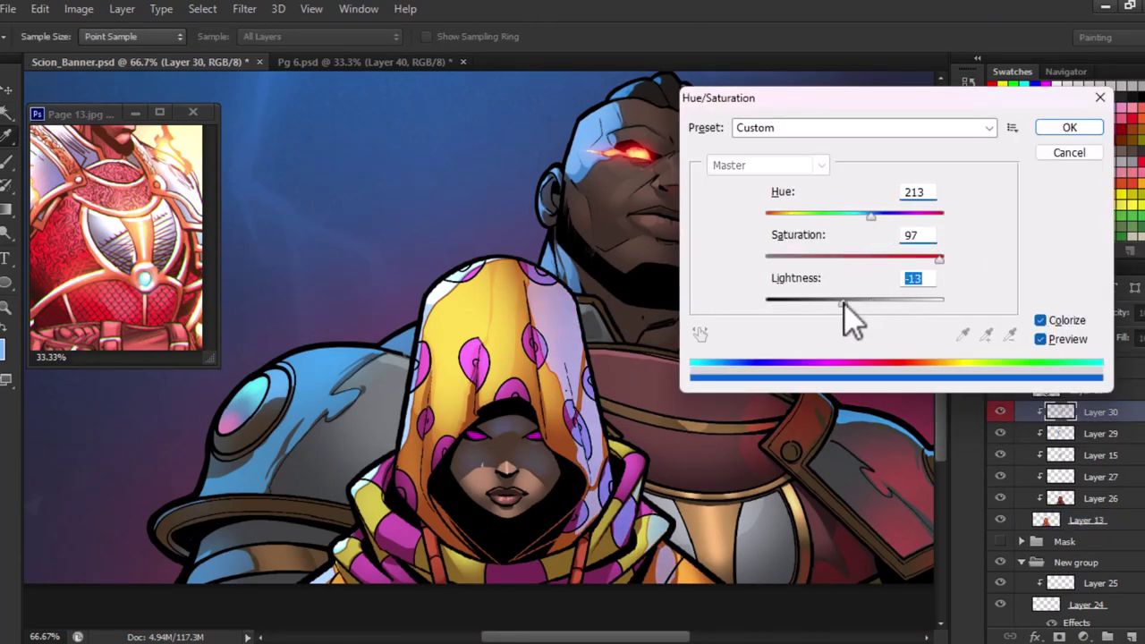
key("Return")
key("ctrl+minus")
key("ctrl+minus")
scroll(1025, 381, "up", 1)
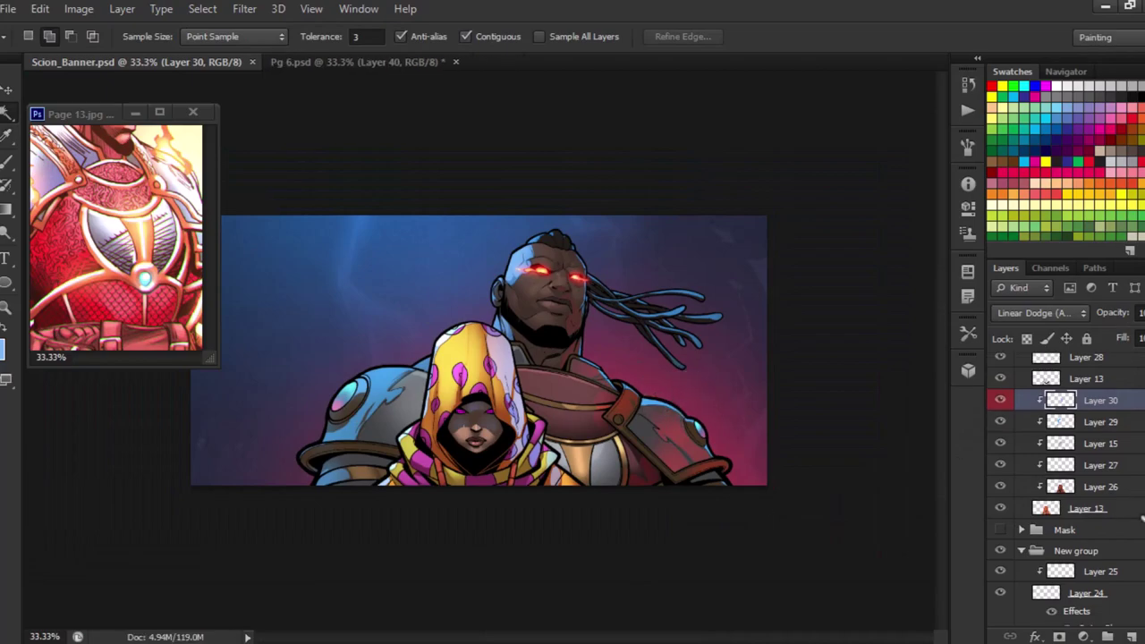
Add Layer 31 with a pink gradient rising from the bottom, hue-shifted -113 to purple.
left_click(1021, 364)
left_click(1000, 406)
left_click(1001, 407)
left_click(1076, 406)
key("ctrl+shift+alt+n")
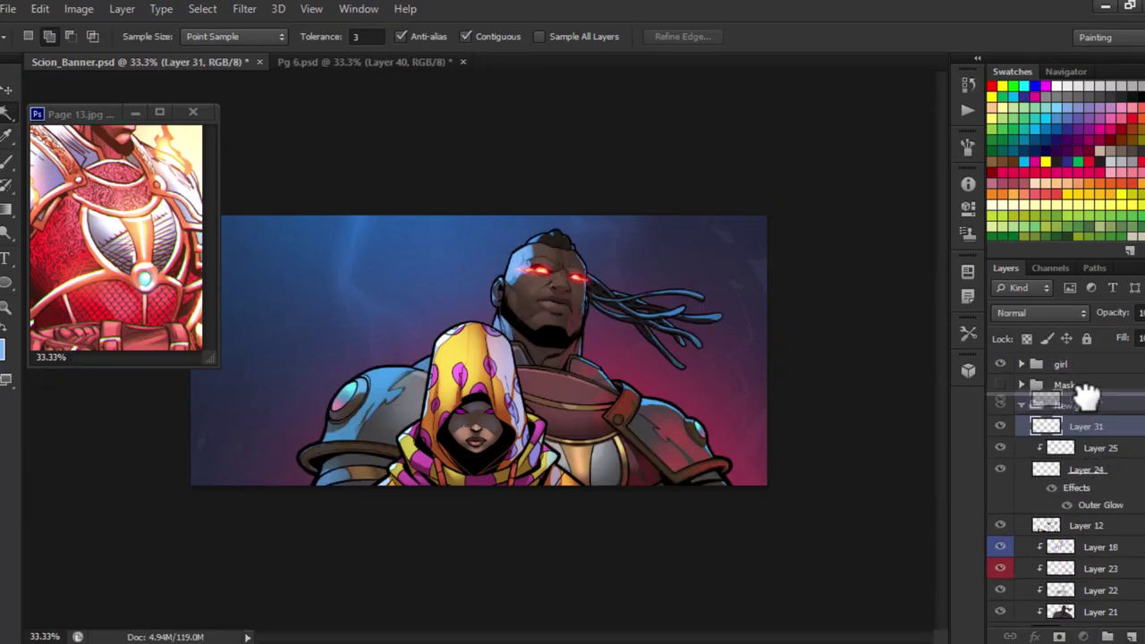
key("b")
key("g")
left_click_drag(532, 542, 473, 174)
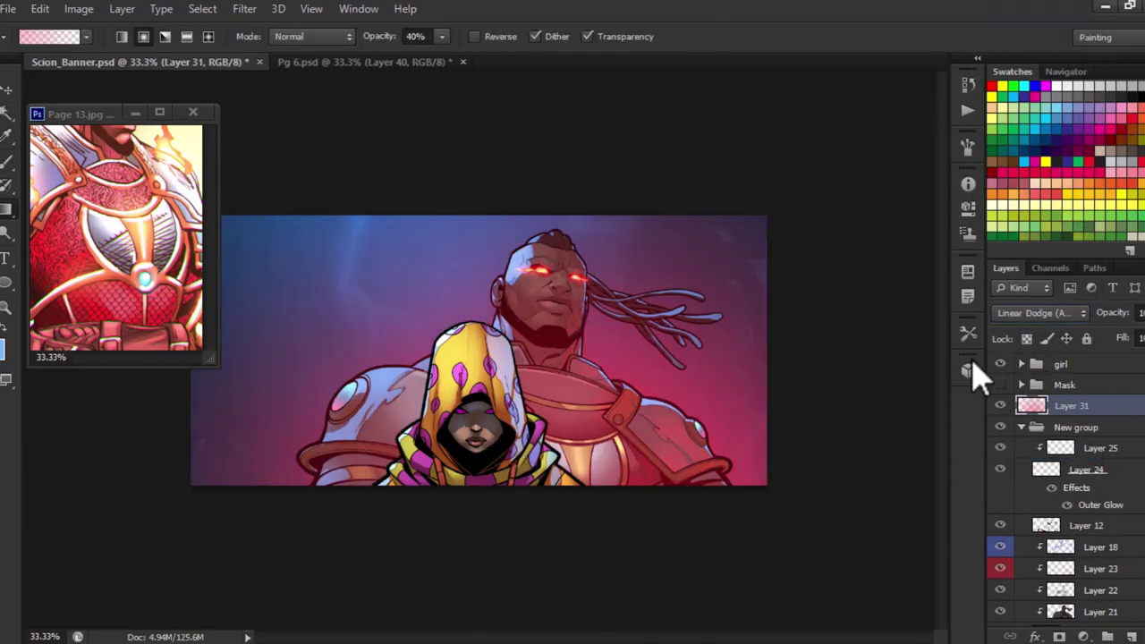
key("ctrl+u")
left_click_drag(855, 216, 791, 216)
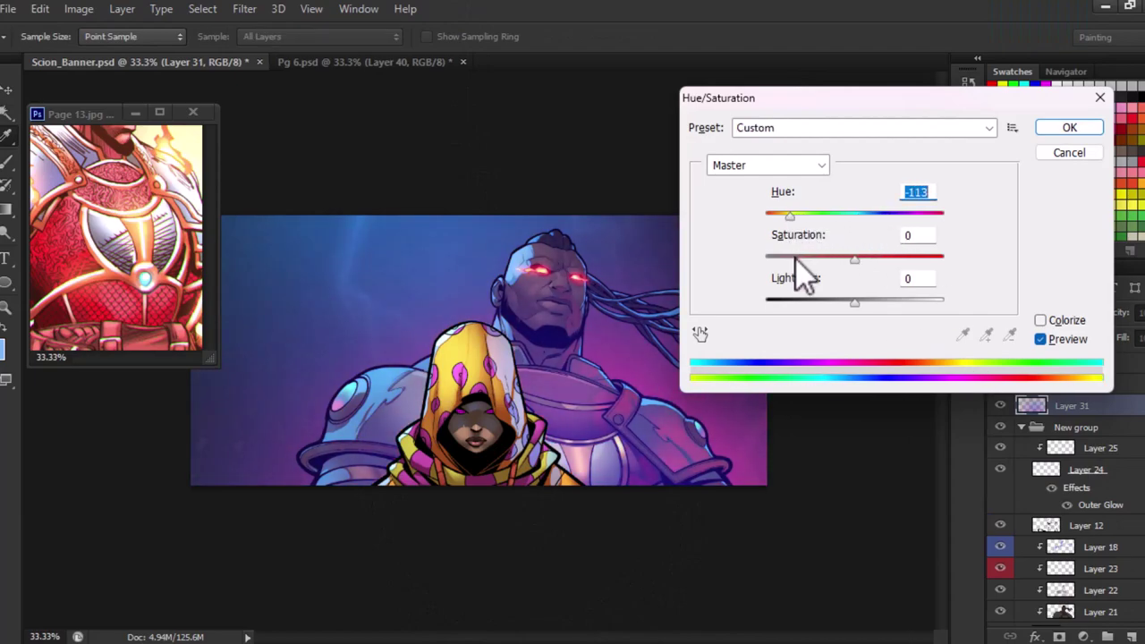
key("Return")
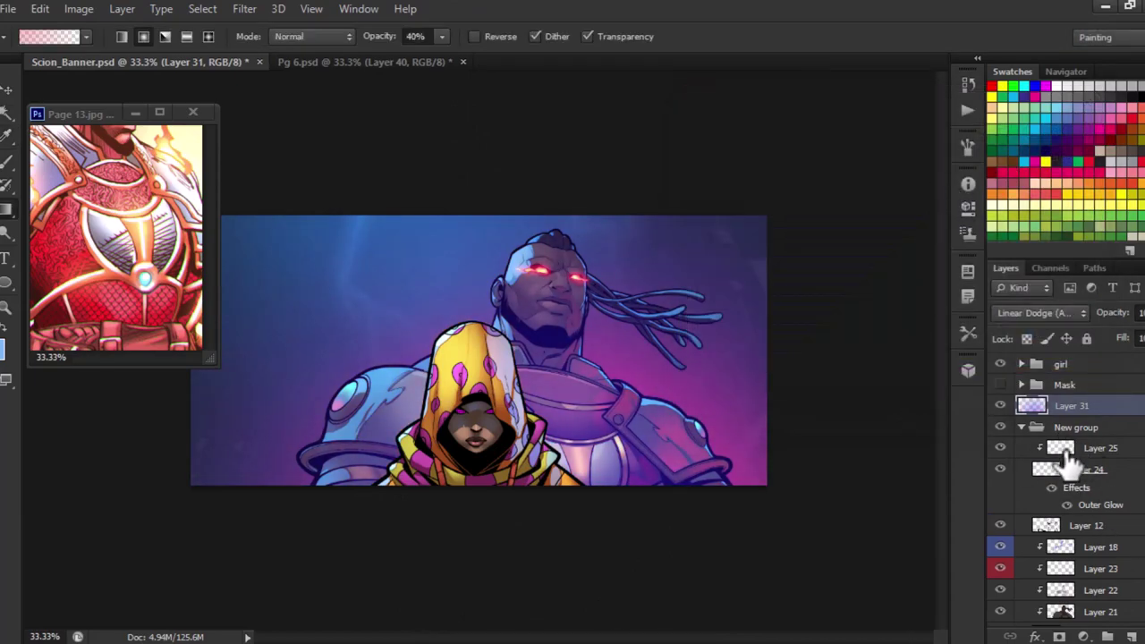
Set Layer 28 in the girl group to Linear Dodge blending.
left_click(1021, 364)
left_click(1086, 385)
key("ctrl+plus")
key("ctrl+plus")
key("ctrl+plus")
key("ctrl+minus")
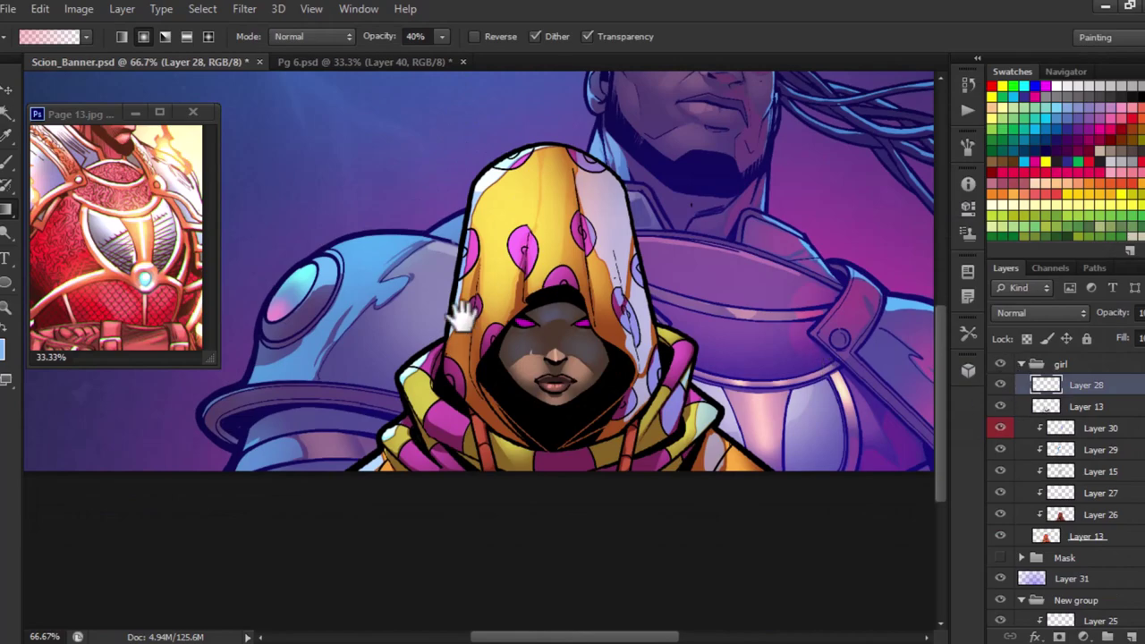
key("ctrl+plus")
key("ctrl+plus")
left_click(1040, 312)
left_click(1047, 192)
Brush a glow onto the hooded girl's eyes with a fine brush.
key("b")
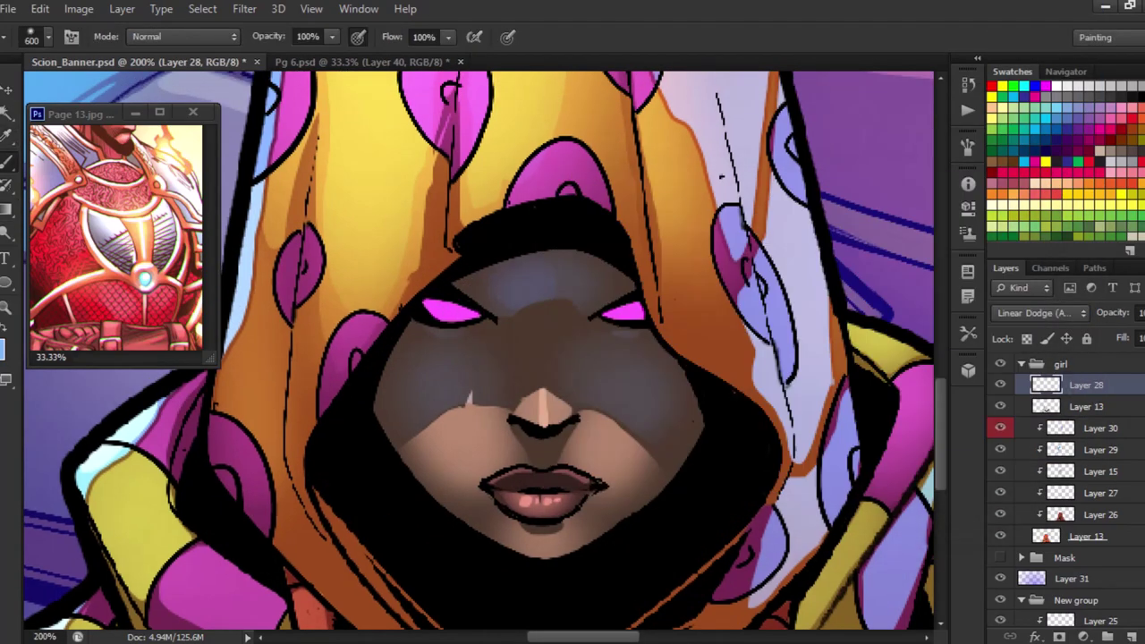
right_click(486, 301)
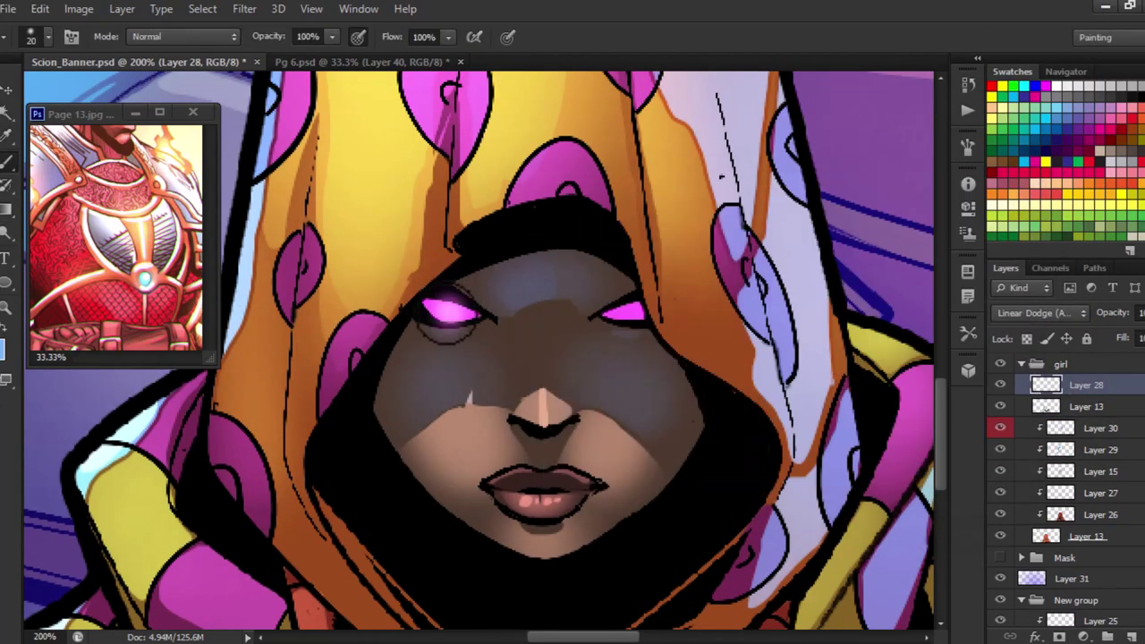
key("ctrl+minus")
key("ctrl+minus")
key("ctrl+minus")
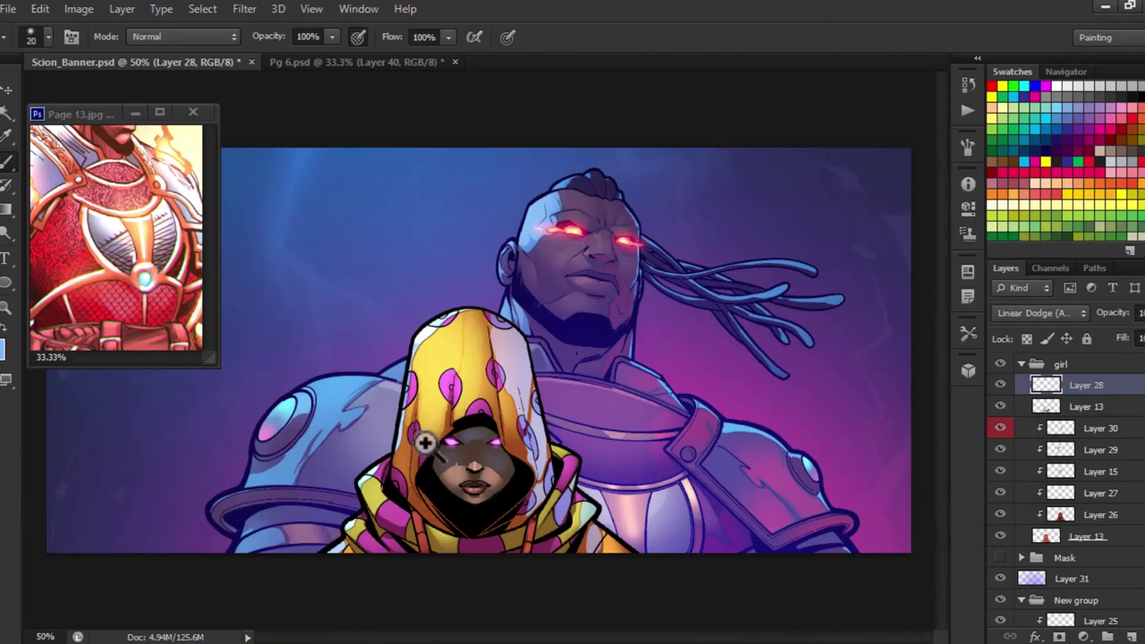
key("ctrl+plus")
key("ctrl+plus")
key("m")
key("ctrl+minus")
key("ctrl+minus")
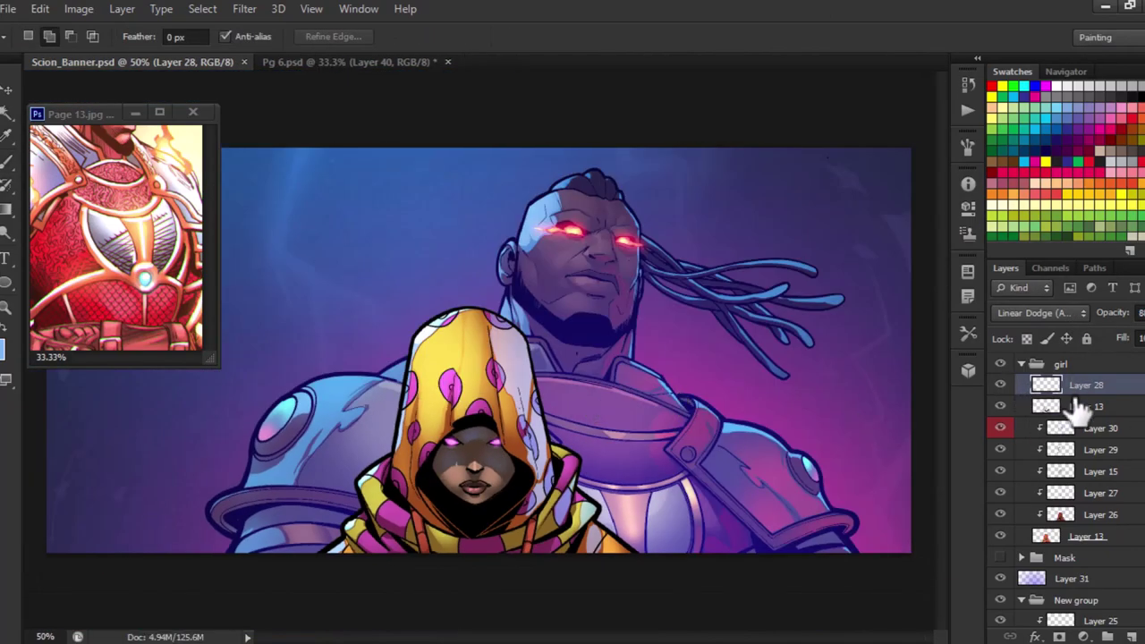
Hide the girl group, add Layer 32 clipped to the masked figure, and save.
left_click(1021, 364)
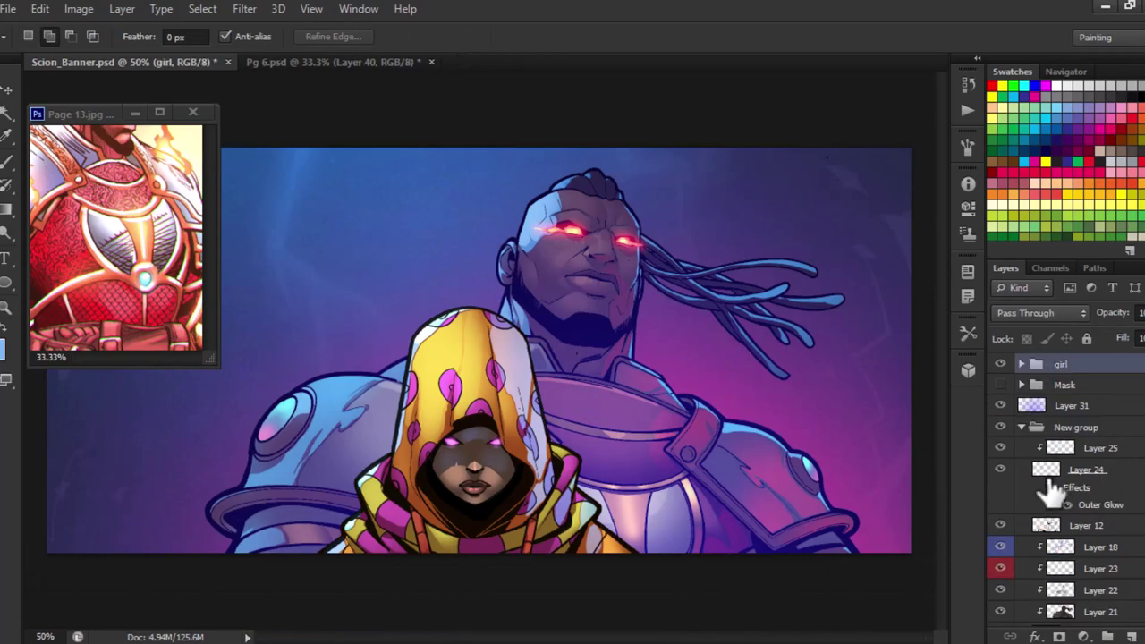
left_click(1000, 384)
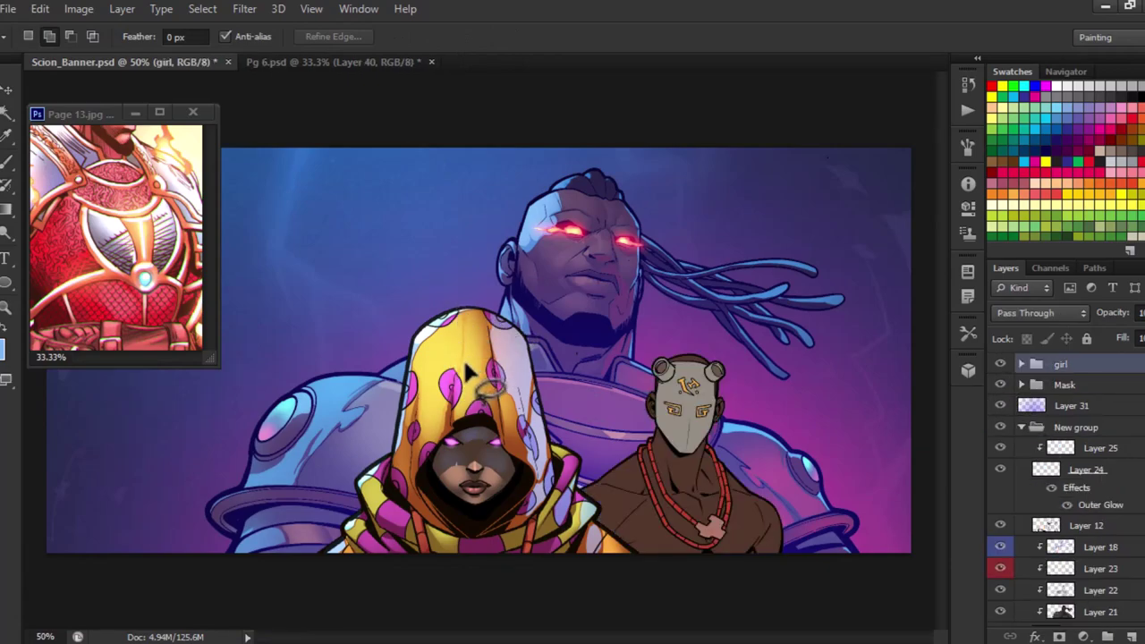
scroll(666, 374, "up", 1)
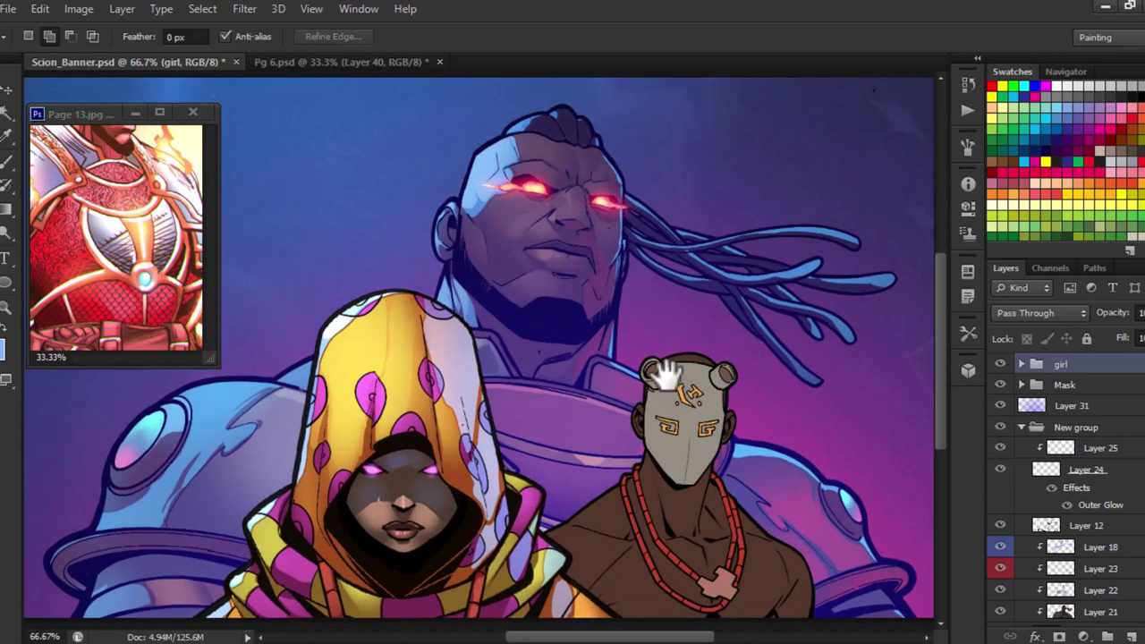
scroll(623, 336, "down", 3)
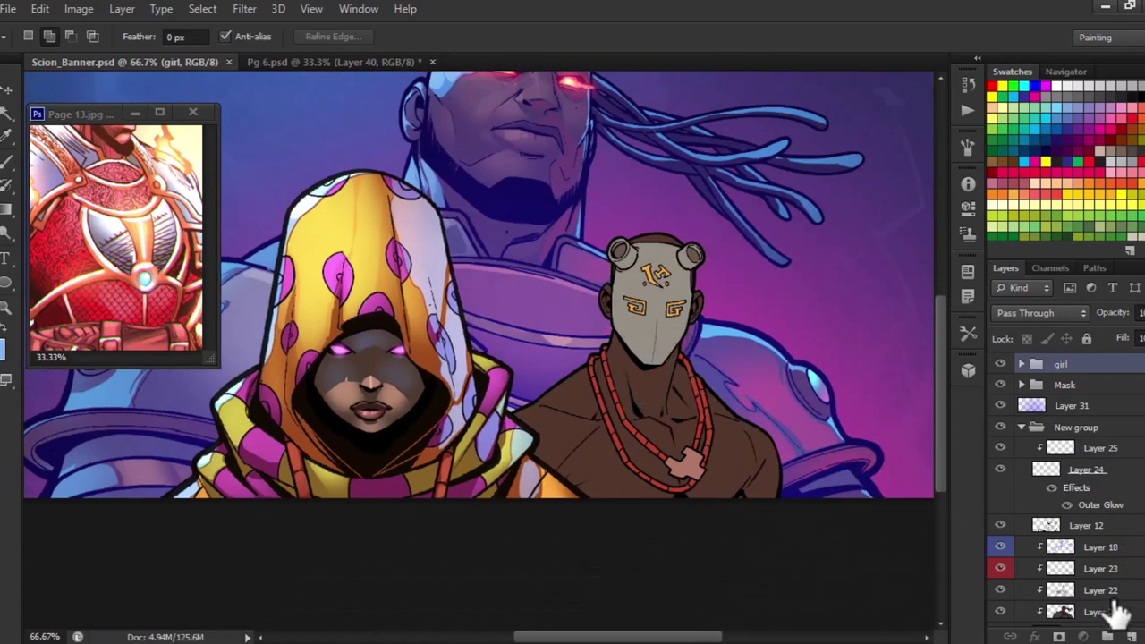
left_click(1119, 614)
scroll(1074, 483, "up", 3)
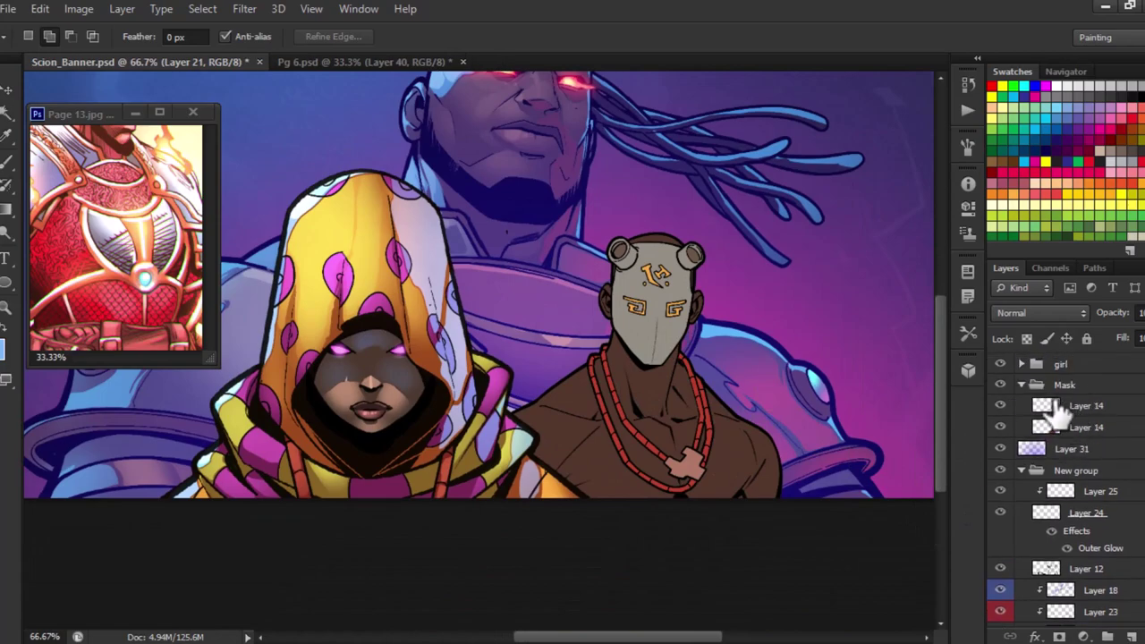
left_click(999, 364)
key("ctrl+shift+n")
key("Return")
key("ctrl+s")
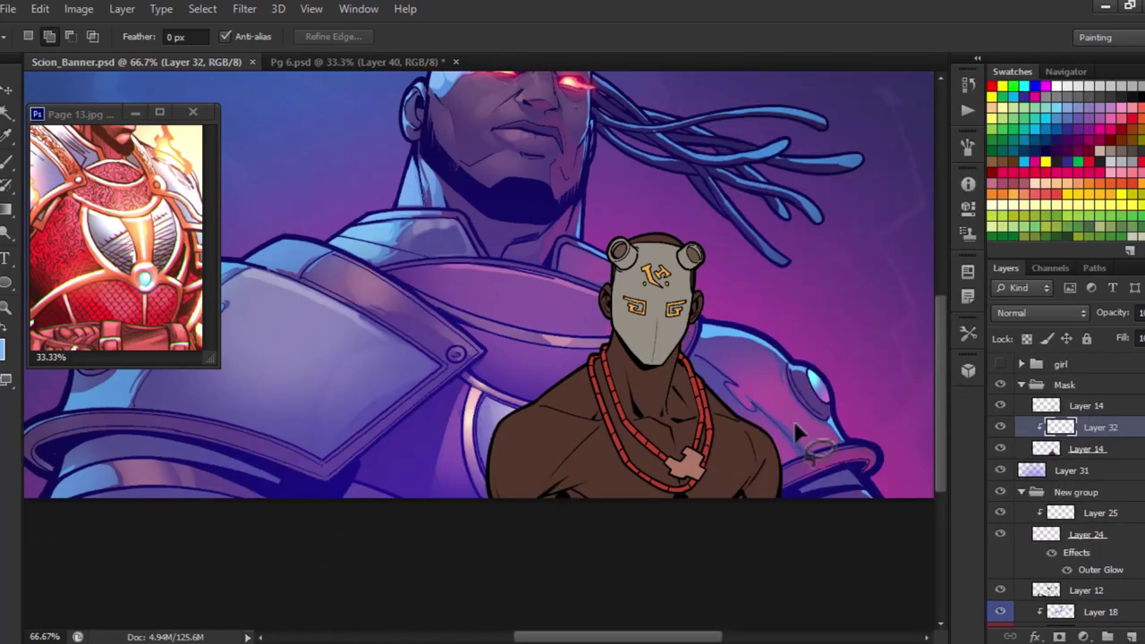
Copy the selection to Layer 33 and darken it with Lightness -20.
key("ctrl+j")
key("ctrl+u")
left_click_drag(805, 278, 850, 280)
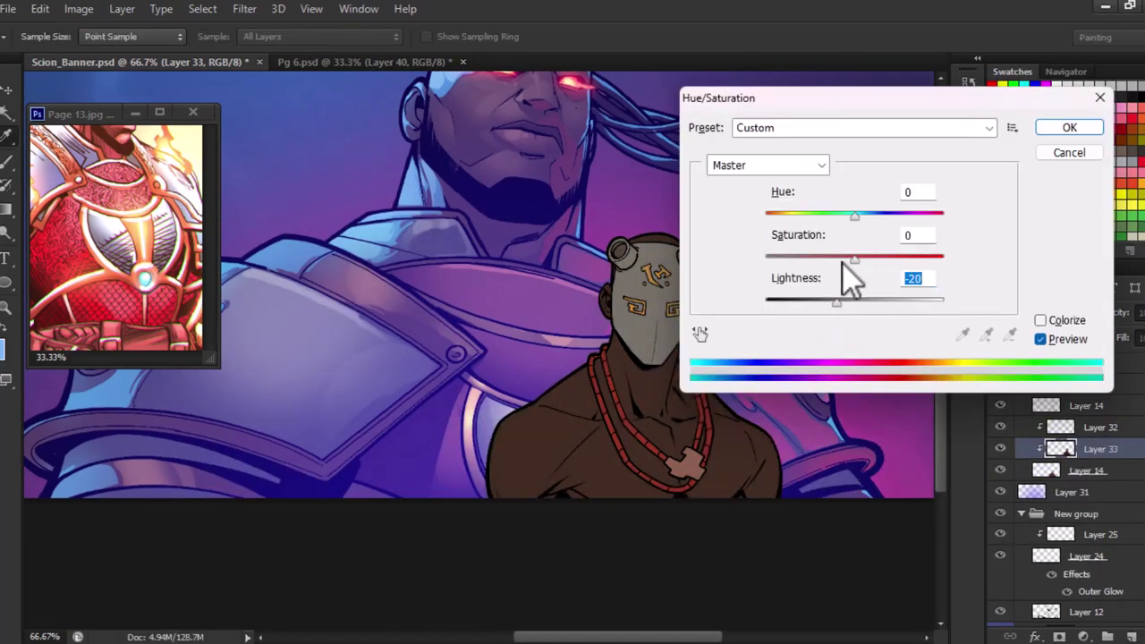
key("Return")
key("r")
key("ctrl+plus")
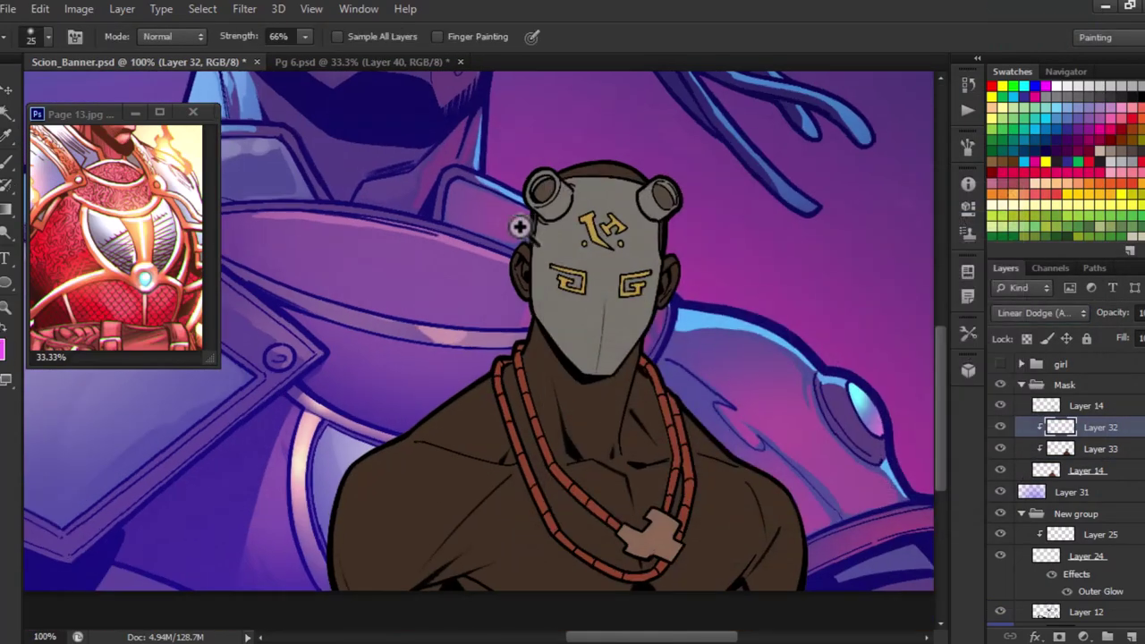
Lasso the masked figure's helmet top, neck and shoulder edges.
key("ctrl+plus")
key("ctrl+plus")
key("l")
mouse_move(295, 447)
left_mouse_down()
mouse_move(711, 255)
mouse_move(488, 333)
left_mouse_up()
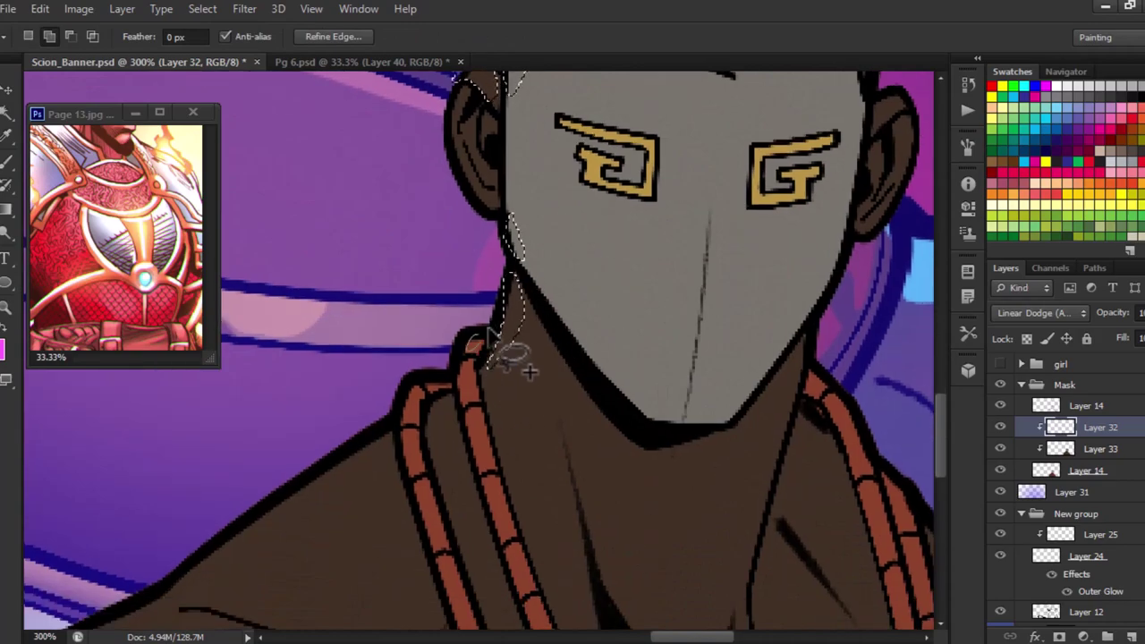
mouse_move(562, 279)
left_mouse_down()
mouse_move(670, 248)
mouse_move(596, 287)
mouse_move(383, 447)
mouse_move(548, 380)
mouse_move(536, 383)
left_mouse_up()
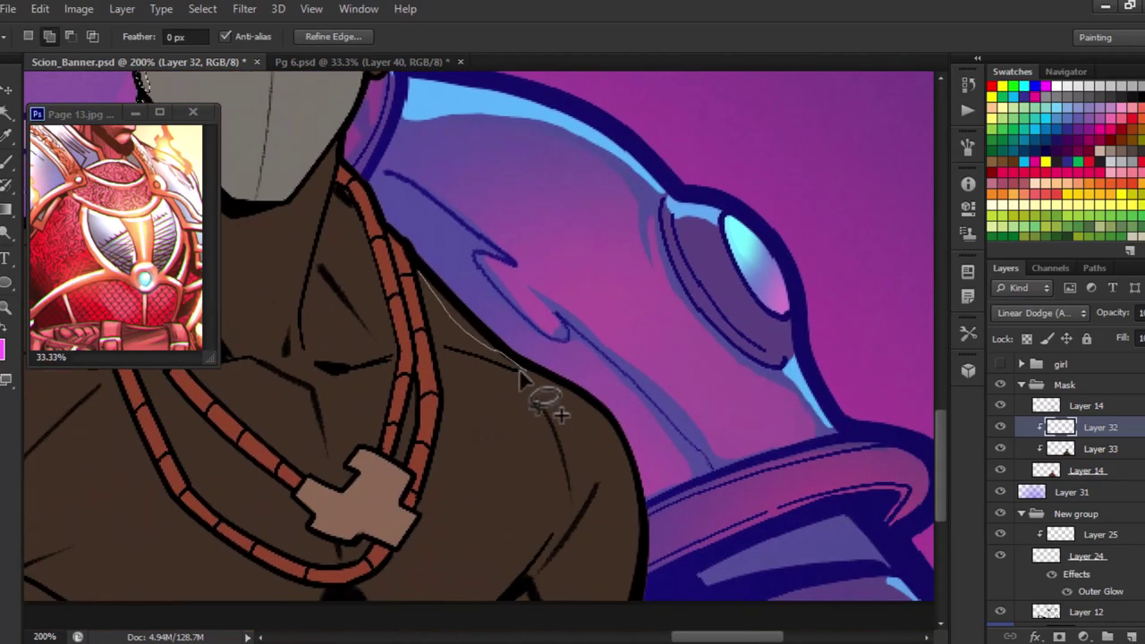
left_click_drag(621, 468, 447, 345)
Paint pale blue rim light inside the selection with a 200 px brush.
key("ctrl+1")
key("b")
key("bracketright")
key("bracketright")
key("bracketright")
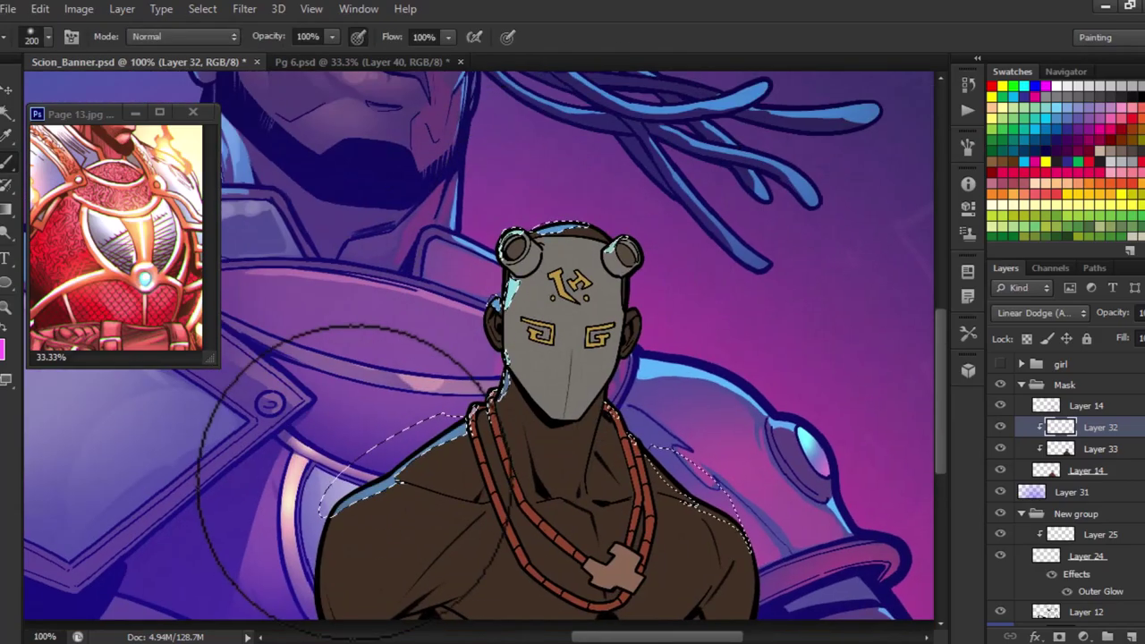
scroll(492, 407, "up", 2)
key("l")
scroll(401, 327, "down", 3)
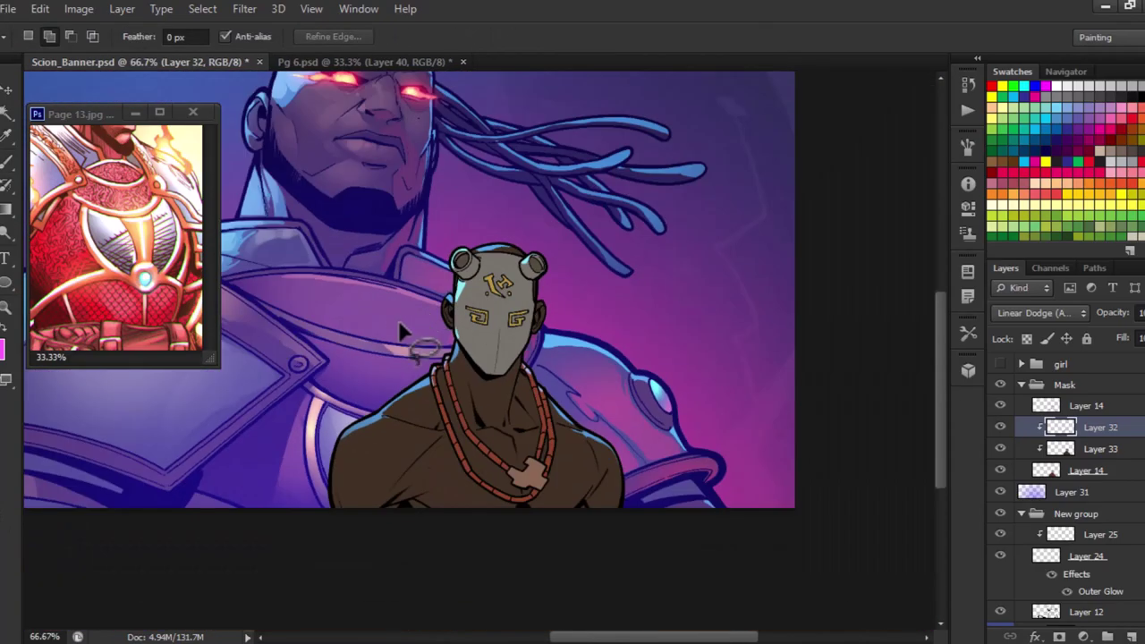
scroll(409, 394, "up", 2)
scroll(617, 246, "up", 1)
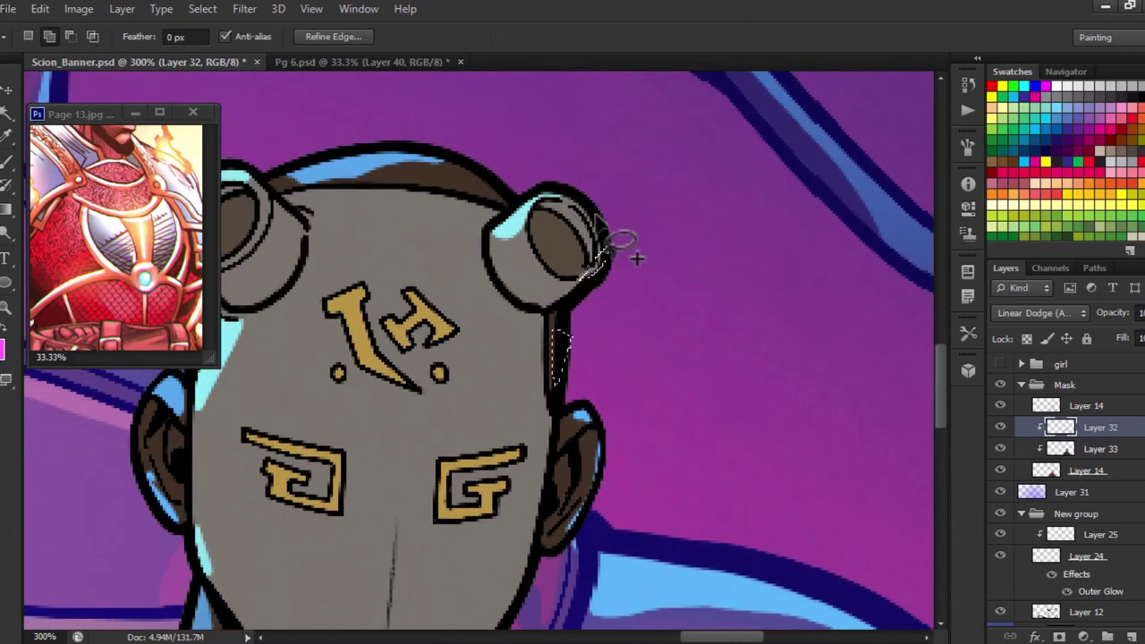
scroll(537, 260, "down", 2)
scroll(409, 268, "up", 3)
scroll(455, 289, "down", 3)
Add clipped Color Dodge Layer 34 and lasso along the mask's crease for highlights.
scroll(454, 289, "down", 1)
left_click(1100, 448)
key("ctrl+shift+alt+n")
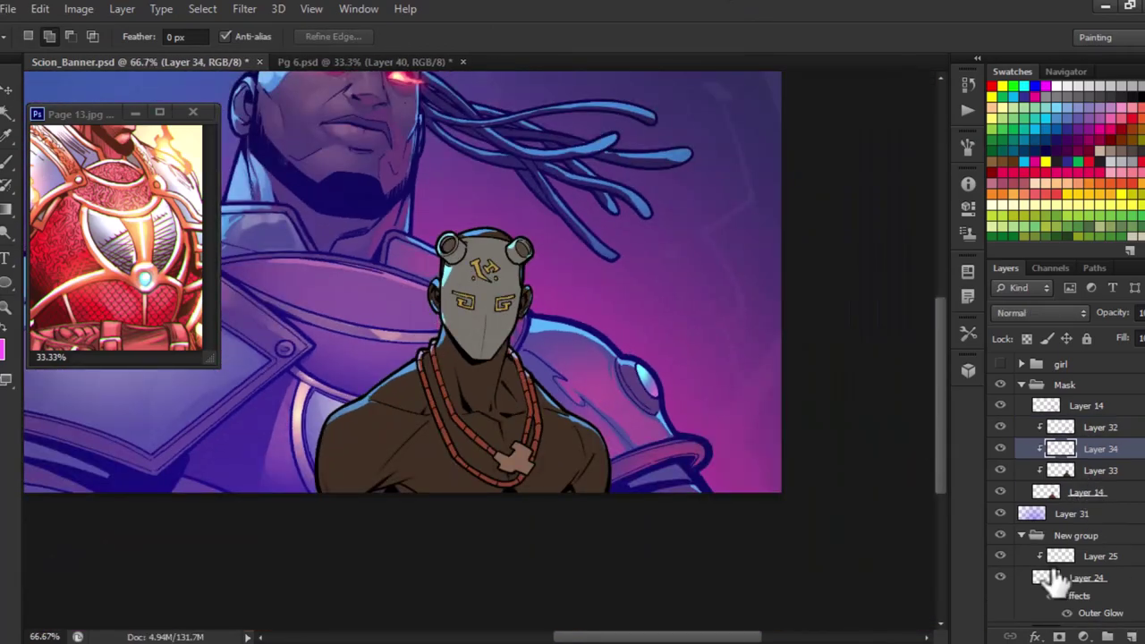
scroll(428, 255, "up", 1)
scroll(428, 255, "up", 1)
scroll(410, 256, "down", 1)
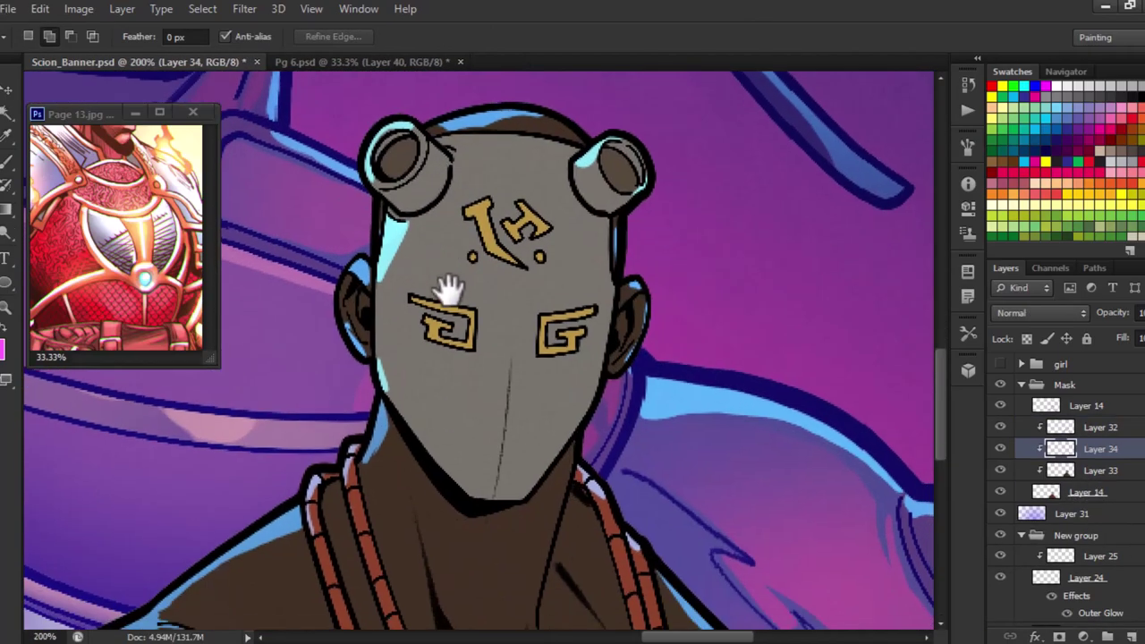
scroll(447, 289, "up", 1)
scroll(313, 214, "up", 1)
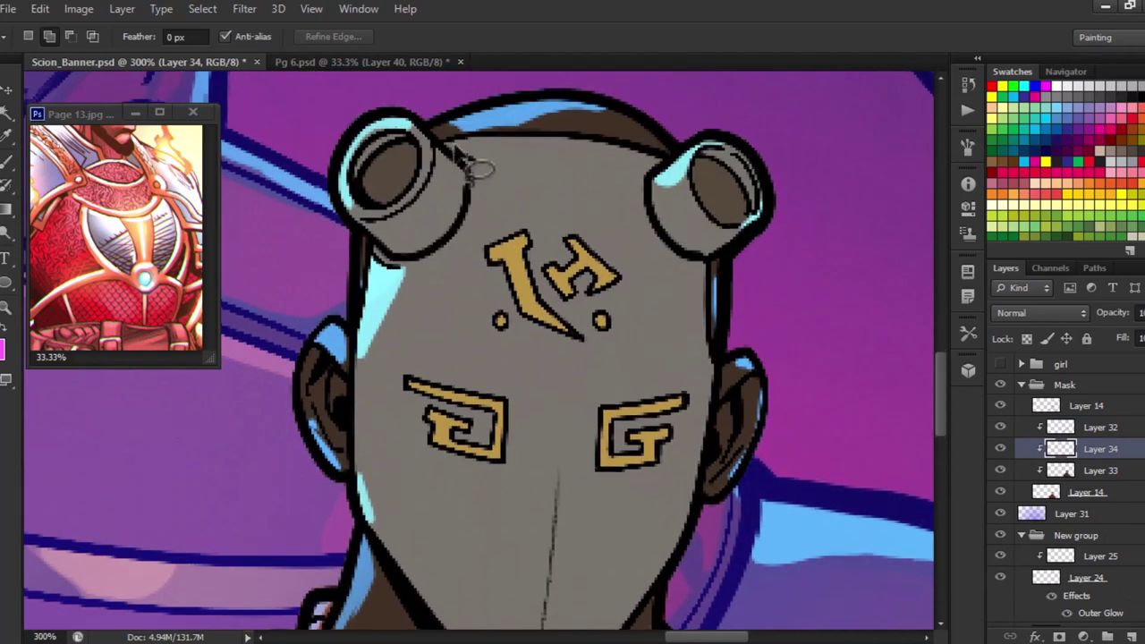
scroll(496, 133, "down", 1)
scroll(438, 253, "down", 2)
scroll(419, 138, "down", 2)
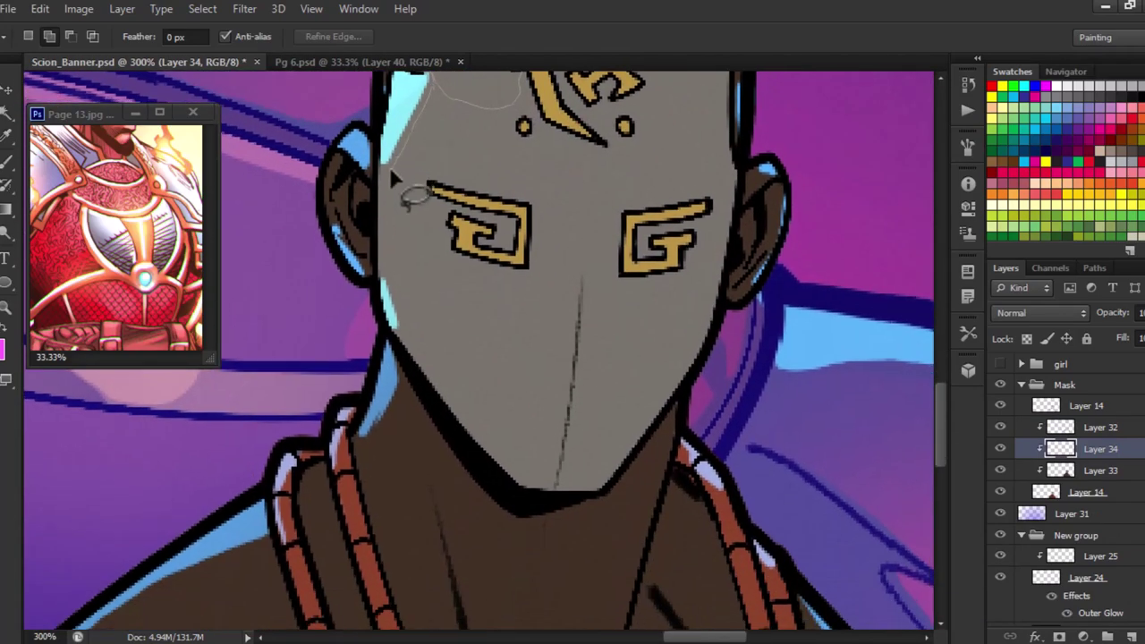
scroll(389, 167, "down", 1)
scroll(483, 340, "up", 2)
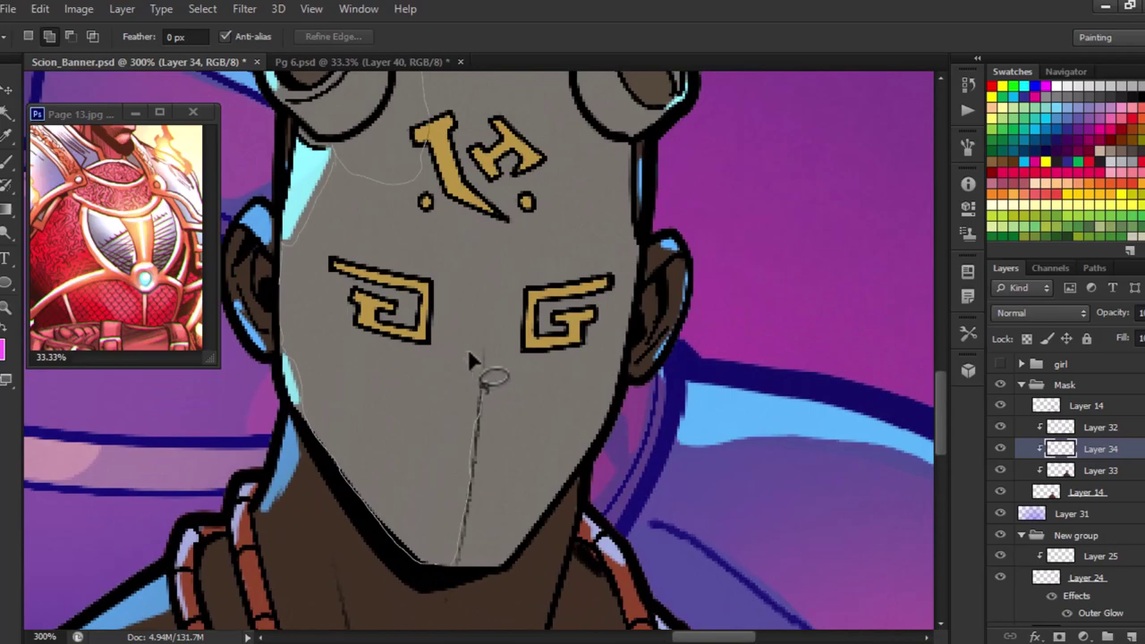
scroll(519, 322, "up", 1)
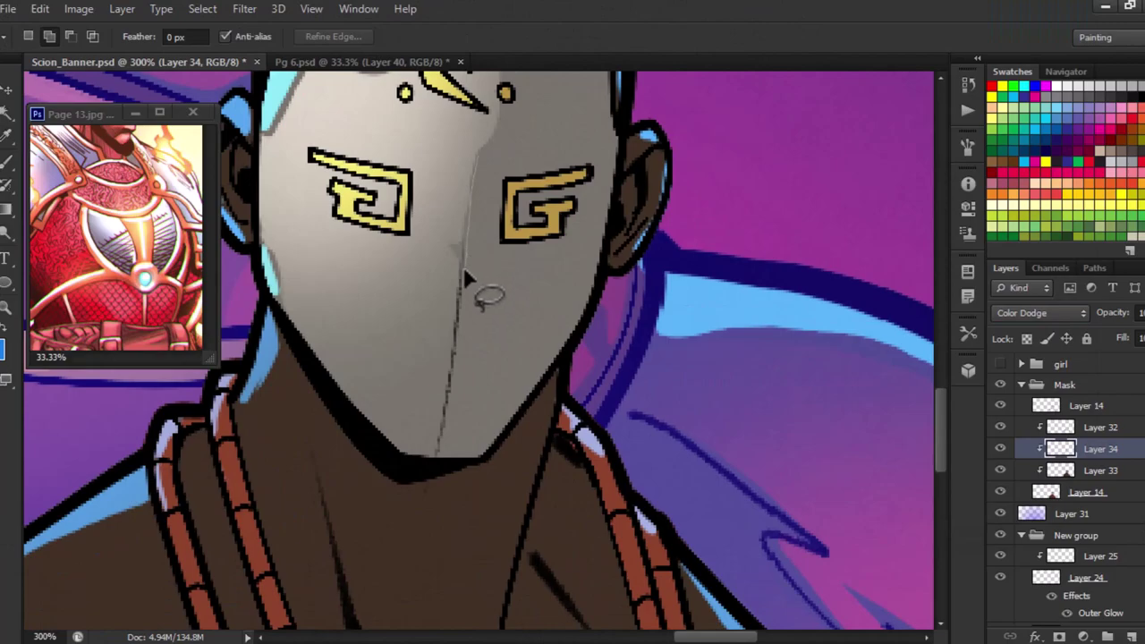
left_click_drag(463, 267, 376, 276)
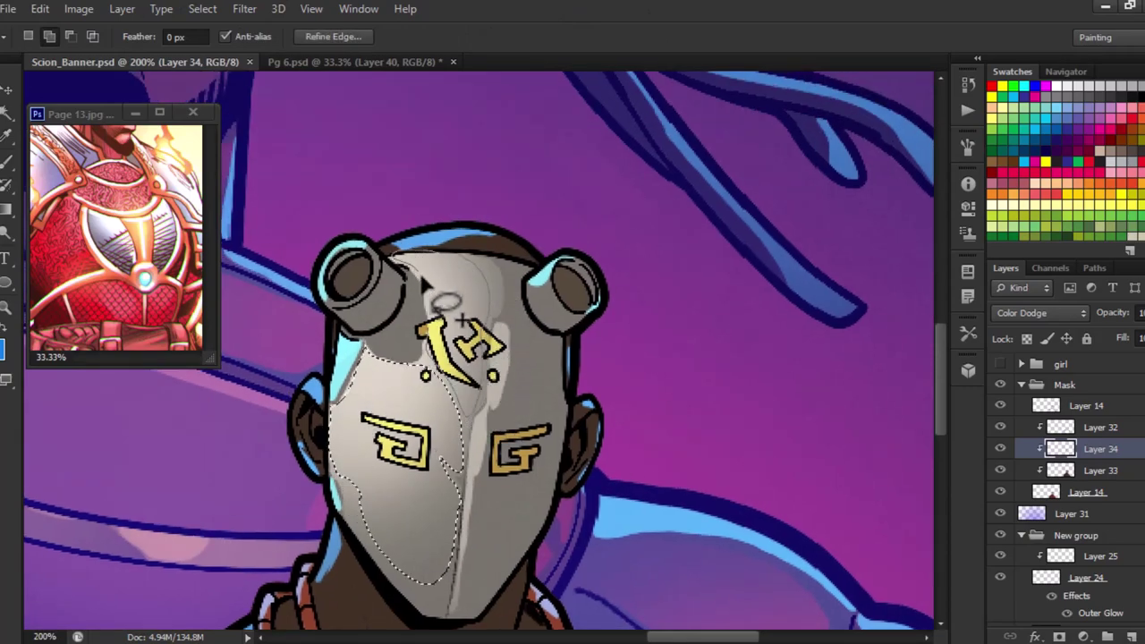
left_click_drag(424, 281, 459, 418)
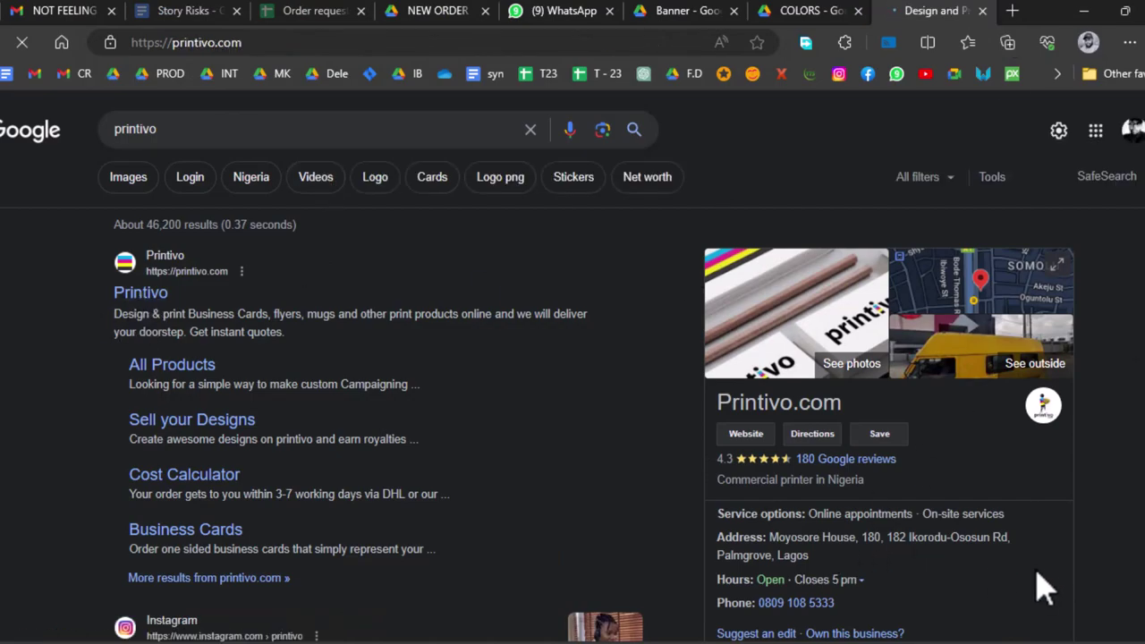
key("alt+Left")
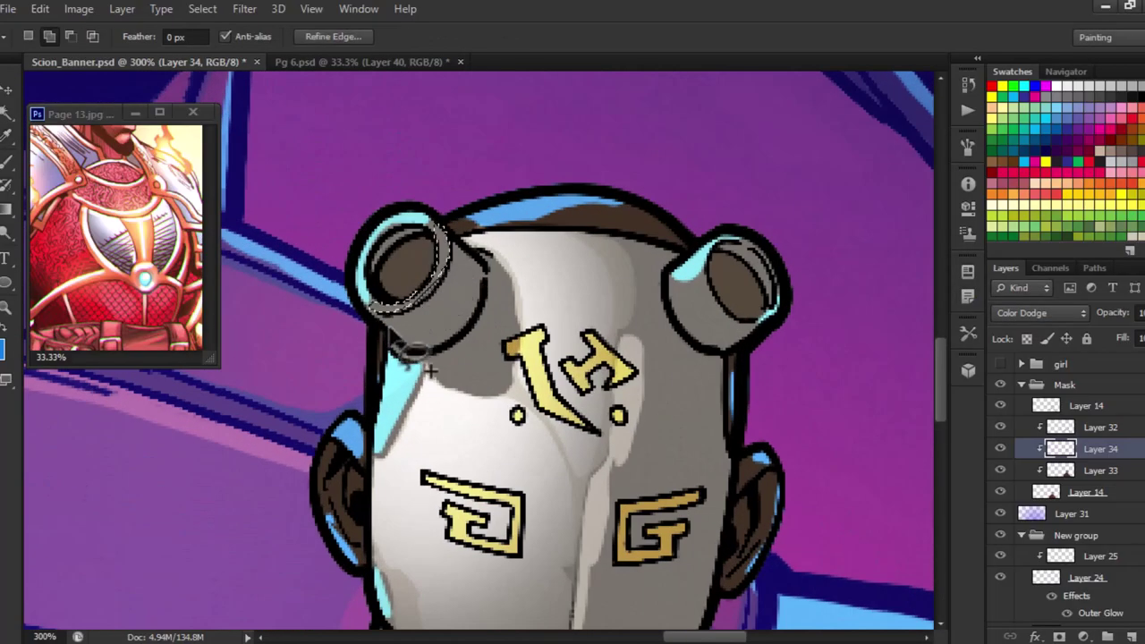
Add clipped Multiply Layer 35 and shade around the mask's left horn.
key("ctrl+shift+n")
left_click(1041, 312)
left_click(1020, 68)
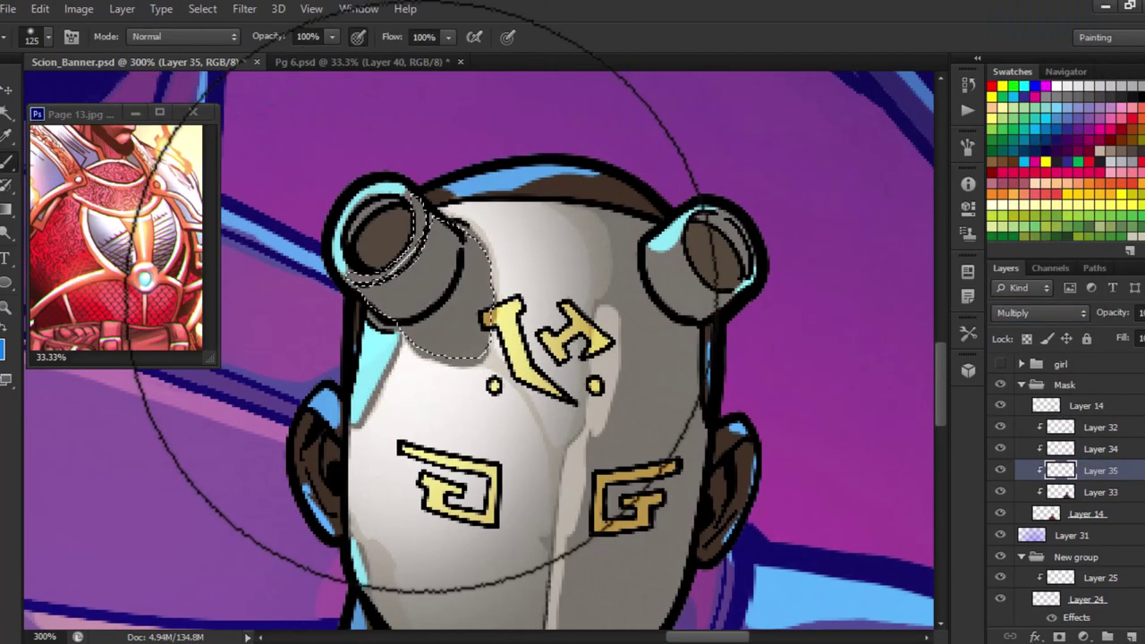
left_click_drag(647, 254, 485, 173)
scroll(557, 225, "down", 3)
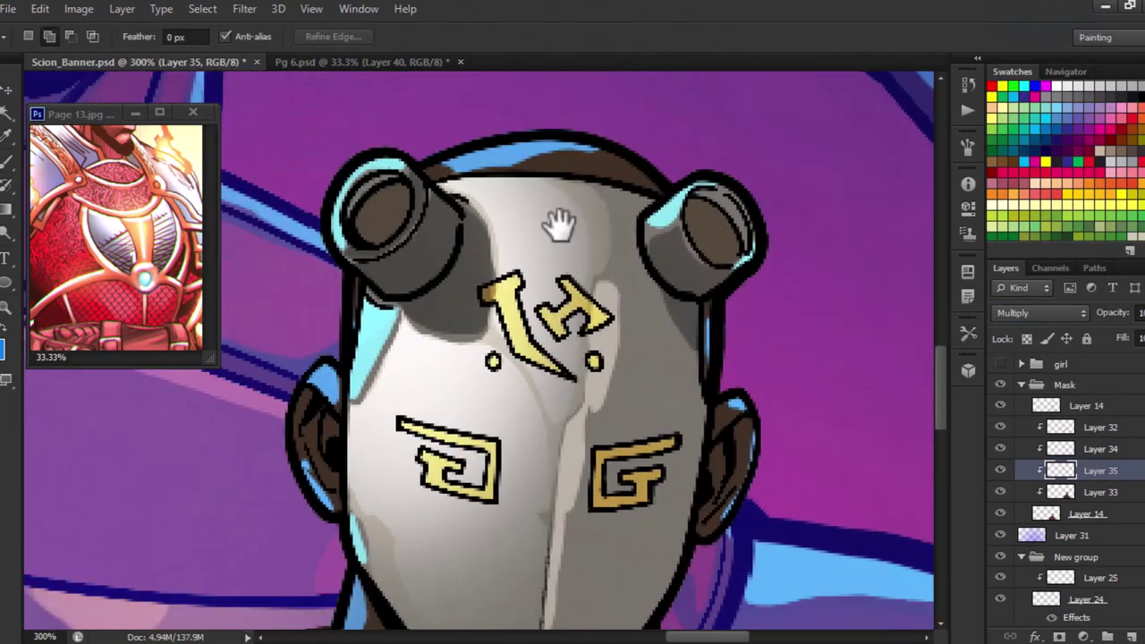
scroll(657, 363, "down", 3)
scroll(531, 353, "up", 5)
key("alt+bracketleft")
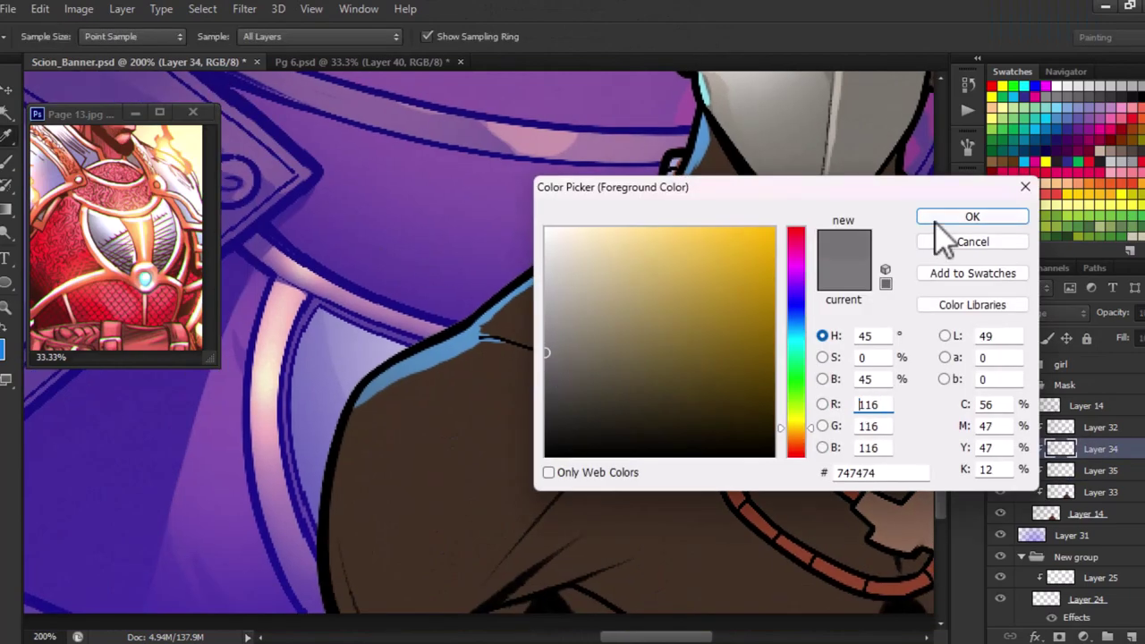
Lasso the masked figure's left shoulder and brighten it on Layer 34.
left_click(936, 230)
left_click_drag(492, 344, 595, 257)
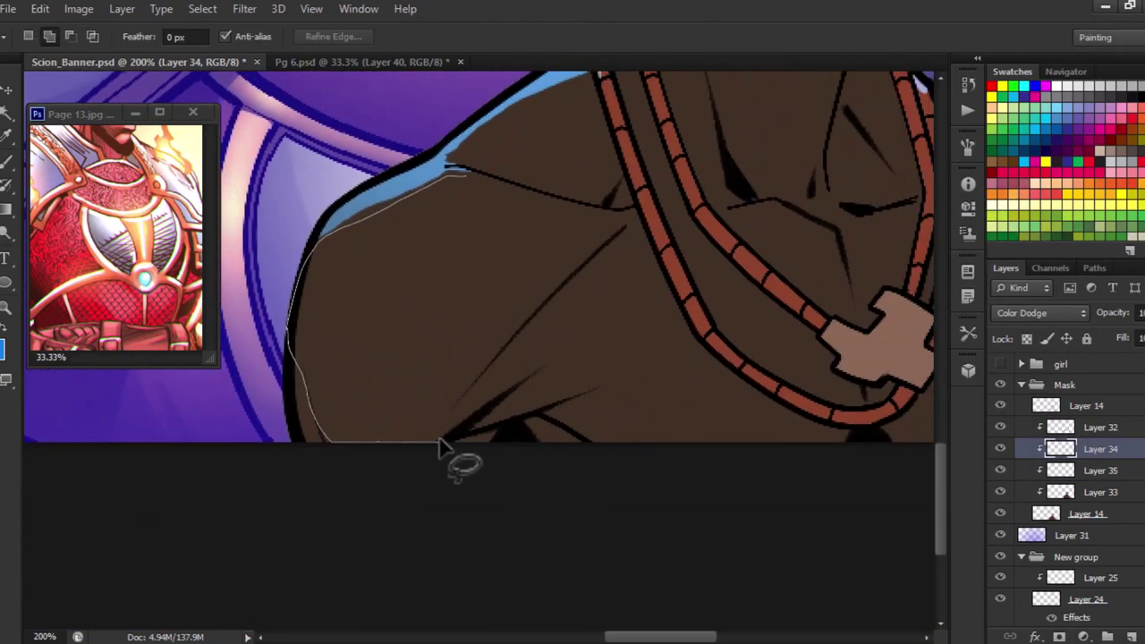
mouse_move(474, 308)
left_mouse_down()
mouse_move(573, 277)
mouse_move(554, 376)
left_mouse_up()
key("b")
key("ctrl+d")
key("l")
left_click_drag(610, 429, 557, 329)
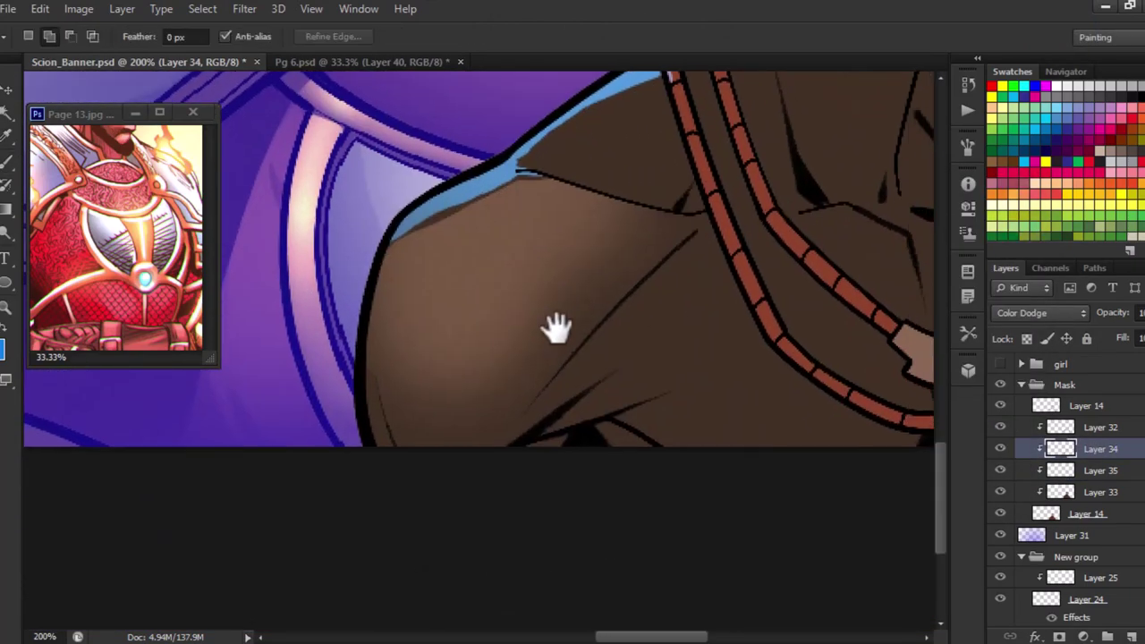
Outline the chest below the necklace, stamp visible layers then undo, and view Pg 6.
left_click_drag(376, 457, 476, 183)
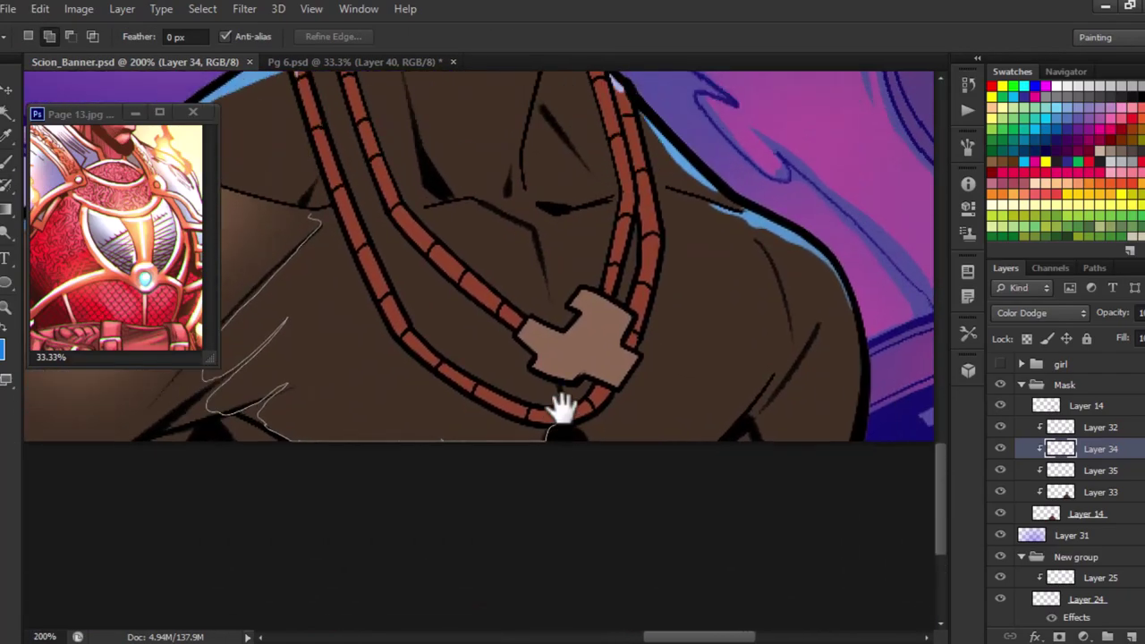
mouse_move(368, 301)
left_mouse_down()
mouse_move(586, 288)
mouse_move(492, 282)
left_mouse_up()
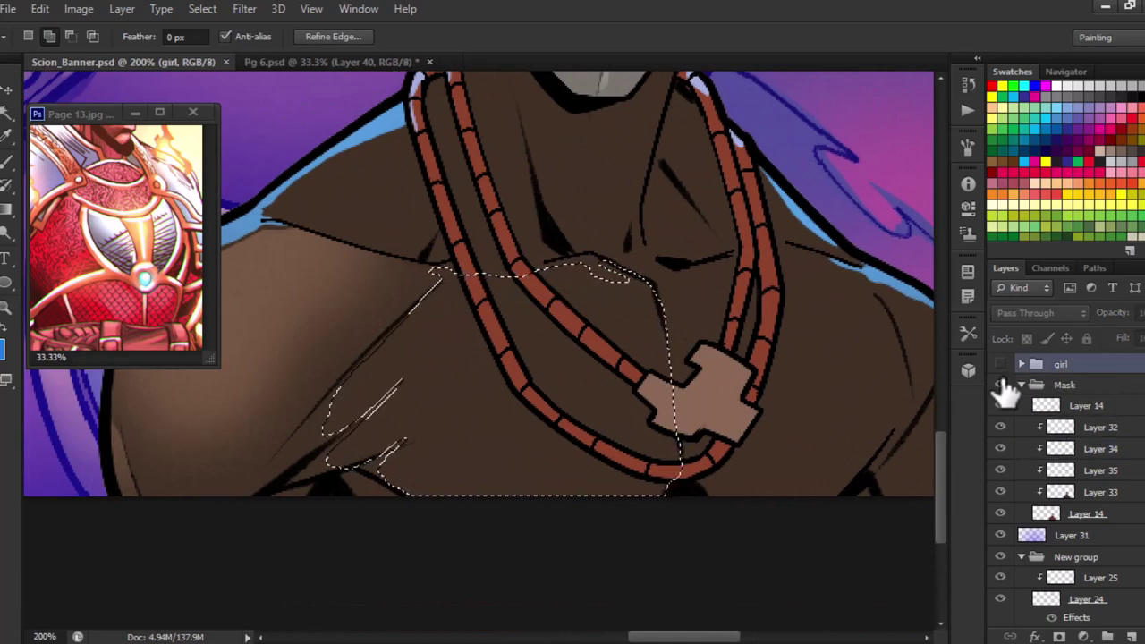
left_click(1004, 392)
key("ctrl+shift+alt+e")
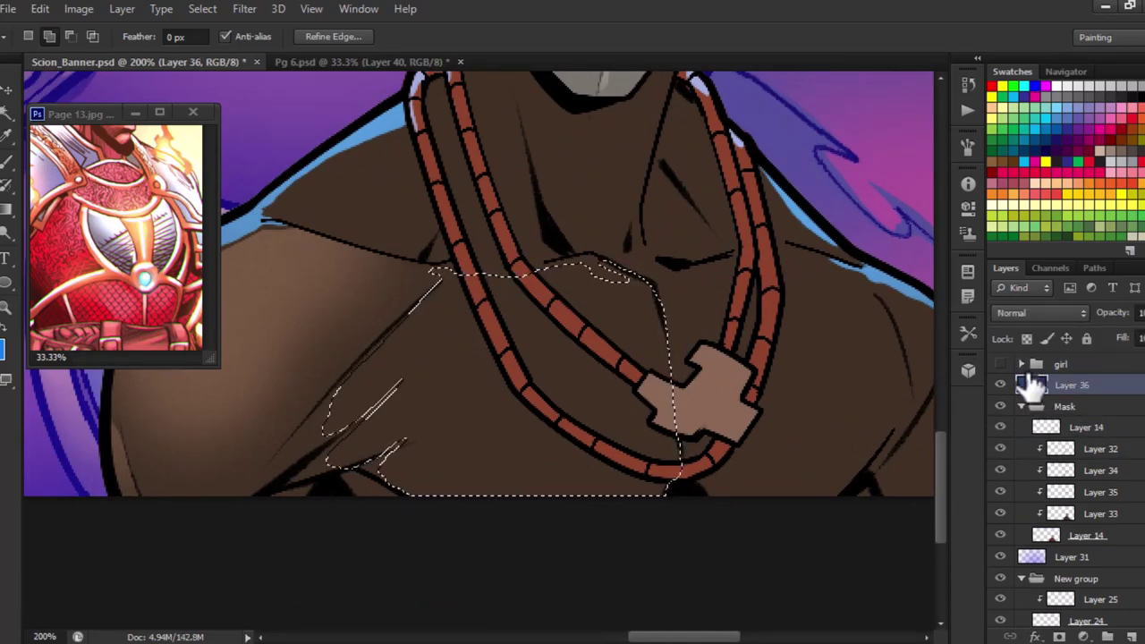
key("ctrl+z")
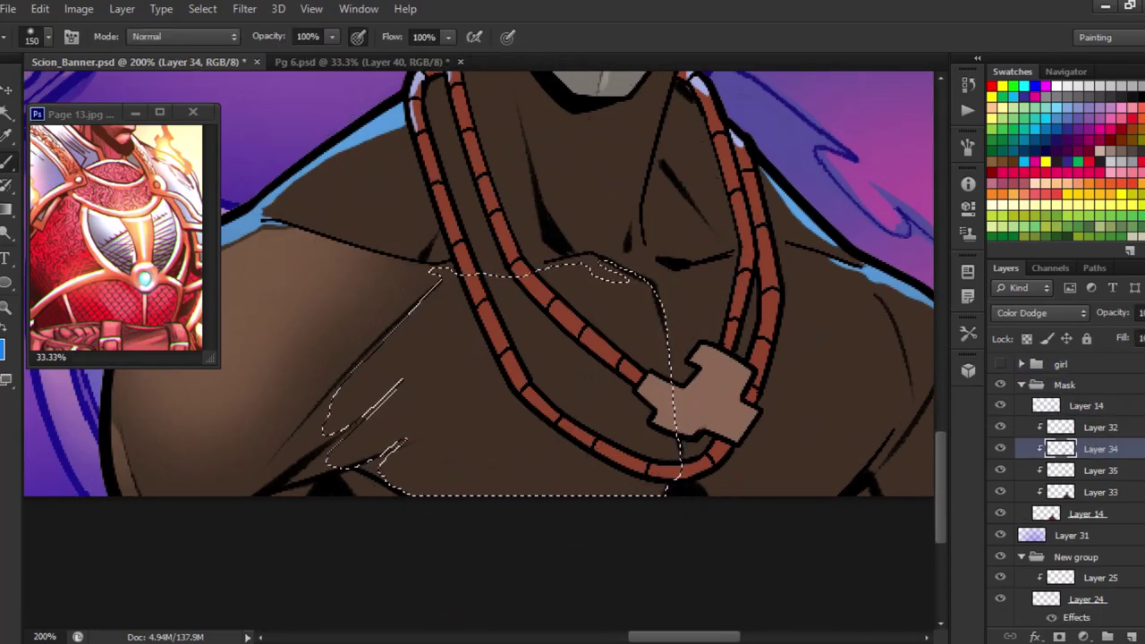
left_click(309, 64)
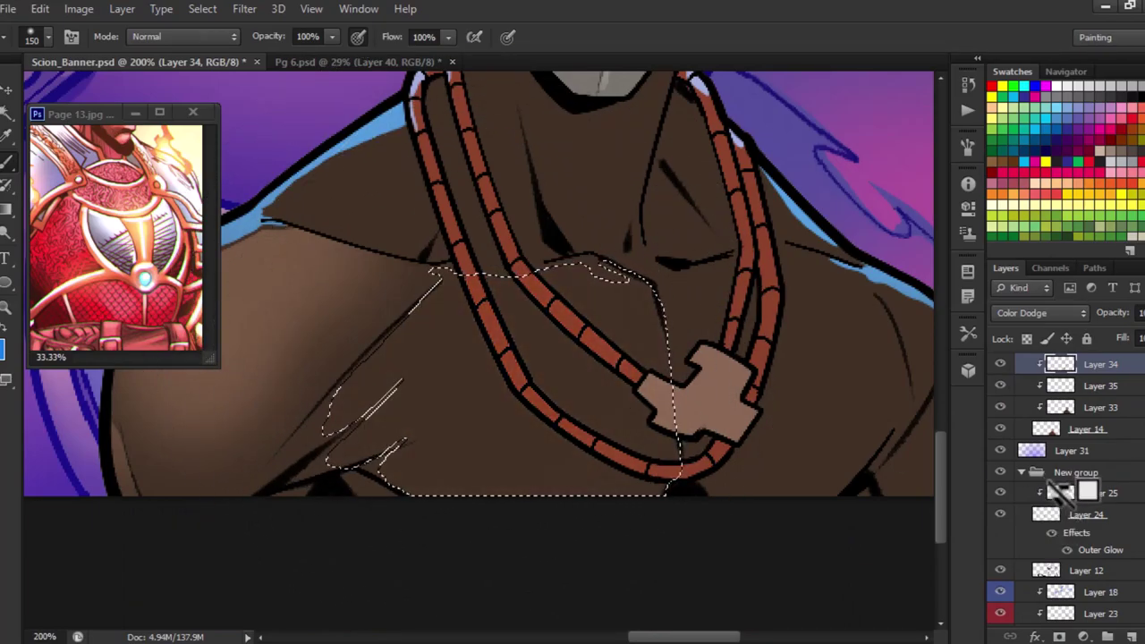
Select around the cross pendant, excluding the necklace, and paint a chest highlight on Layer 33.
key("w")
left_click(498, 353, "alt")
key("b")
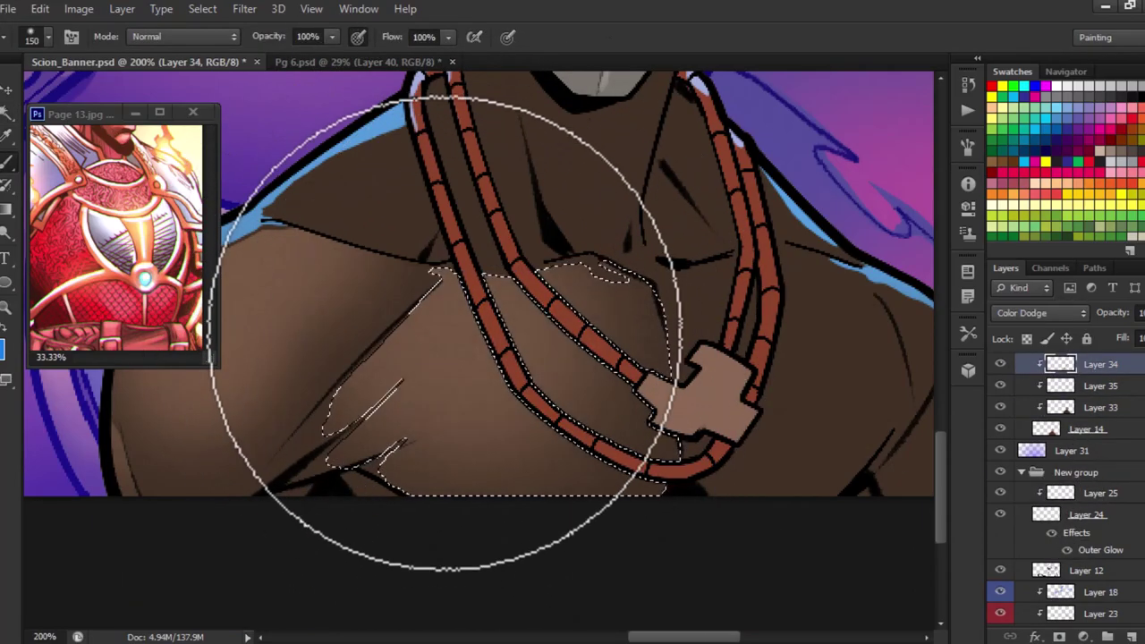
key("l")
left_click_drag(734, 302, 511, 230)
mouse_move(452, 195)
left_mouse_down()
mouse_move(676, 383)
mouse_move(693, 338)
left_mouse_up()
key("w")
key("b")
left_click(1082, 403)
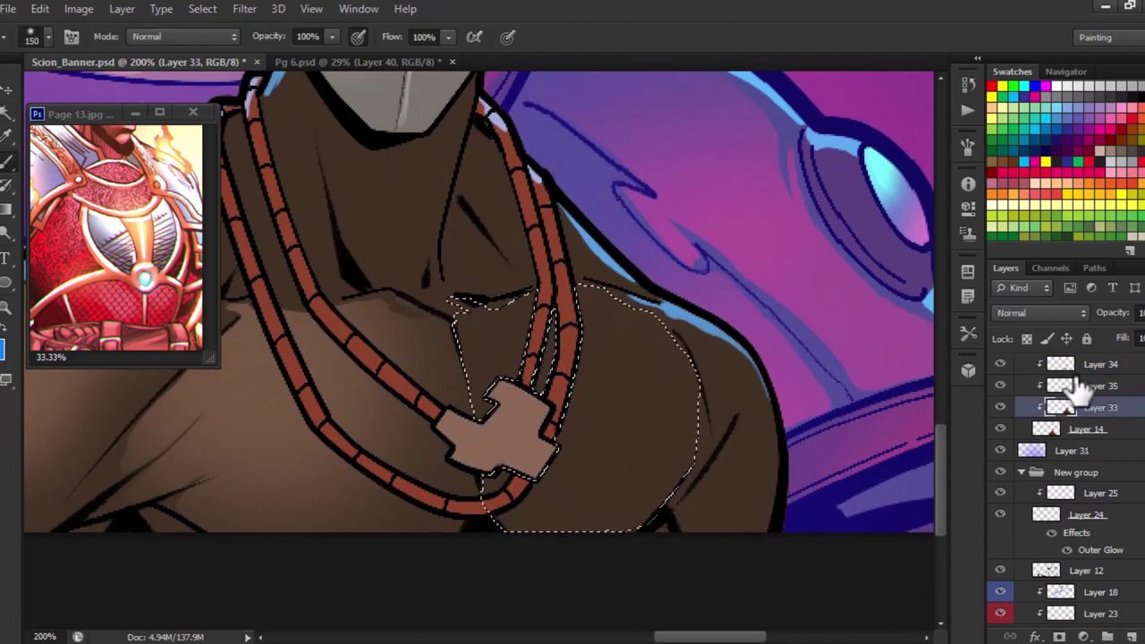
left_click_drag(466, 295, 588, 409)
Lasso a shoulder area and brighten it with Brightness/Contrast at Brightness 10.
key("ctrl+z")
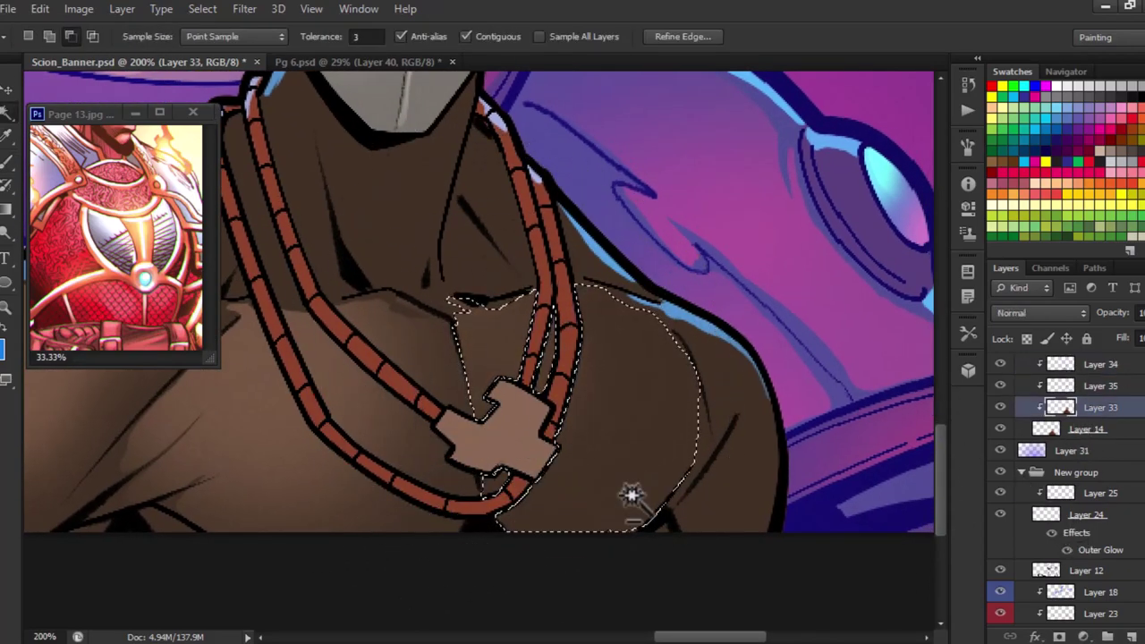
key("l")
left_click_drag(635, 258, 745, 425)
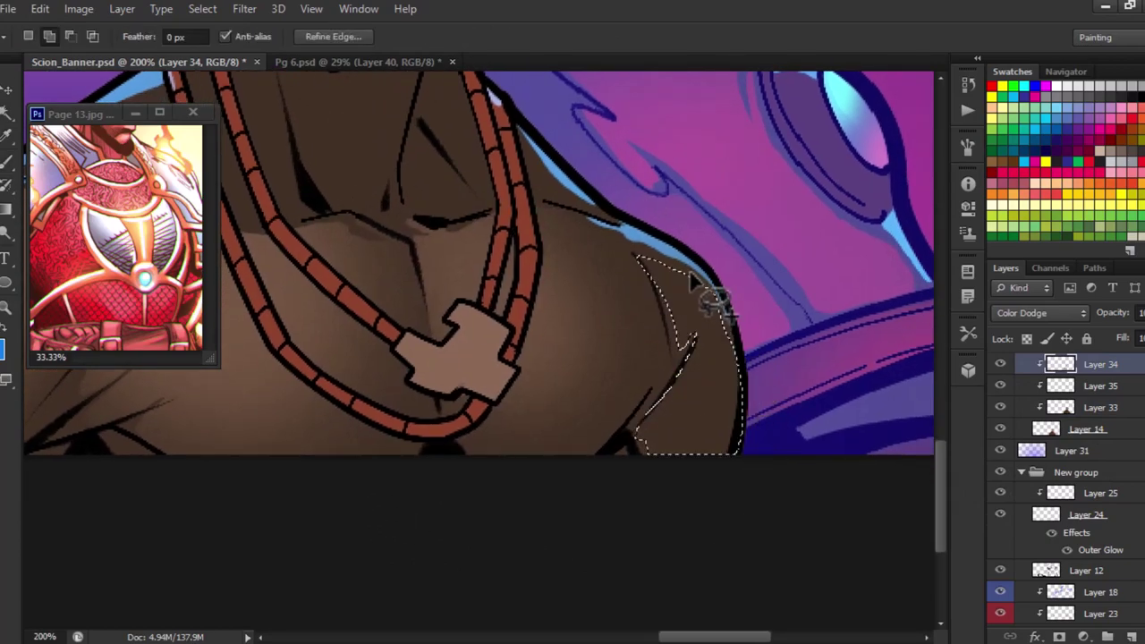
key("ctrl+d")
key("h")
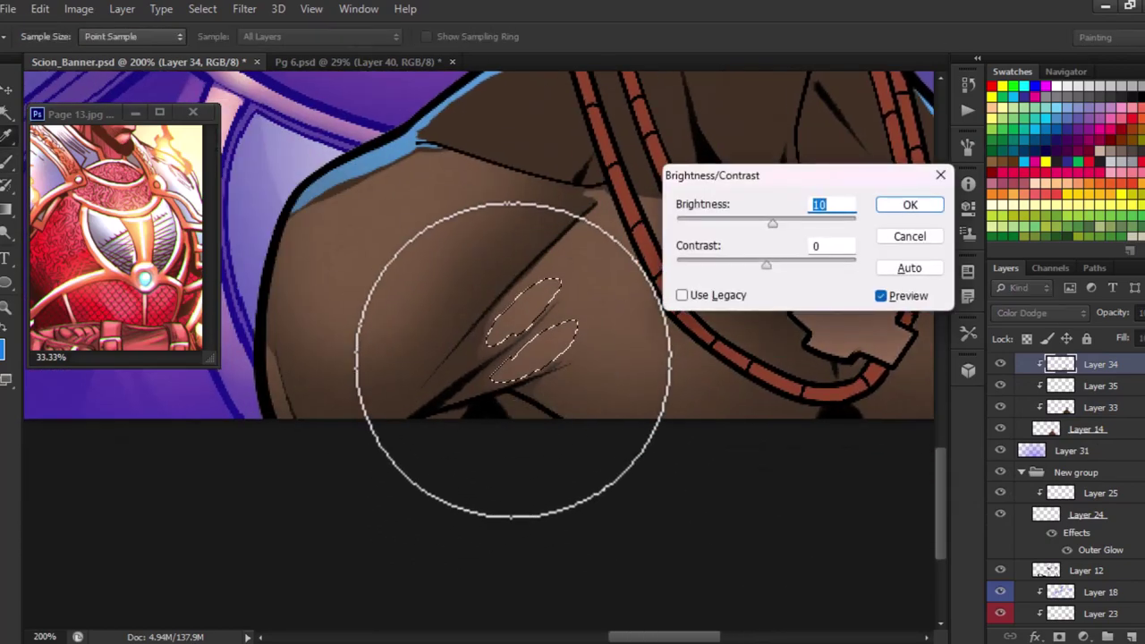
key("Return")
key("ctrl+d")
key("b")
key("l")
Outline and brighten an area on the neck, flipping the canvas view back.
scroll(483, 295, "down", 3)
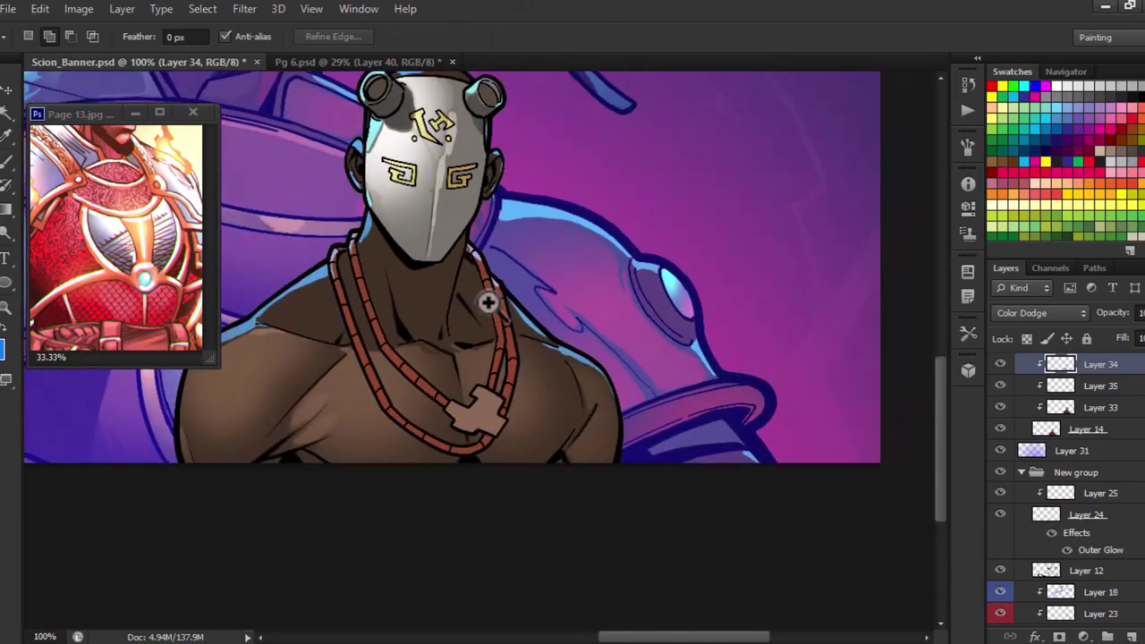
scroll(484, 295, "up", 4)
left_click_drag(447, 228, 528, 371)
scroll(528, 372, "down", 2)
key("h")
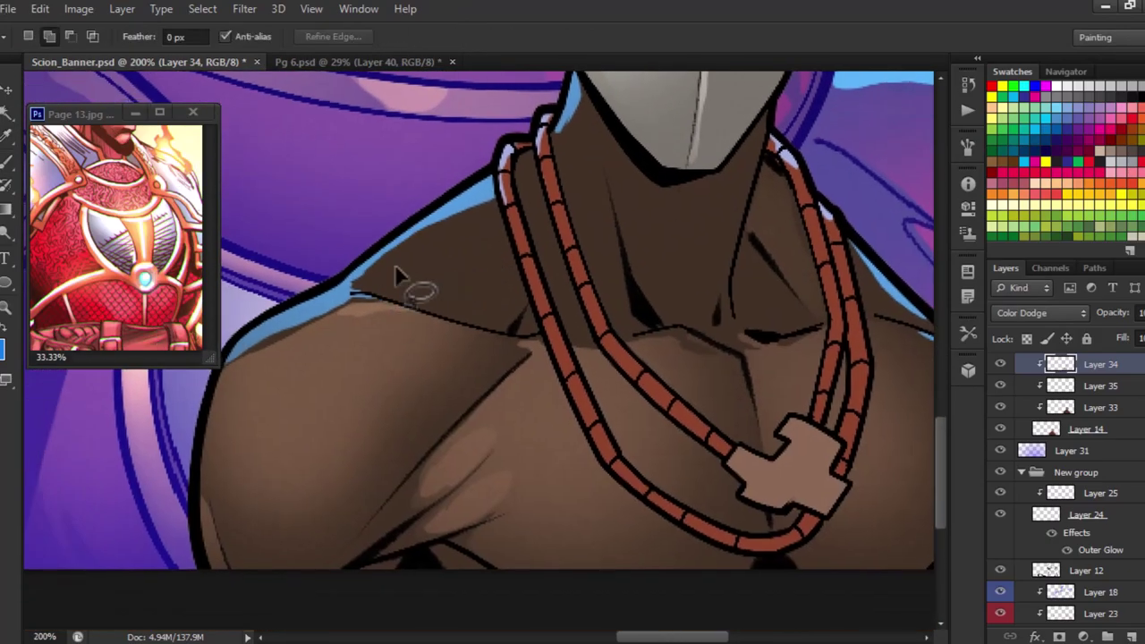
scroll(531, 253, "up", 1)
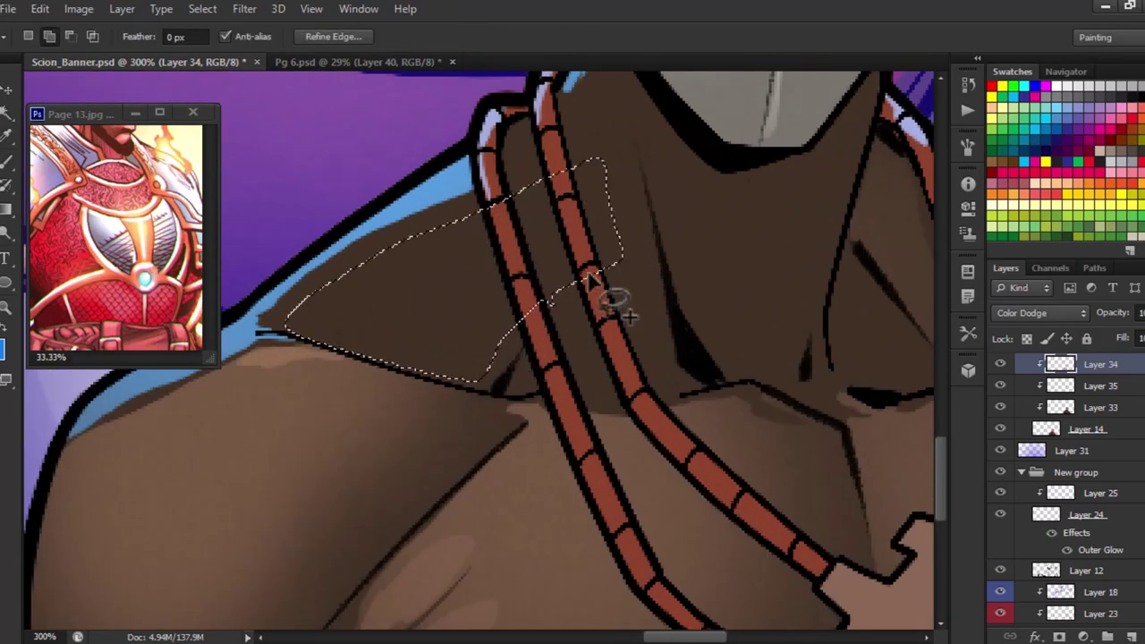
key("w")
scroll(595, 179, "down", 1)
scroll(581, 268, "down", 2)
key("b")
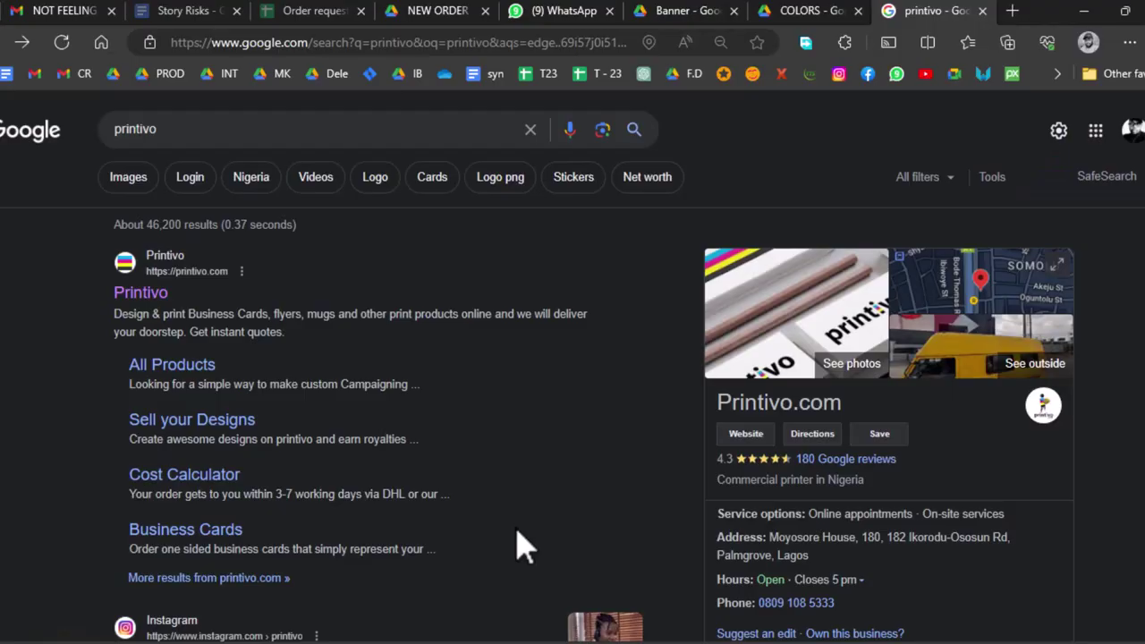
left_click(888, 42)
Lighten the red bead necklace around the neck, then Magic Wand its left strand on Layer 33.
left_click(659, 294)
left_click(694, 362)
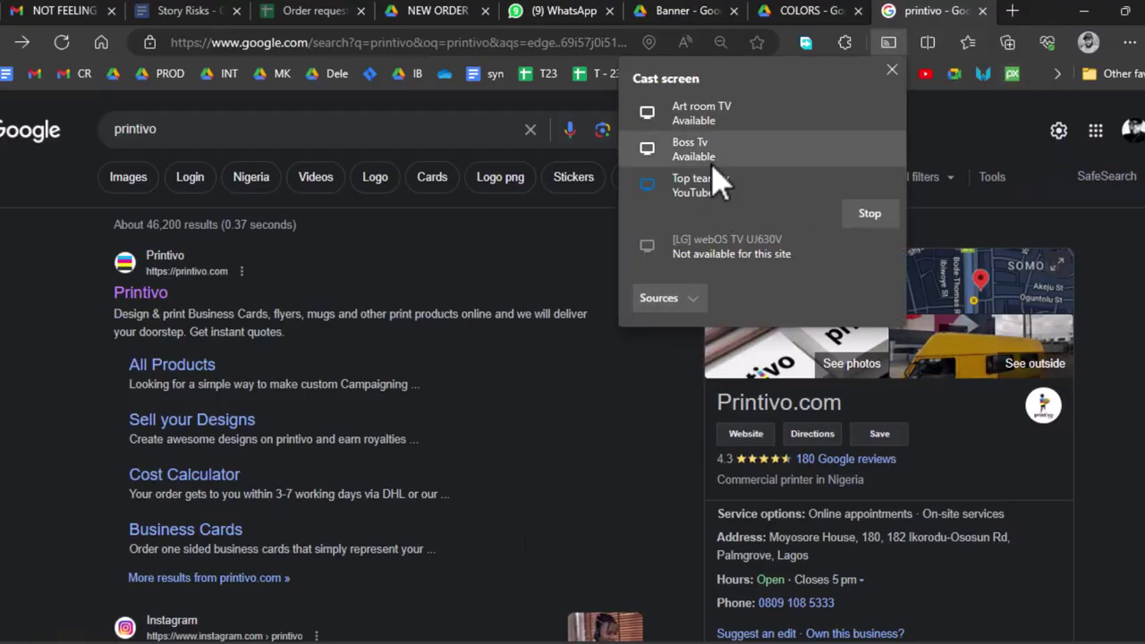
left_click(723, 179)
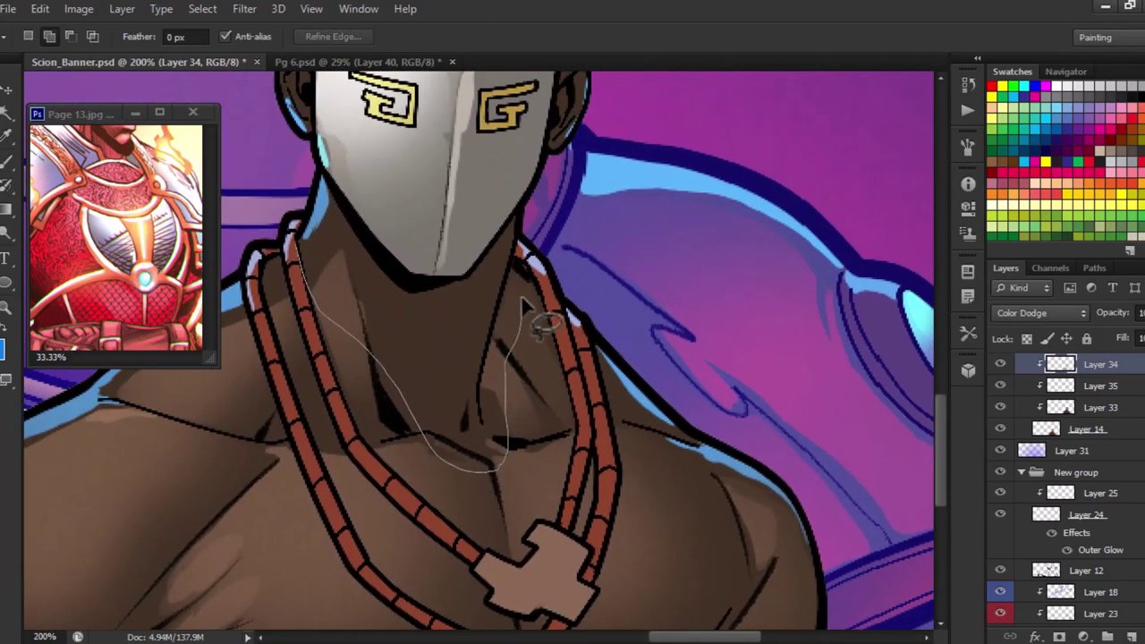
left_click_drag(474, 381, 456, 340)
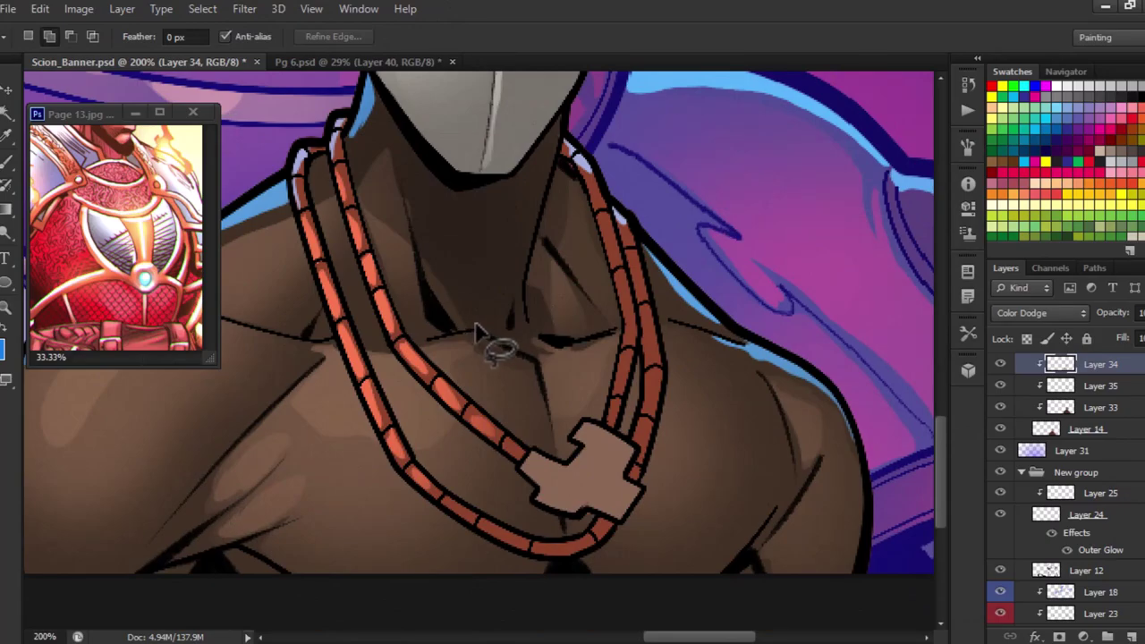
left_click(1101, 407)
key("w")
left_click(472, 409)
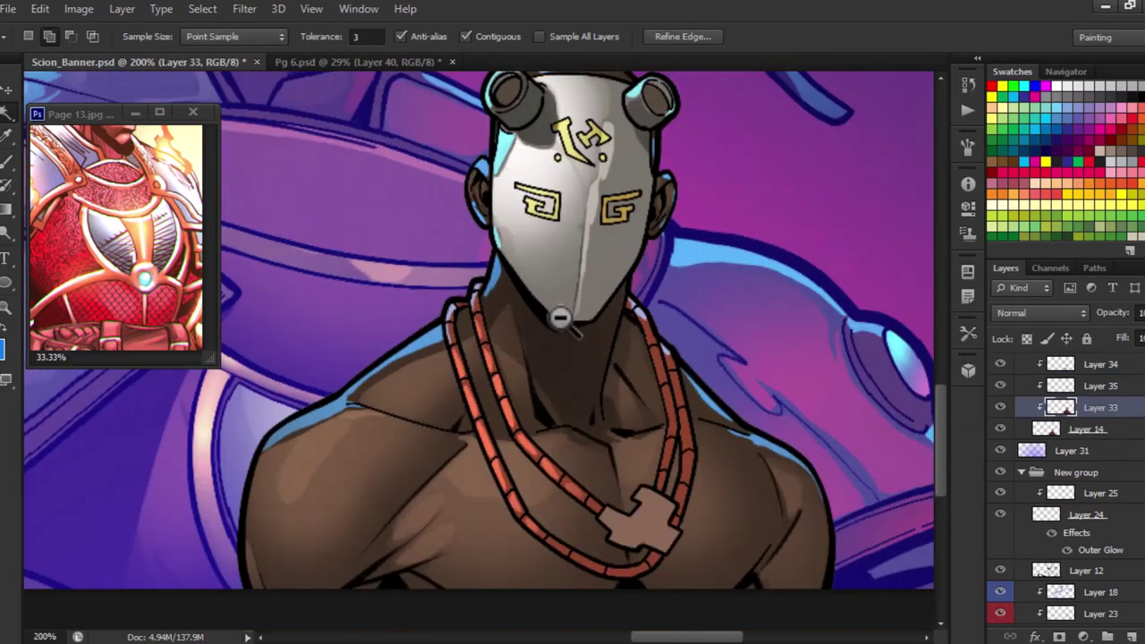
Select both necklace strands with Magic Wand on Layers 14 and 33, extending with Lasso.
left_click(1087, 429)
left_click(637, 435)
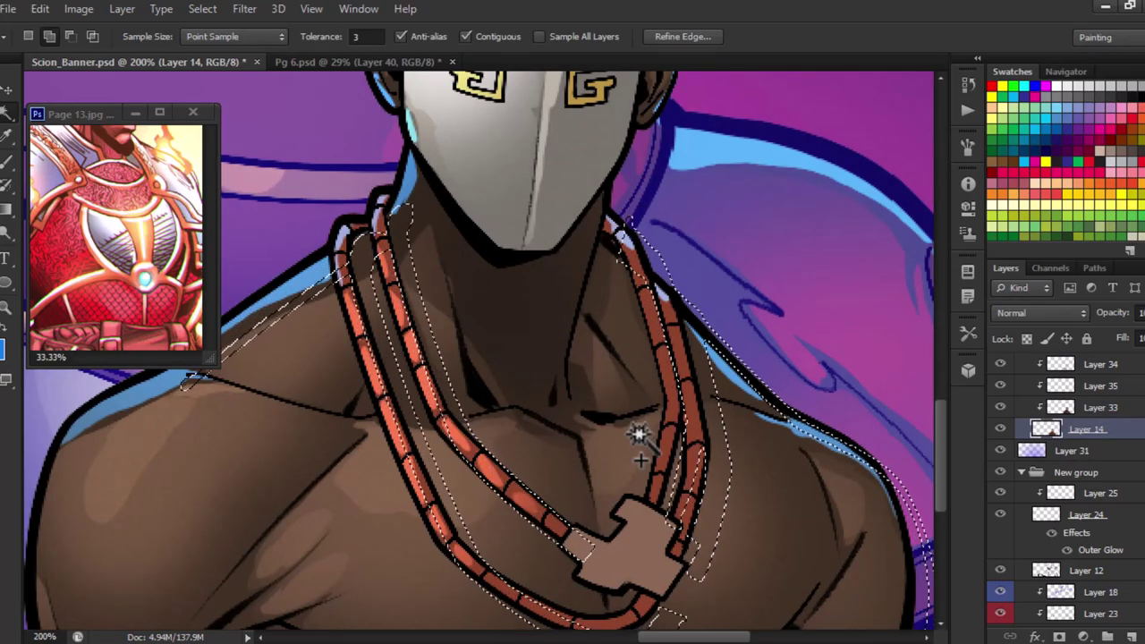
key("l")
left_click_drag(396, 501, 413, 278)
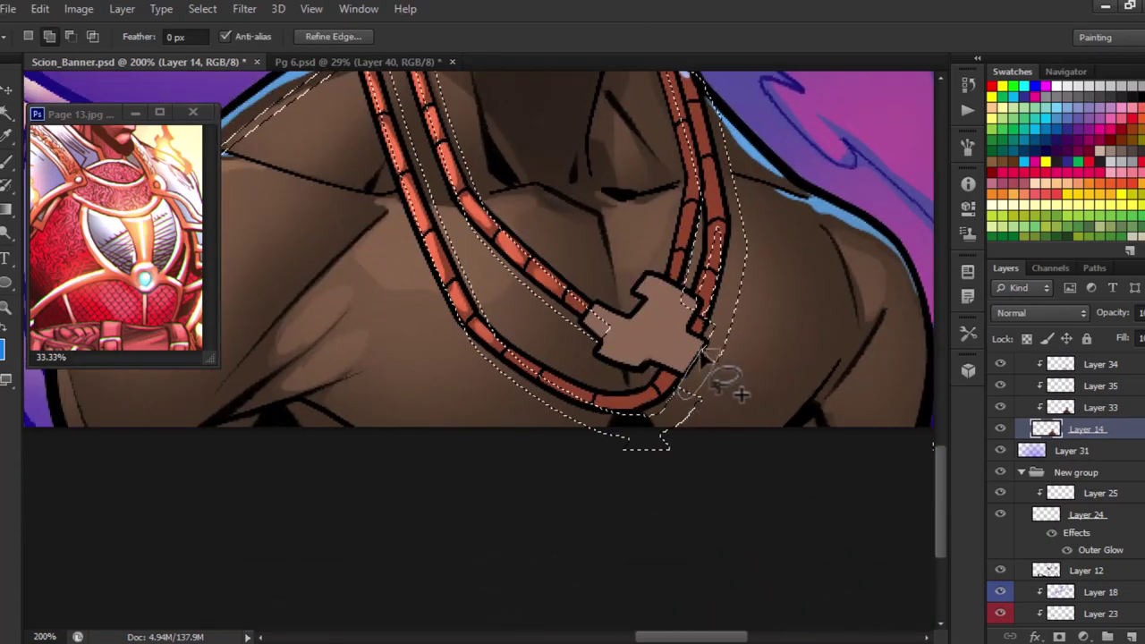
left_click_drag(363, 170, 524, 327)
left_click(1101, 407)
key("w")
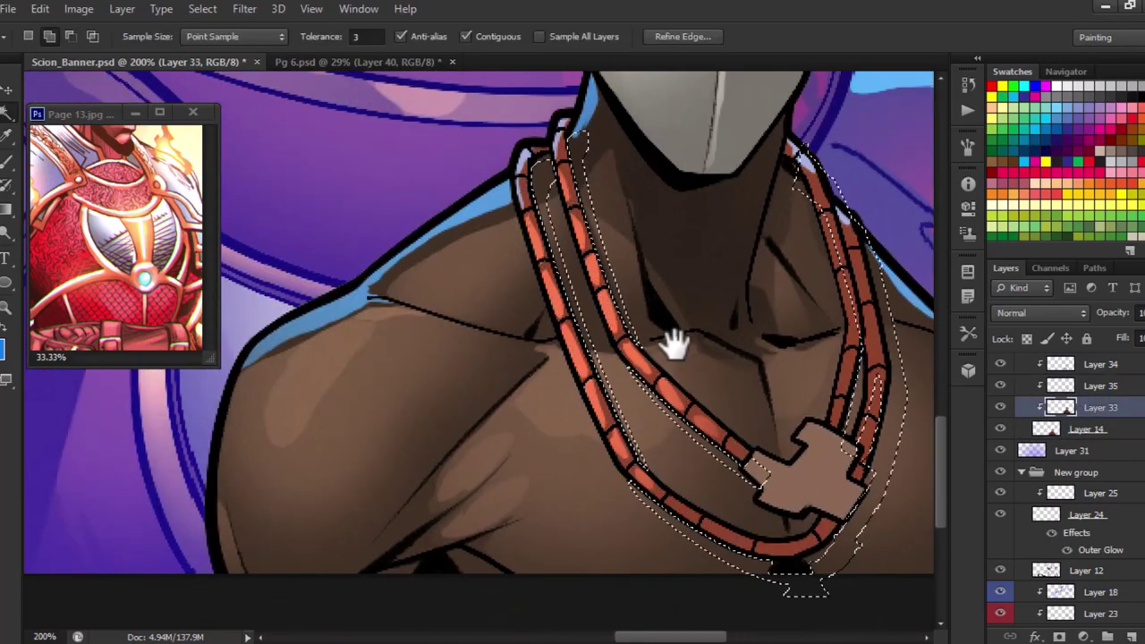
left_click_drag(677, 340, 517, 394)
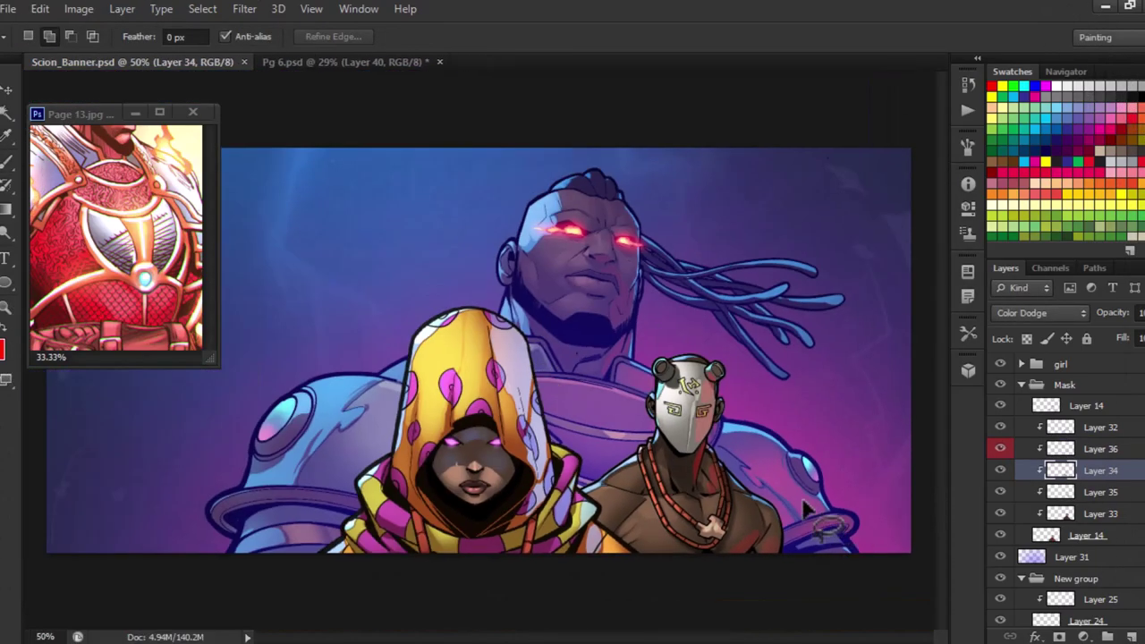
Zoom out to view the whole banner before adding lightning.
left_click(608, 435, "alt")
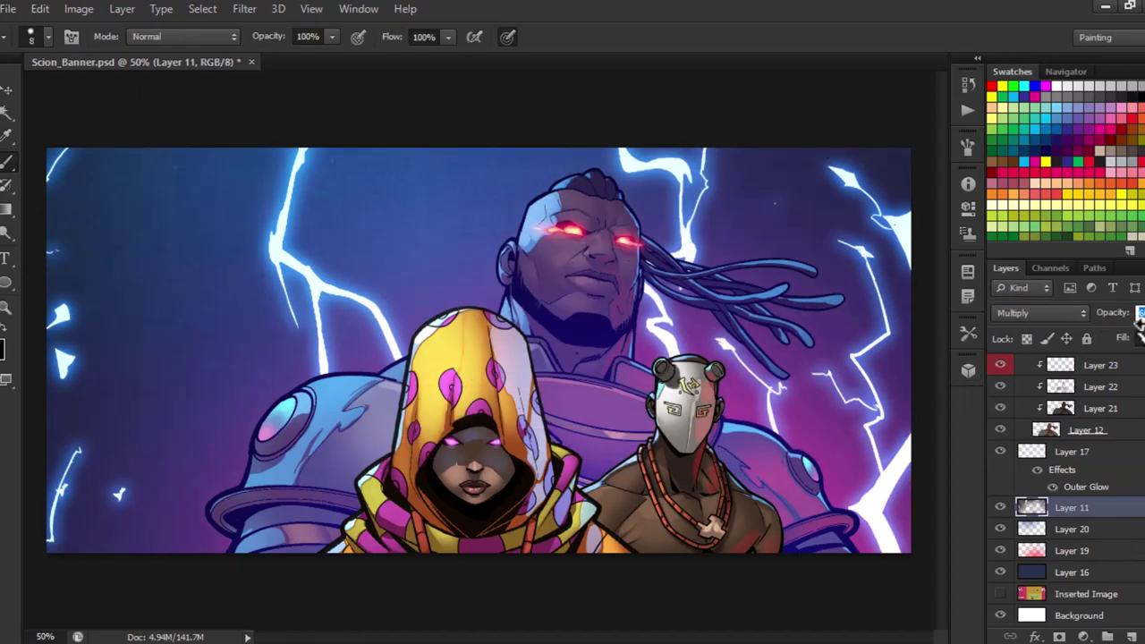
Colorize Layer 11 with Hue 207, Saturation 25, then begin recolouring Layer 19.
key("ctrl+u")
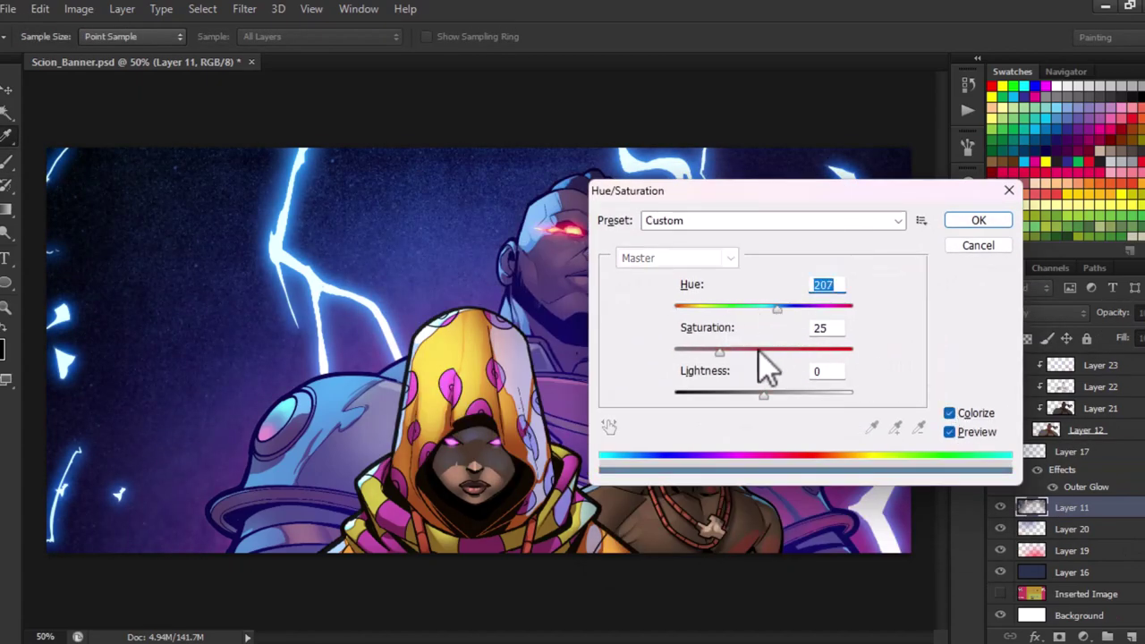
left_click(979, 221)
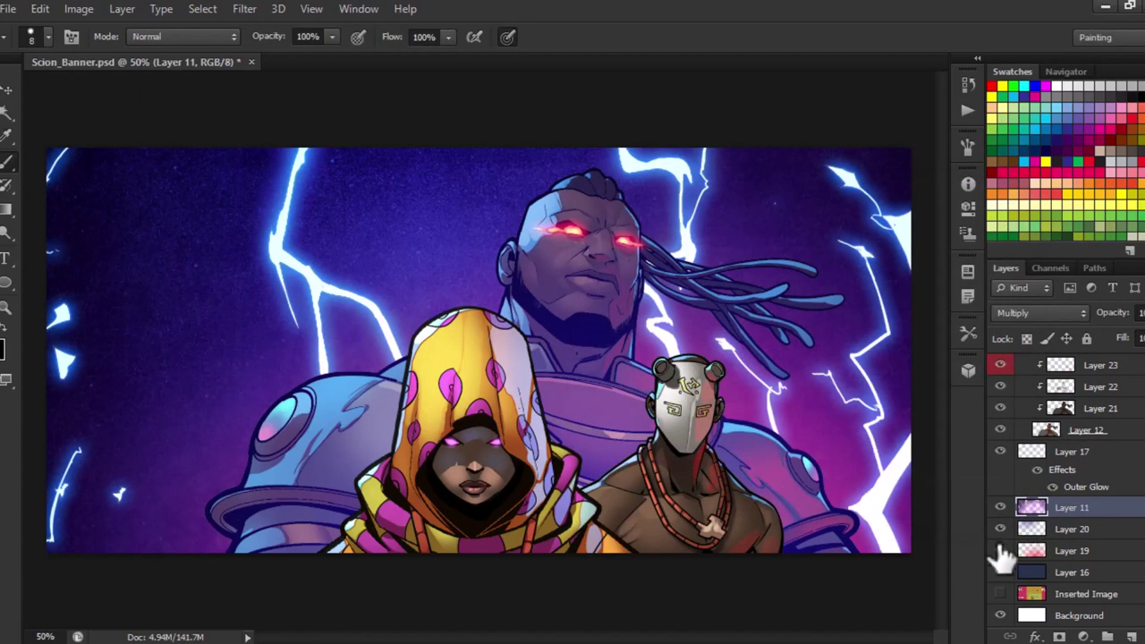
key("ctrl+u")
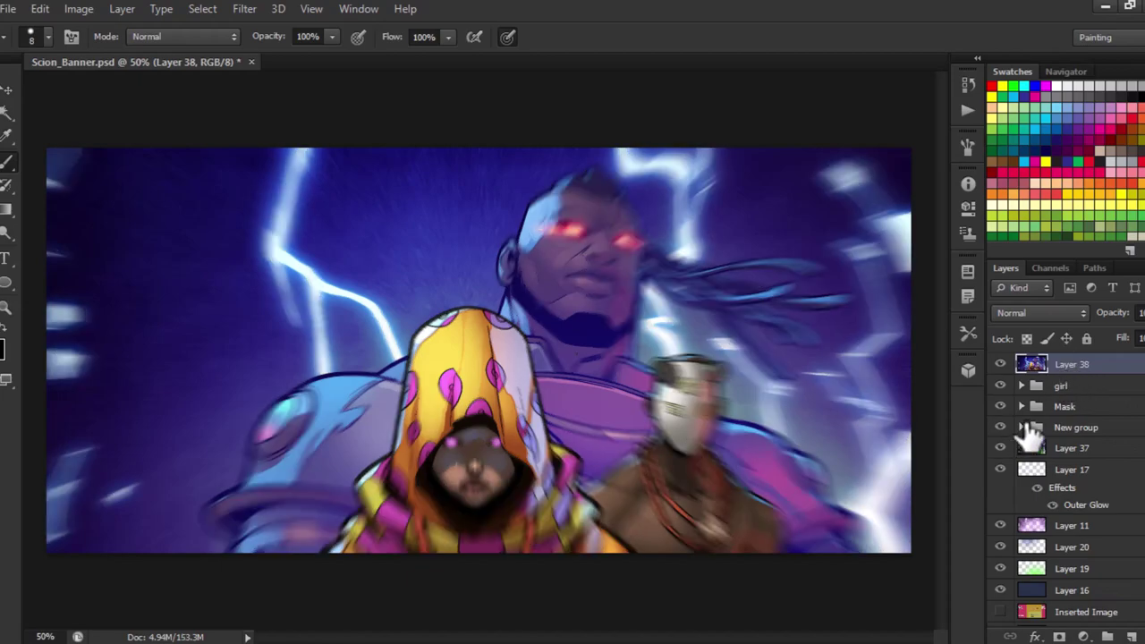
Erase the radial blur off the three characters and lower Layer 38's opacity.
left_click_drag(1024, 412, 1065, 537)
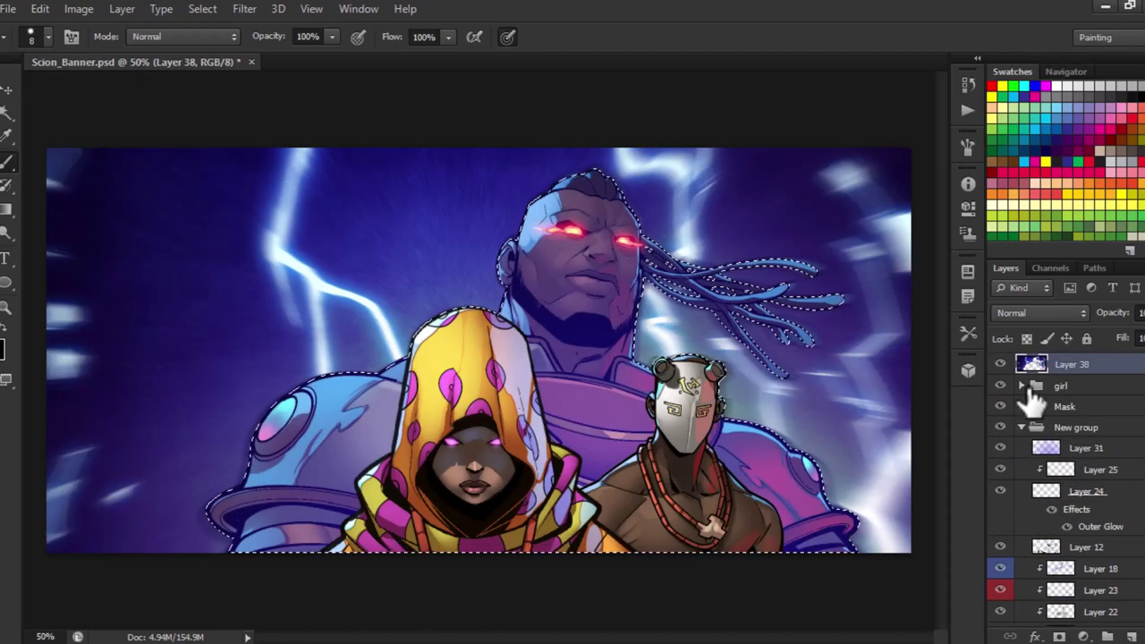
key("e")
mouse_move(549, 201)
left_mouse_down()
mouse_move(319, 487)
mouse_move(637, 376)
left_mouse_up()
key("ctrl+d")
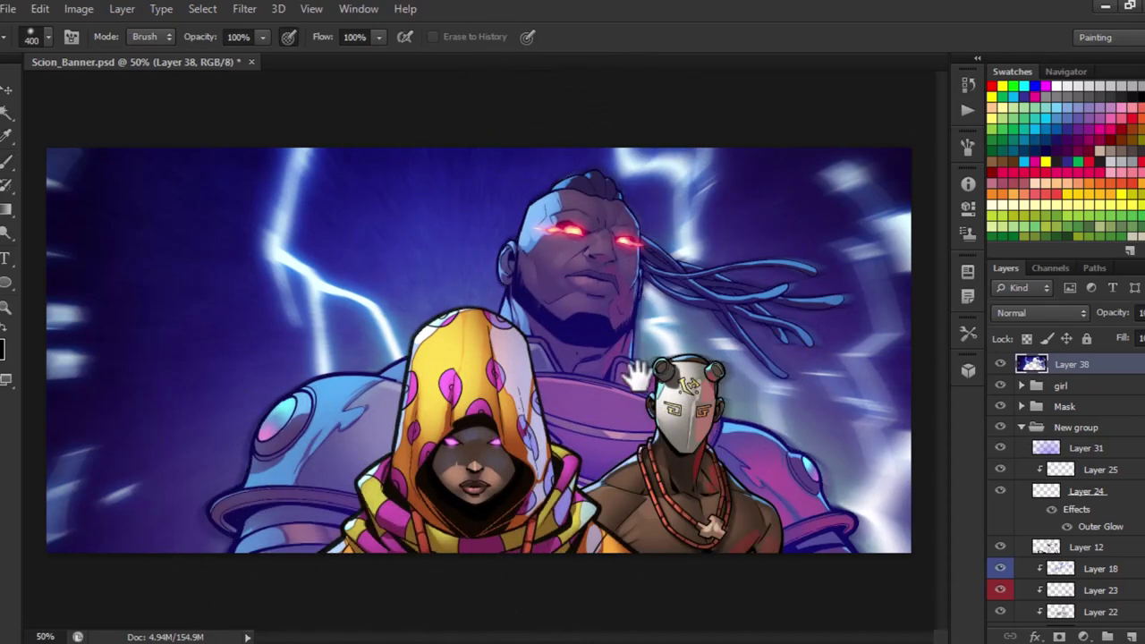
left_click_drag(1109, 323, 1118, 381)
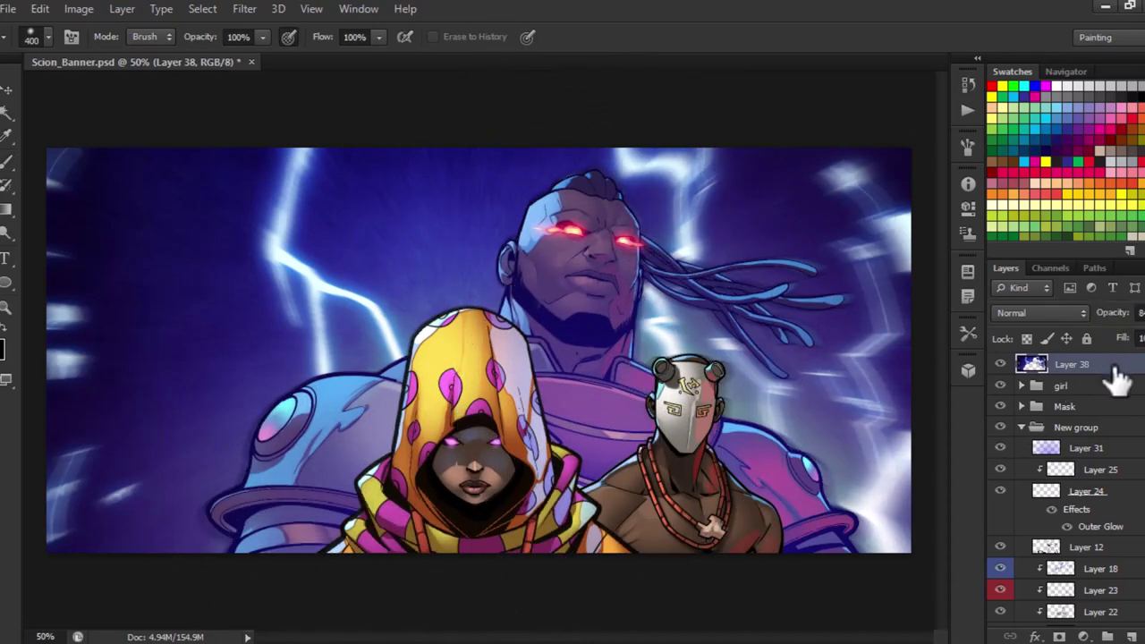
Stamp a merged copy of all layers and apply Film Grain to it.
key("ctrl+shift+alt+e")
left_click(244, 8)
left_click(277, 65)
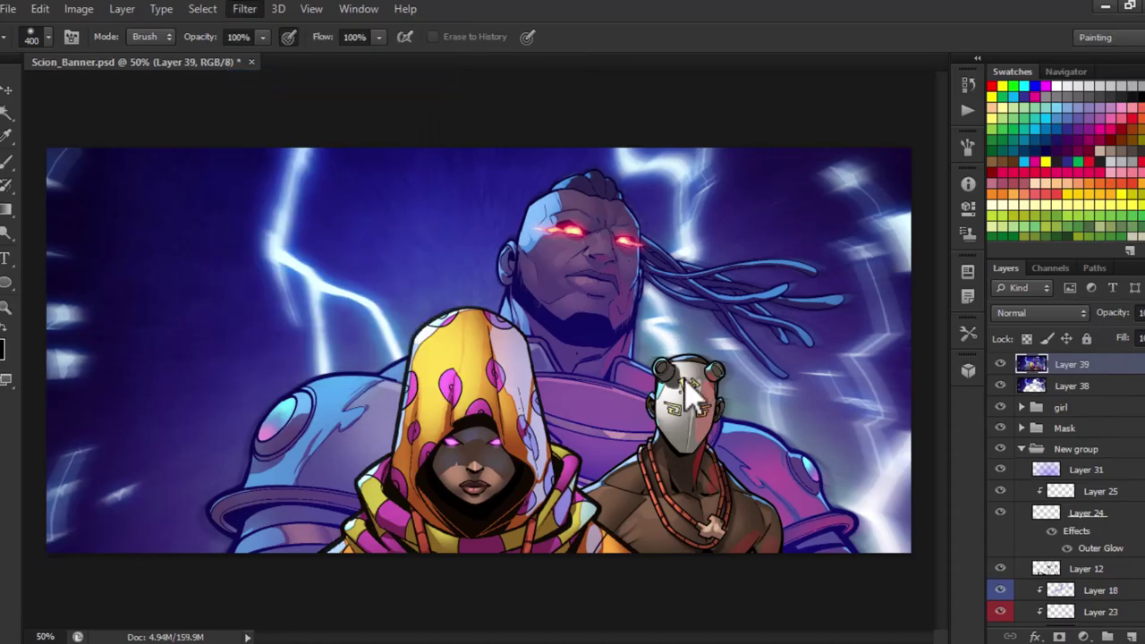
left_click(1054, 46)
scroll(653, 334, "up", 2)
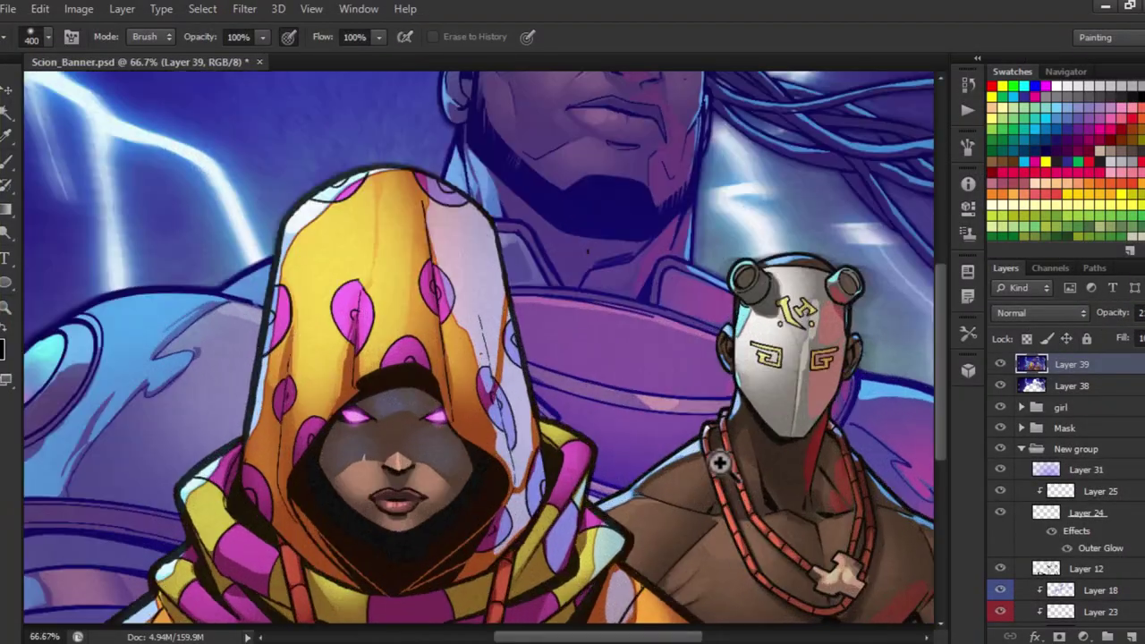
scroll(653, 334, "up", 1)
scroll(653, 333, "down", 1)
scroll(653, 334, "down", 2)
Add a Color Balance adjustment layer with midtones Red +42, Green +18, Blue -27.
left_click(1084, 636)
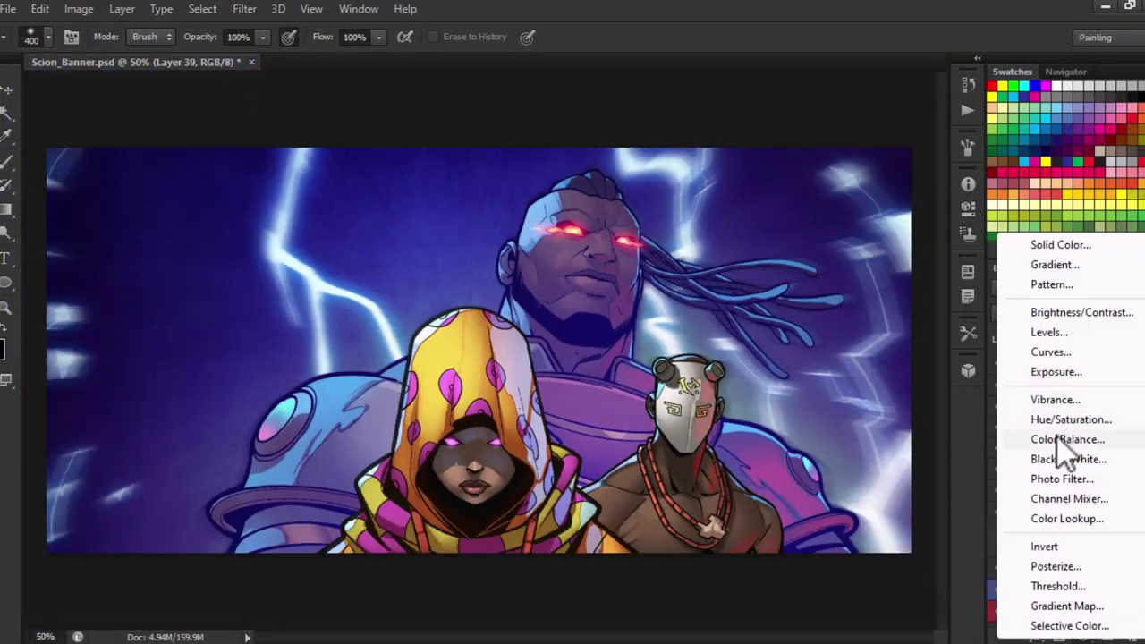
left_click(991, 454)
mouse_move(815, 330)
left_mouse_down()
mouse_move(833, 340)
mouse_move(802, 332)
left_mouse_up()
mouse_move(816, 300)
left_mouse_down()
mouse_move(847, 300)
mouse_move(824, 300)
left_mouse_up()
left_click_drag(816, 269, 838, 271)
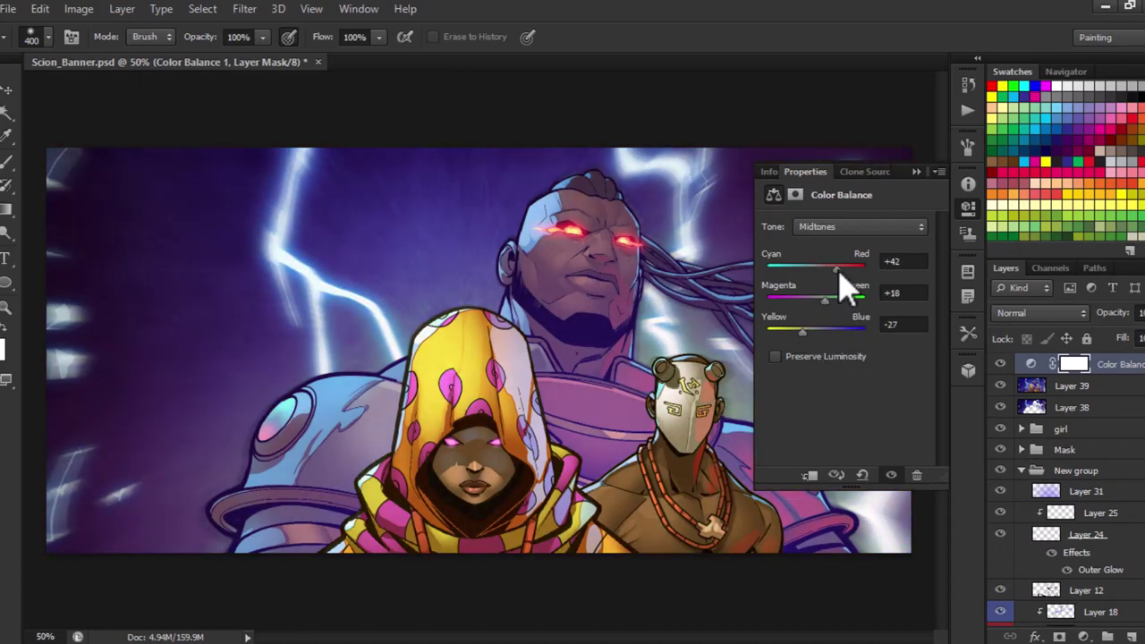
left_click(916, 171)
Toggle the Color Balance layer's visibility to compare the banner before and after.
scroll(711, 319, "down", 1)
scroll(711, 320, "up", 2)
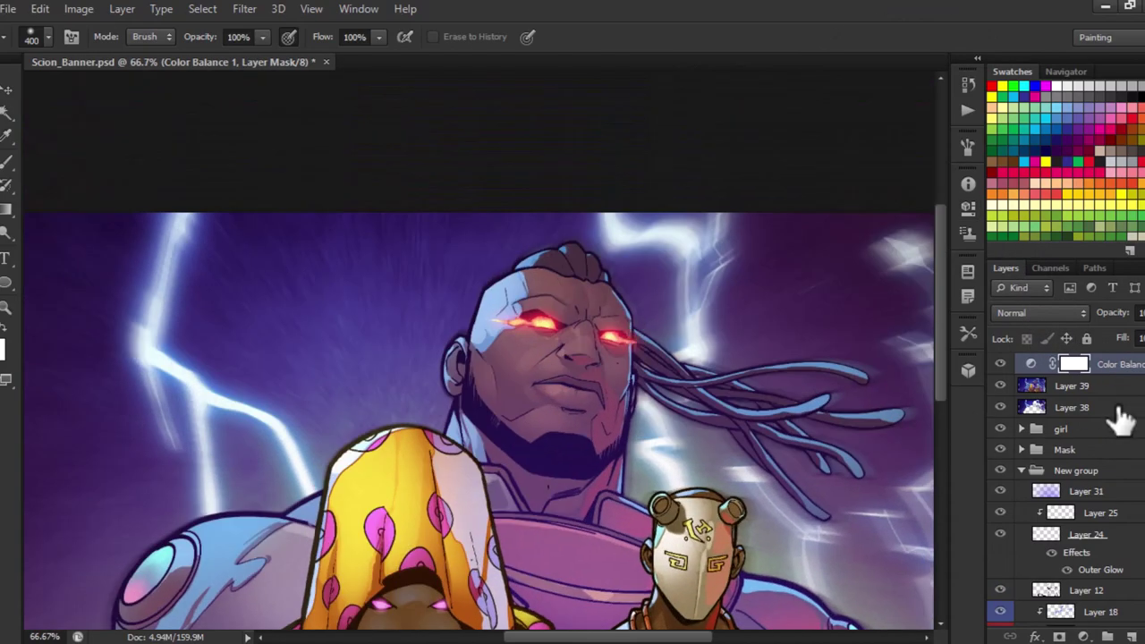
scroll(741, 332, "down", 1)
left_click(1001, 364)
left_click(1000, 363)
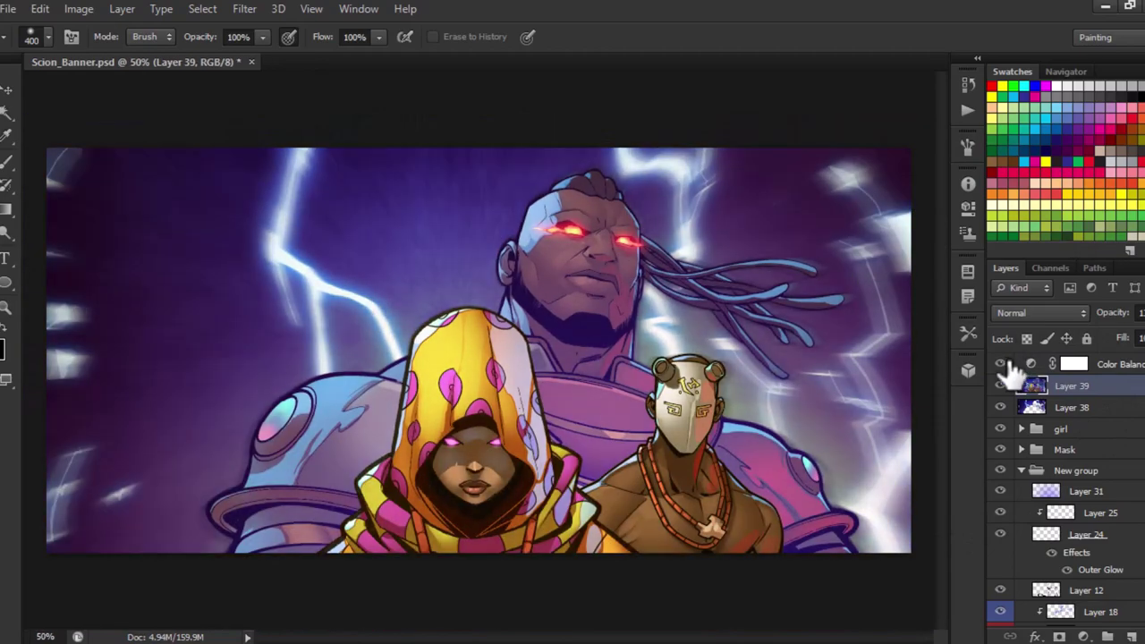
left_click(1000, 363)
left_click(1000, 363)
left_click(1000, 364)
left_click(1000, 363)
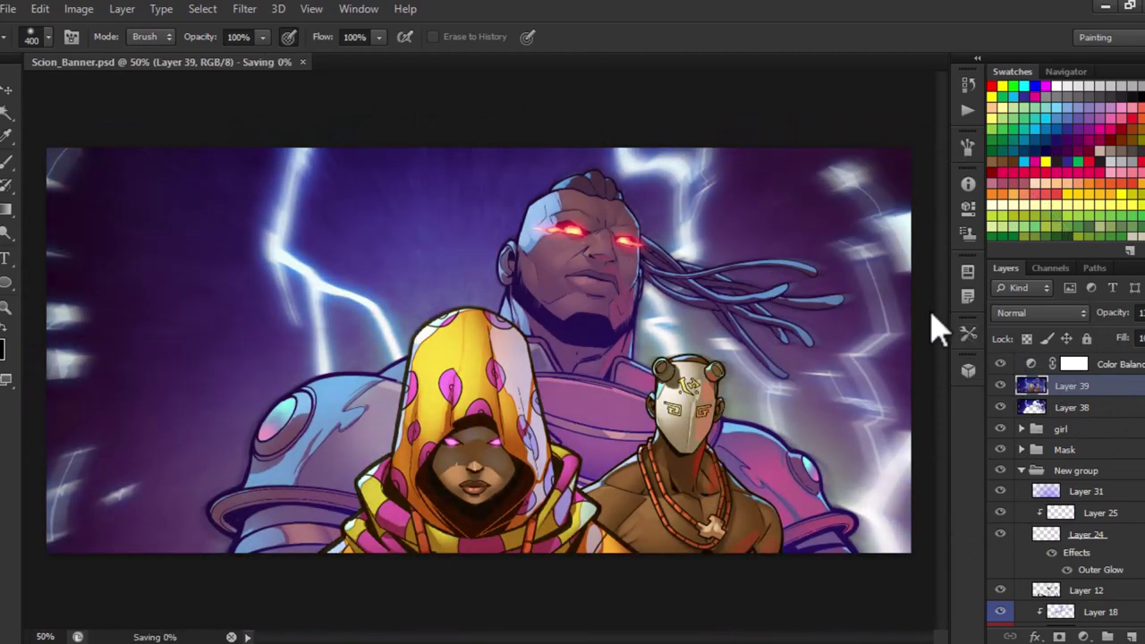